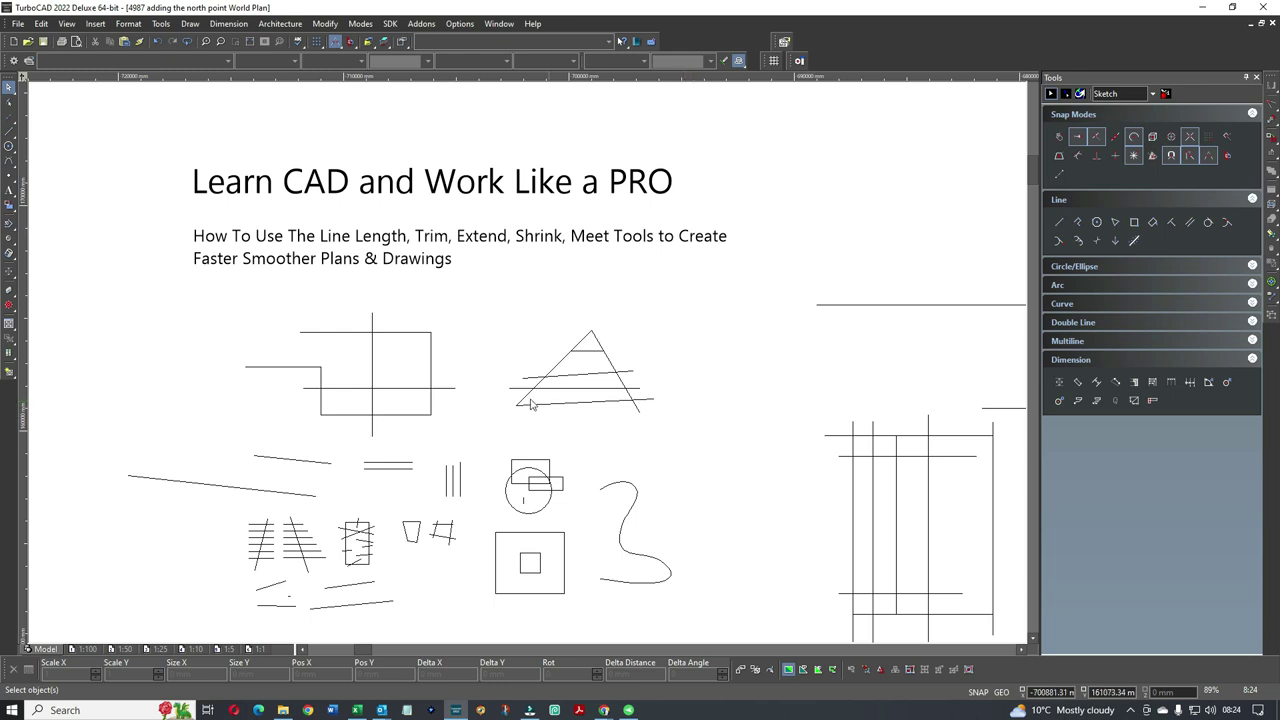
Zoom Window onto the row of floor plans, then zoom in and select the front bay window lines
scroll(500, 374, down, 3)
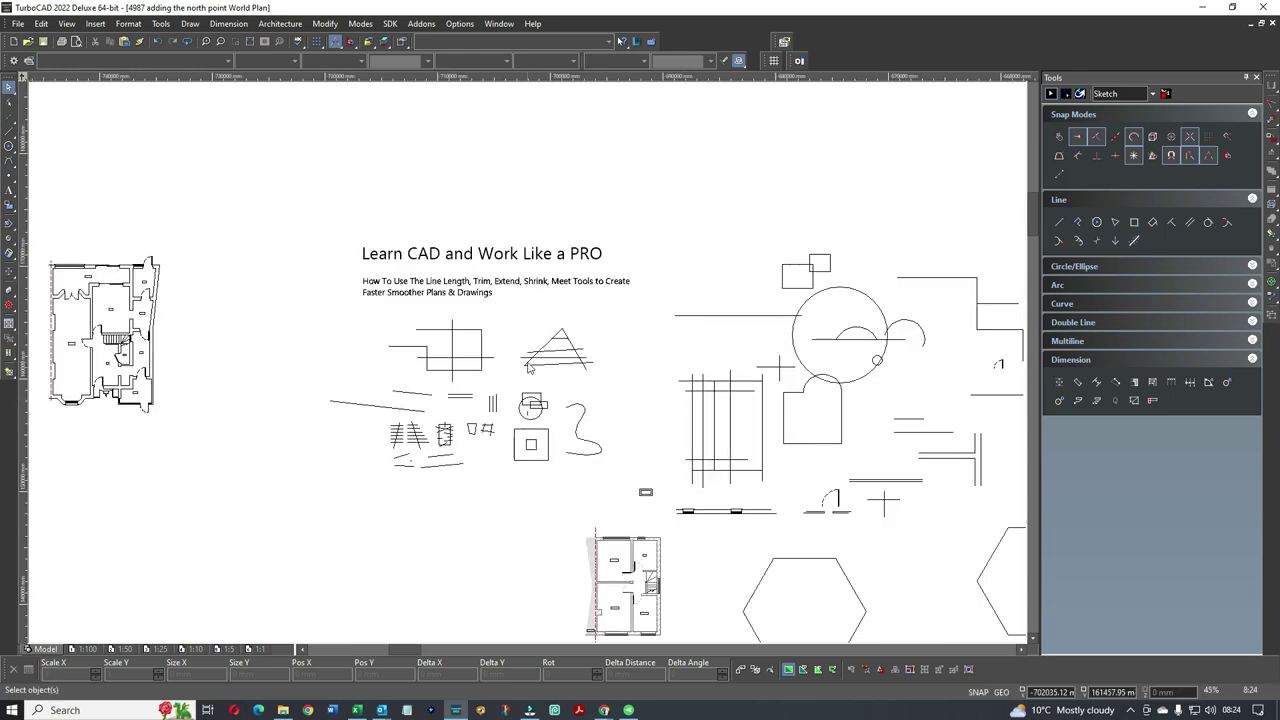
scroll(529, 374, down, 3)
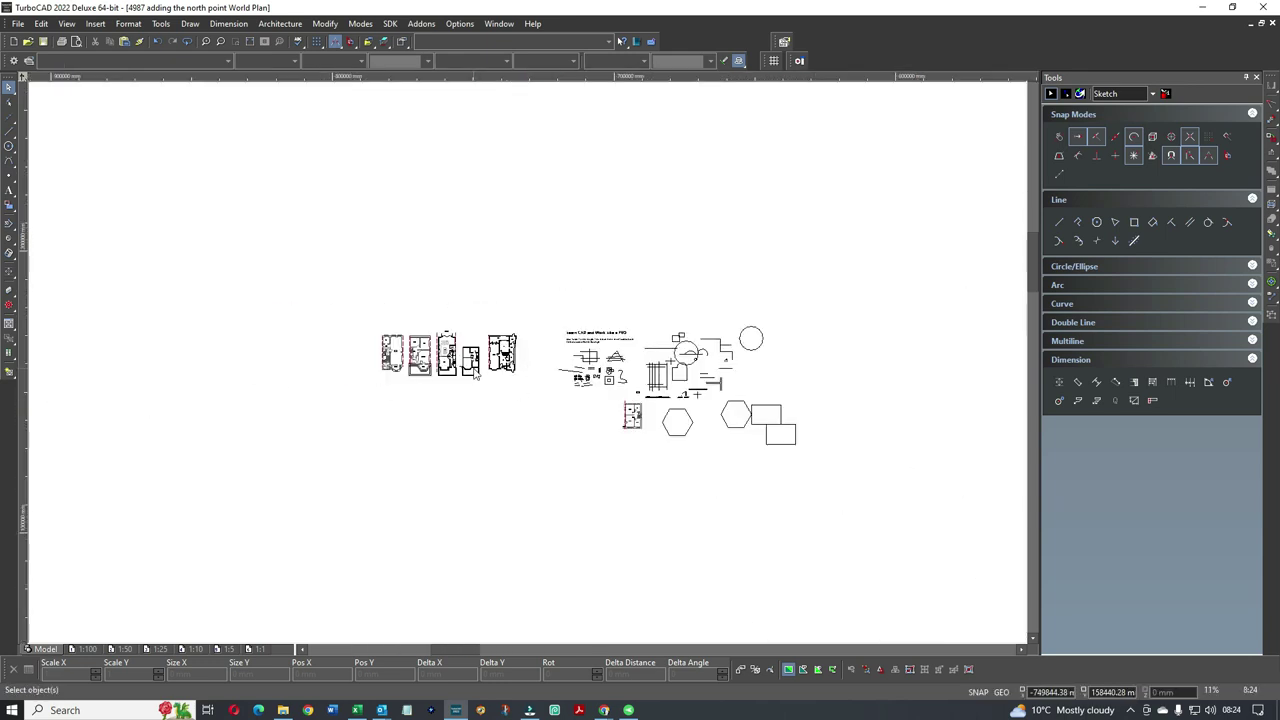
scroll(529, 370, up, 2)
click(234, 41)
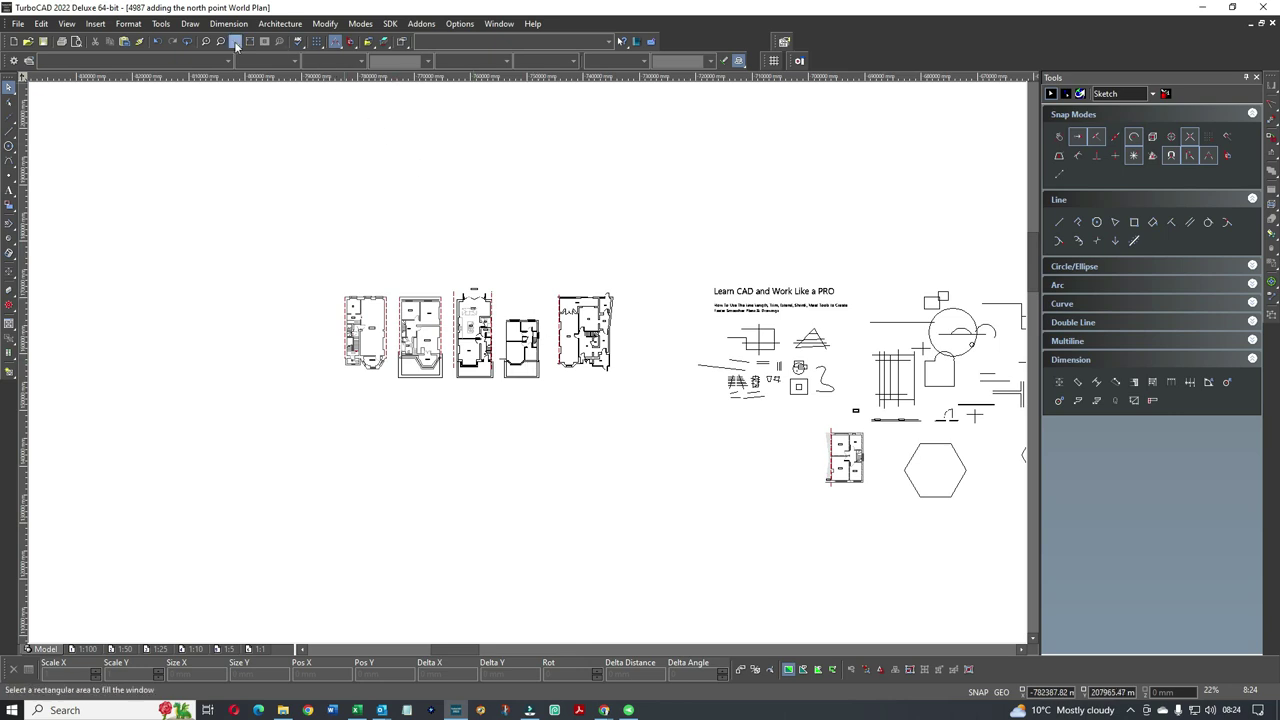
click(329, 272)
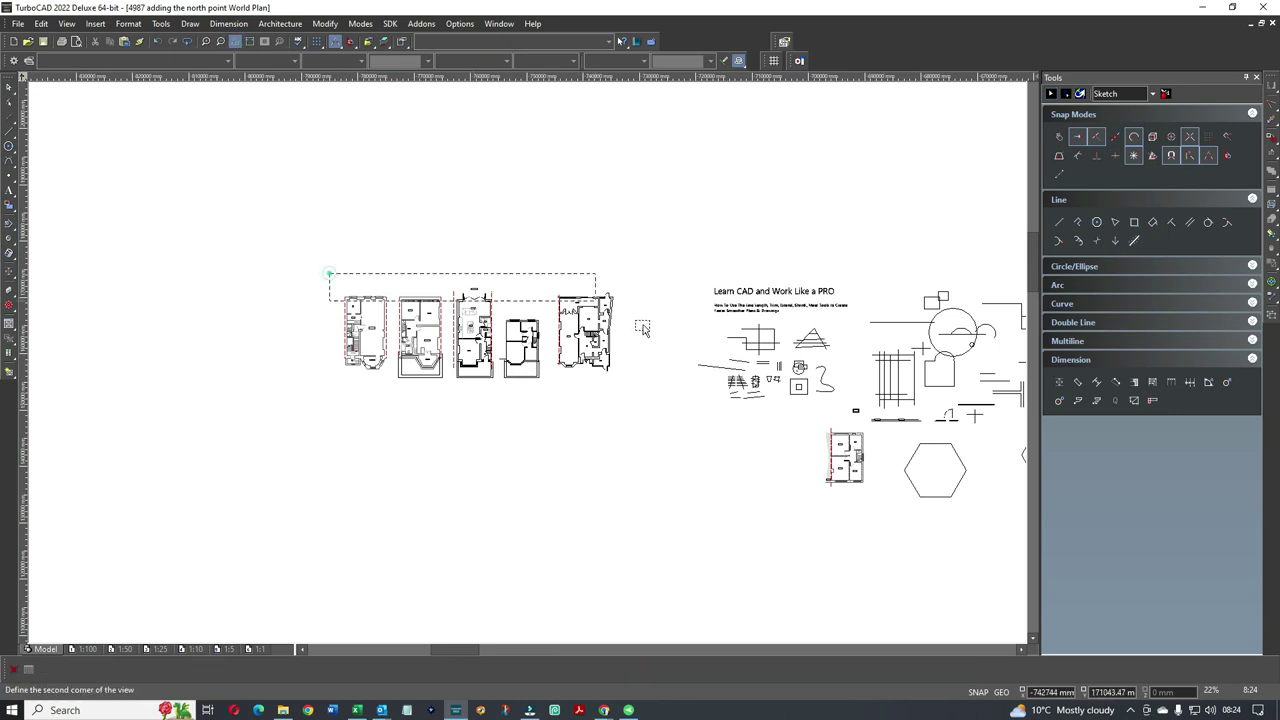
click(645, 408)
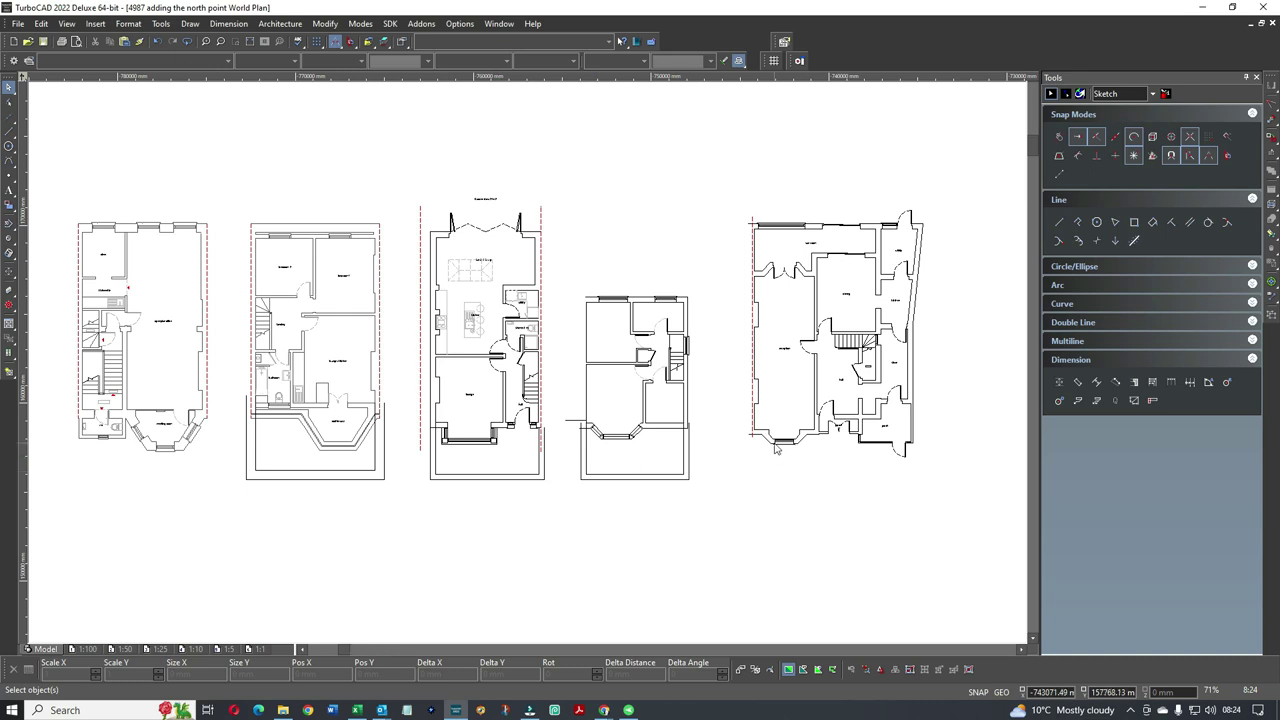
scroll(775, 449, up, 4)
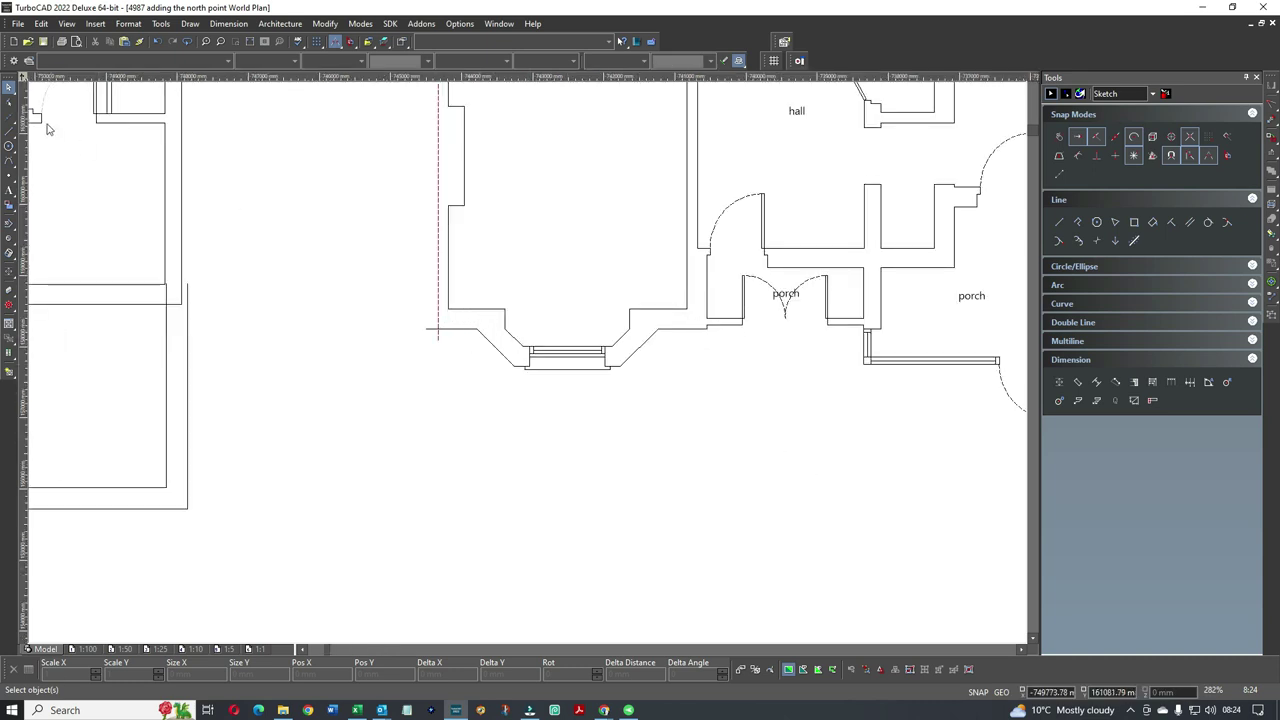
drag(472, 287, 694, 402)
Draw four vertical lines down from the bay and porch wall corners
click(666, 408)
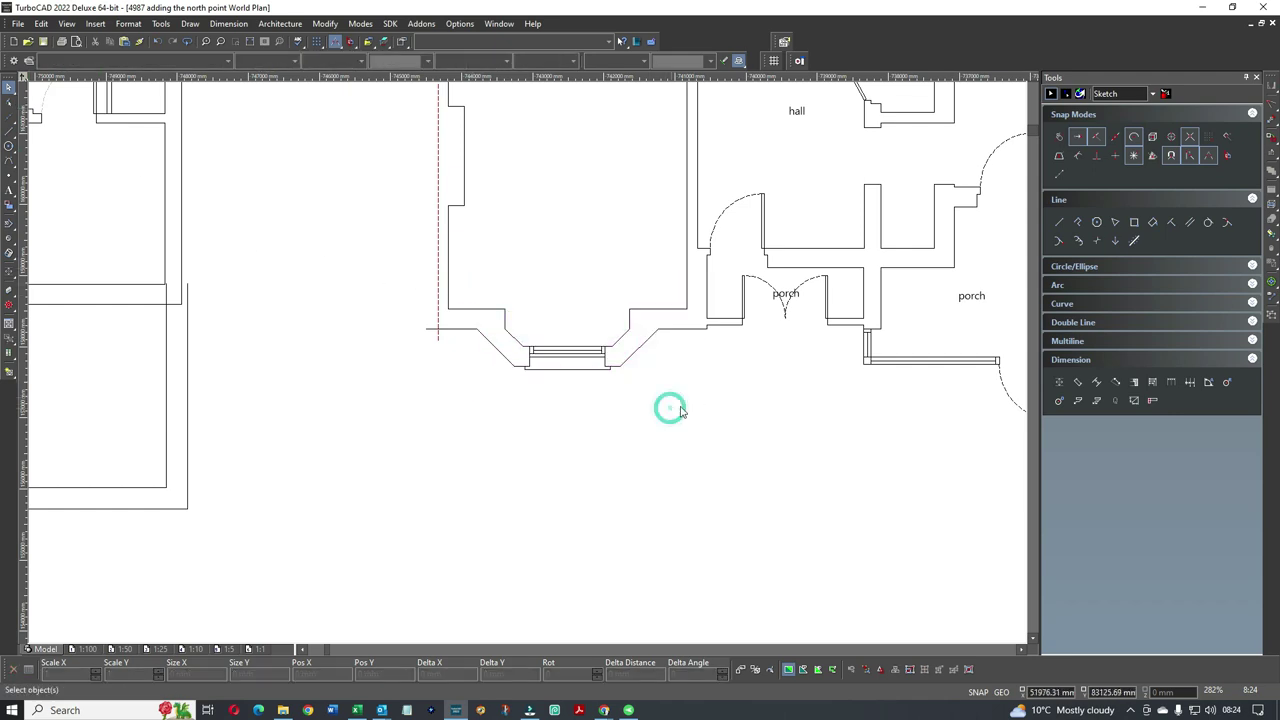
click(1058, 222)
click(687, 306)
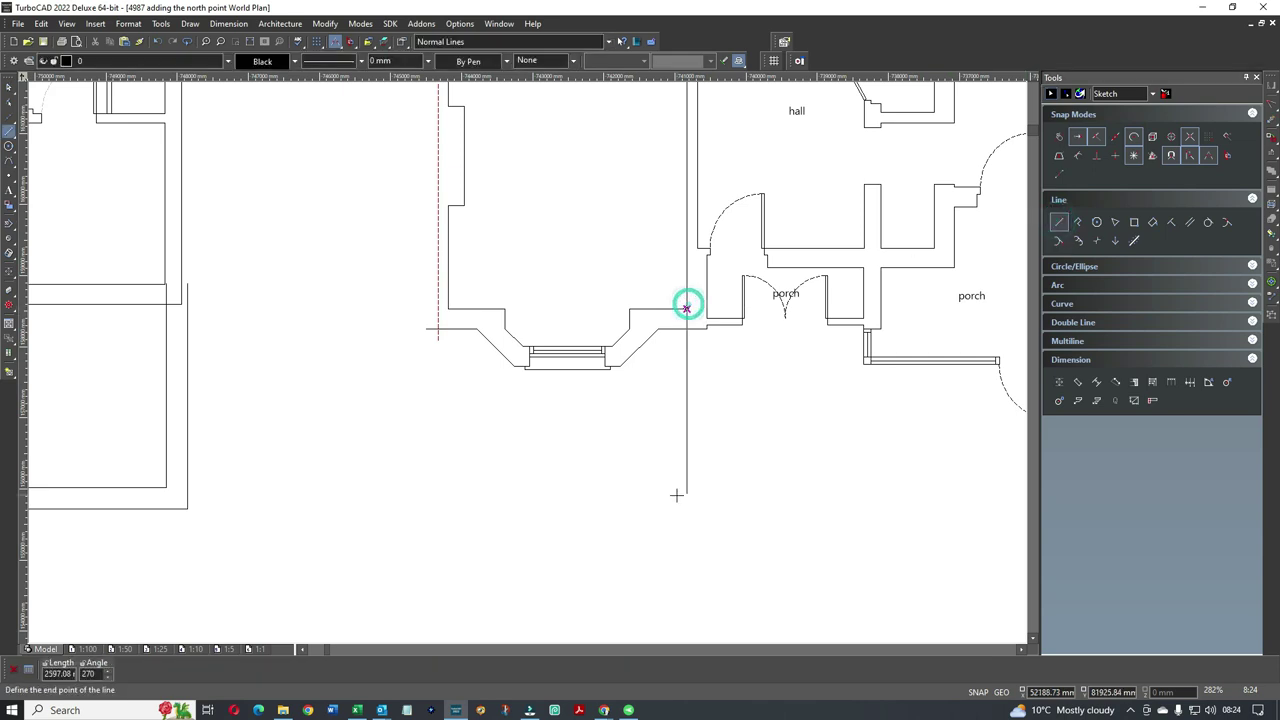
click(682, 494)
click(447, 307)
click(448, 491)
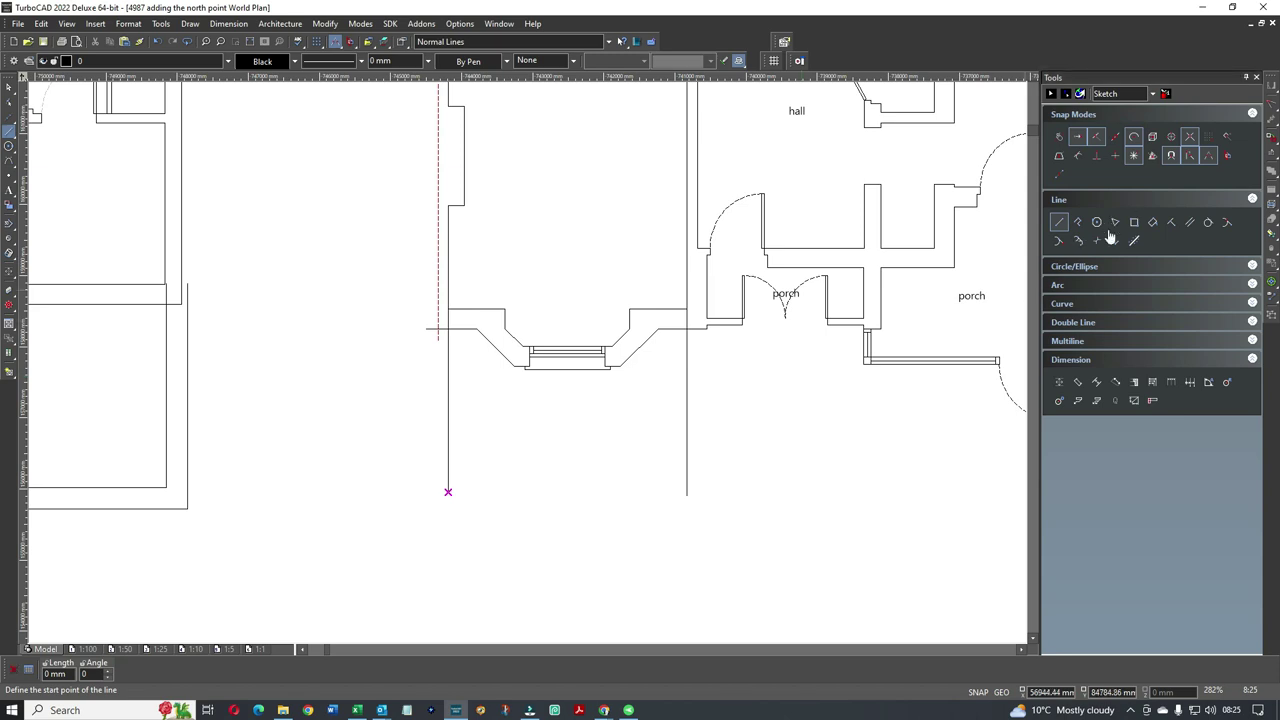
click(707, 316)
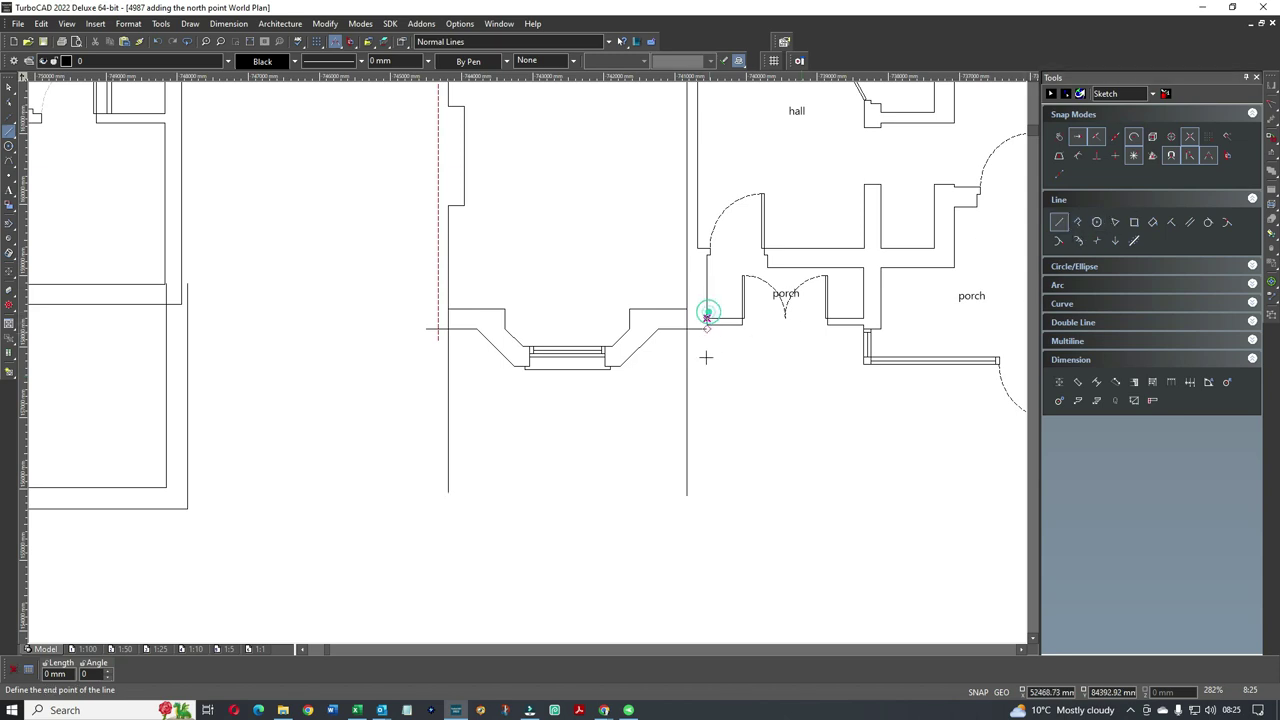
click(707, 492)
click(426, 329)
click(407, 501)
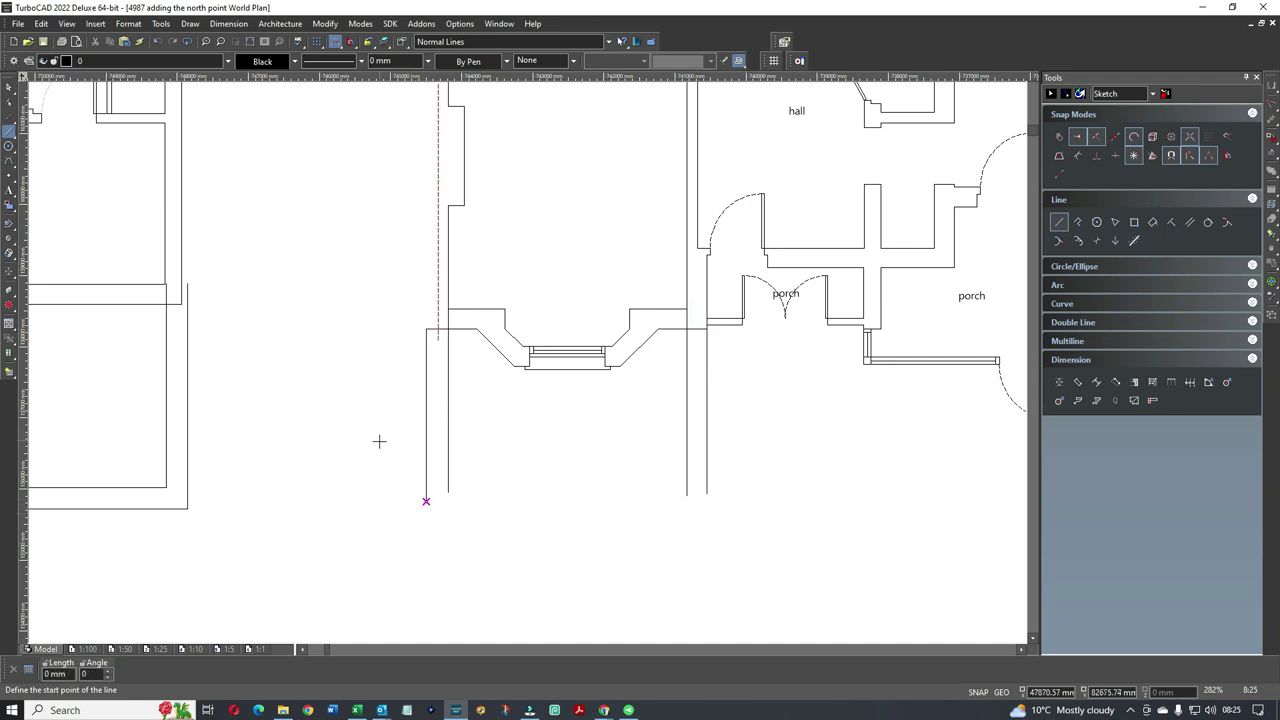
Draw two horizontal lines across the verticals below the bay
click(378, 455)
click(775, 455)
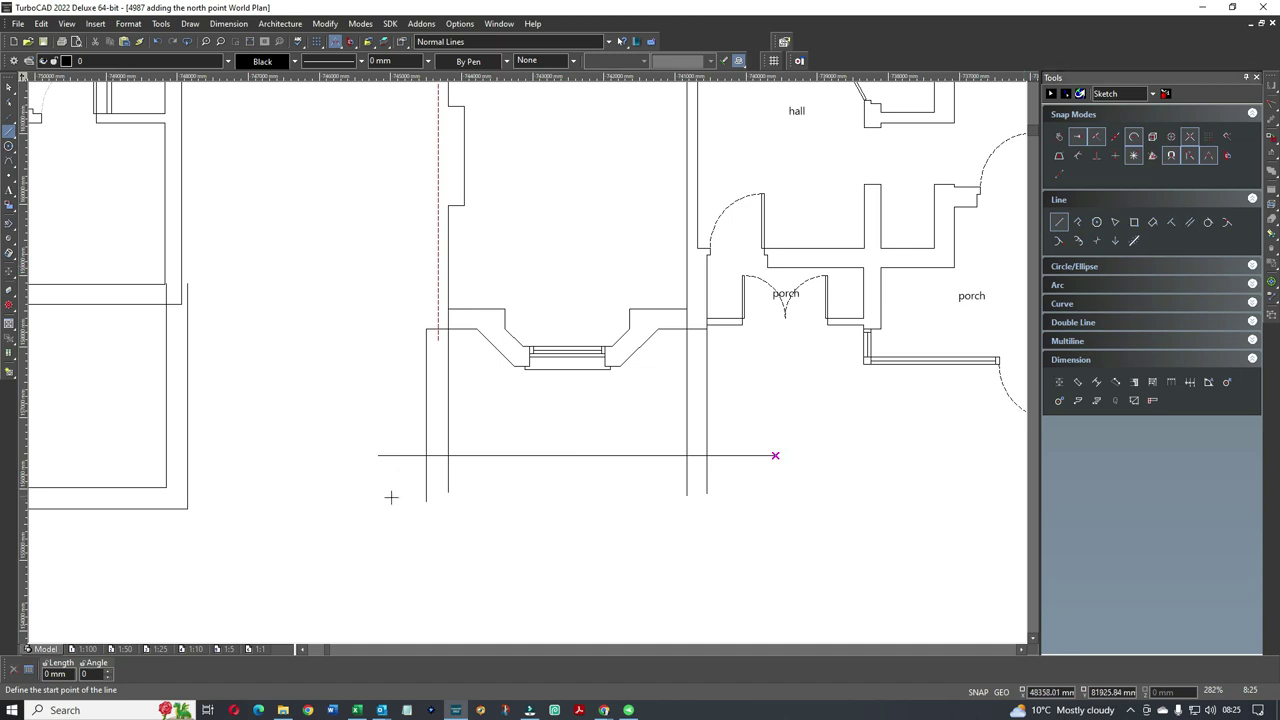
click(385, 475)
click(745, 478)
right_click(655, 425)
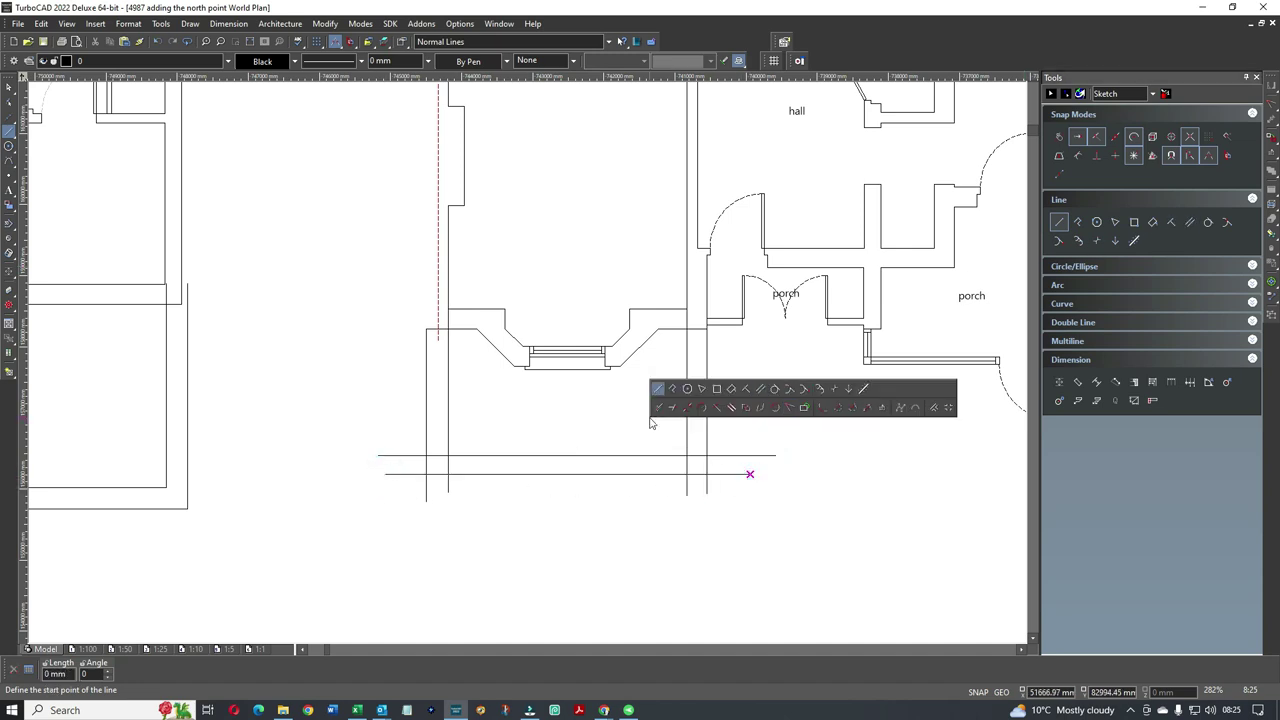
Use Meet 2 Lines to corner the inner verticals with the upper horizontal and the outer verticals with the lower
click(789, 408)
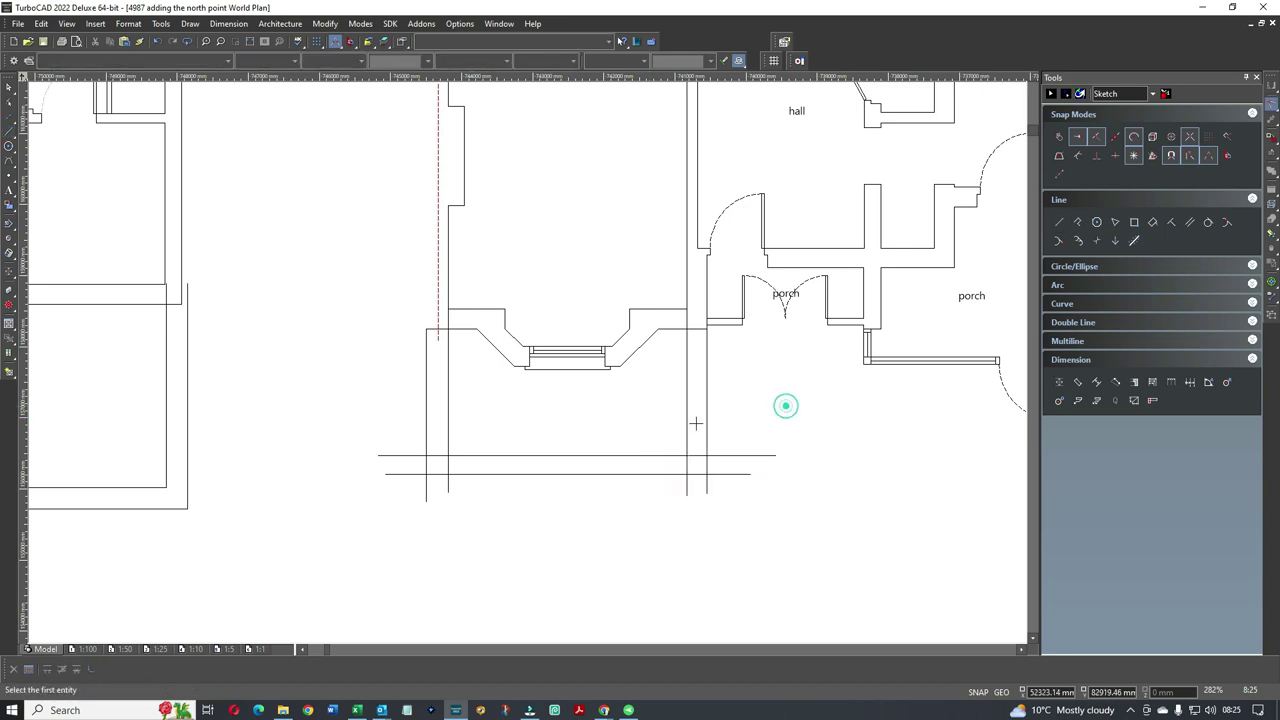
click(686, 431)
click(671, 451)
click(474, 455)
click(449, 426)
click(426, 430)
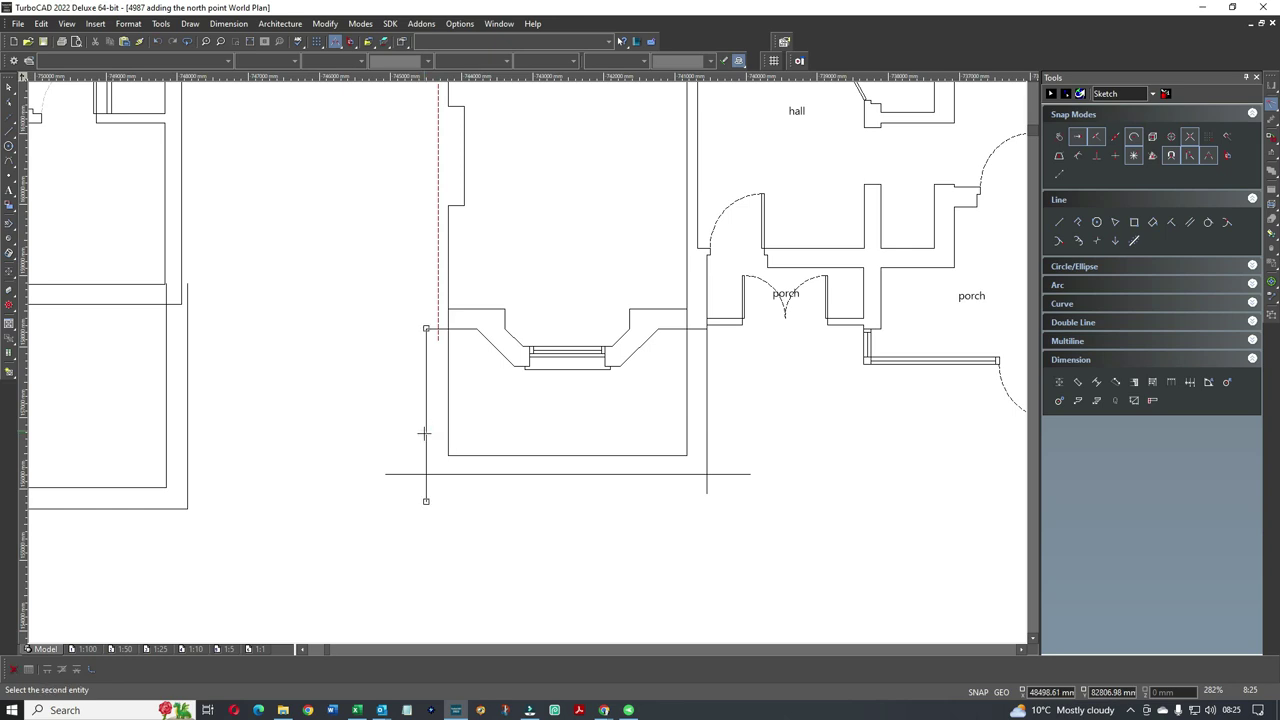
click(449, 474)
click(707, 458)
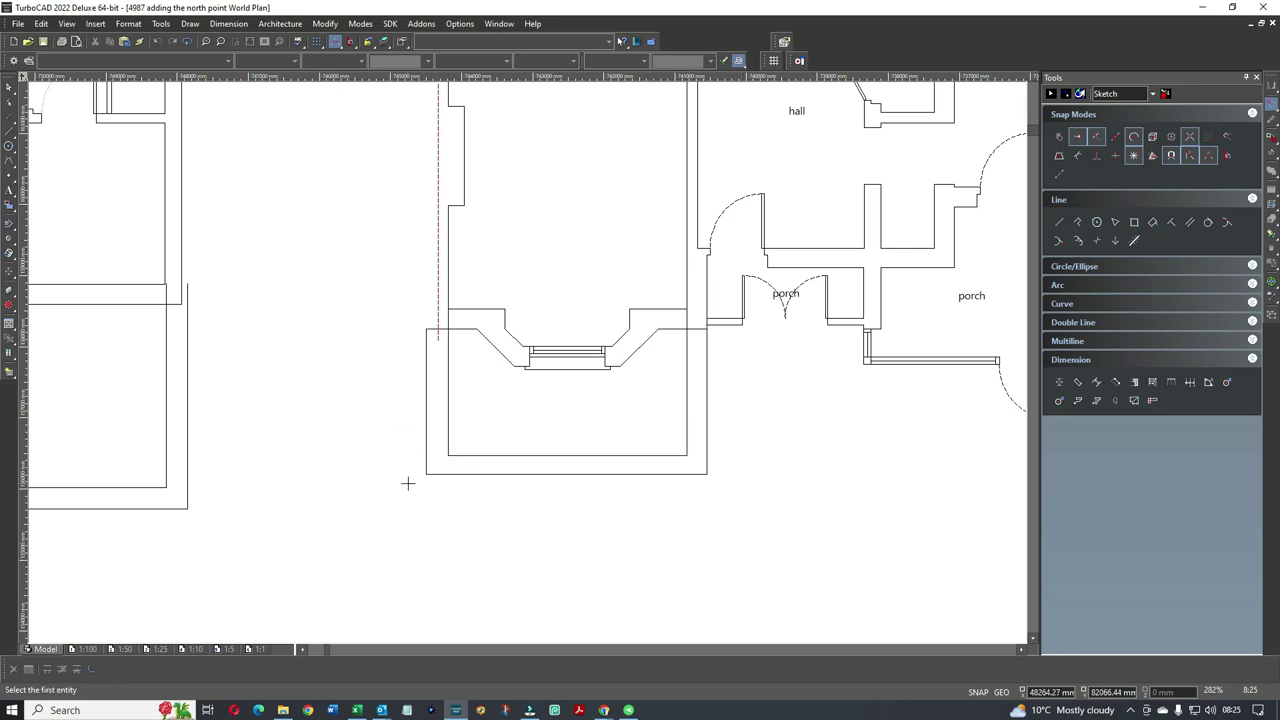
click(1059, 222)
Draw two vertical lines from the bay's angled corners down to the outer outline
click(658, 329)
click(658, 473)
click(477, 329)
click(477, 473)
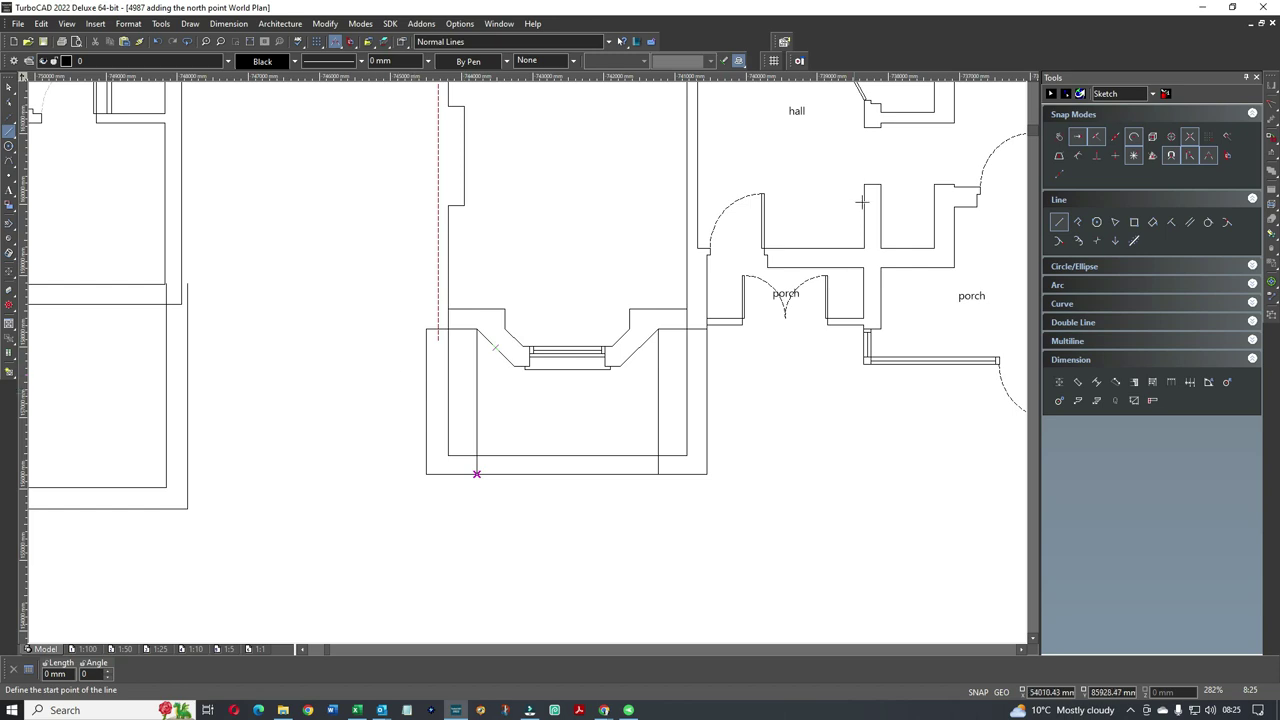
Turn off Center snap, draw a diagonal slanting down-right from the outline's lower-left corner, and select it
click(1057, 221)
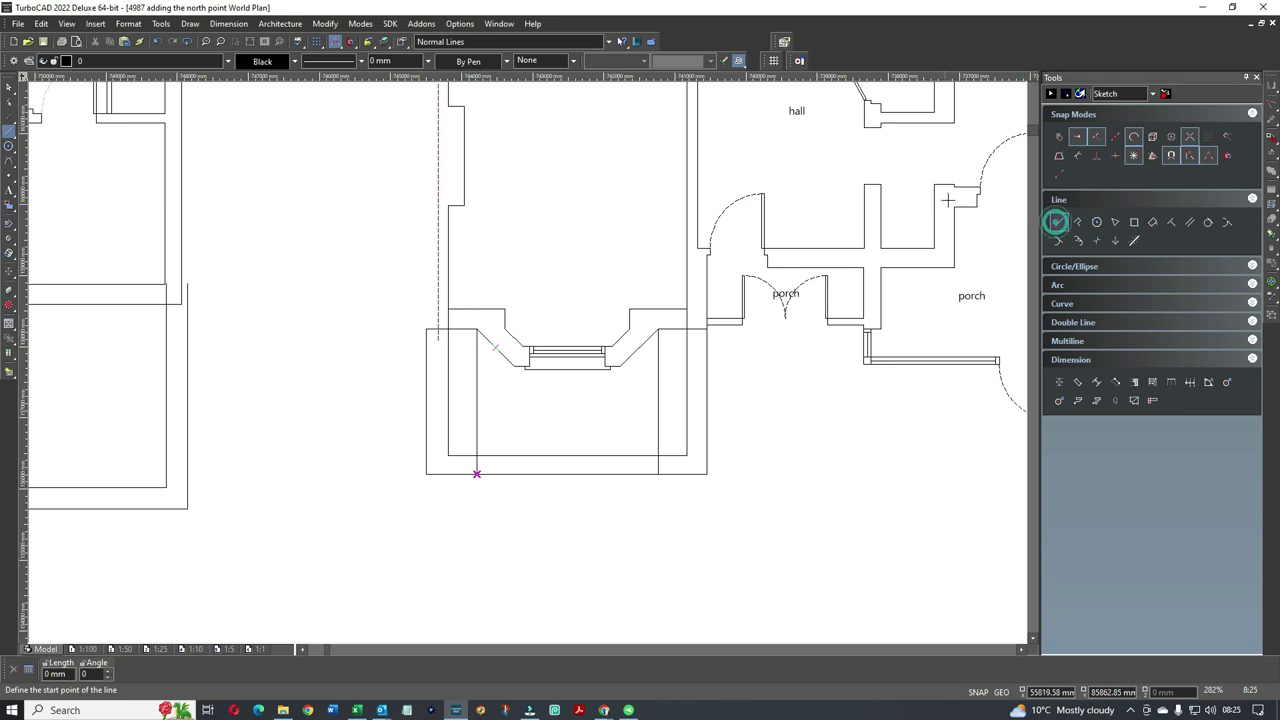
click(1133, 155)
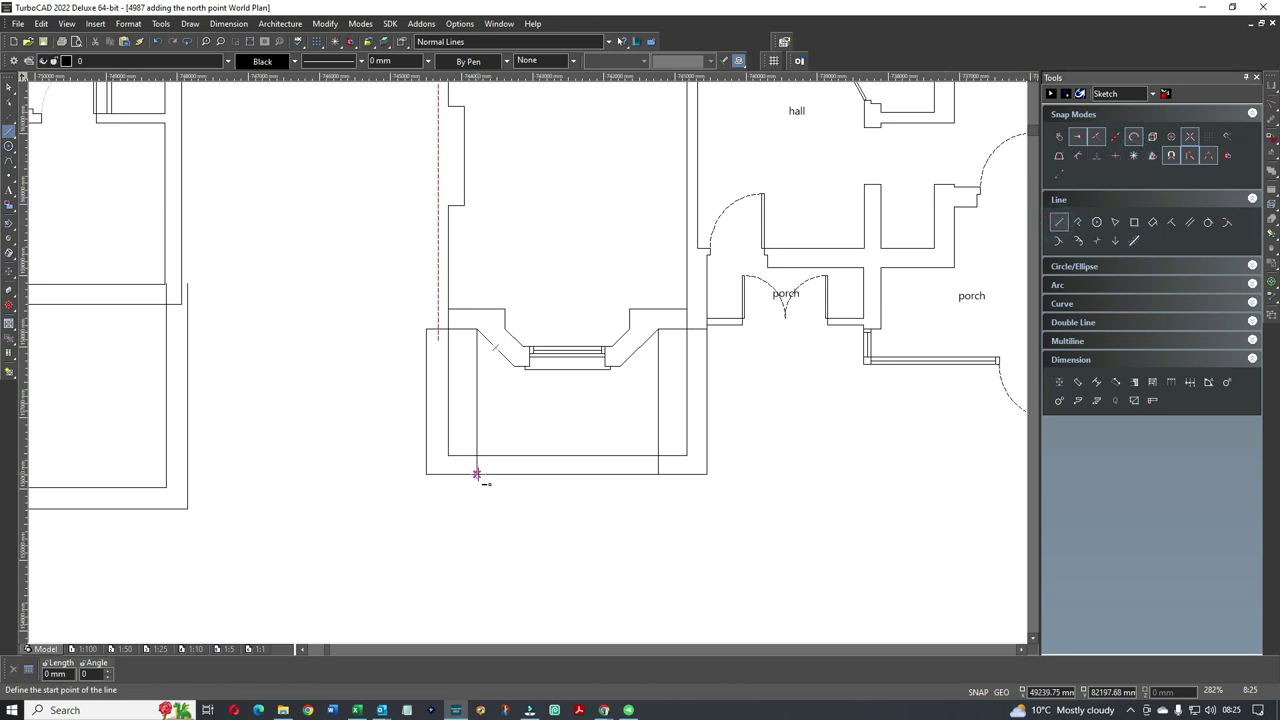
click(476, 473)
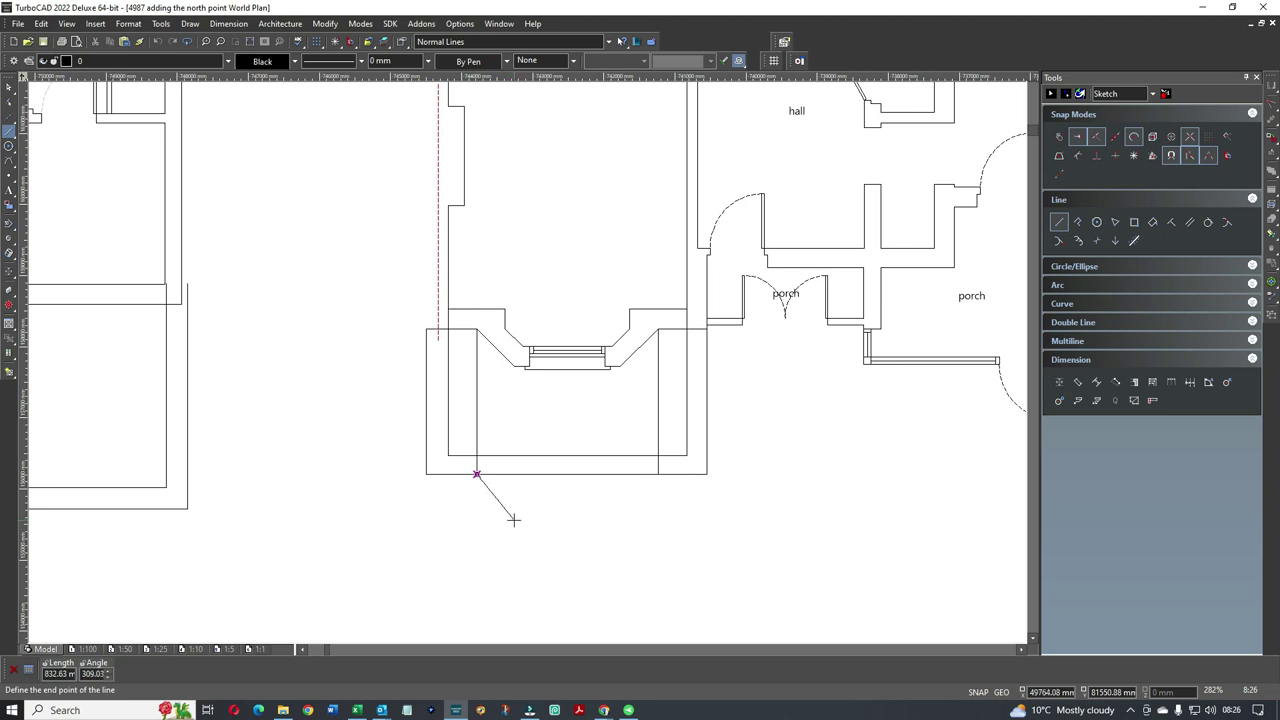
click(514, 519)
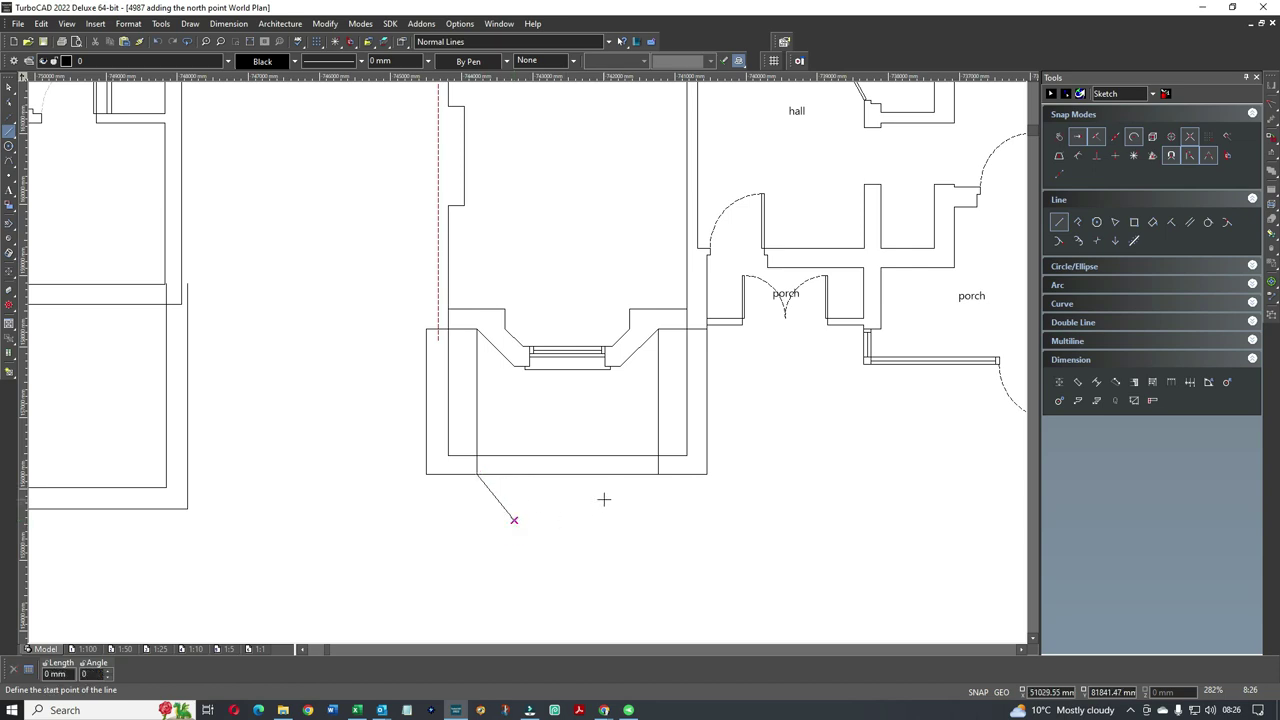
key(Escape)
click(494, 503)
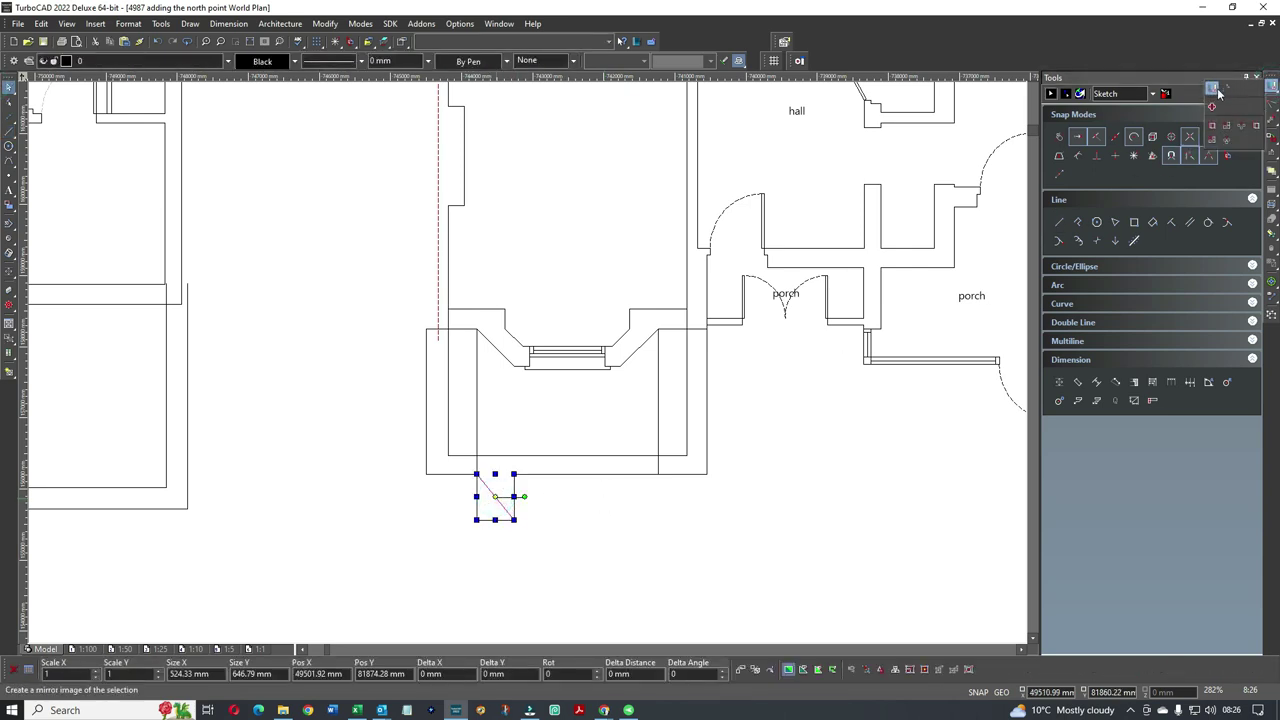
Mirror the diagonal about a vertical axis and move the copy onto the bay's right corner
click(1165, 93)
scroll(456, 512, up, 2)
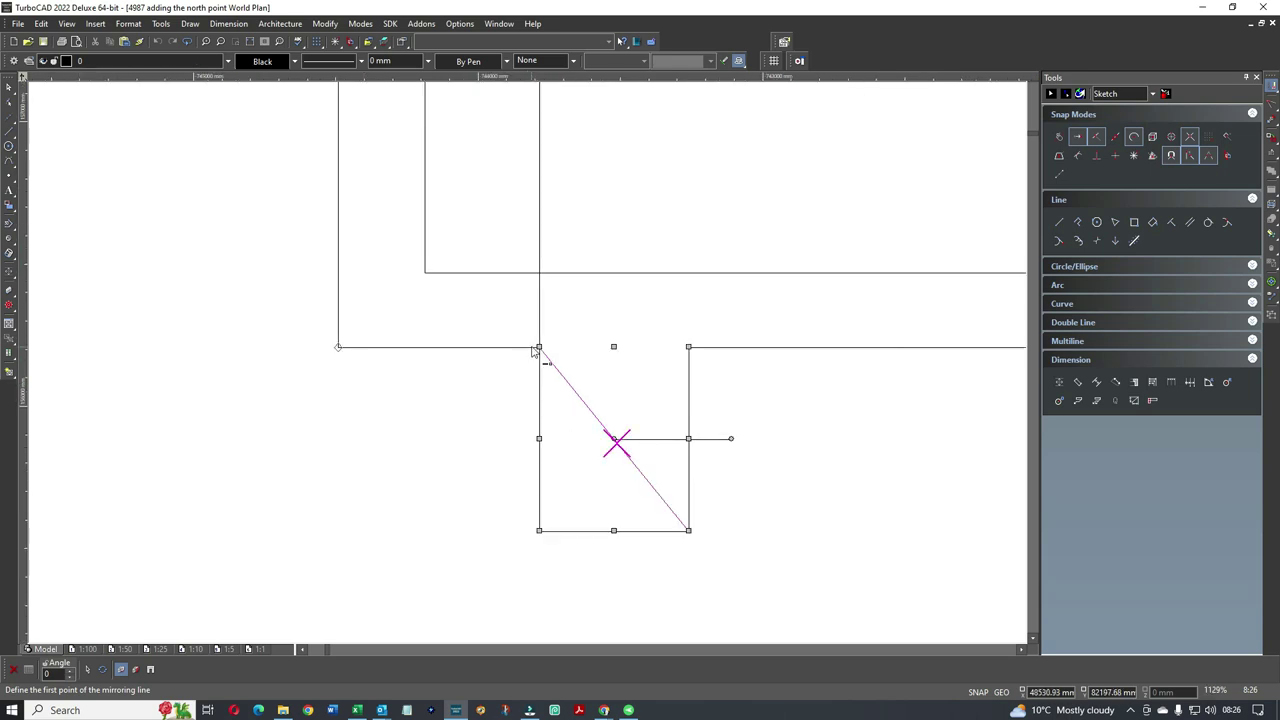
click(539, 347)
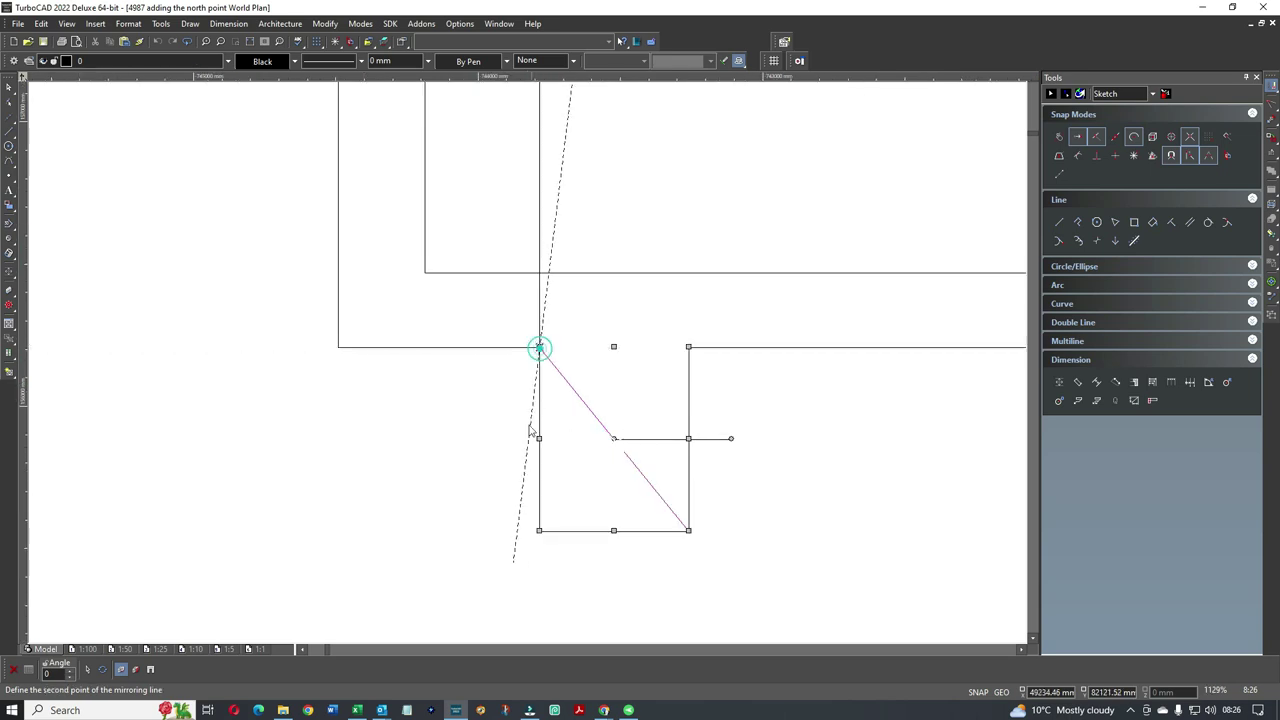
click(539, 531)
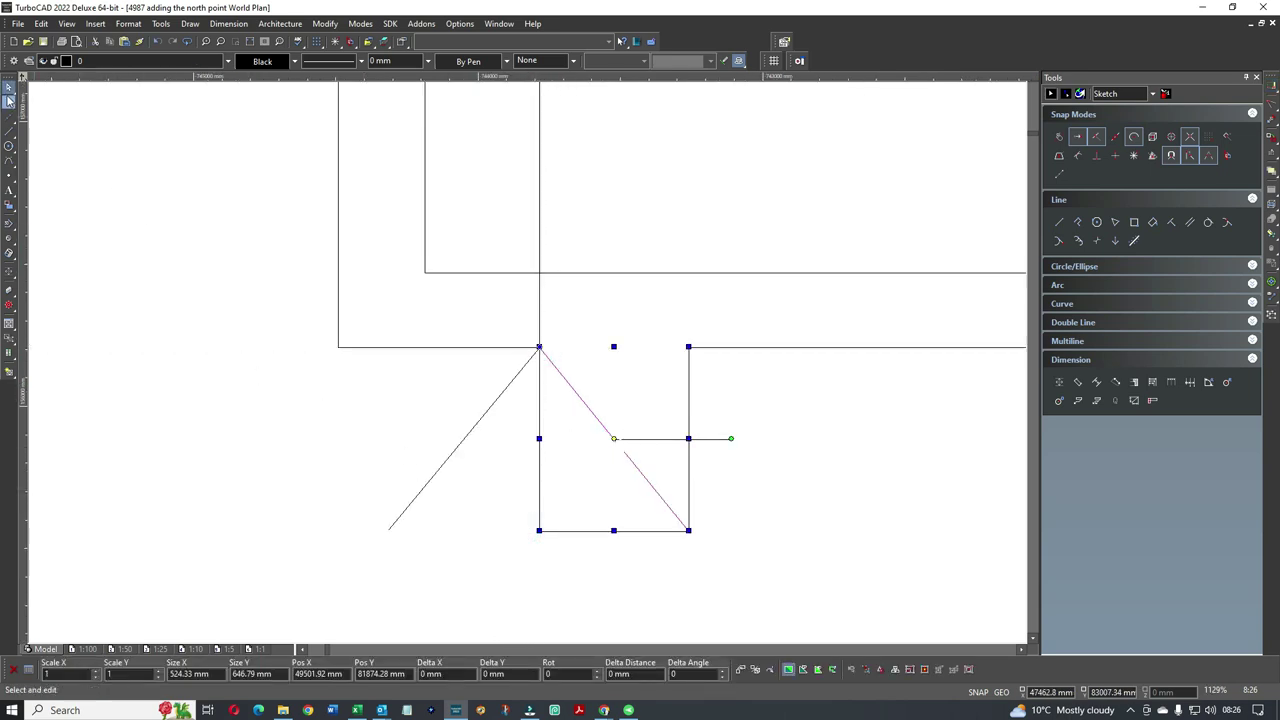
scroll(529, 368, down, 1)
click(582, 394)
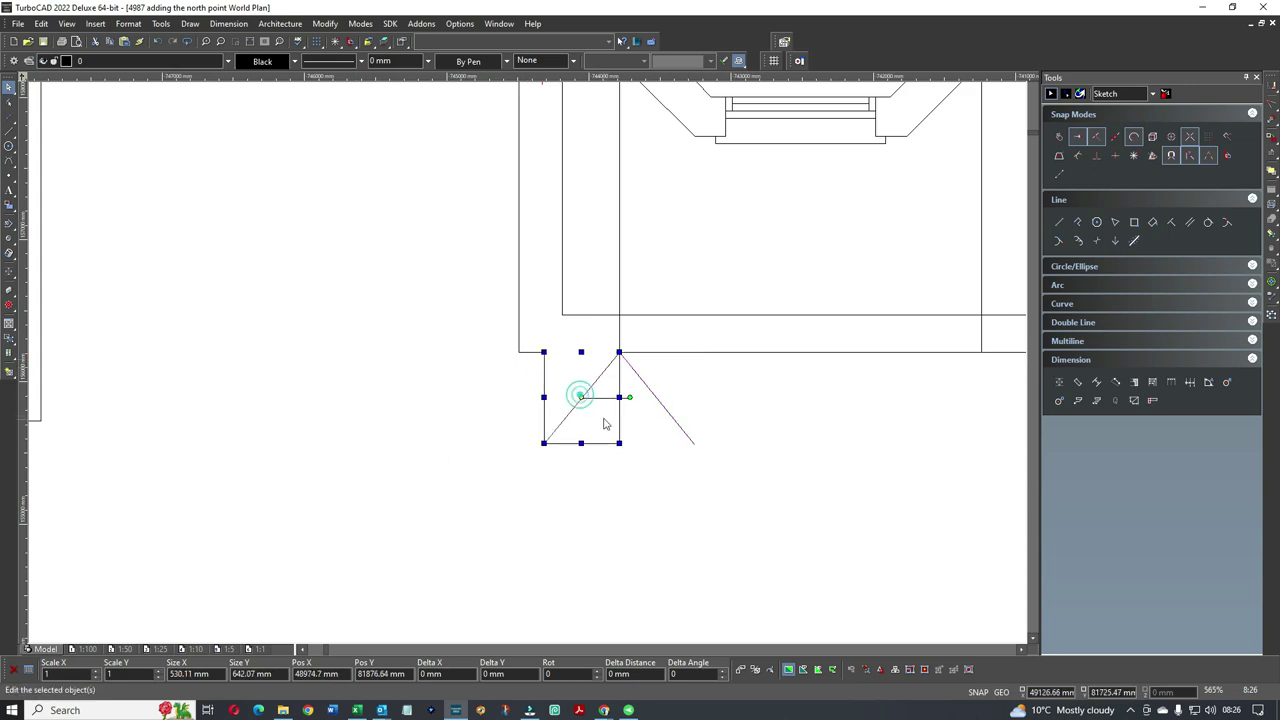
drag(574, 375, 981, 353)
click(898, 495)
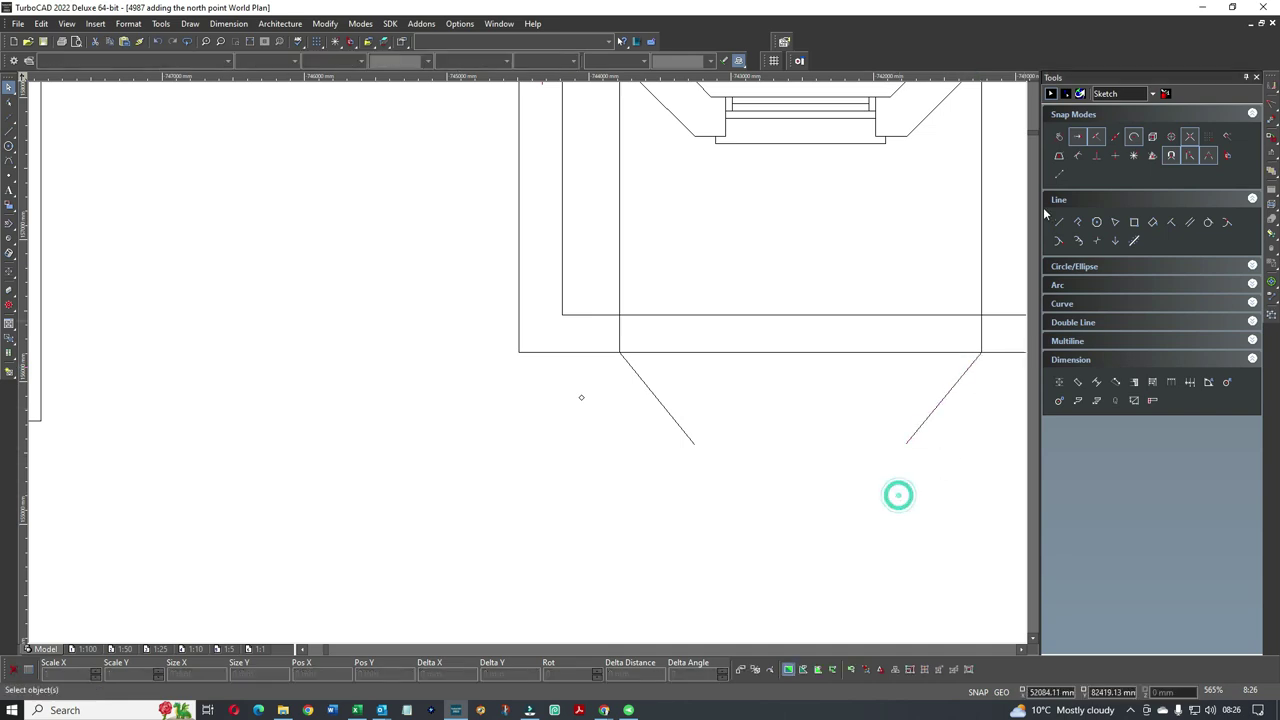
Draw a horizontal front line joining the lower ends of the two diagonals
click(1059, 222)
click(903, 443)
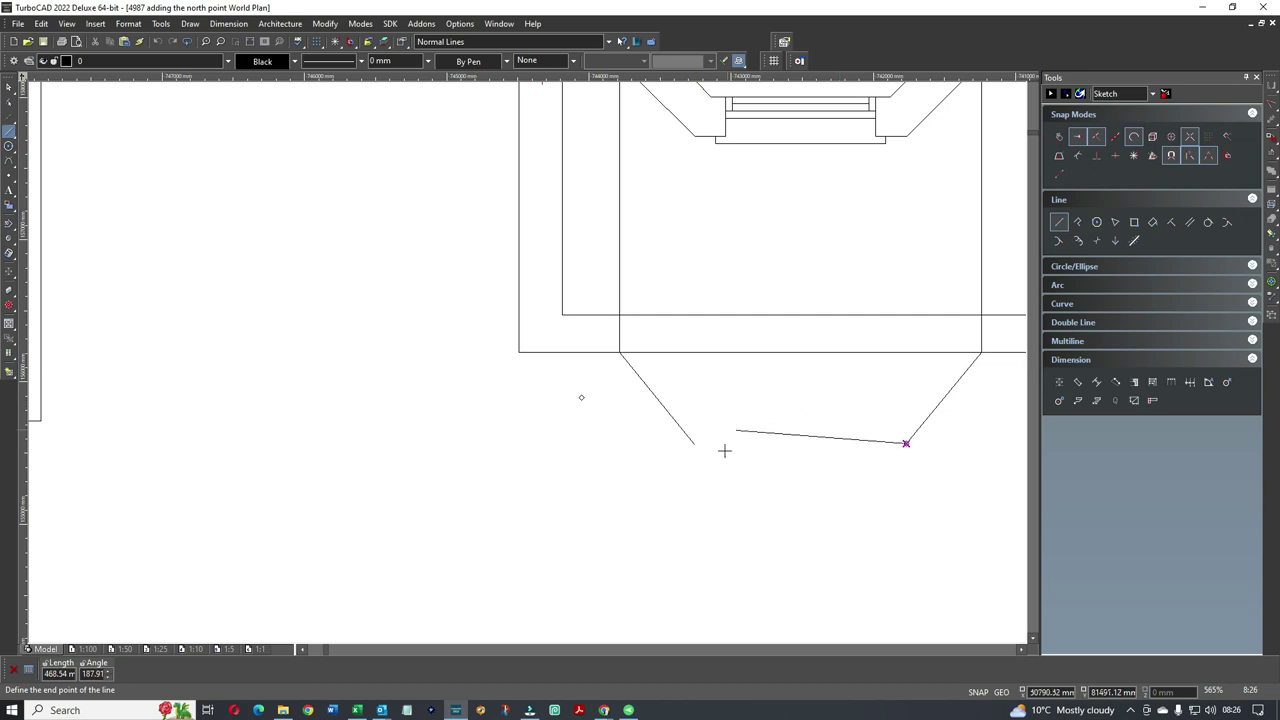
key(shift)
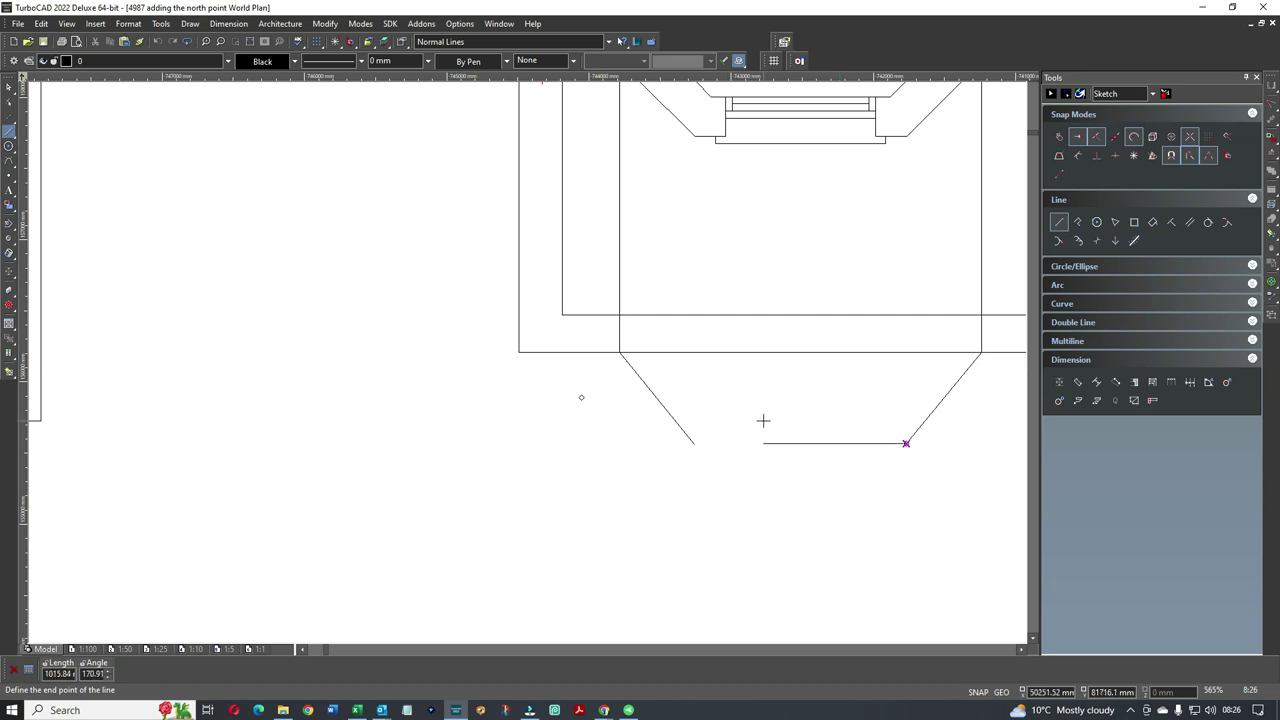
click(694, 445)
scroll(723, 500, down, 2)
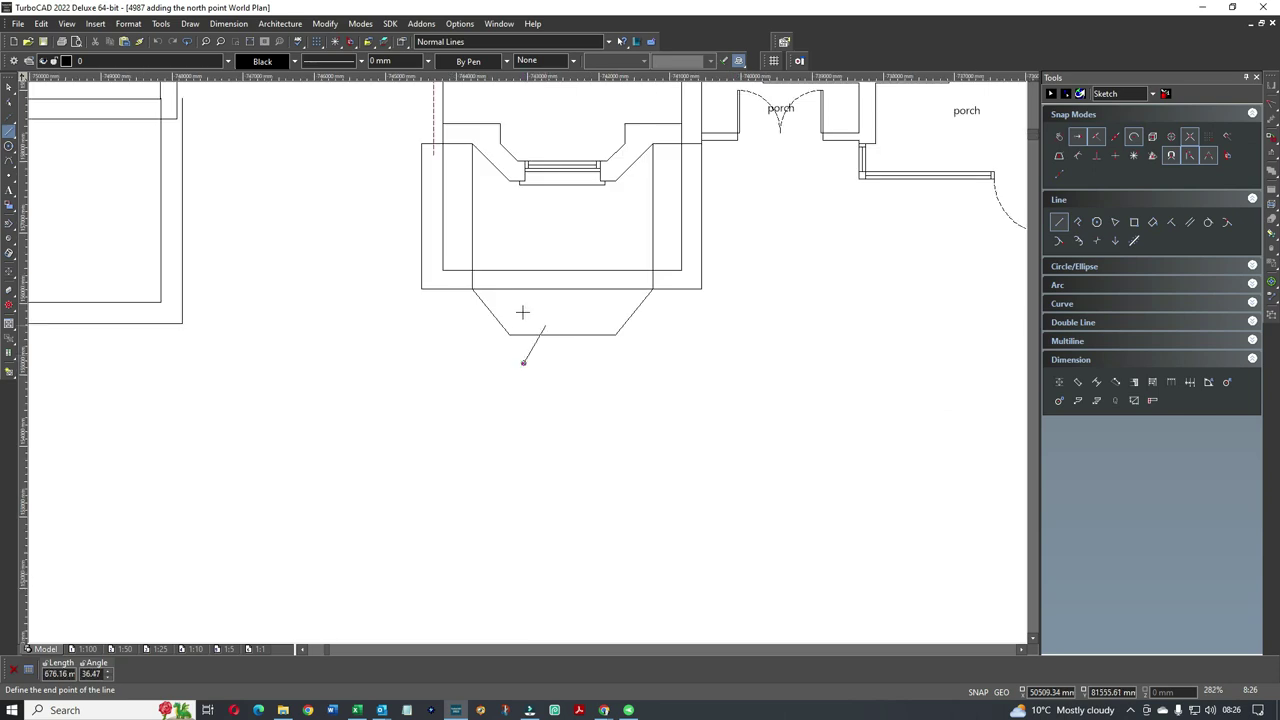
key(Escape)
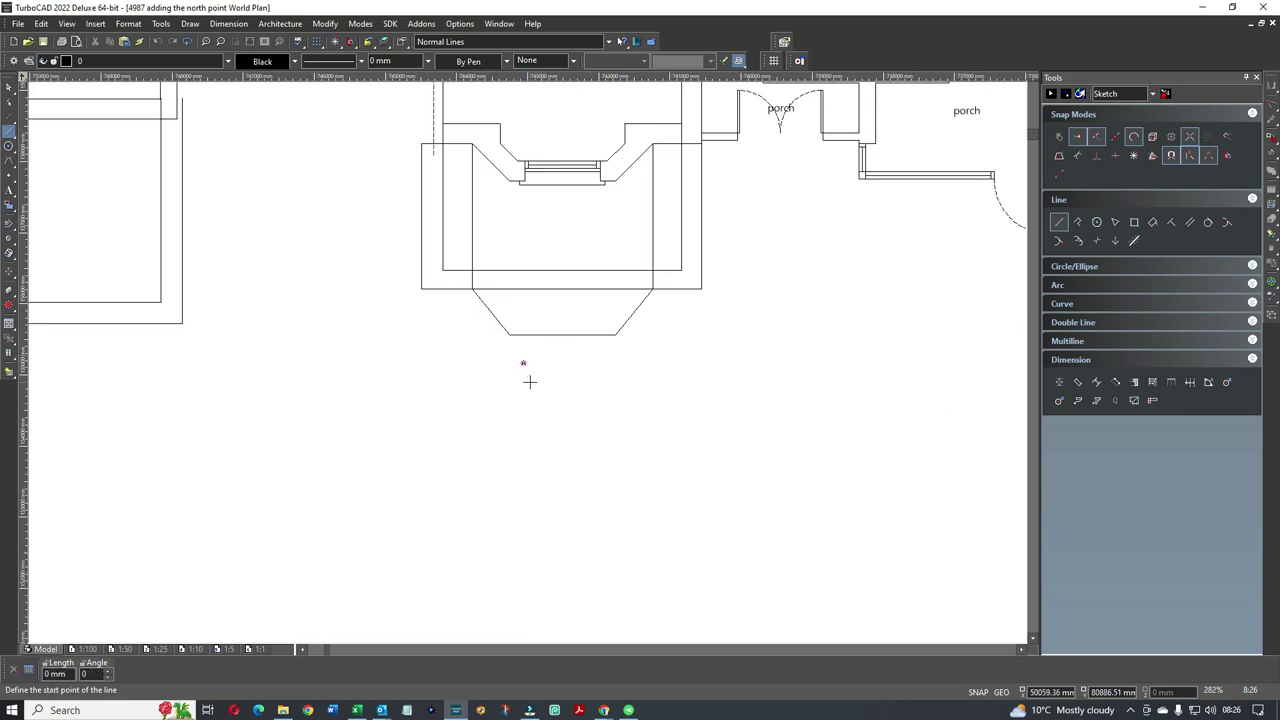
click(1190, 223)
scroll(540, 345, up, 2)
Offset a parallel line -300 from the canted bay's front edge, redoing the misplaced first attempt
click(530, 359)
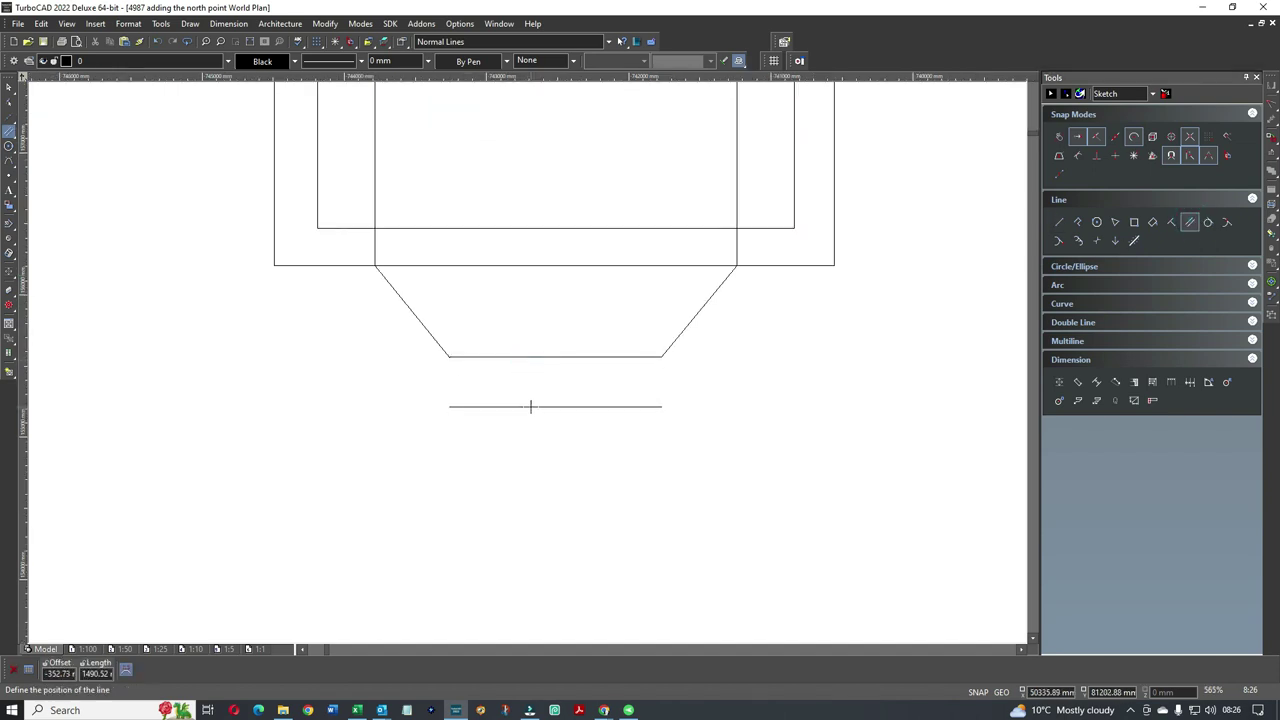
key(Tab)
text(-300)
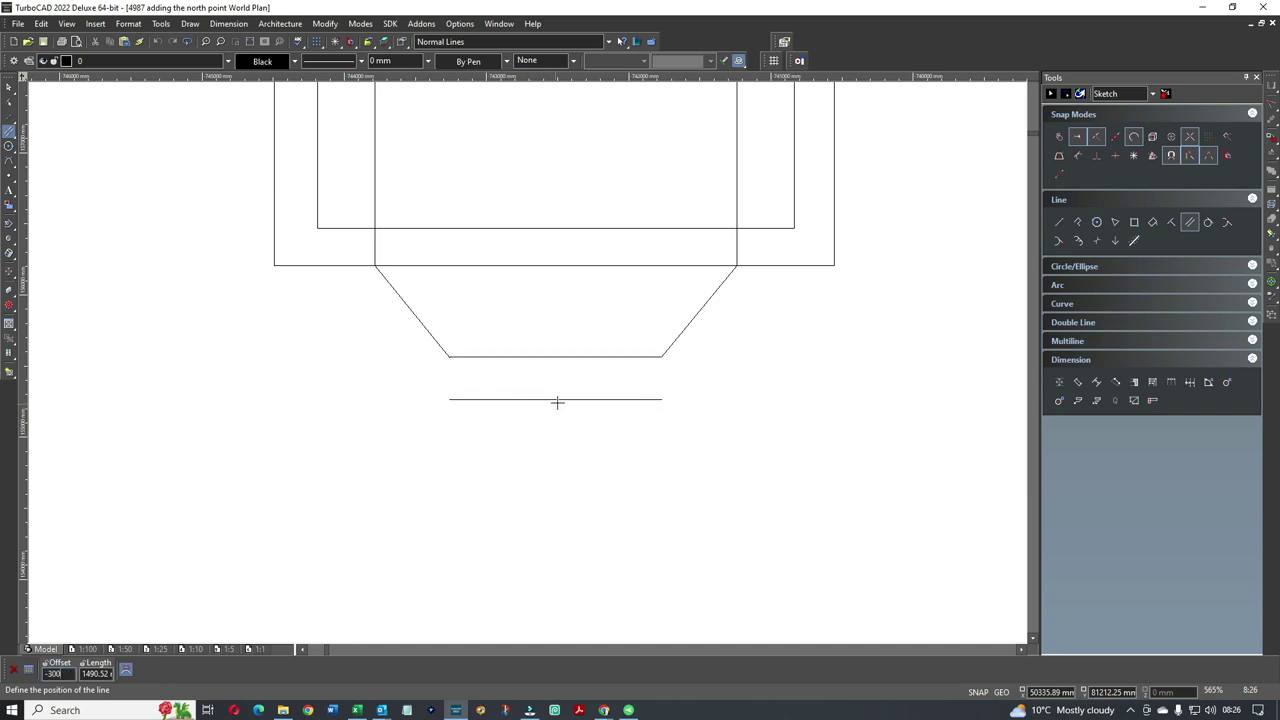
click(701, 312)
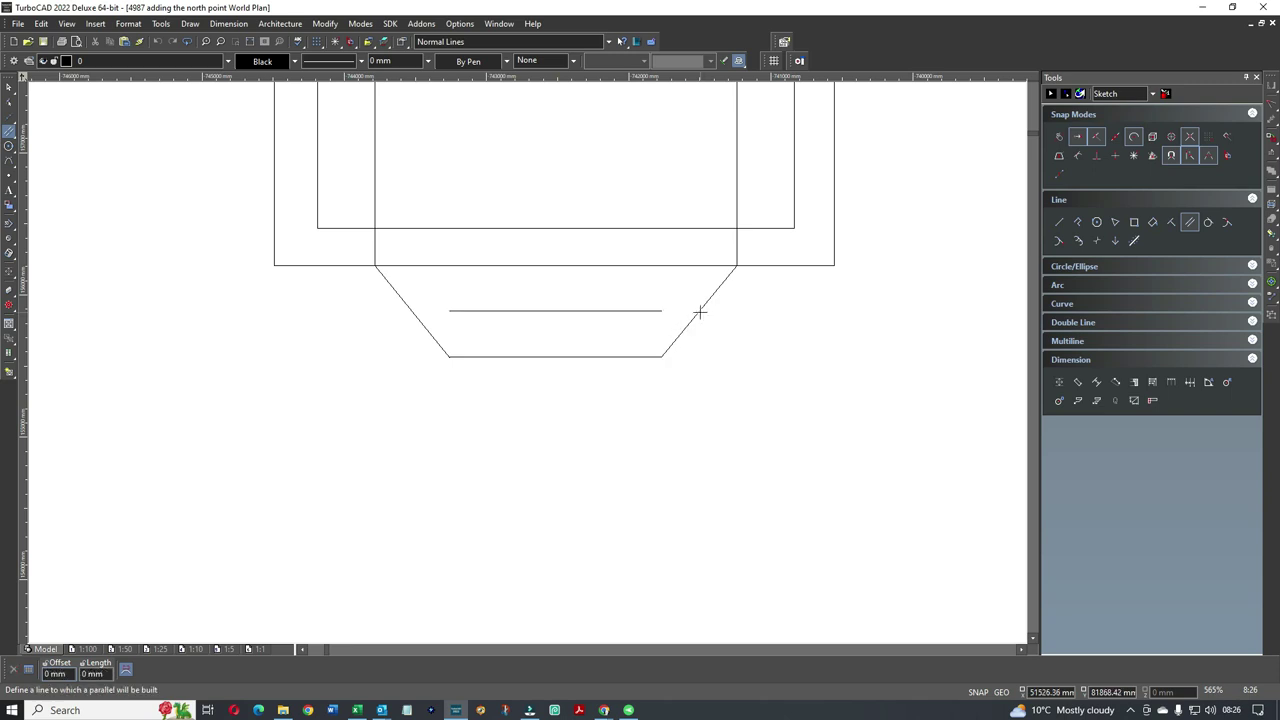
click(157, 41)
click(538, 357)
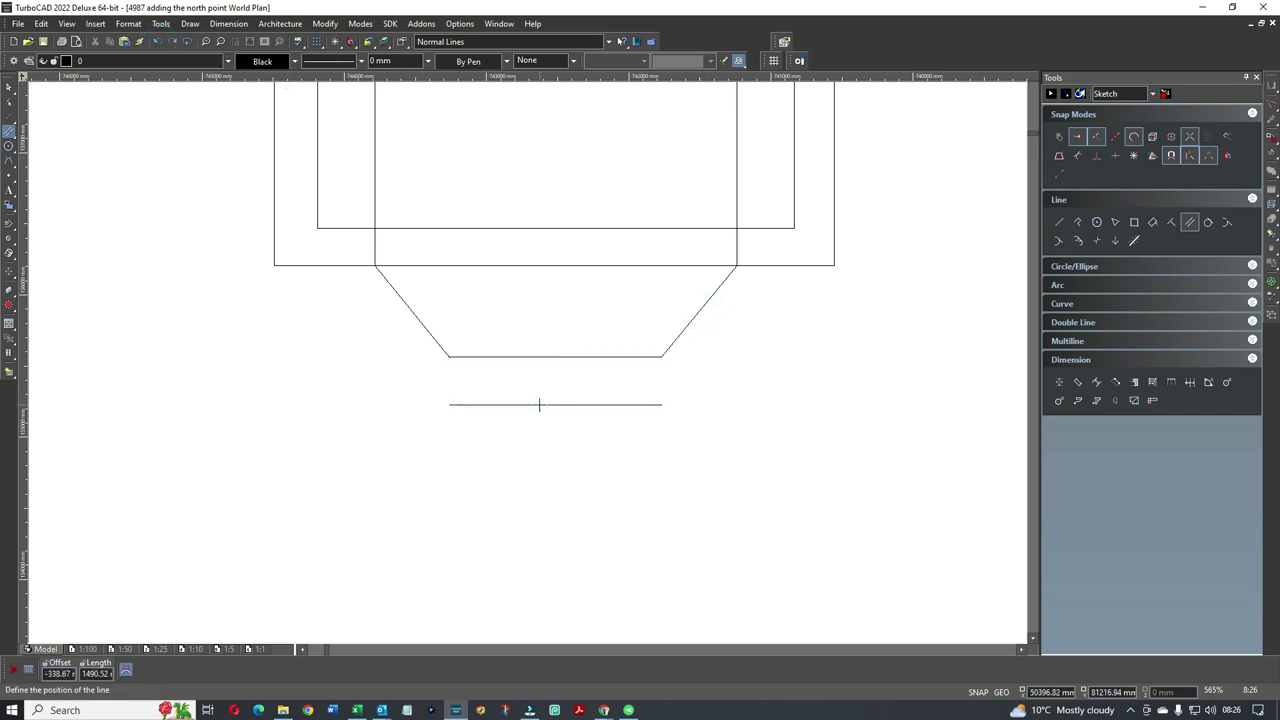
text(-300)
key(Return)
Offset parallel lines -300 outside the right and left slanted edges
click(704, 304)
key(Tab)
key(Return)
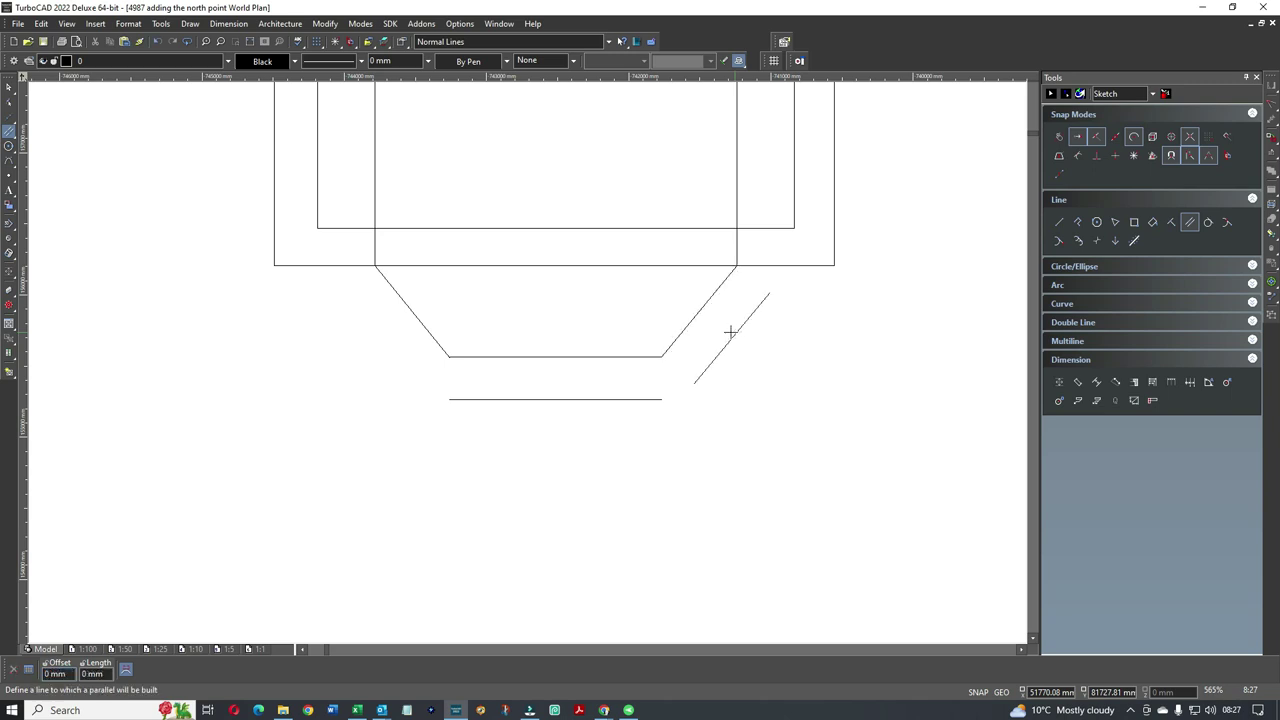
click(405, 304)
key(Tab)
text(-300)
key(Return)
right_click(464, 335)
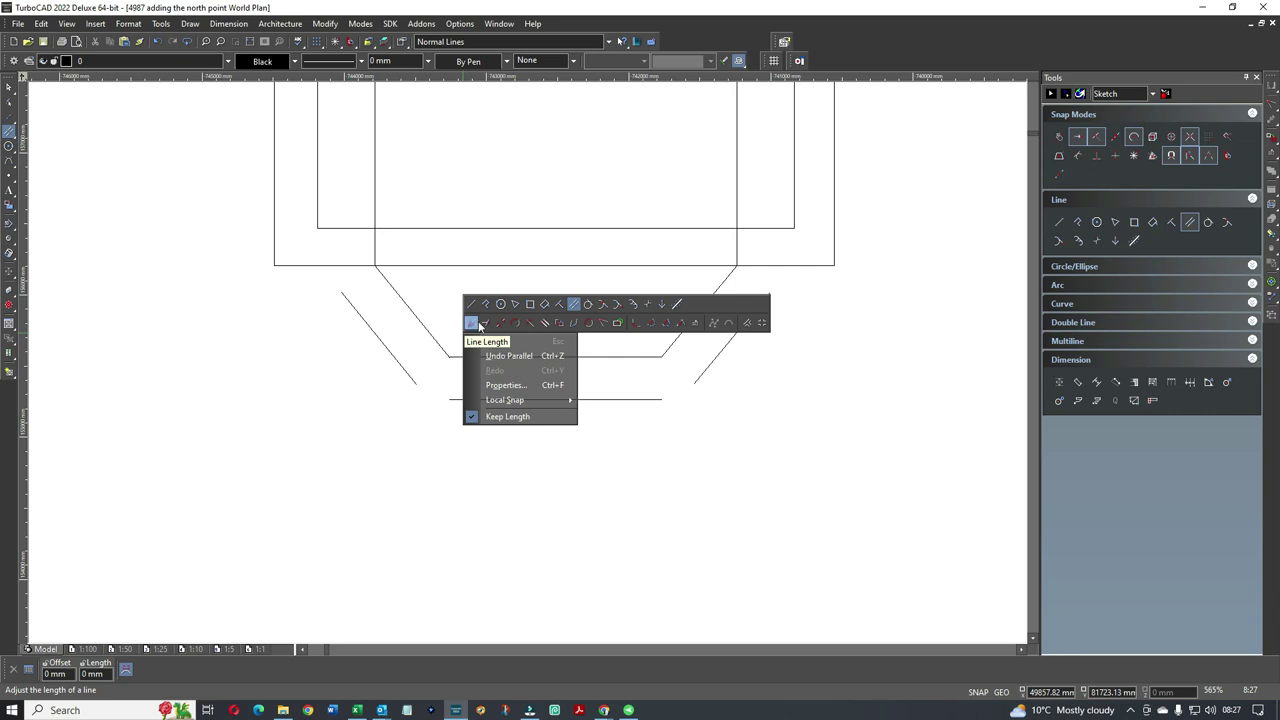
With Line Length, lengthen the left offset diagonal, both ends of the offset front line, and the right diagonal
click(471, 327)
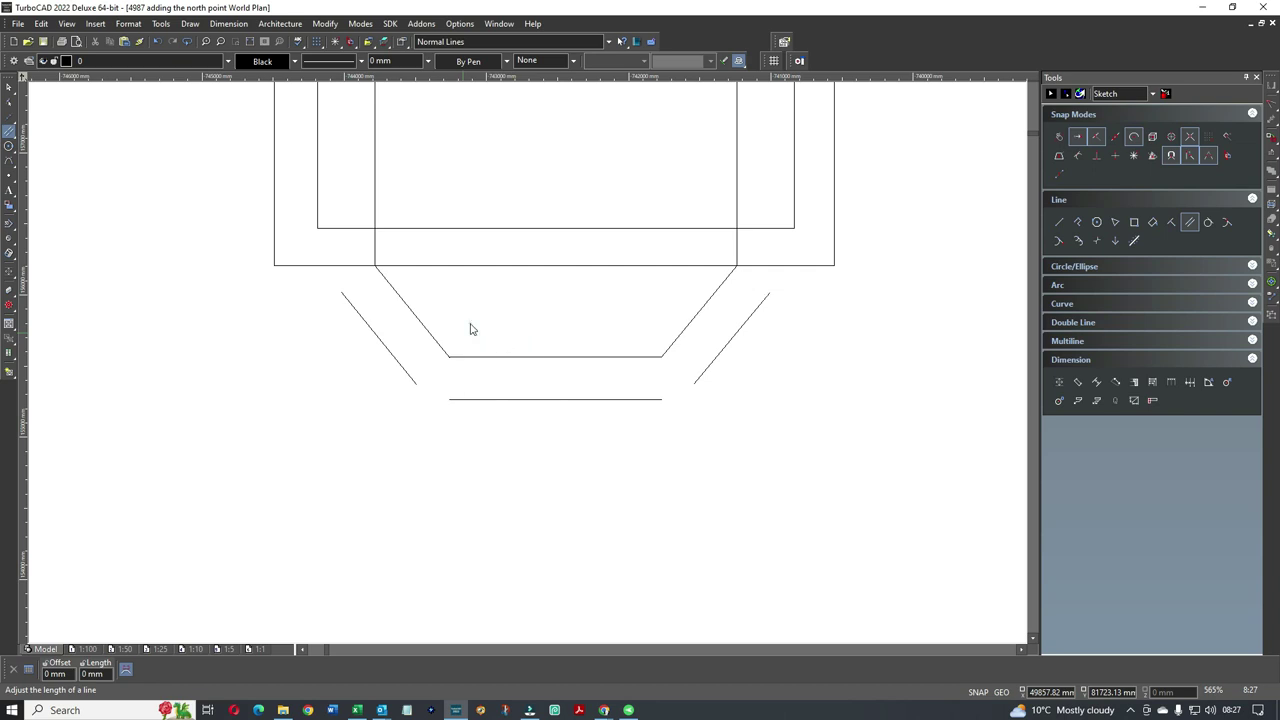
click(301, 252)
click(449, 420)
click(451, 401)
click(407, 400)
click(629, 403)
click(716, 404)
click(709, 368)
click(674, 422)
click(757, 306)
click(797, 259)
Trim the right offset diagonal to the wall line and clean its corner with the front line
scroll(793, 270, up, 5)
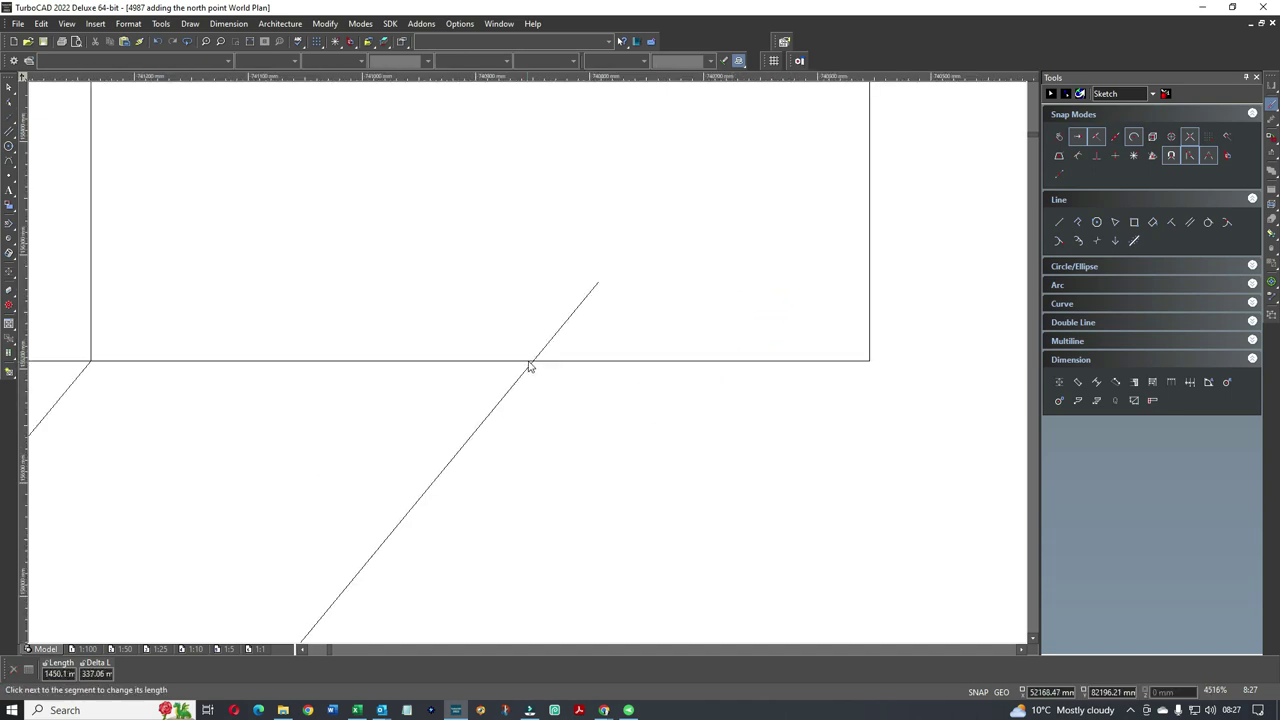
click(598, 287)
click(535, 361)
scroll(493, 444, down, 5)
scroll(471, 434, up, 5)
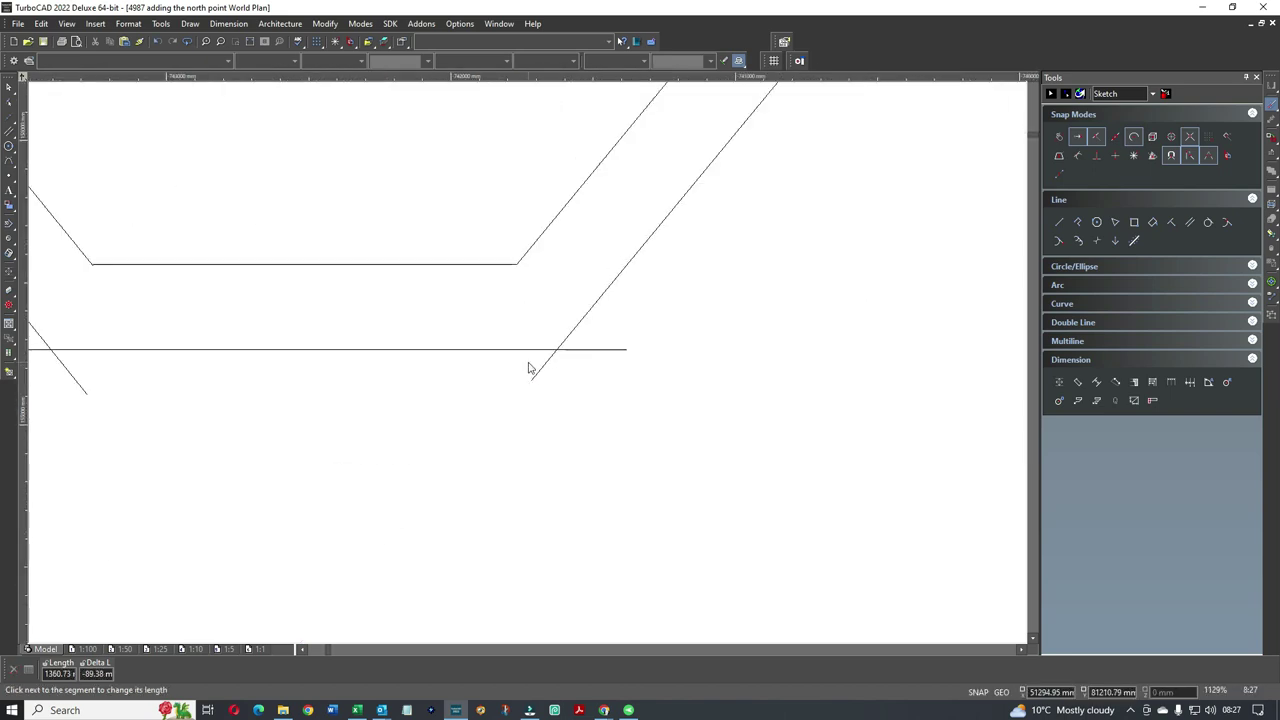
click(655, 345)
click(585, 337)
click(553, 379)
click(551, 375)
Trim the front line and left diagonal at the left corner, and cut the left diagonal at the wall
scroll(530, 365, down, 3)
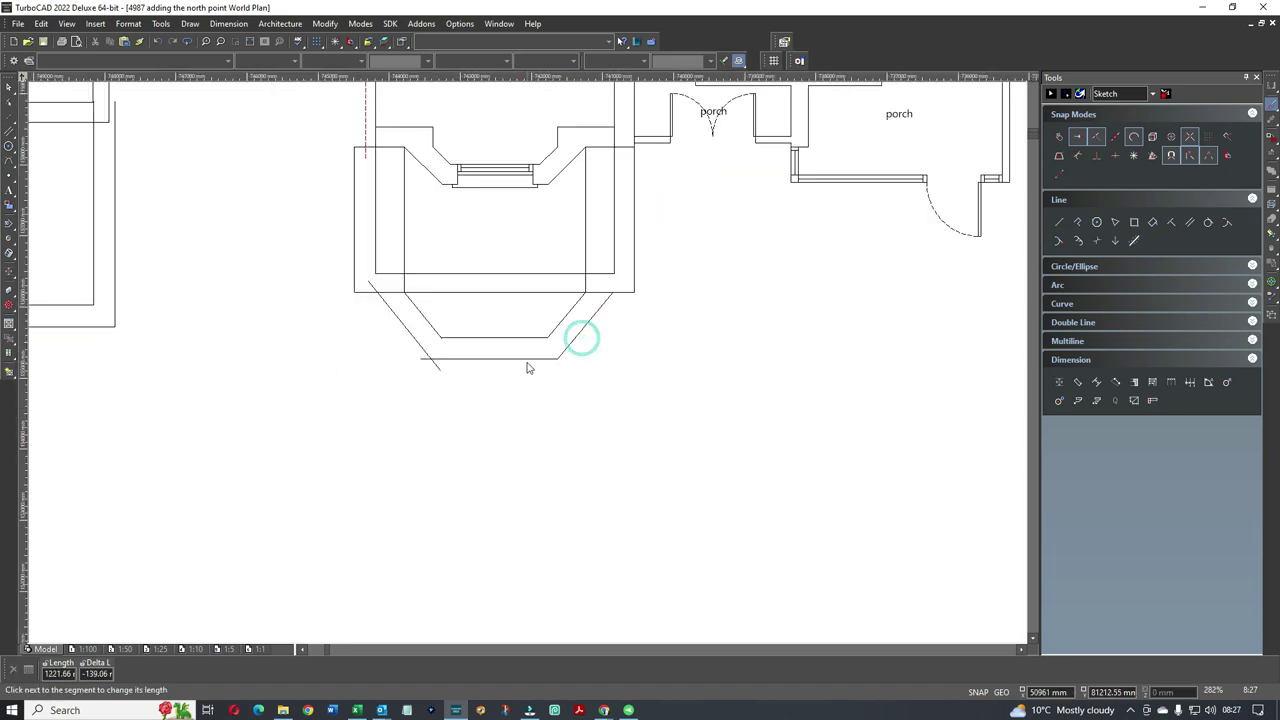
scroll(444, 369, up, 2)
click(516, 393)
click(464, 360)
click(487, 364)
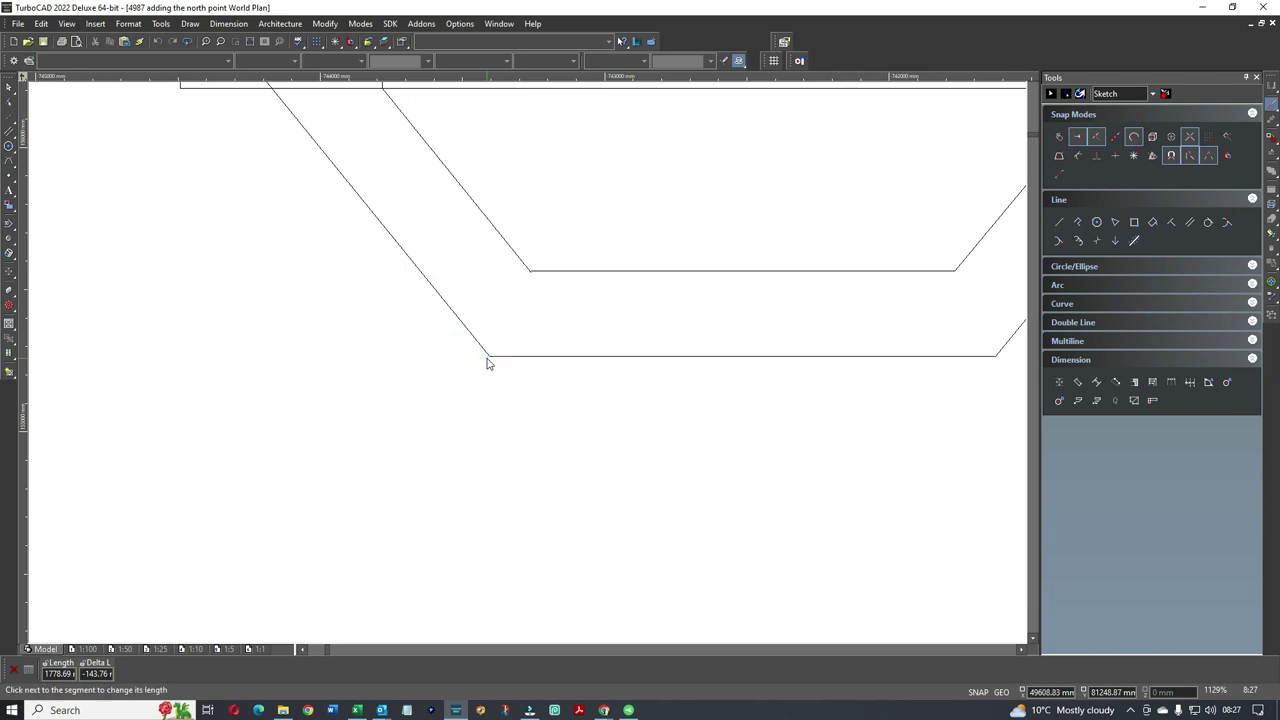
scroll(528, 368, up, 3)
click(474, 404)
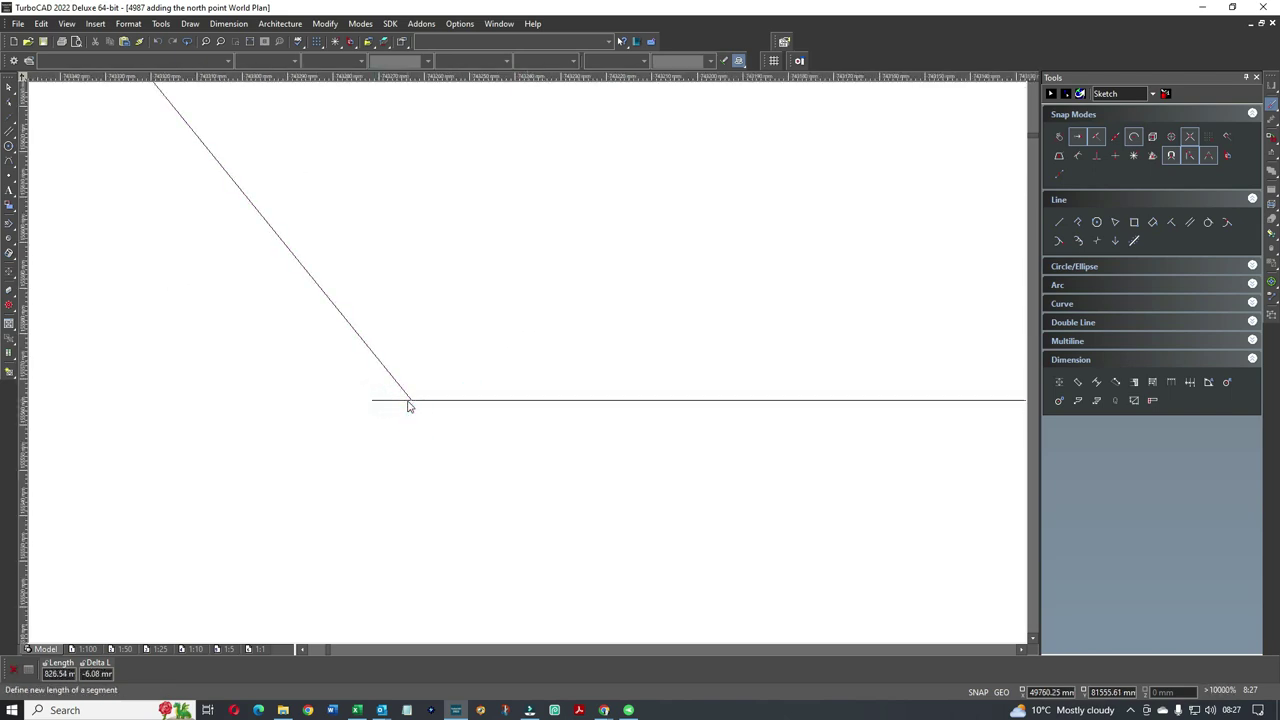
click(412, 402)
scroll(523, 366, down, 3)
click(254, 150)
click(275, 182)
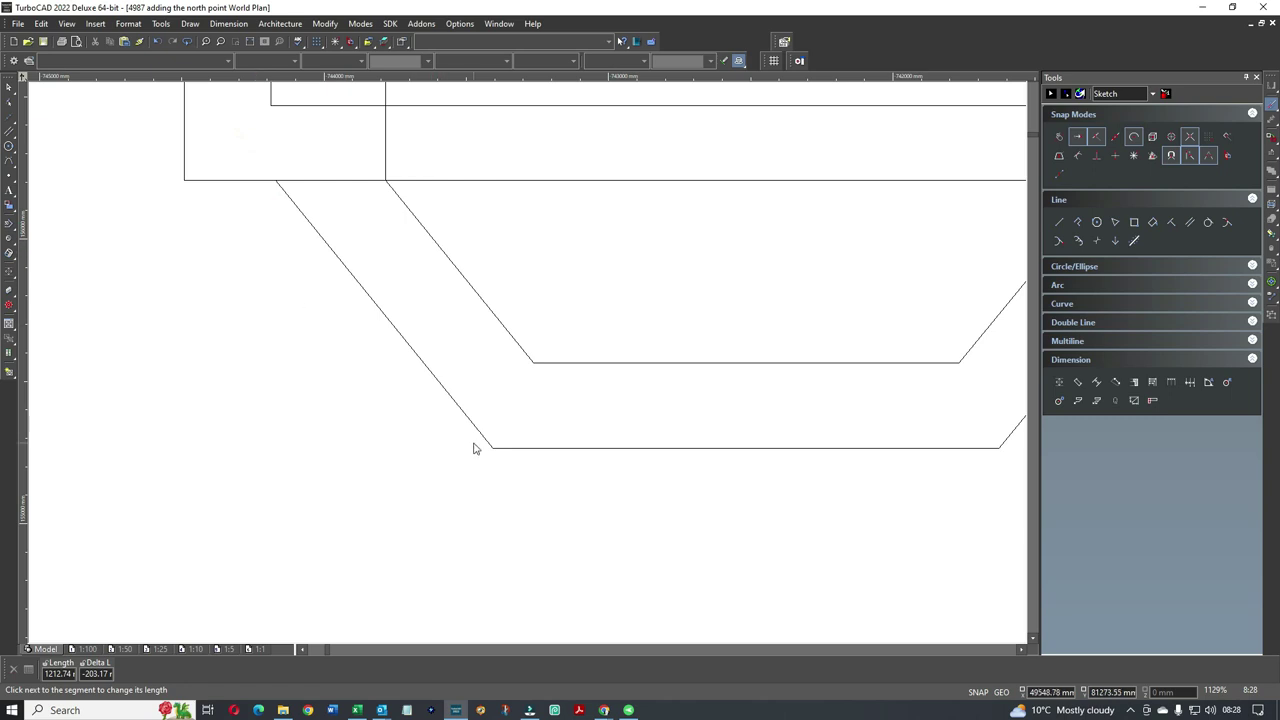
scroll(529, 368, down, 1)
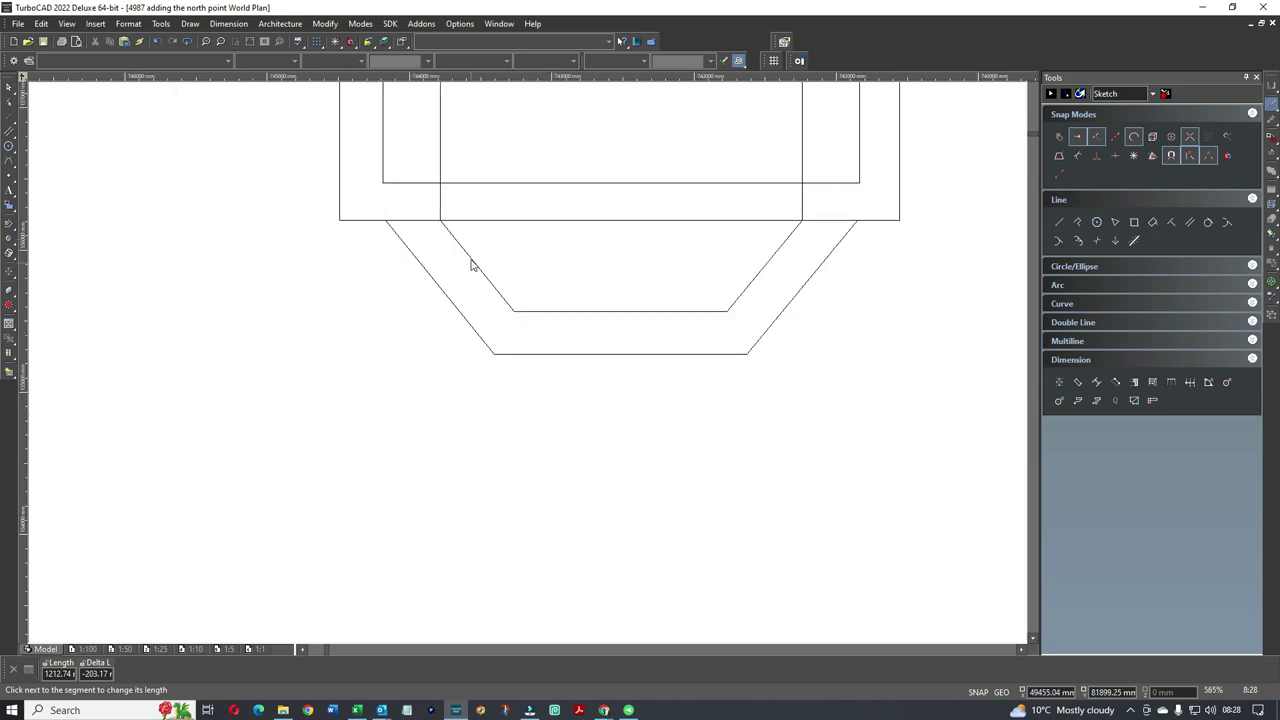
key(Escape)
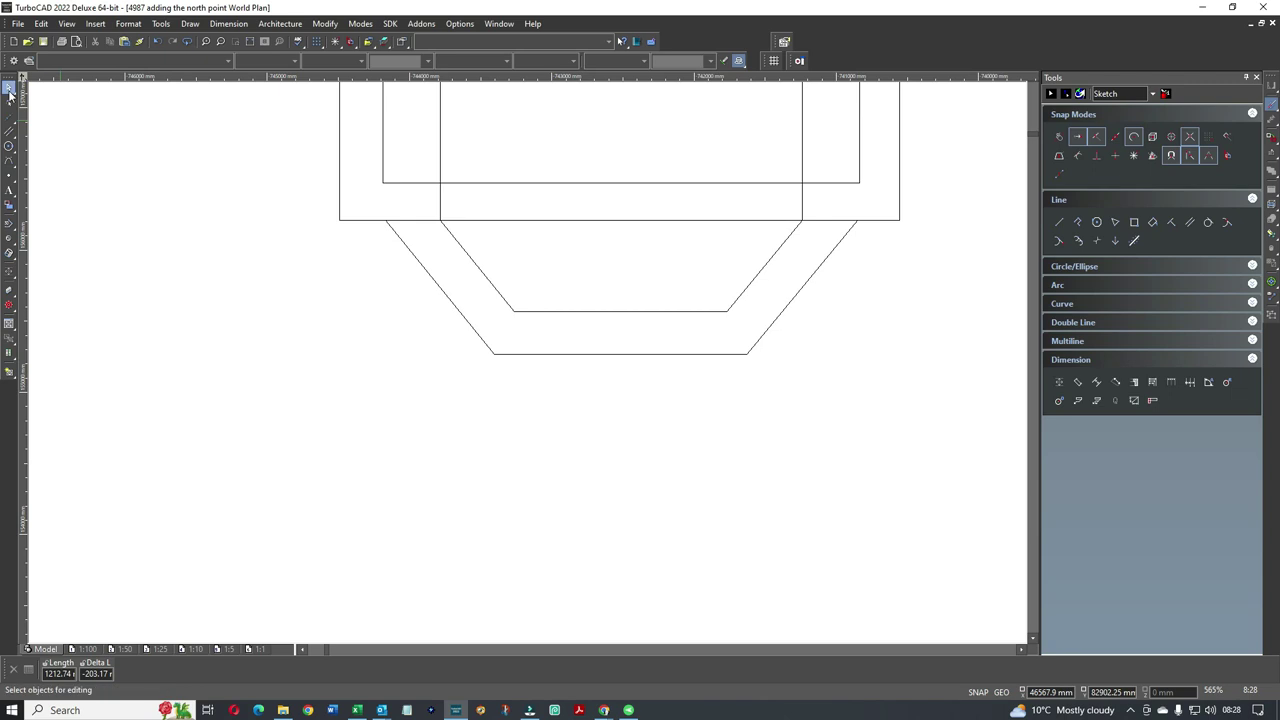
Shorten the line across the bay mouth to a stub and delete a stray horizontal line
click(623, 186)
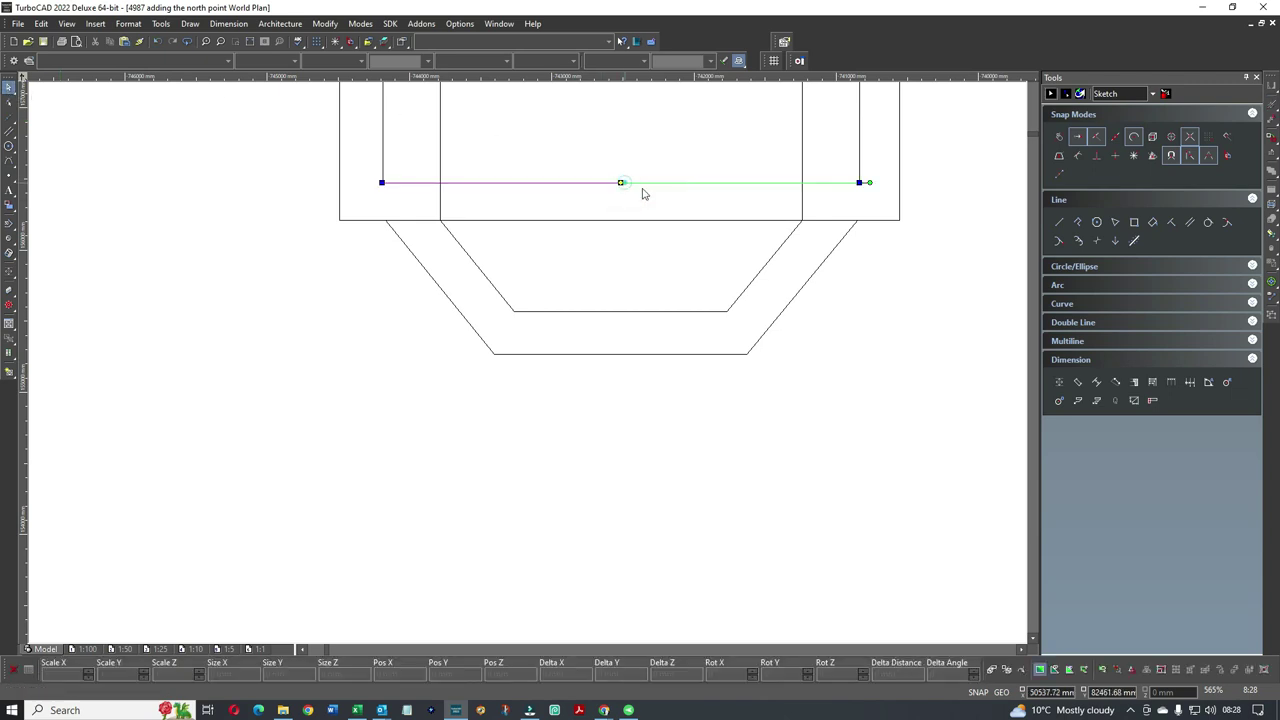
click(443, 188)
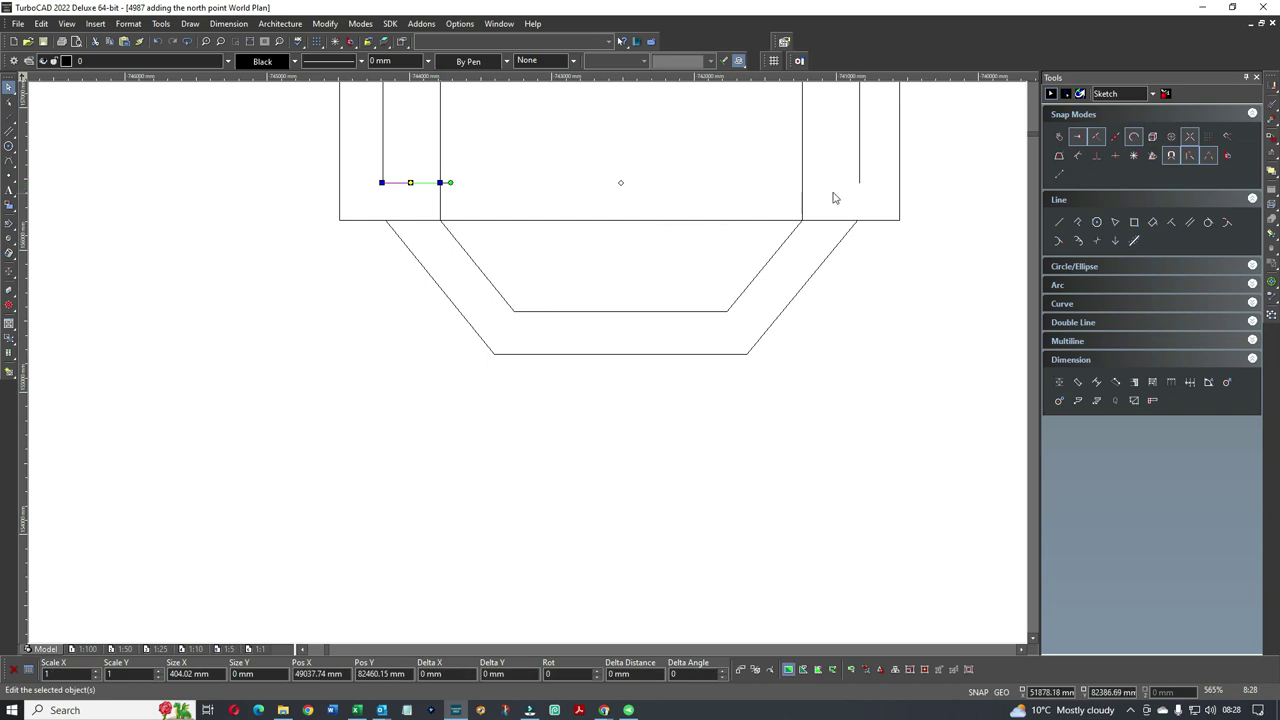
click(1059, 222)
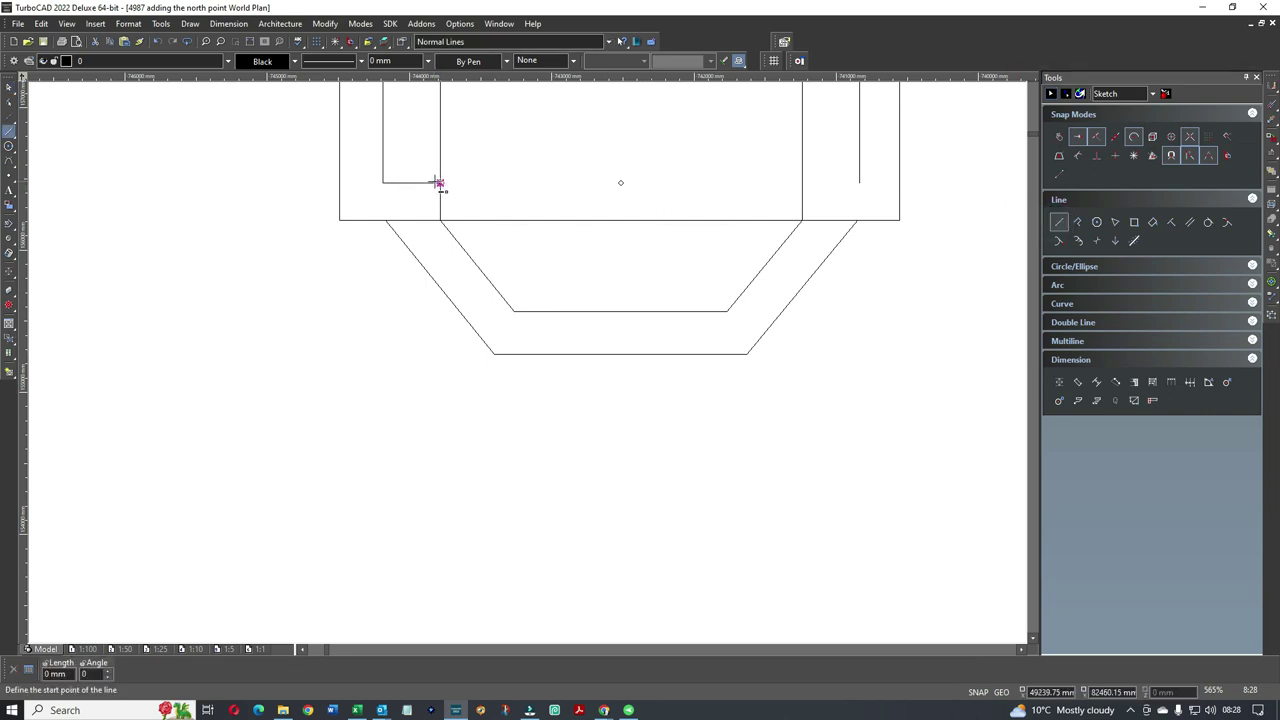
click(859, 182)
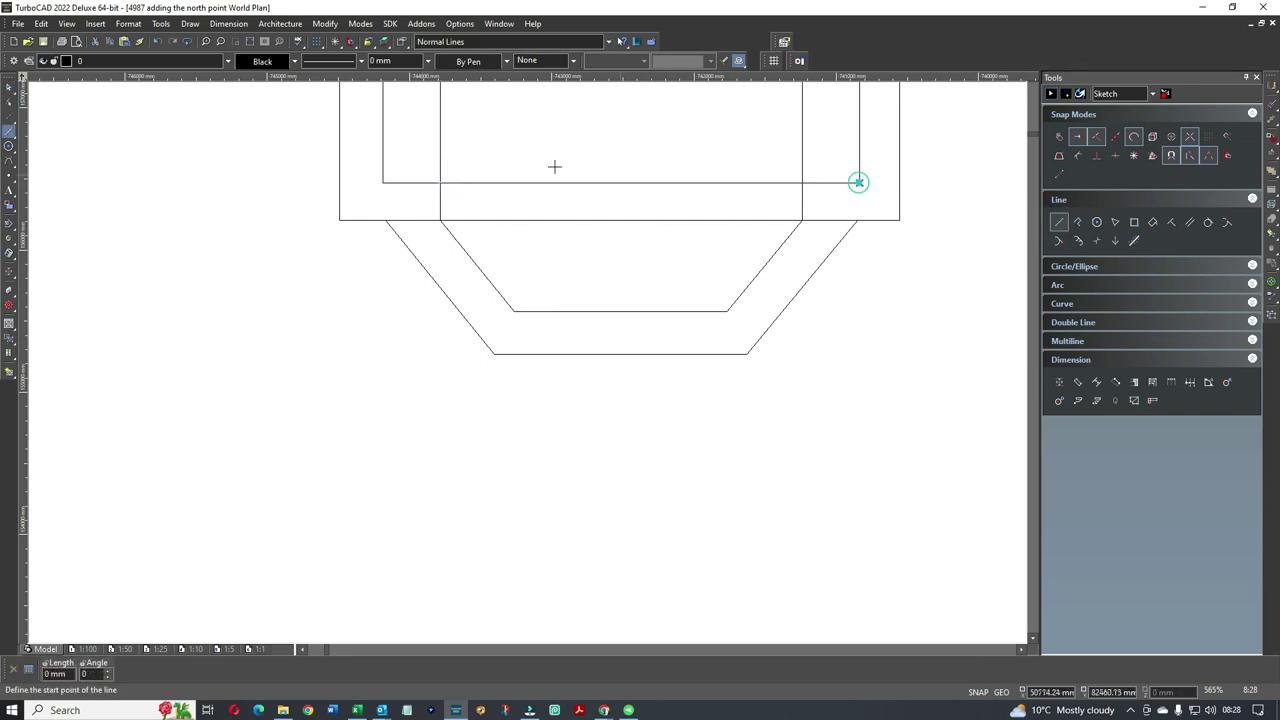
key(Escape)
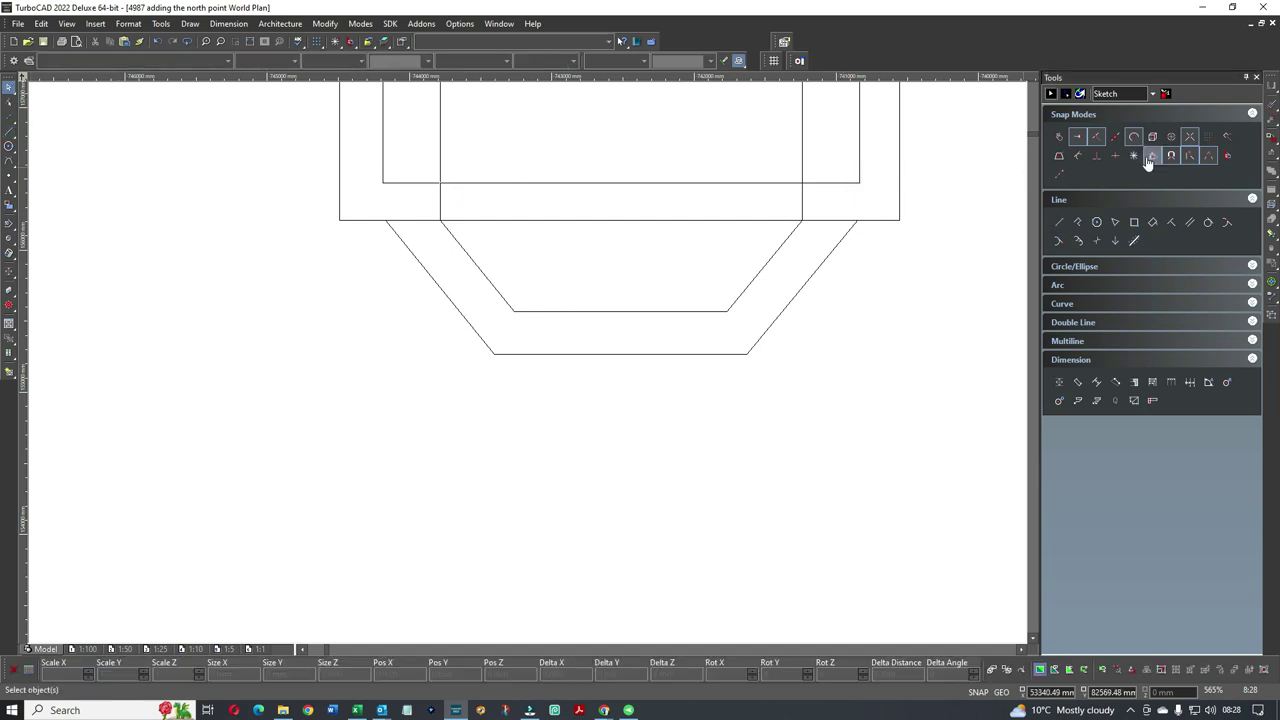
click(1134, 156)
click(551, 183)
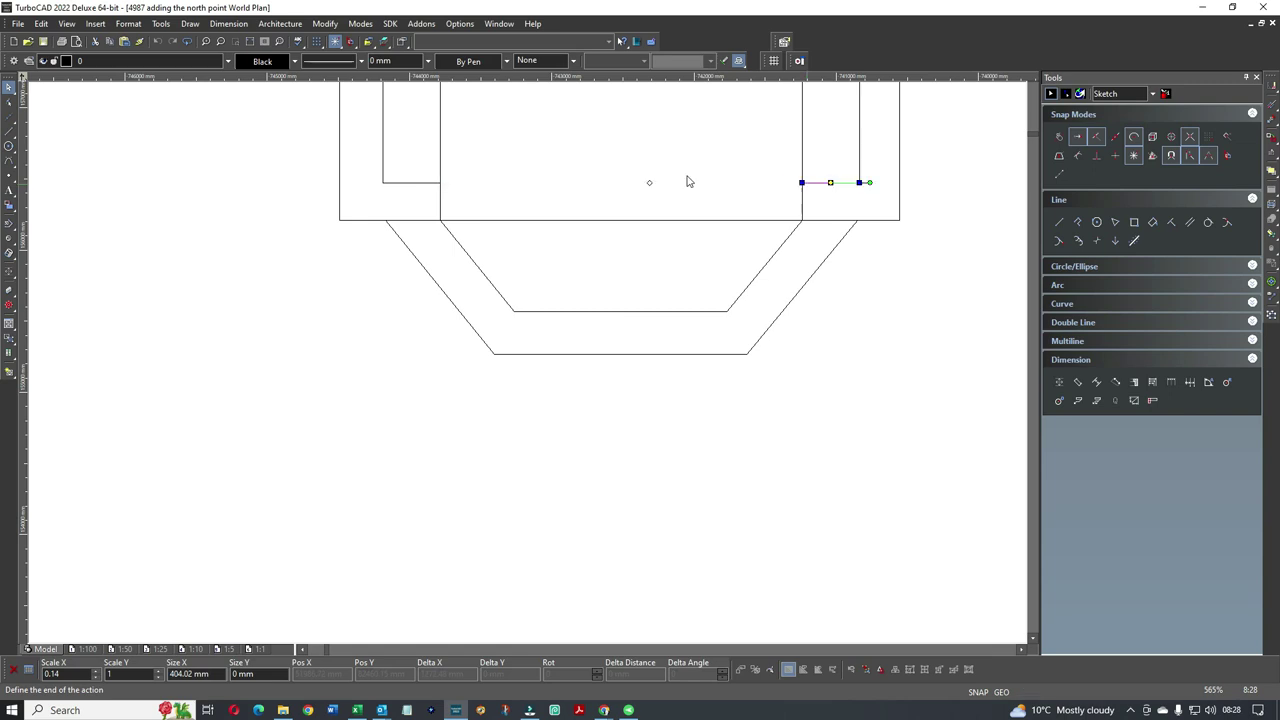
key(Delete)
Shorten the left and right wall lines so they end at the bay corners
click(623, 160)
scroll(440, 200, down, 2)
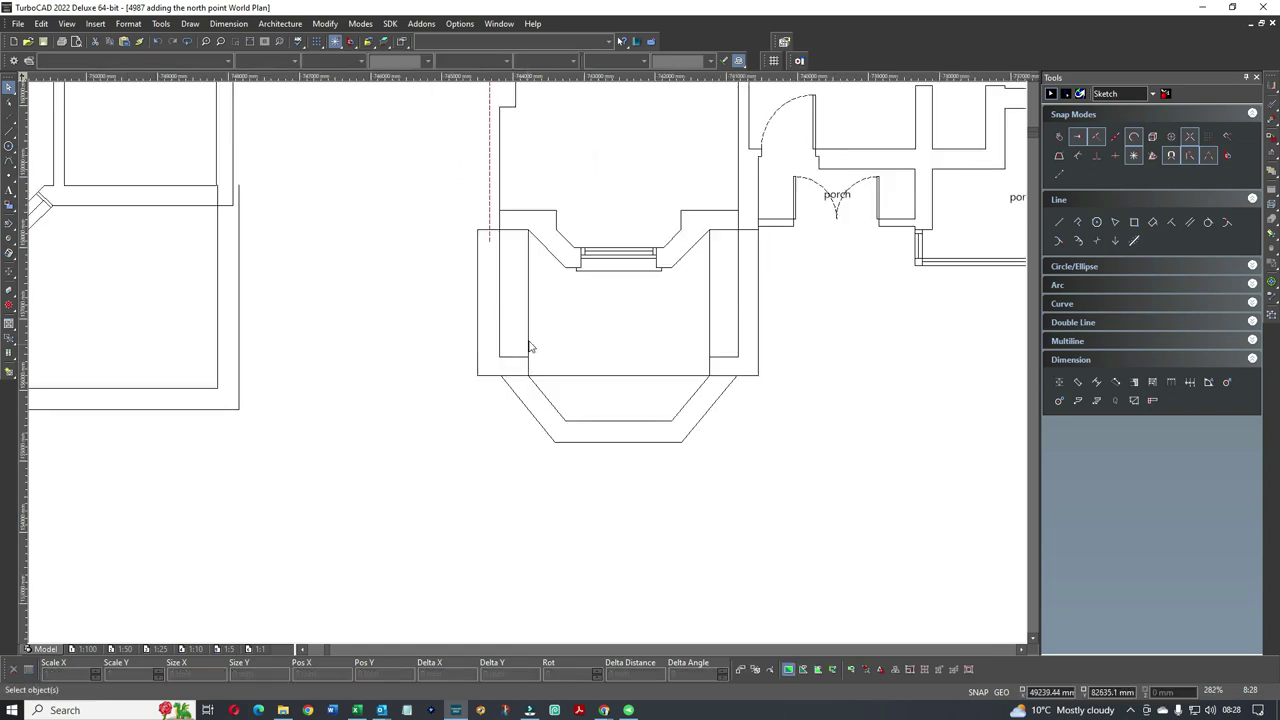
click(527, 318)
drag(527, 318, 529, 358)
click(708, 301)
drag(709, 297, 510, 375)
click(626, 375)
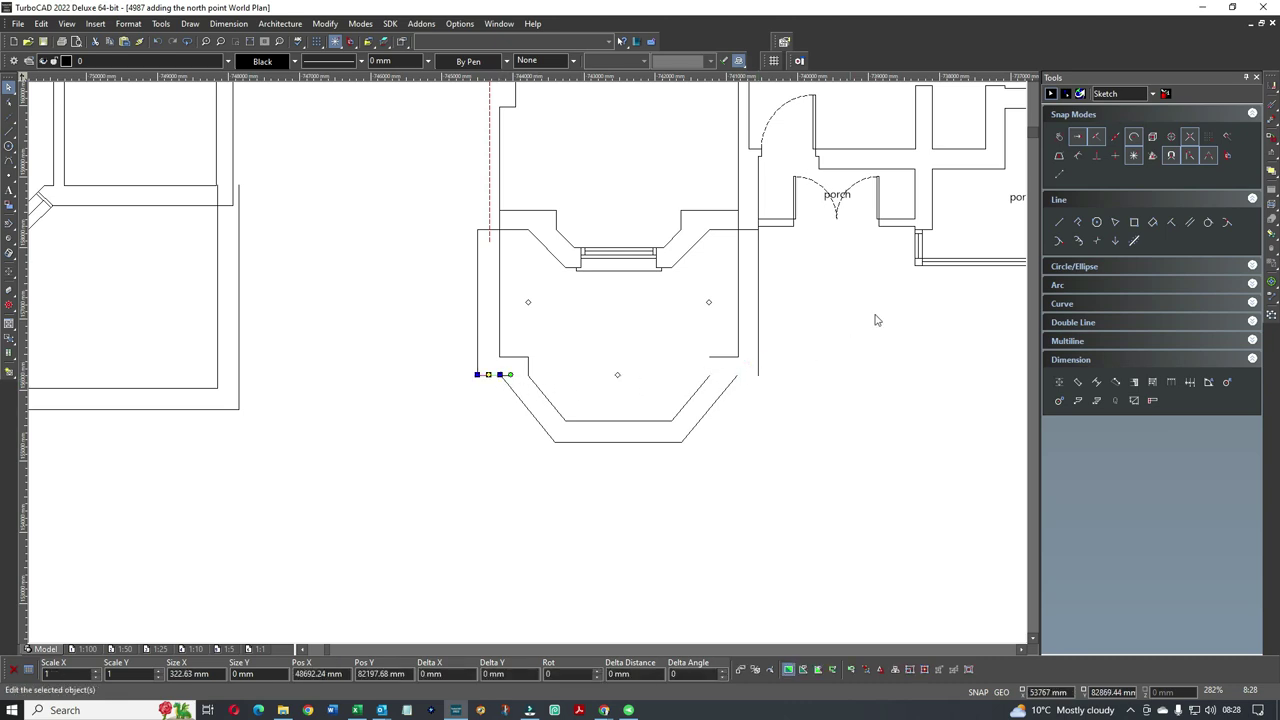
Draw two short connecting lines linking the diagonal and wall corner to the bay outline
click(1059, 222)
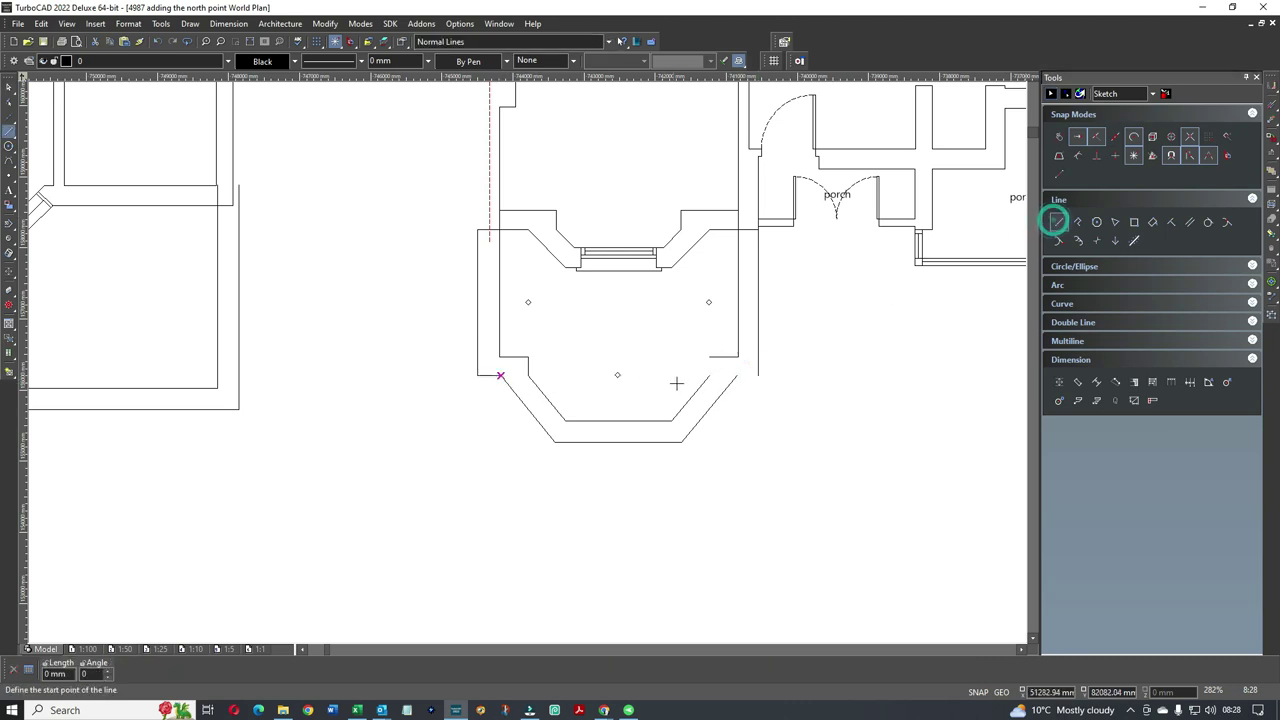
click(737, 376)
click(757, 375)
click(709, 357)
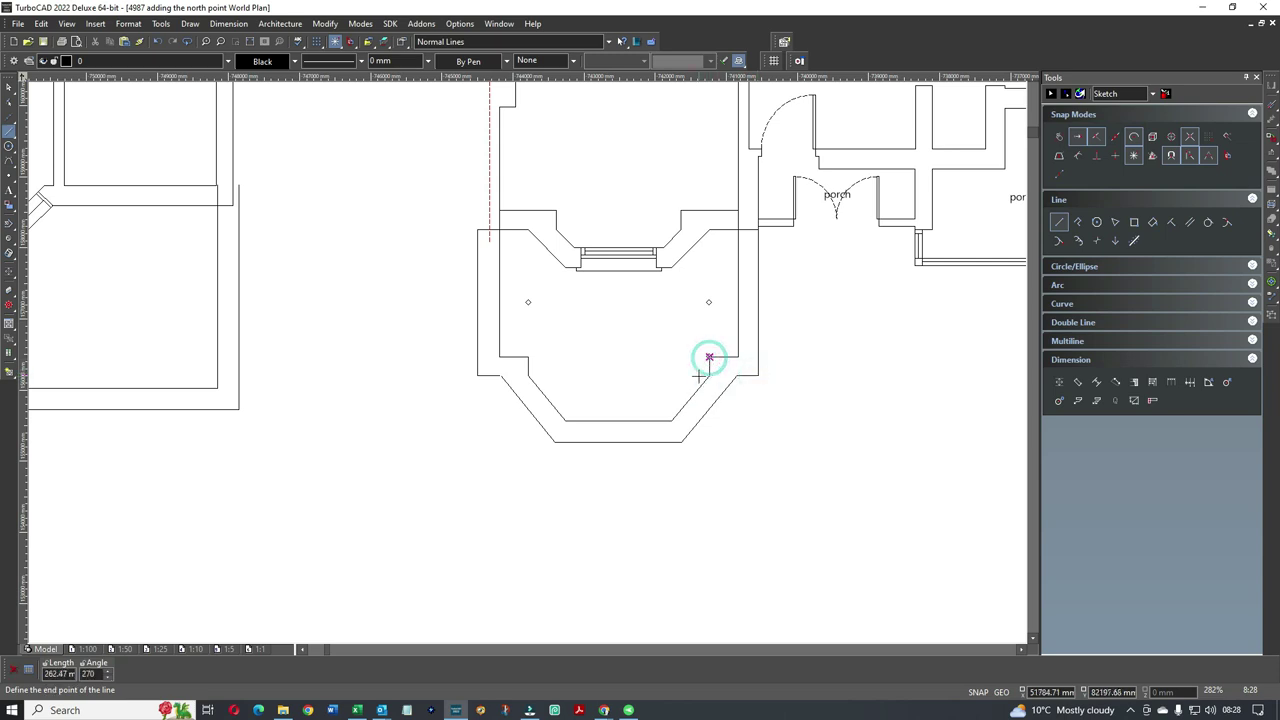
click(709, 375)
key(Escape)
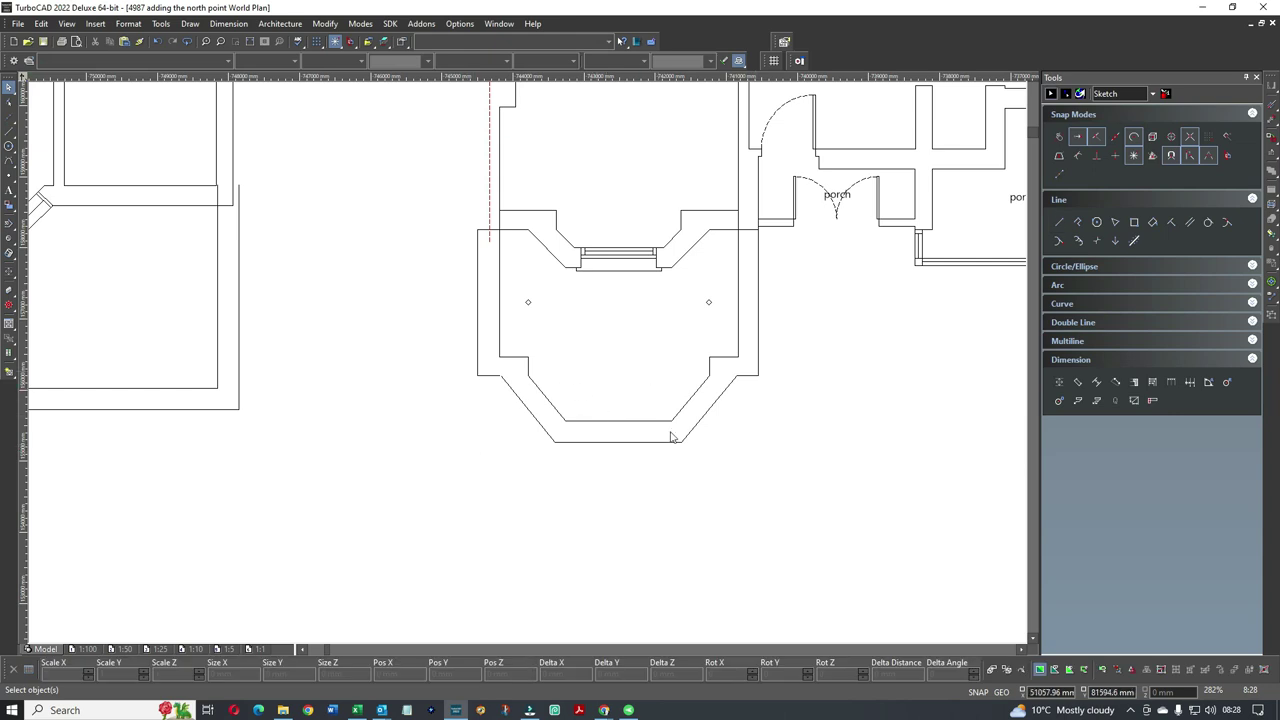
scroll(492, 380, up, 3)
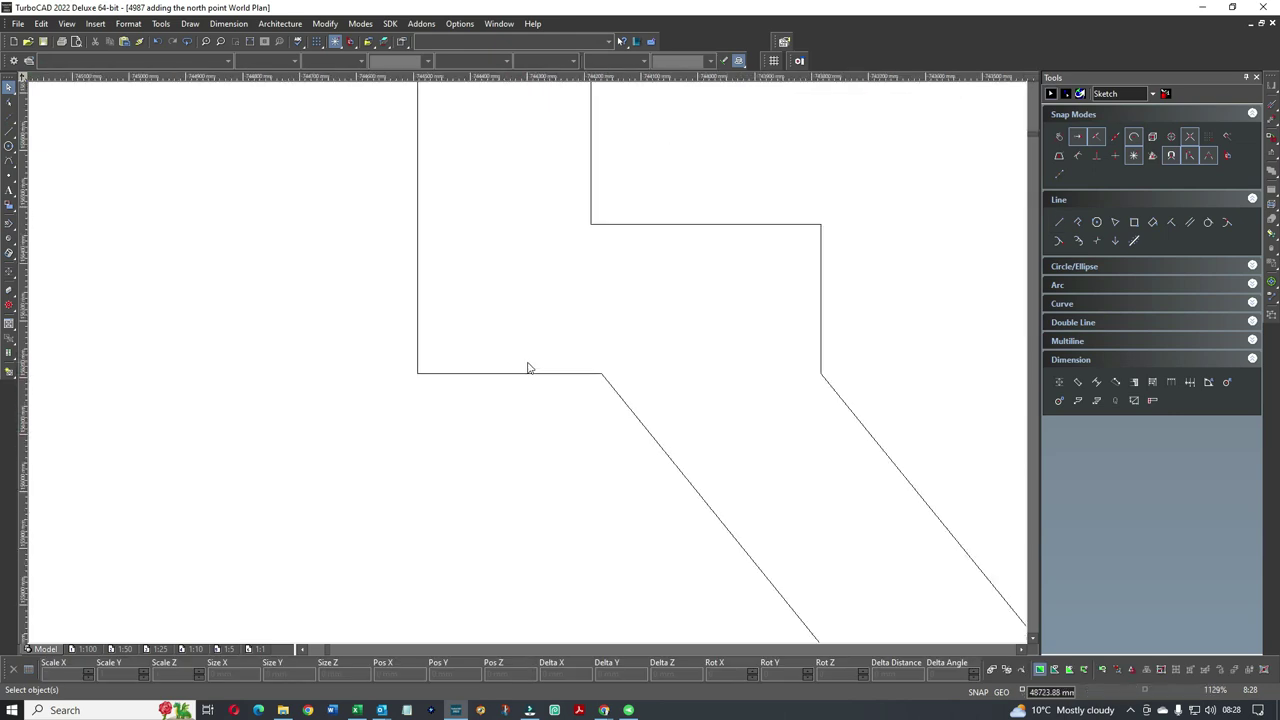
Draw two vertical guide lines running down from the bay's corners
scroll(526, 366, down, 3)
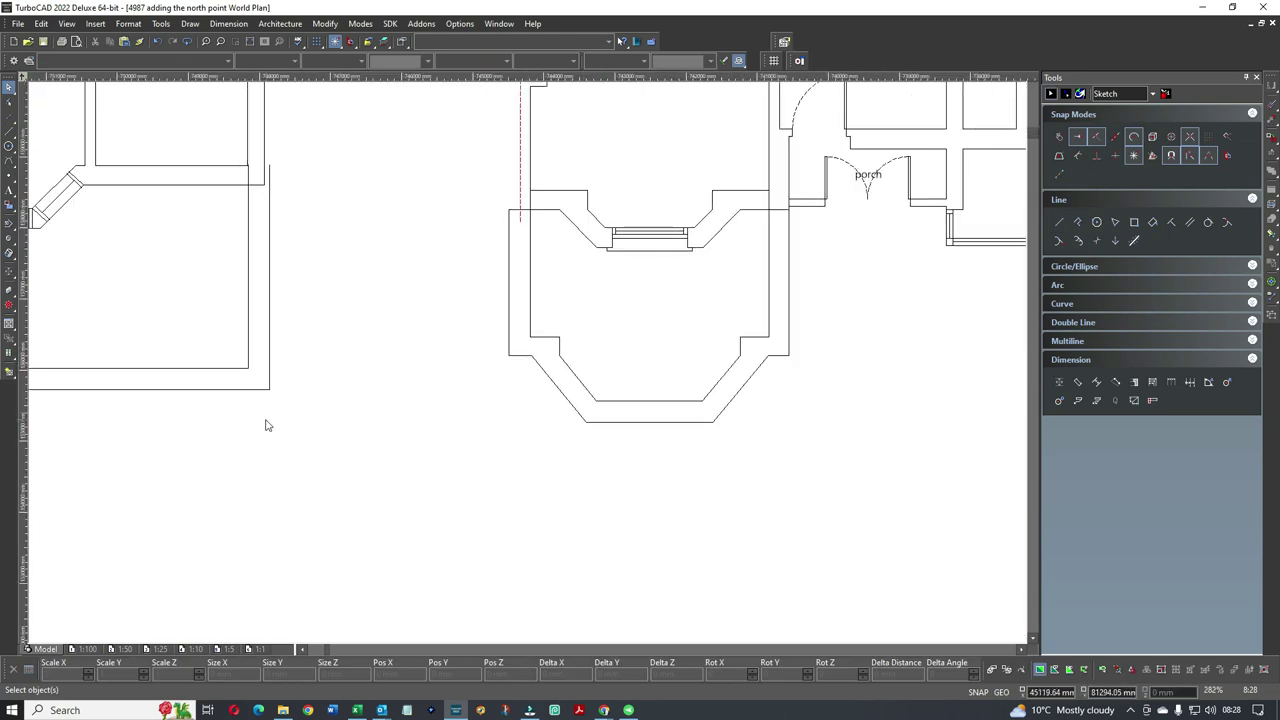
scroll(483, 365, down, 5)
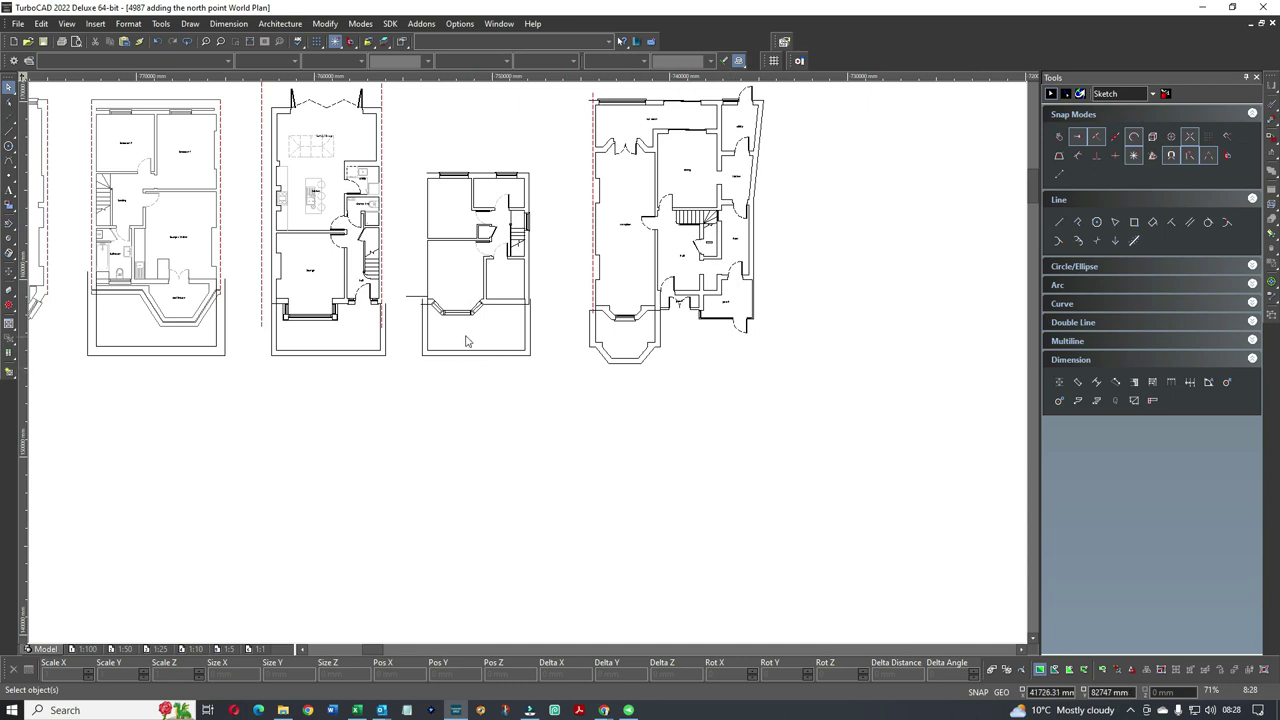
scroll(430, 325, up, 5)
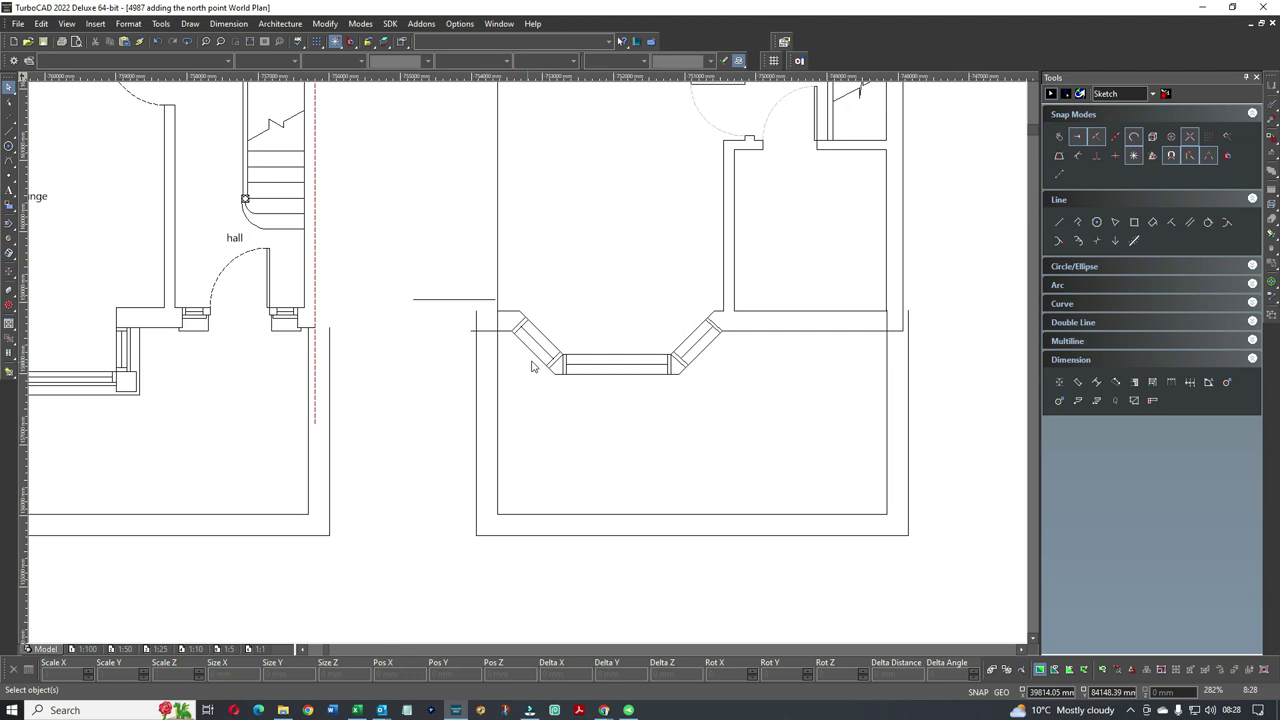
click(1059, 222)
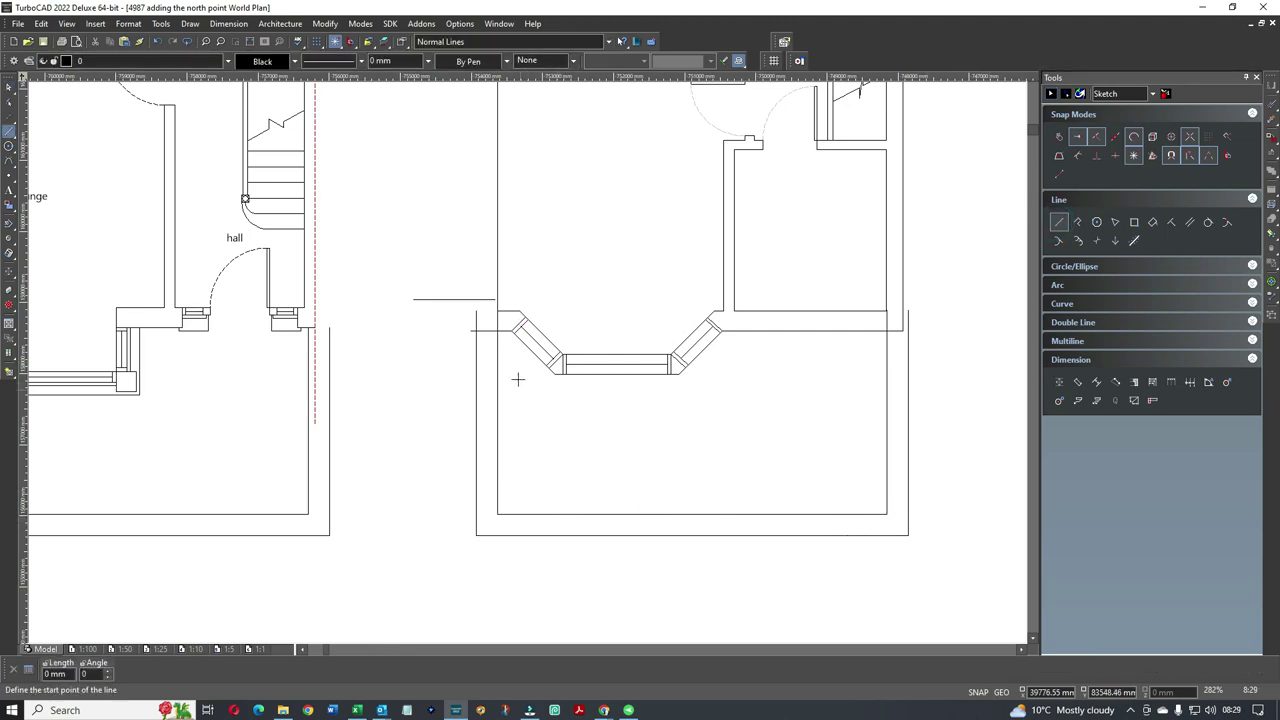
click(511, 330)
click(511, 560)
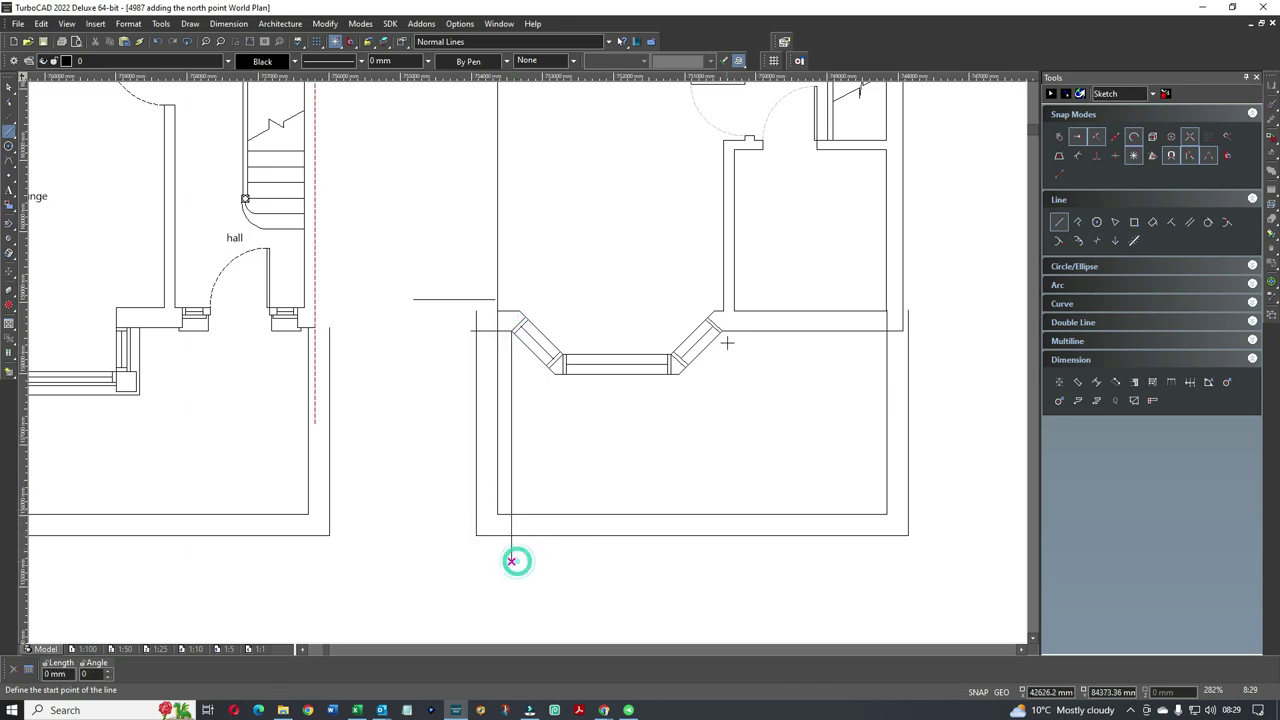
click(722, 566)
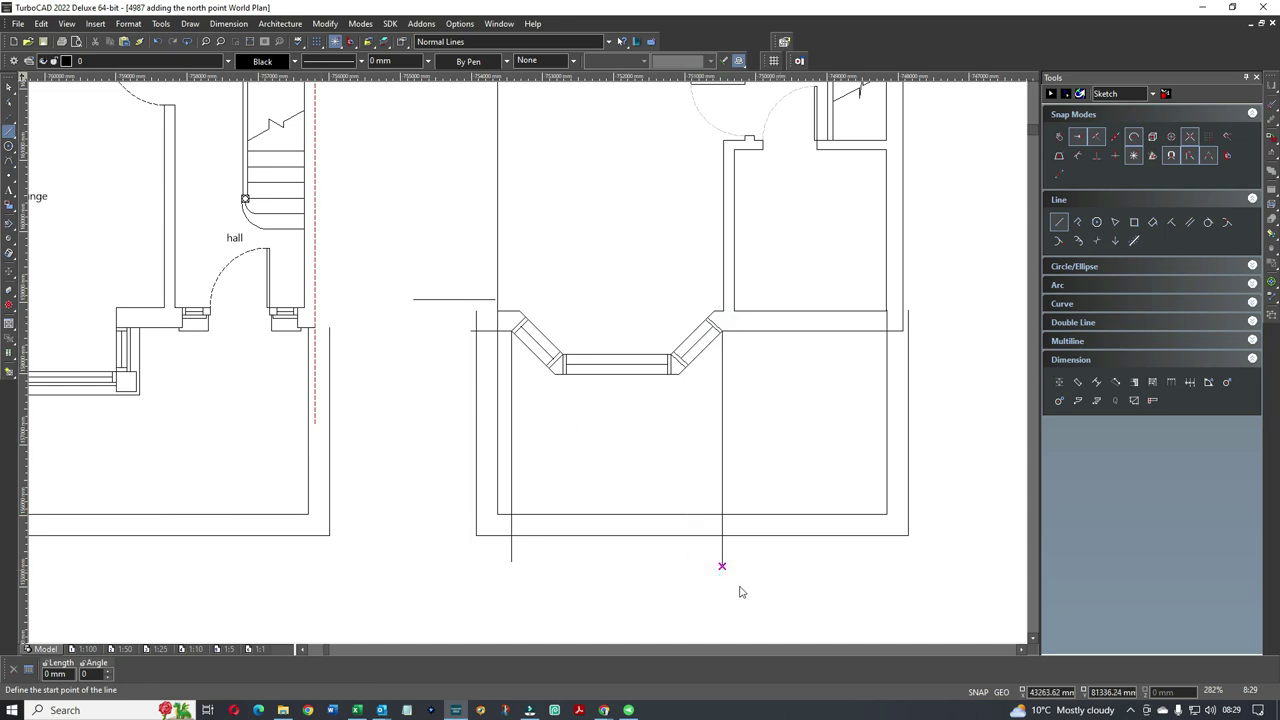
key(space)
Shorten the right vertical guide line so its bottom end sits on the outer wall line
click(722, 562)
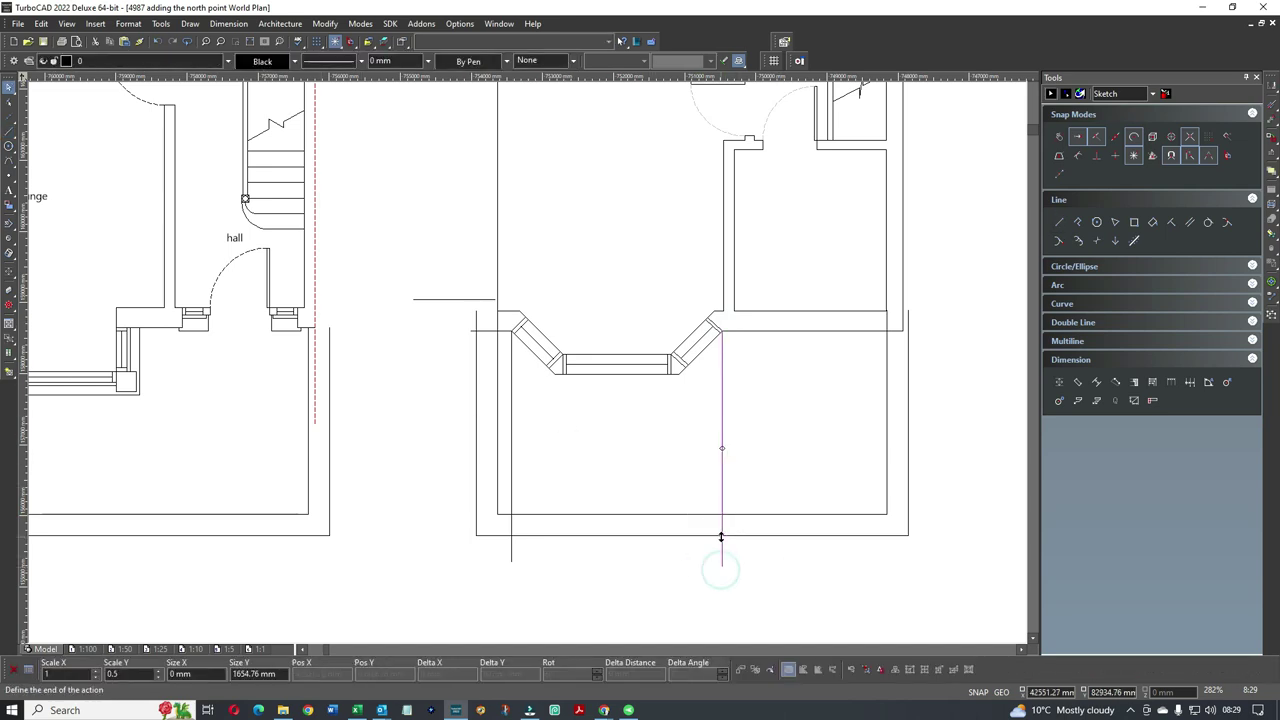
drag(720, 537, 722, 447)
click(722, 450)
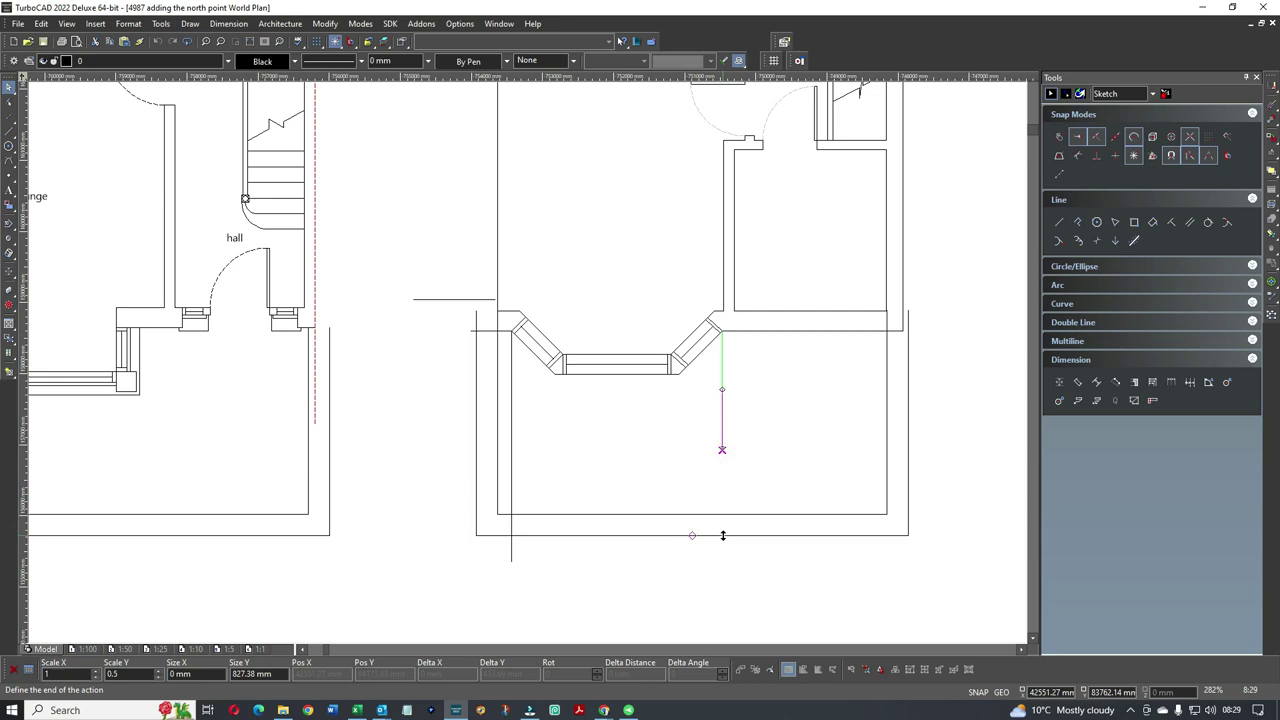
click(723, 535)
click(680, 568)
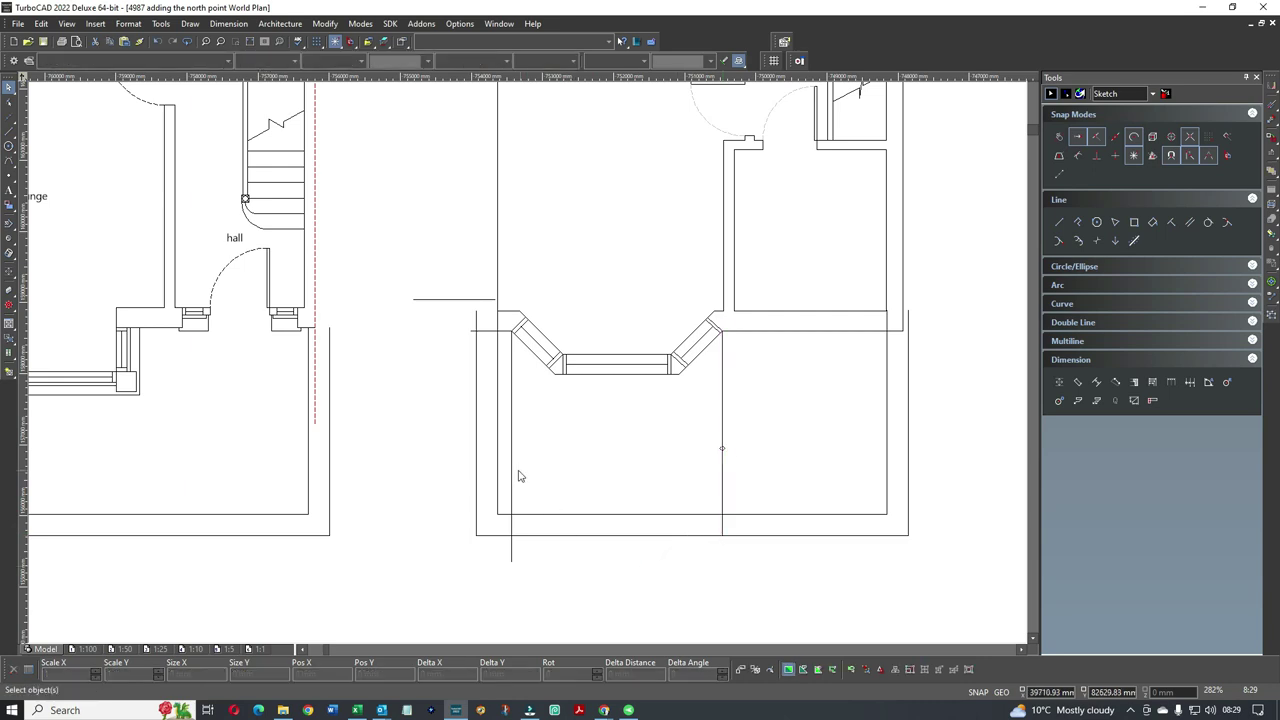
Move the left vertical guide line's bottom end onto the outer wall line
click(517, 469)
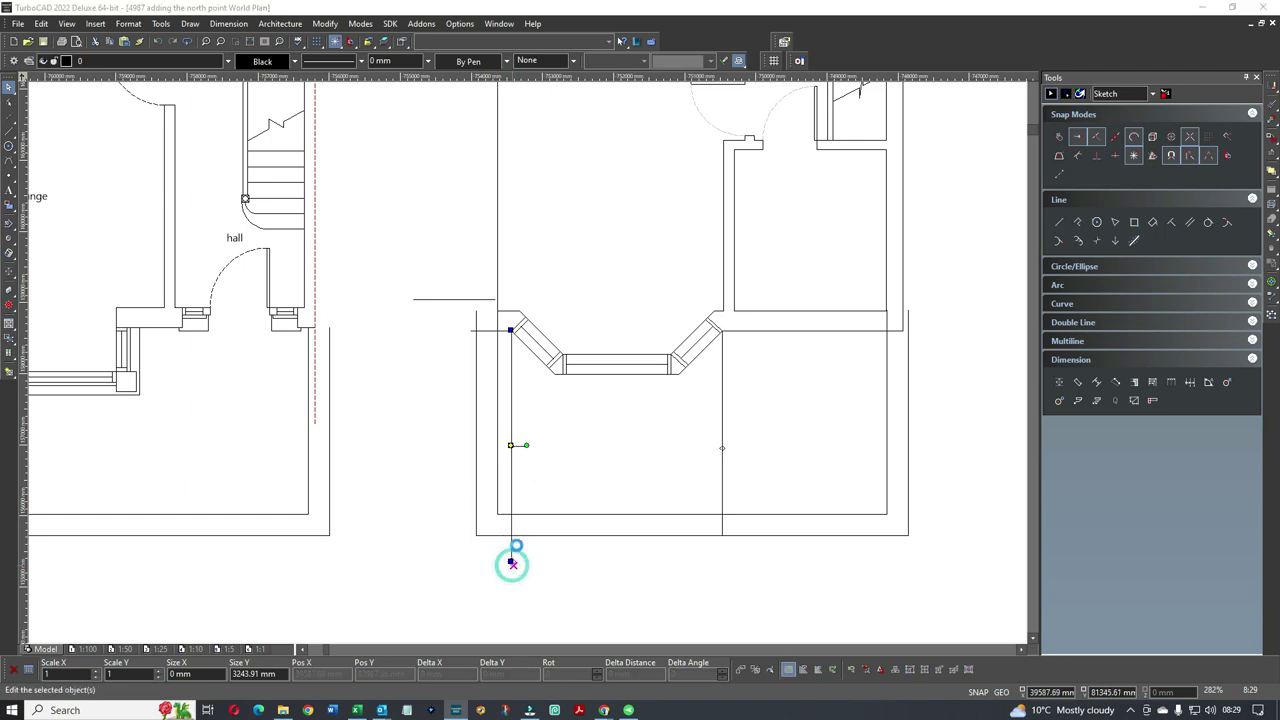
double_click(514, 550)
click(638, 455)
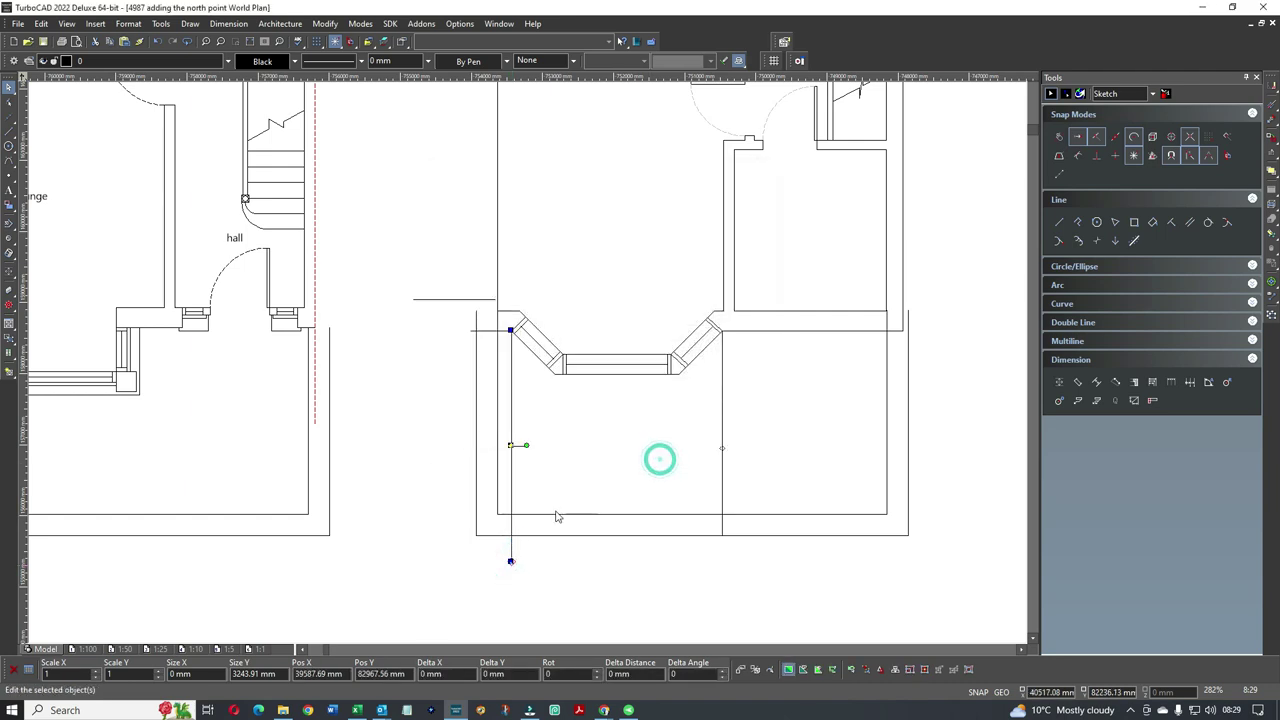
click(510, 561)
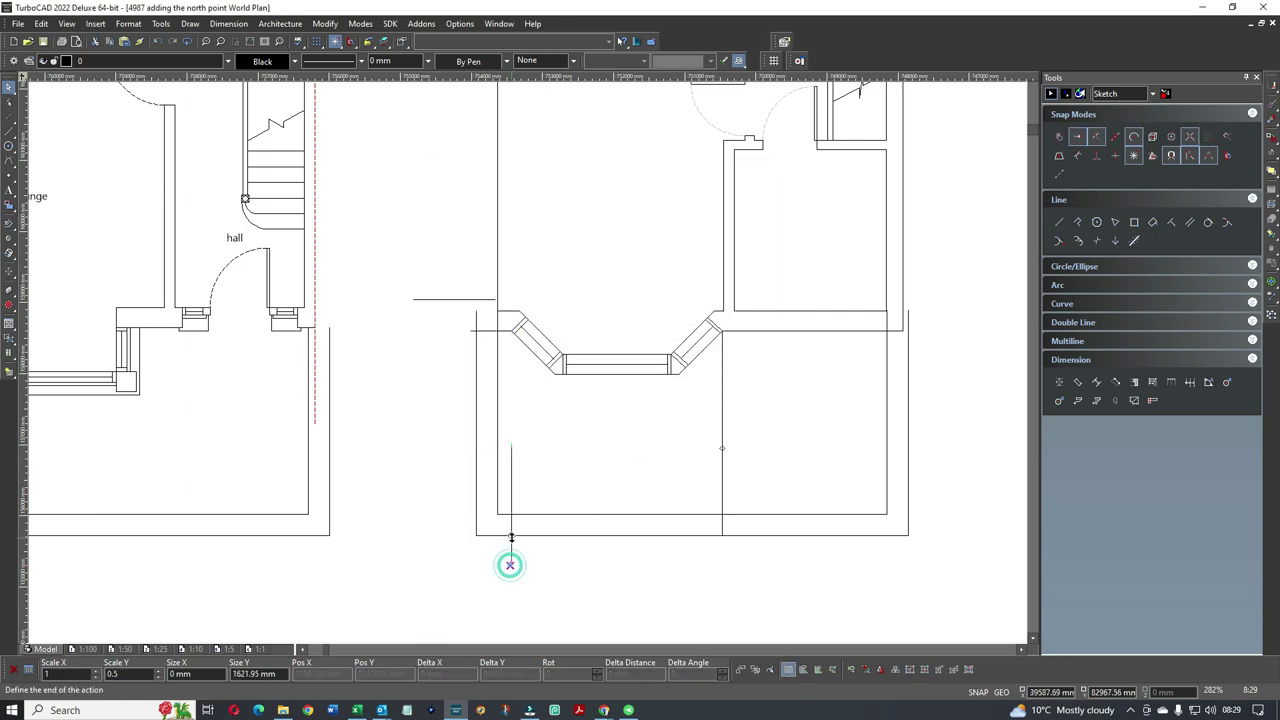
click(510, 535)
click(563, 573)
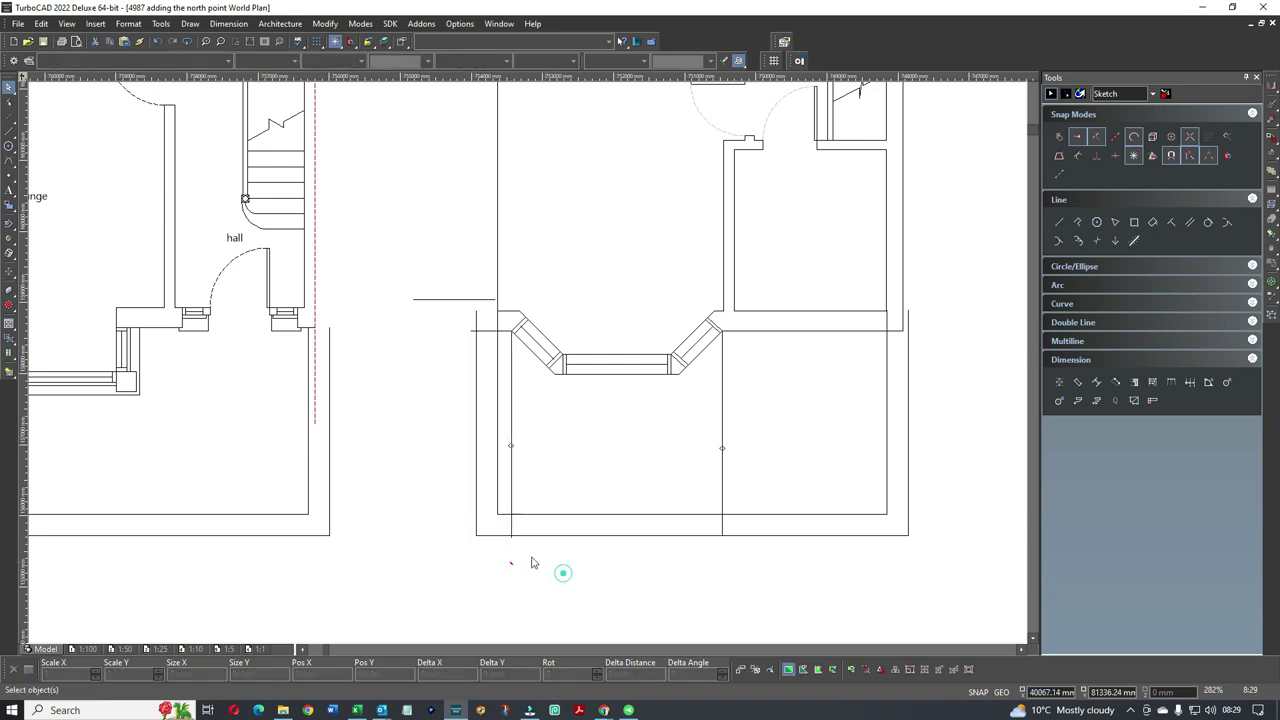
scroll(512, 545, up, 5)
click(506, 327)
click(505, 422)
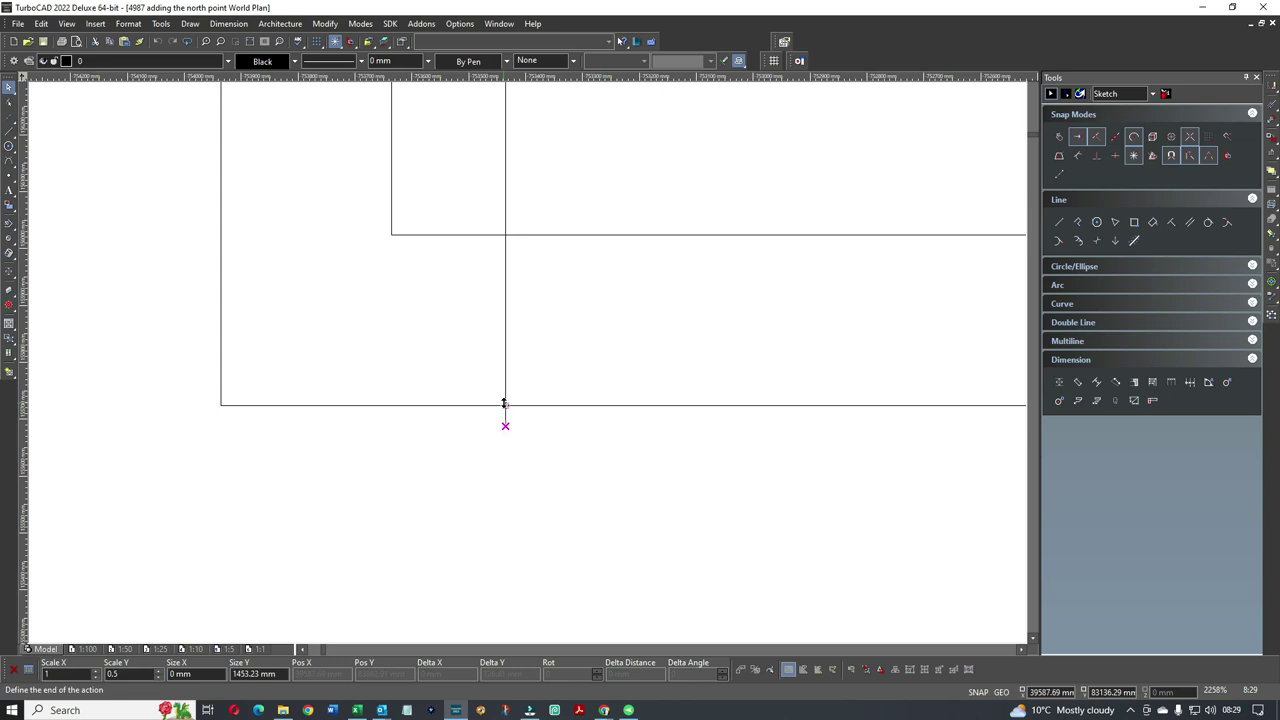
click(505, 403)
click(566, 443)
Zoom in and fine-tune the left line's end exactly onto the wall corner
scroll(566, 443, down, 2)
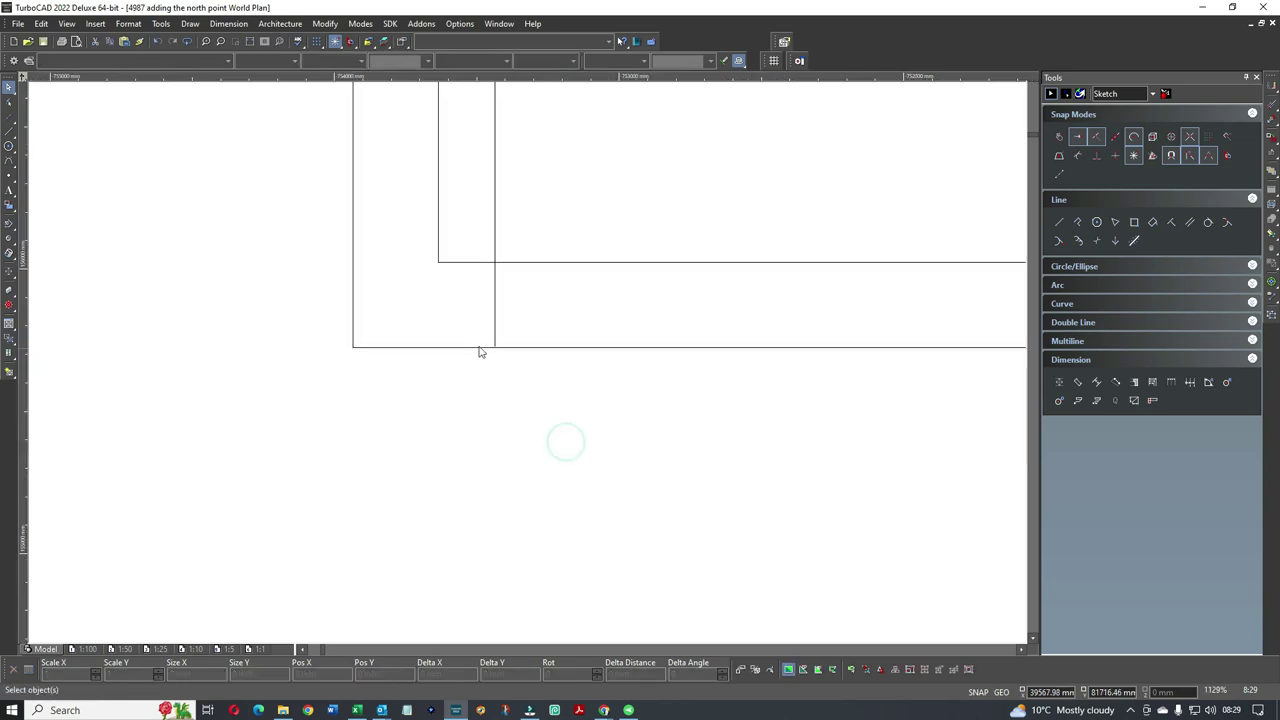
scroll(492, 345, up, 5)
scroll(581, 445, down, 5)
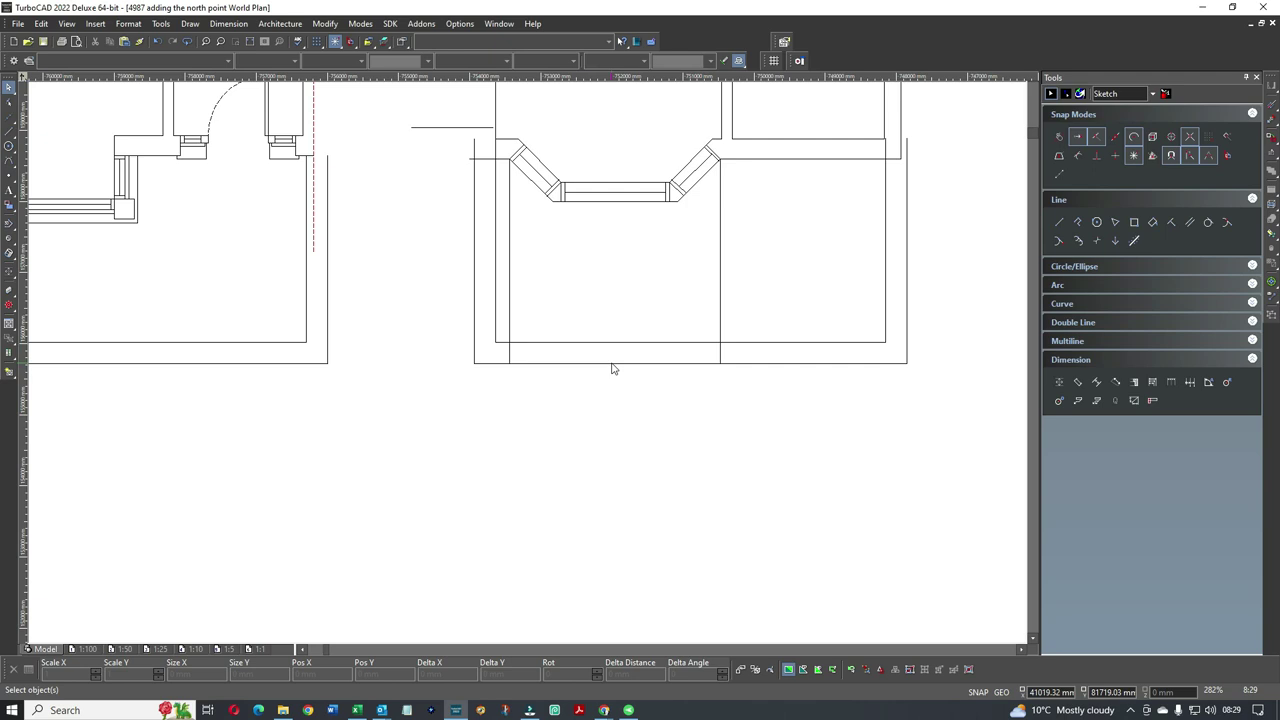
scroll(512, 360, up, 3)
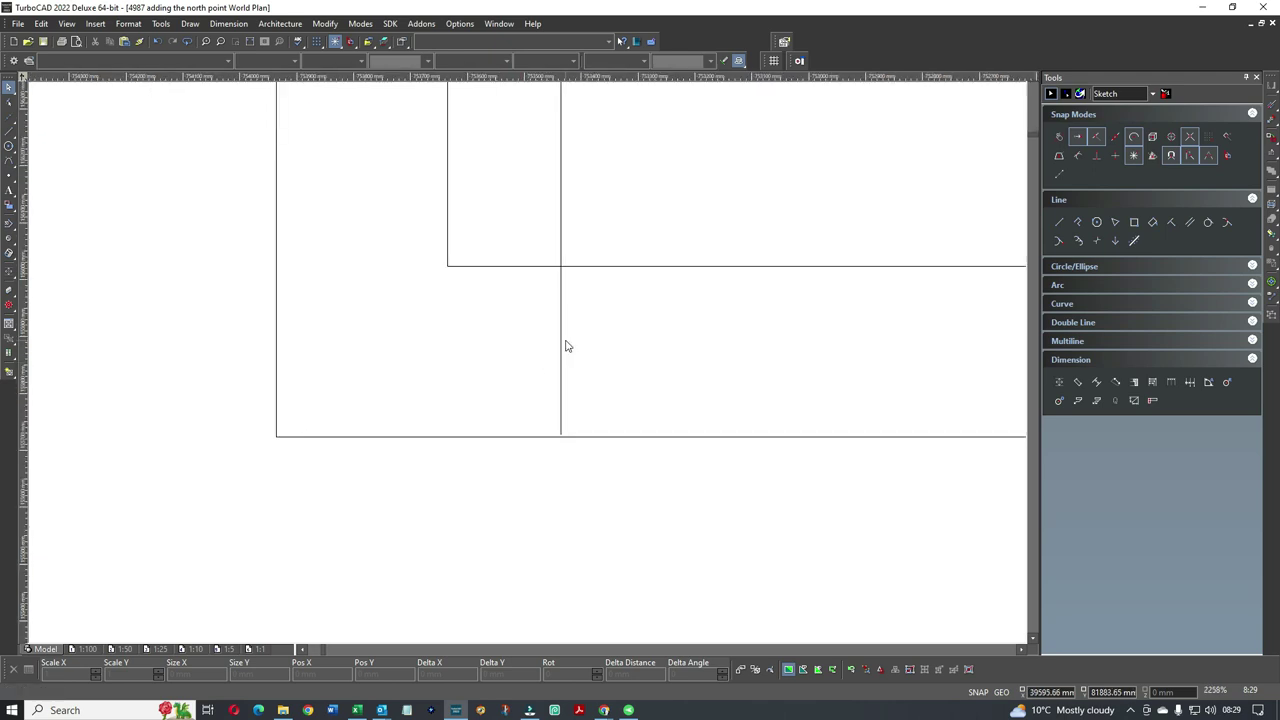
click(563, 341)
click(559, 435)
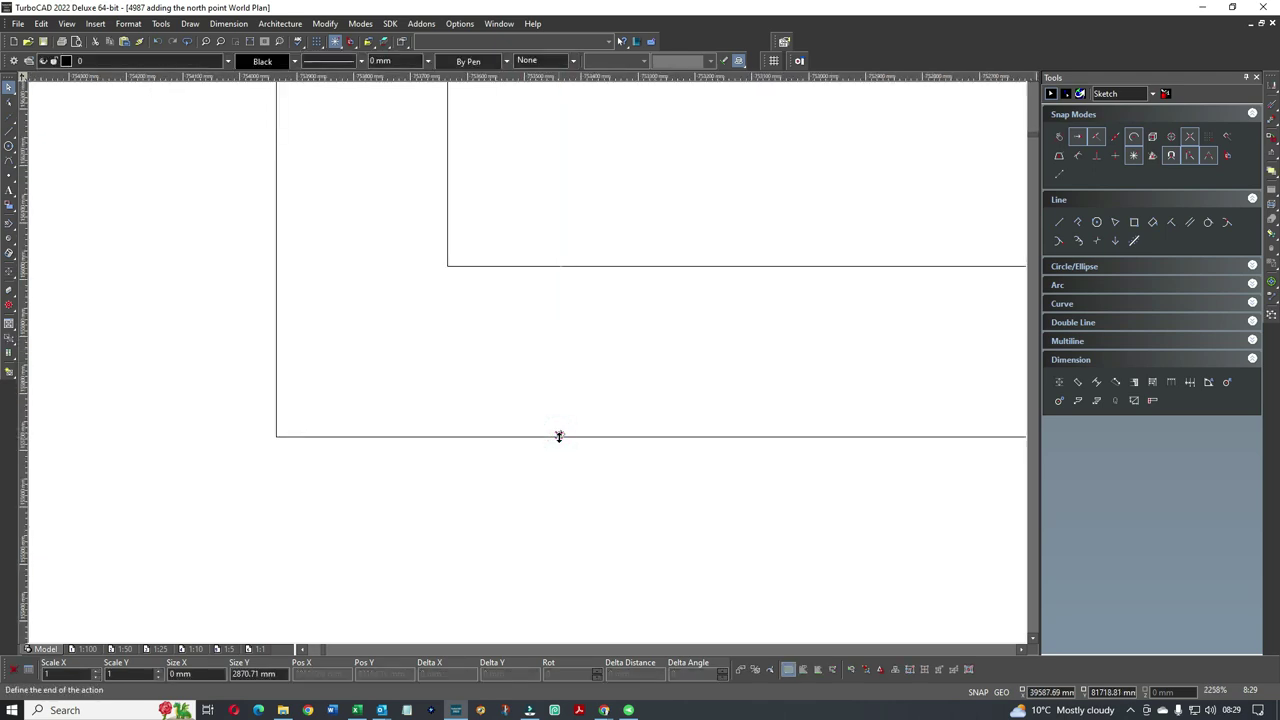
click(558, 436)
click(574, 459)
scroll(598, 363, down, 3)
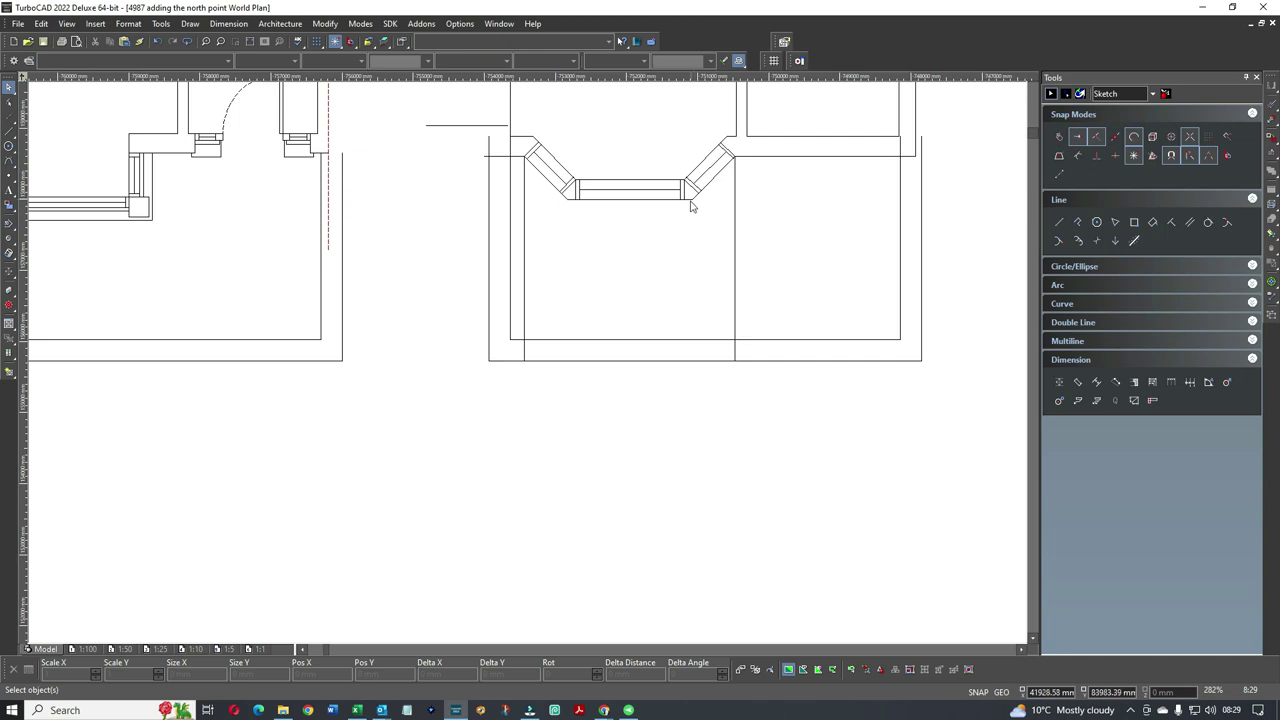
Draw a diagonal line sloping down and inward from the left bay corner on the outer wall
click(1061, 225)
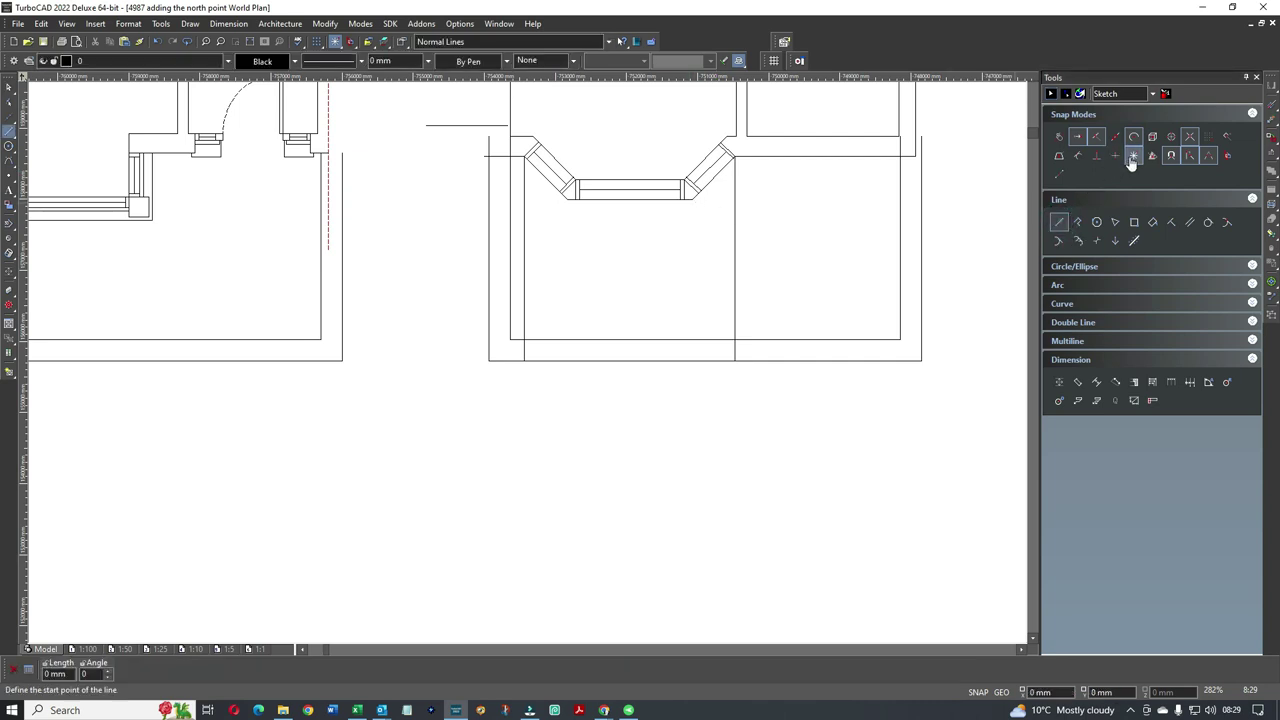
click(524, 361)
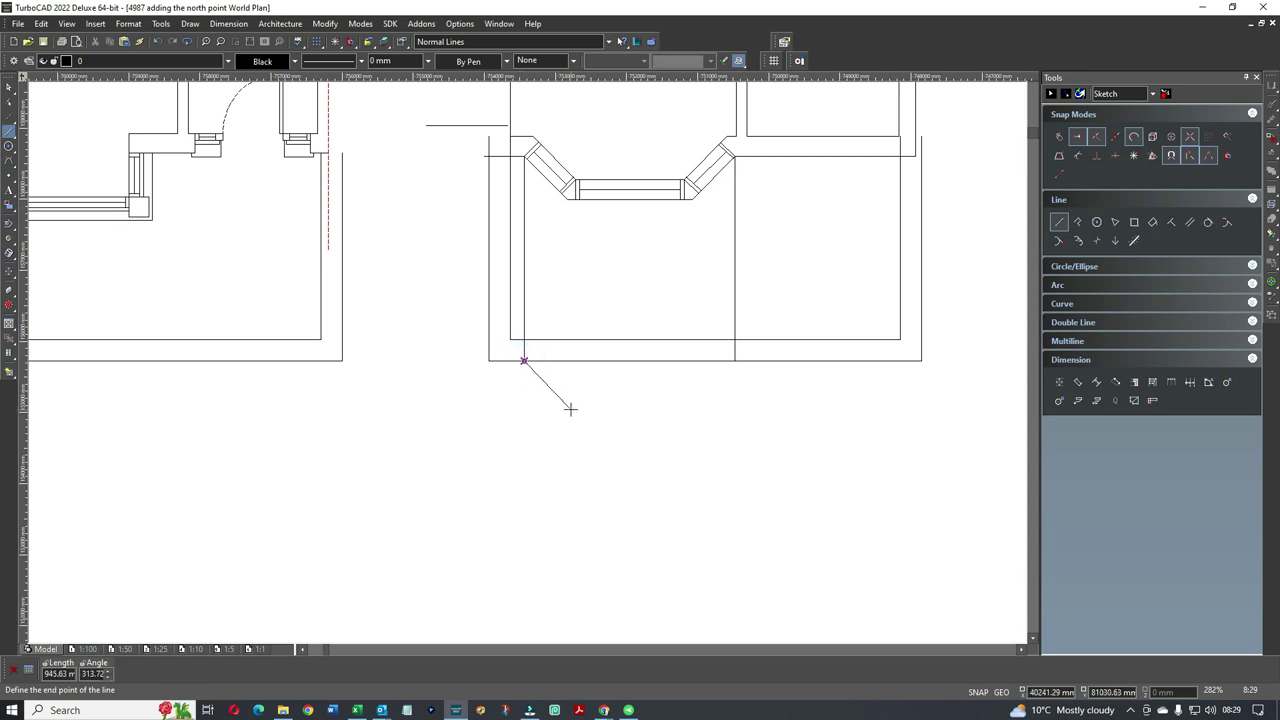
click(570, 408)
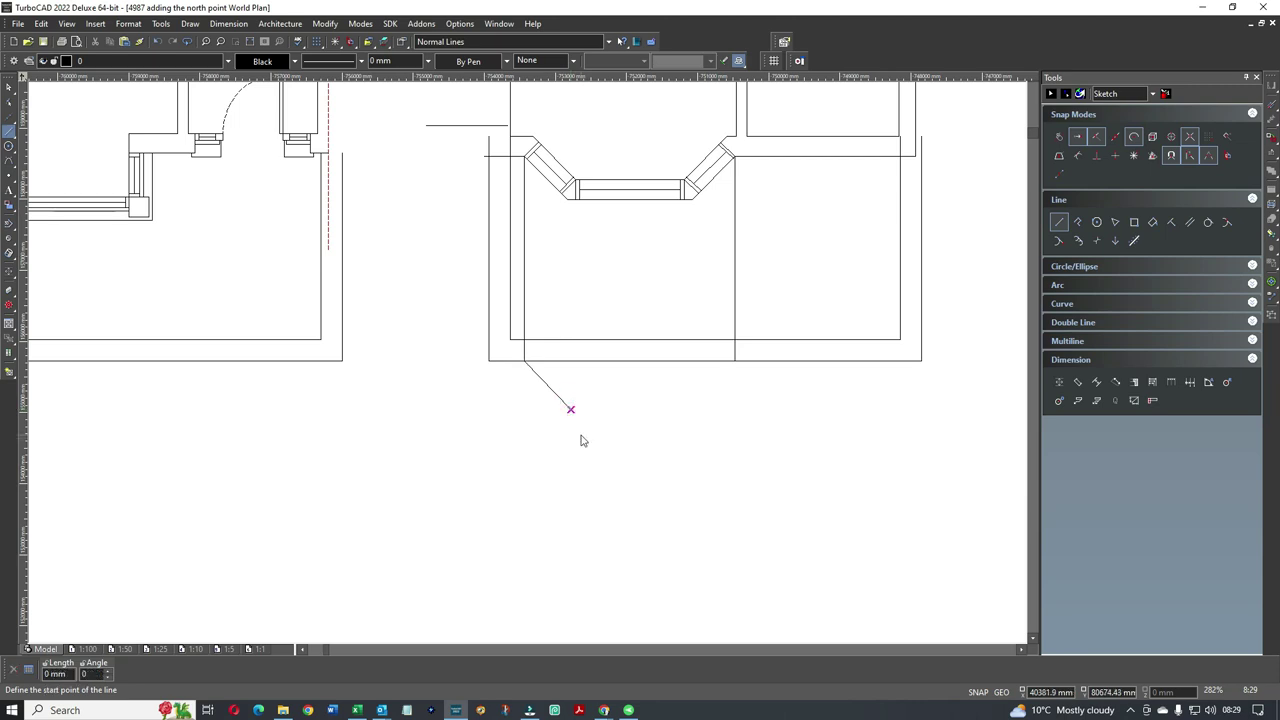
key(Escape)
click(545, 383)
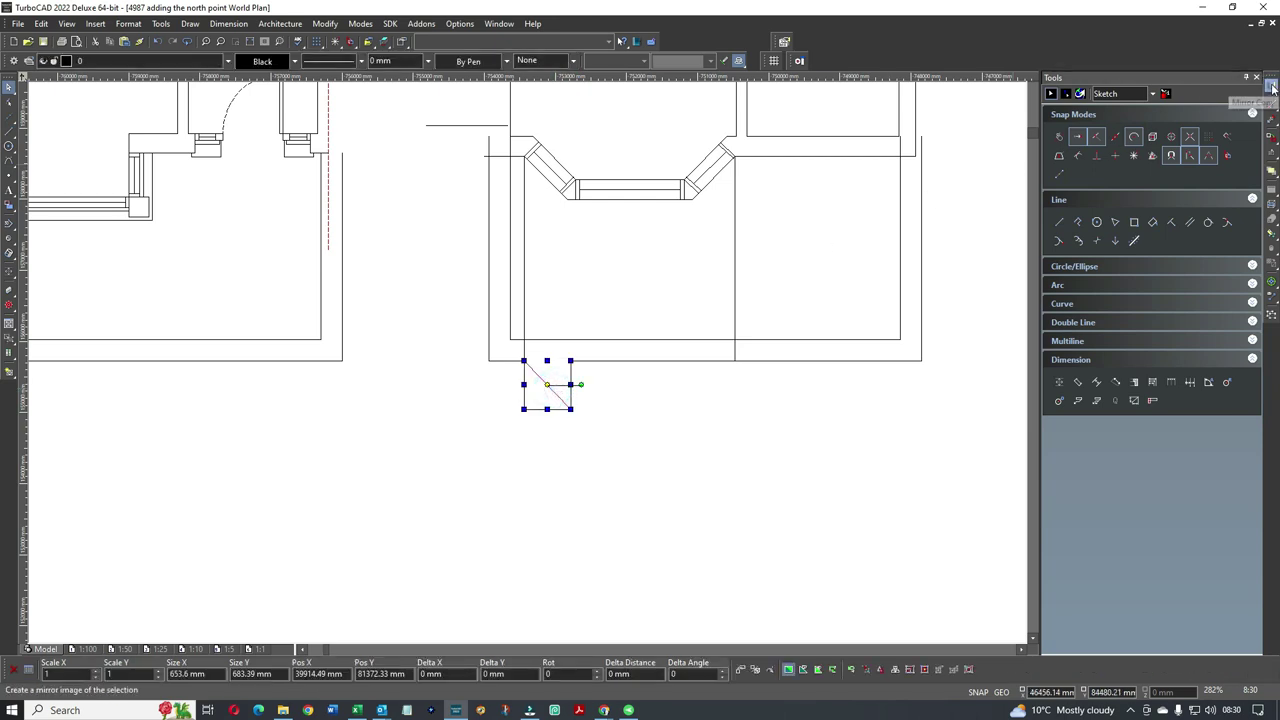
Mirror the diagonal about a vertical axis and move the copy onto the right bay corner
click(1272, 88)
click(524, 361)
click(524, 409)
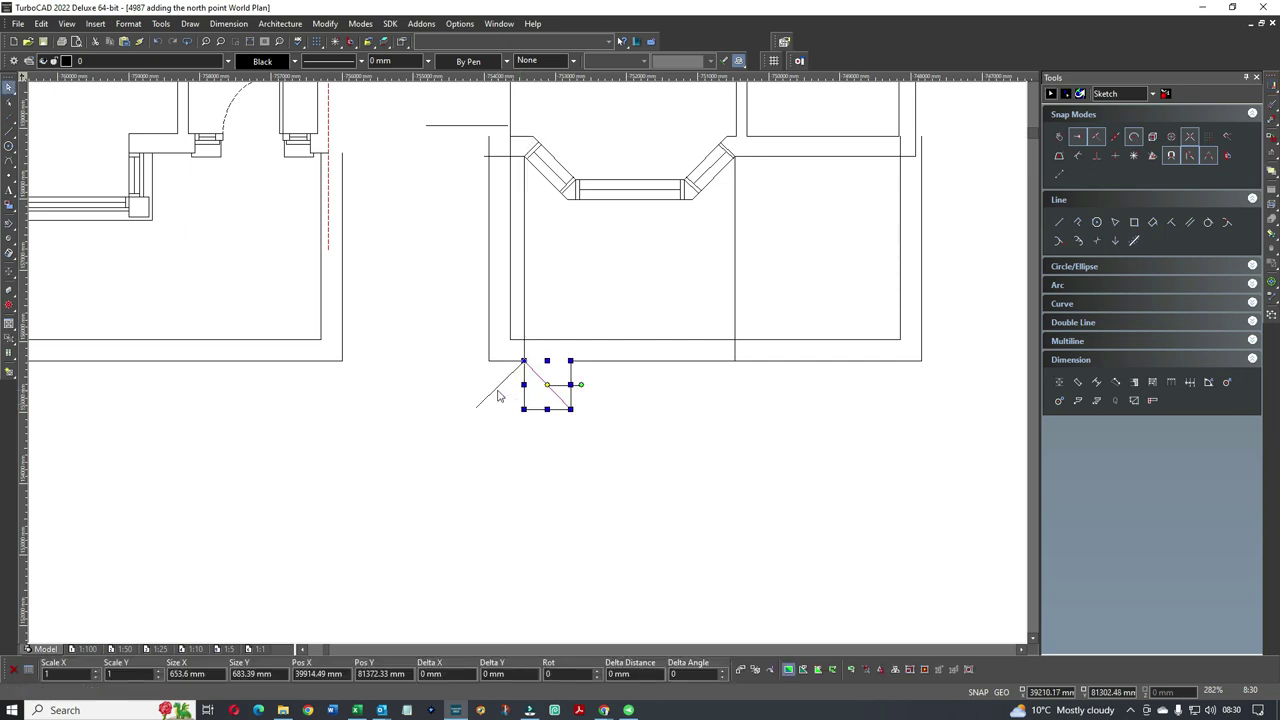
drag(492, 385, 690, 388)
scroll(529, 368, up, 2)
scroll(529, 368, up, 2)
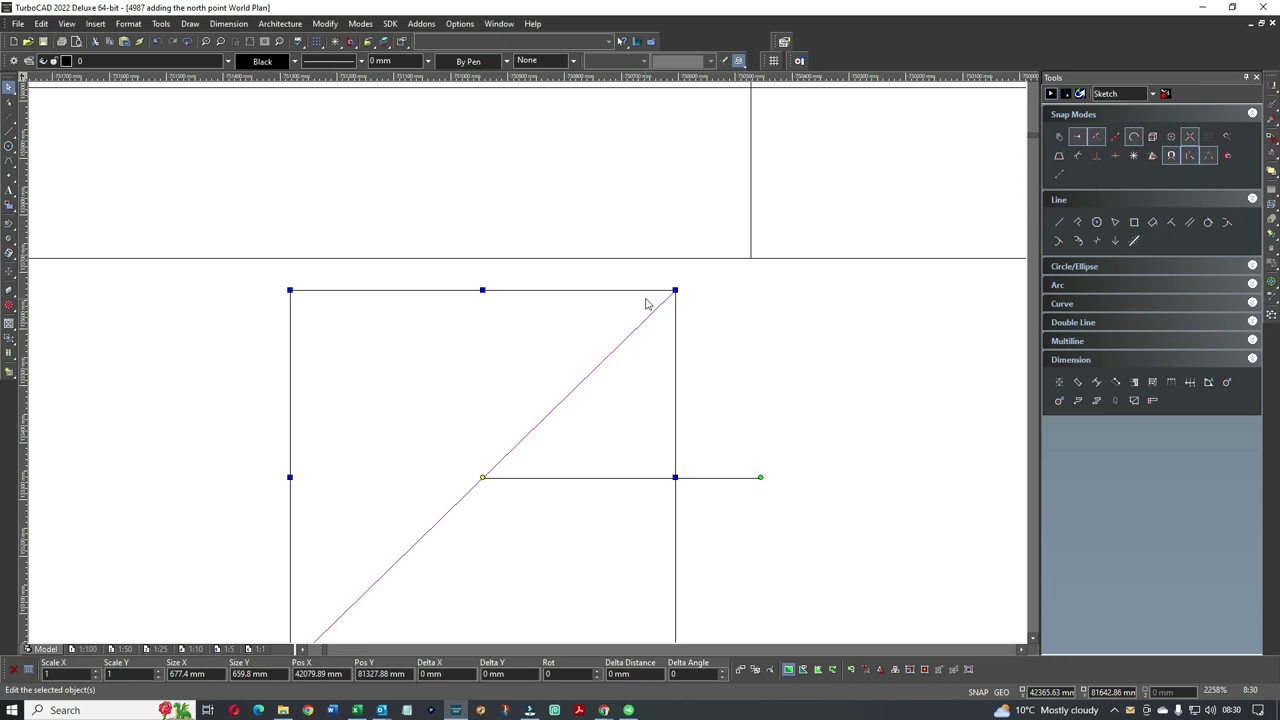
drag(661, 298, 750, 260)
click(773, 341)
scroll(455, 380, down, 2)
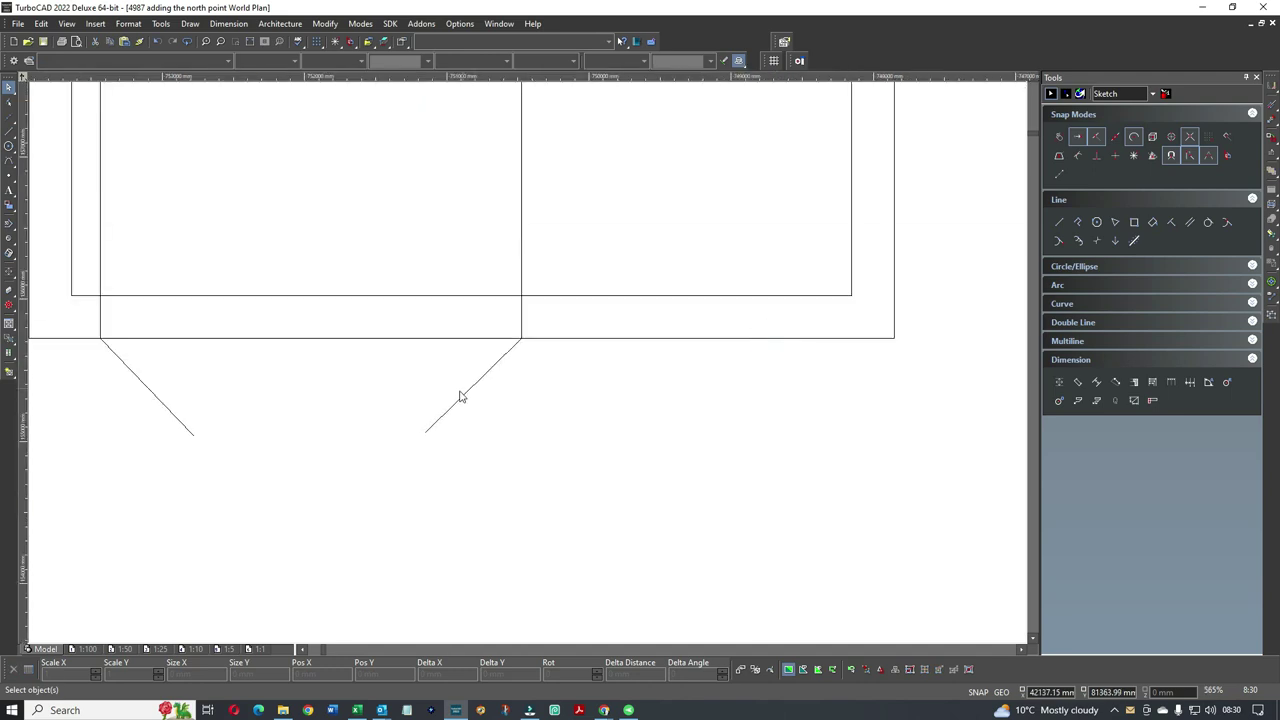
Draw the front line joining the lower ends of the two diagonals
click(1060, 230)
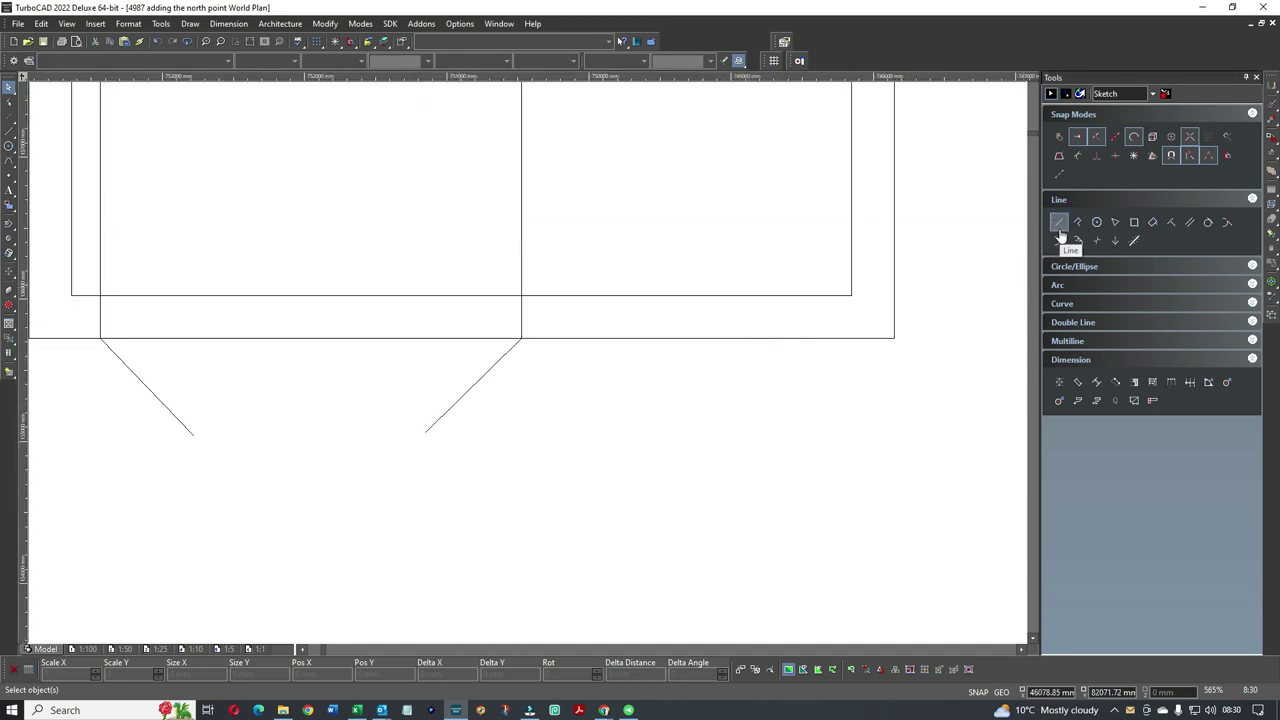
click(425, 432)
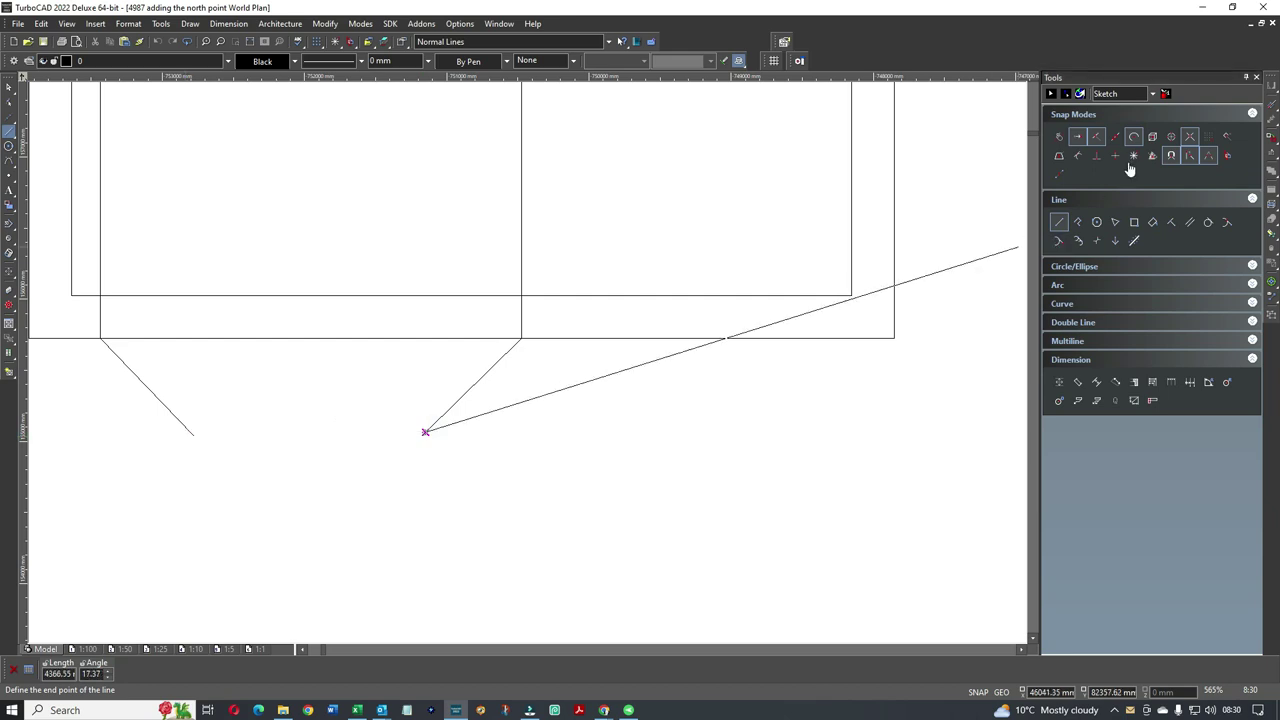
click(186, 434)
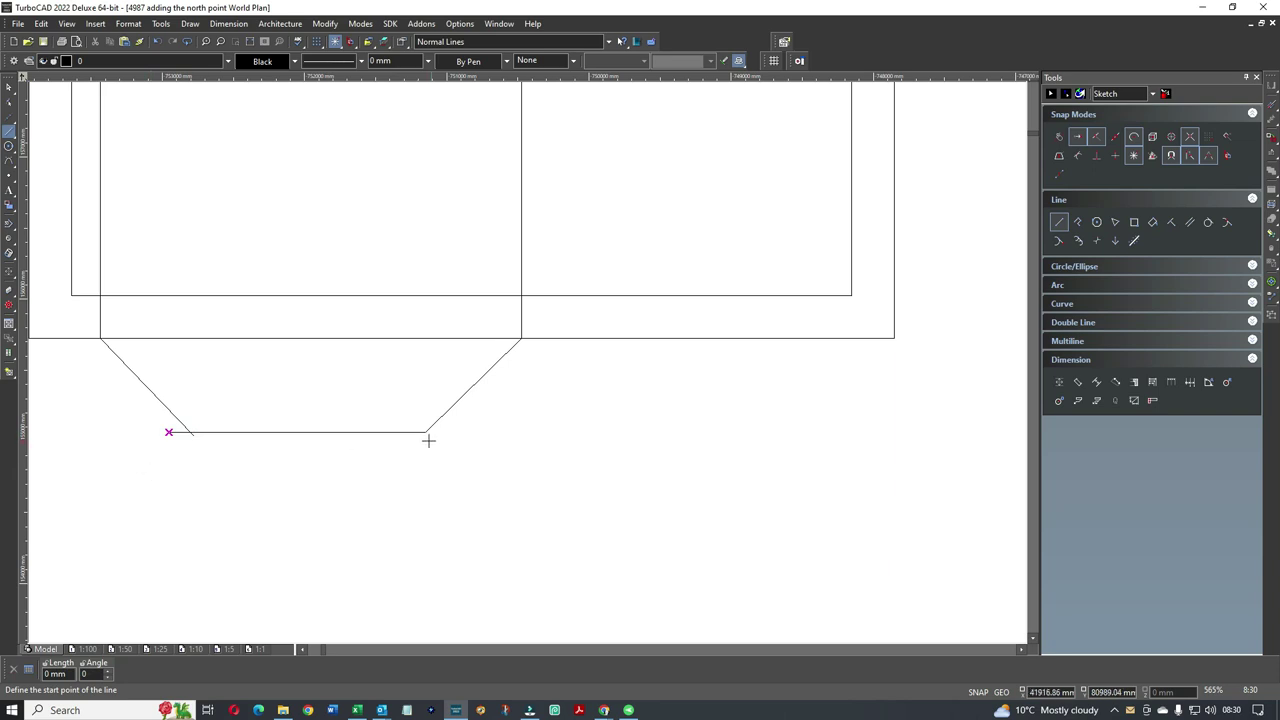
Add parallel copies of the front line and both diagonals at a -300 mm offset
click(1188, 224)
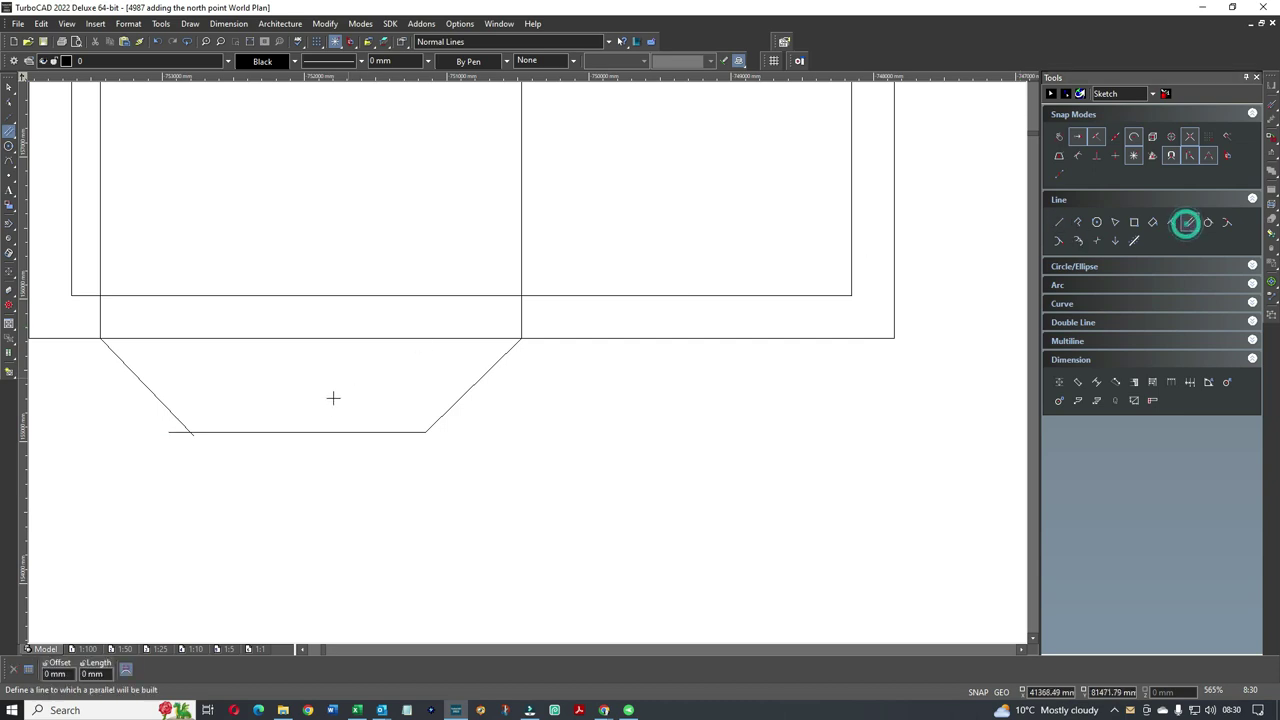
click(311, 433)
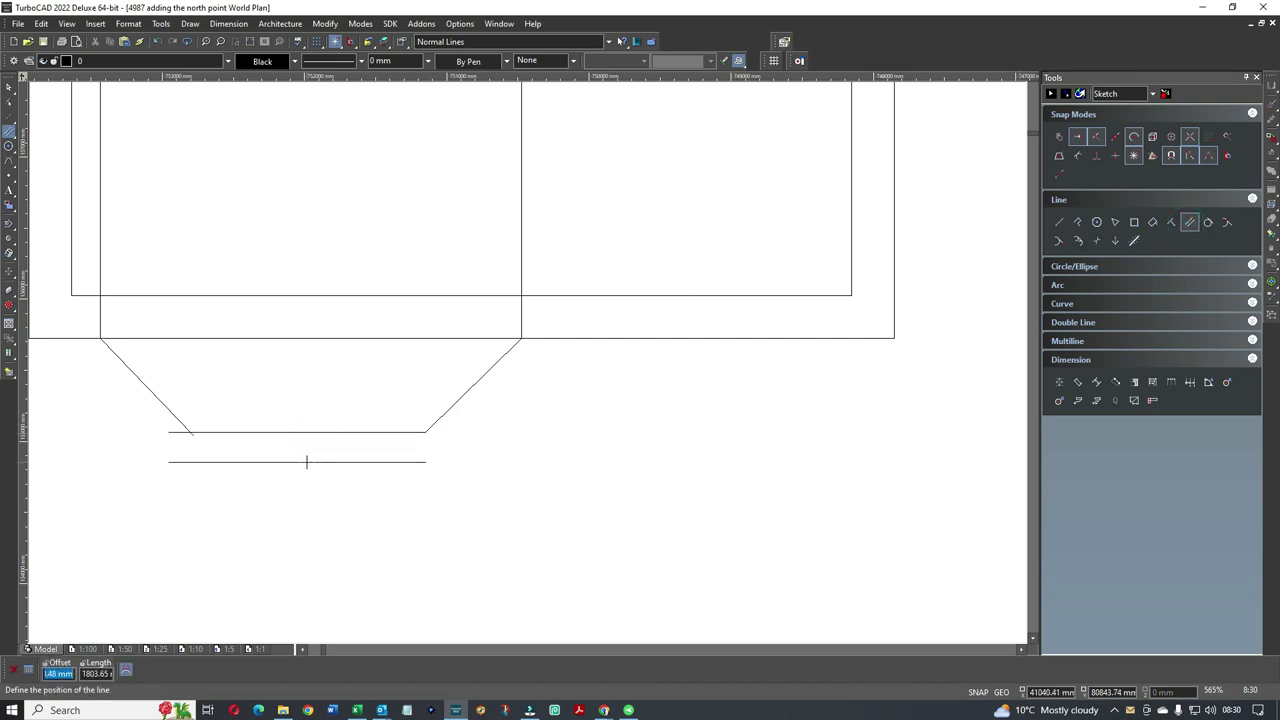
text(20)
key(Return)
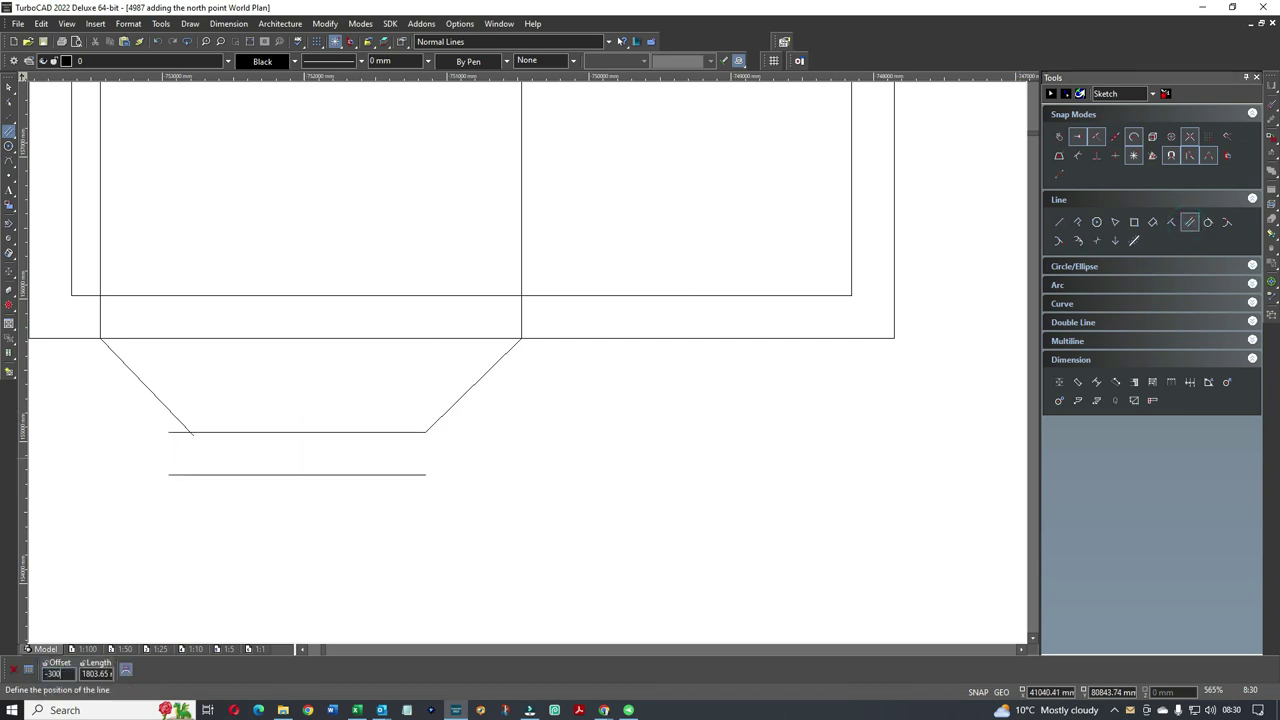
click(471, 387)
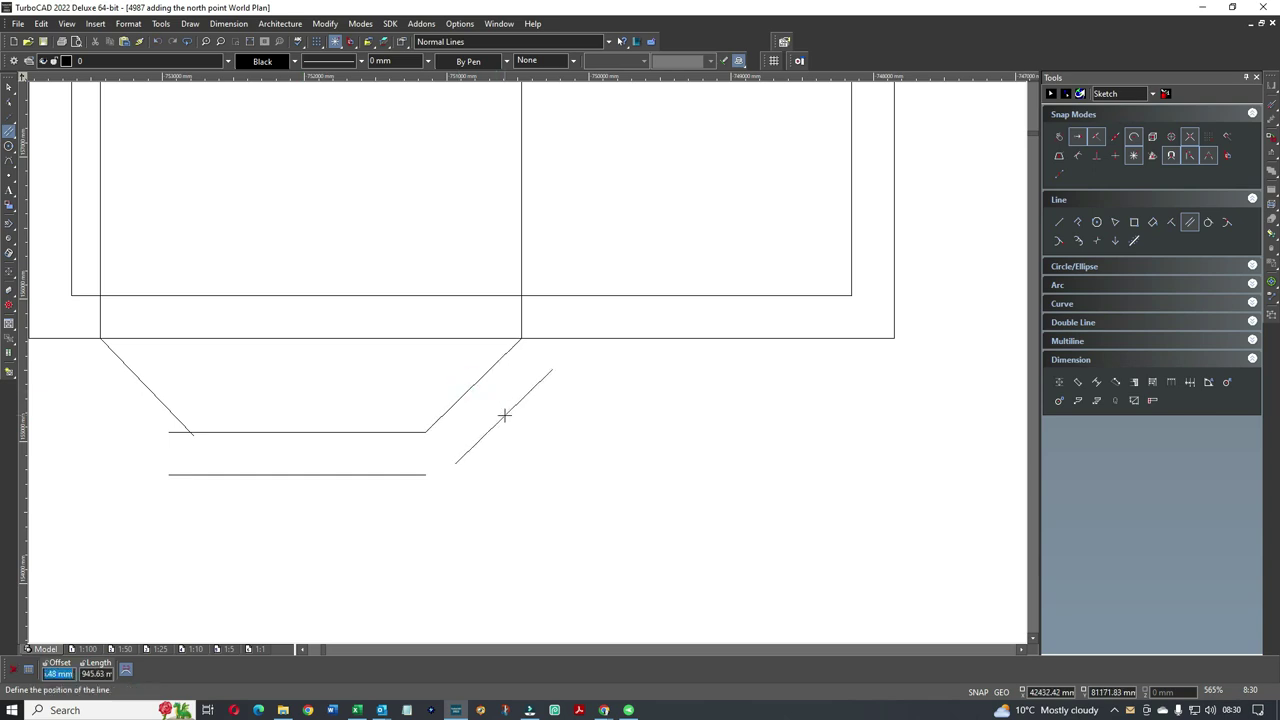
text(-300)
key(Return)
click(148, 384)
text(-300)
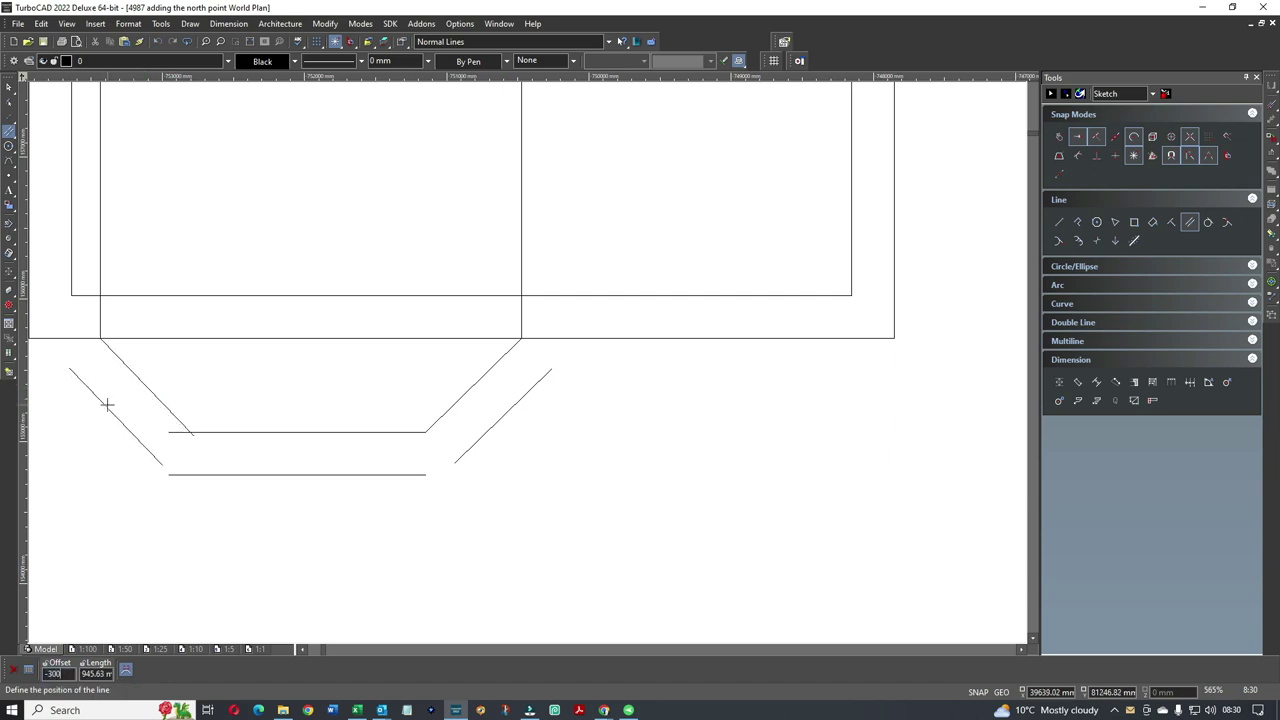
key(Return)
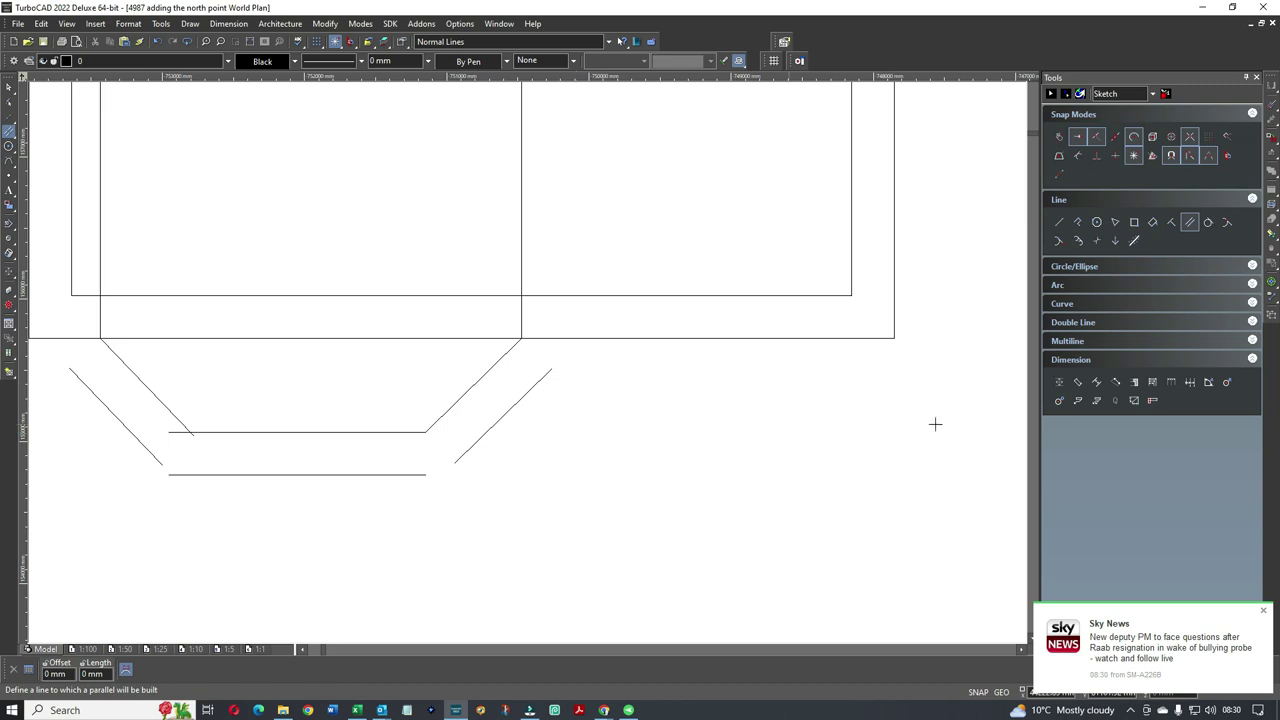
click(1264, 612)
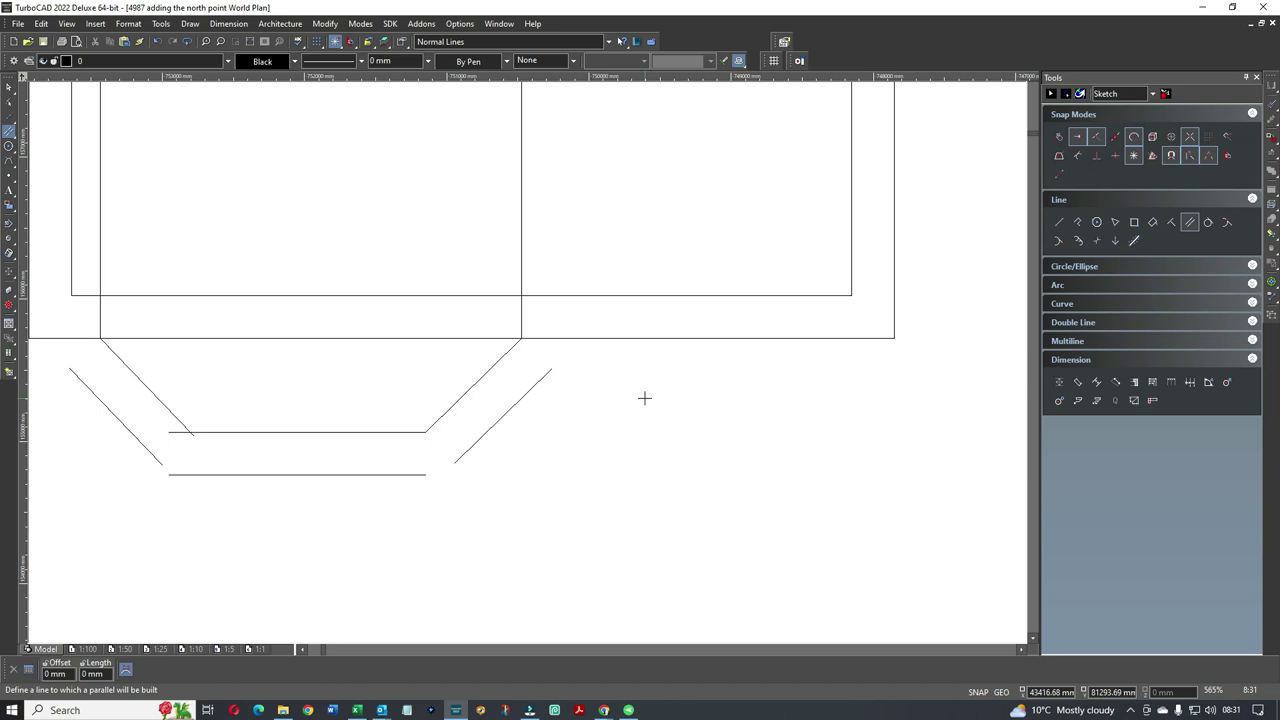
Uncheck Modify under Pop-Up Toolbars in the Customize dialog, then close it
double_click(896, 44)
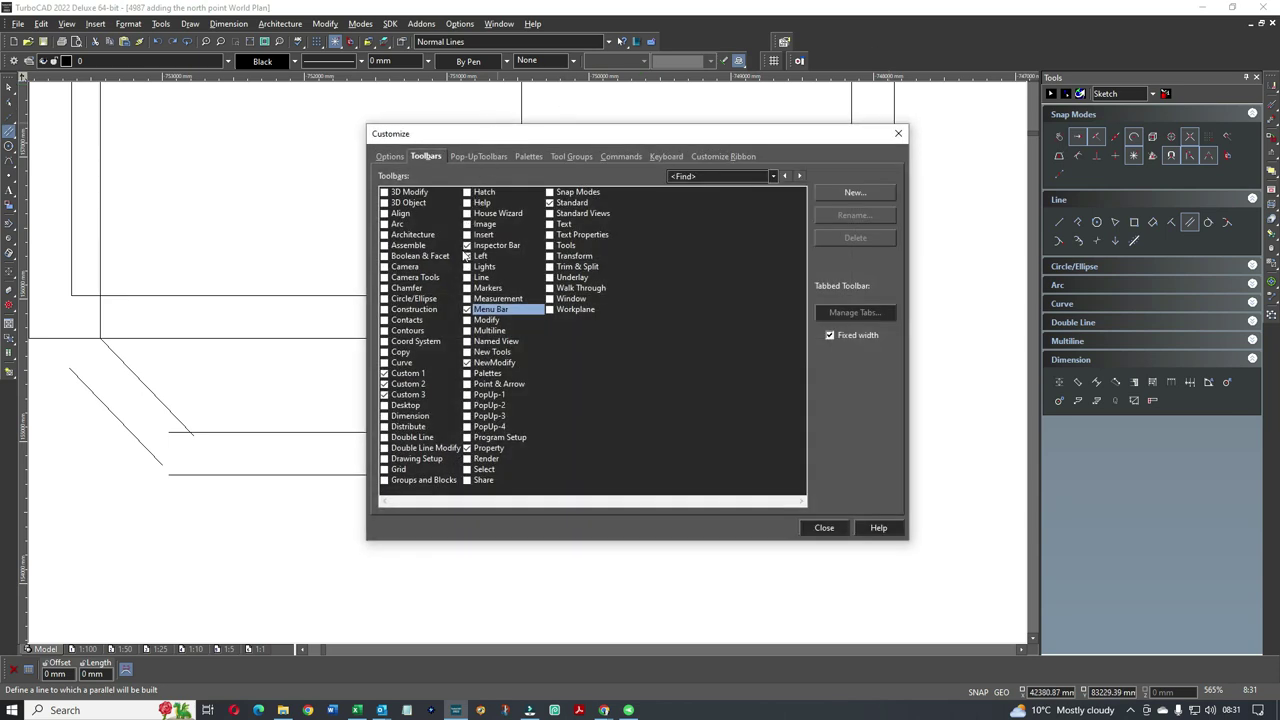
click(466, 256)
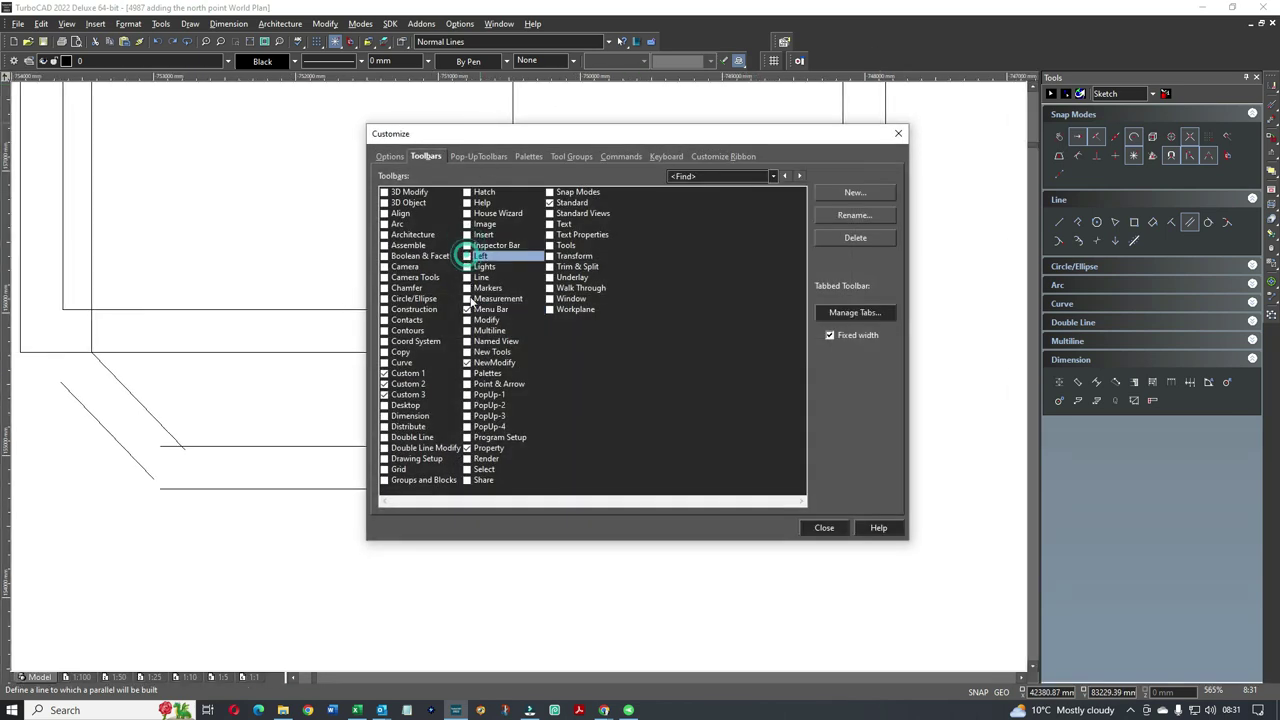
click(468, 310)
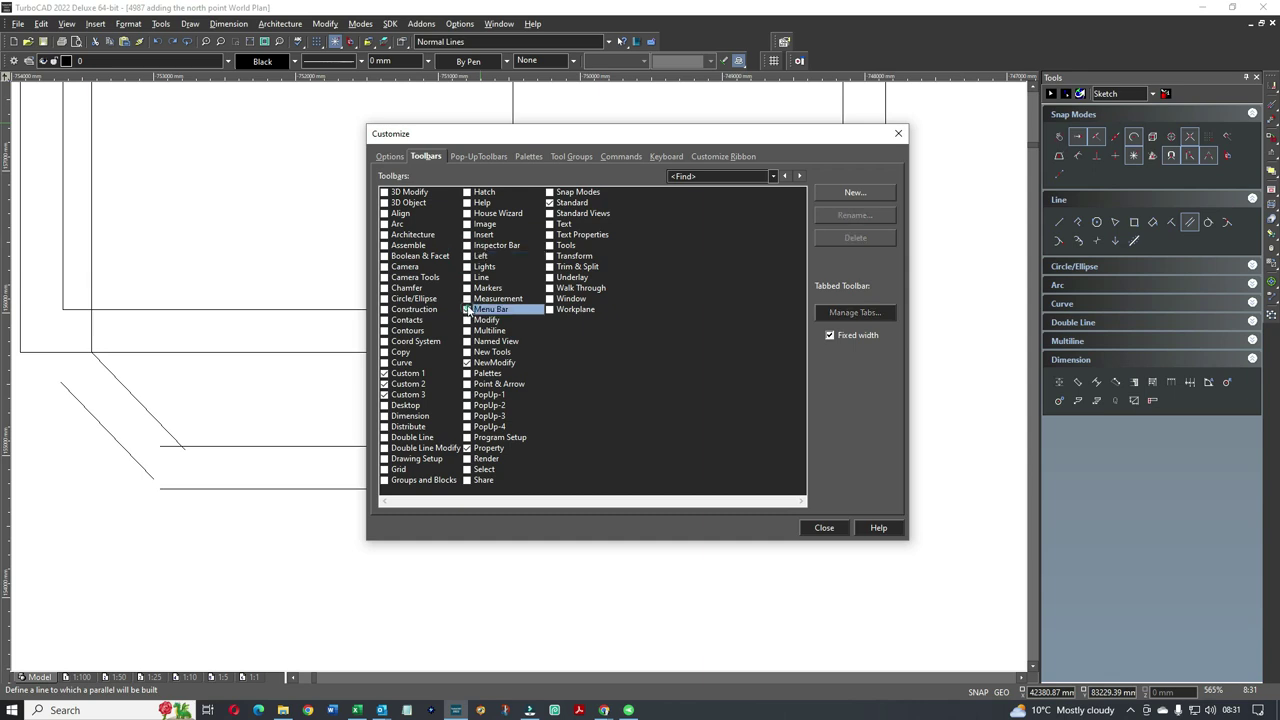
click(476, 157)
click(467, 279)
click(467, 309)
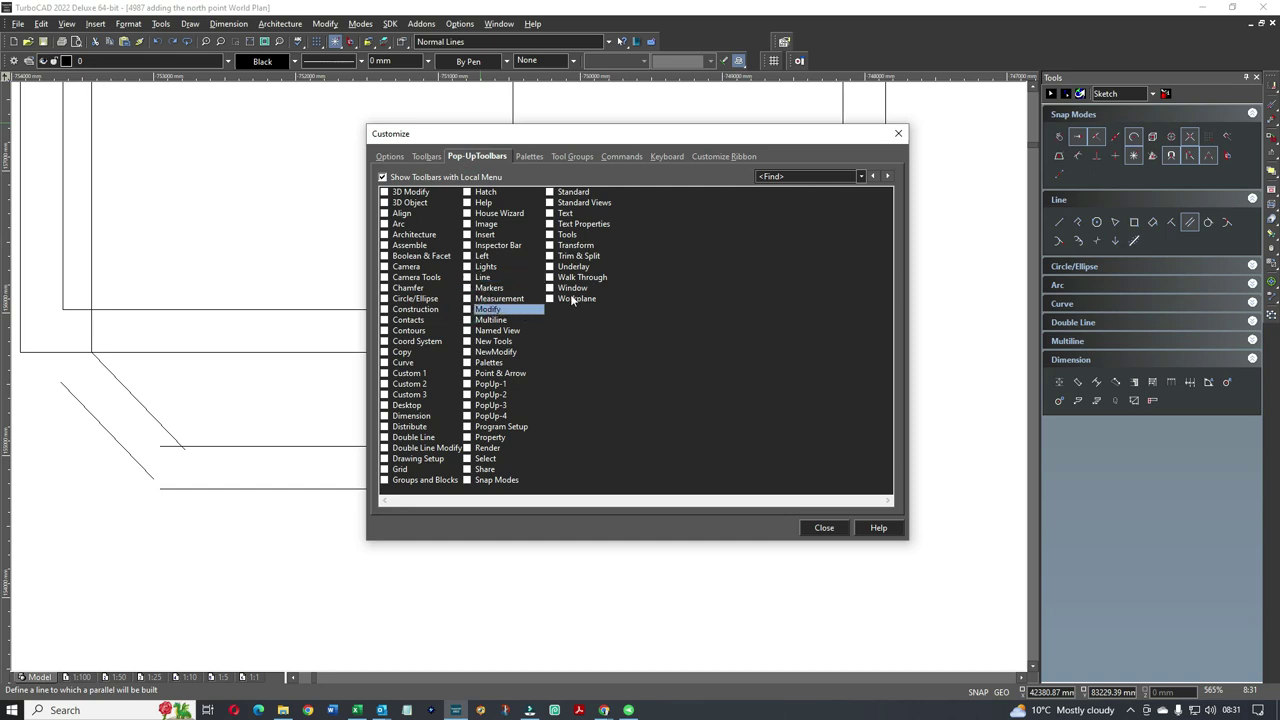
click(822, 528)
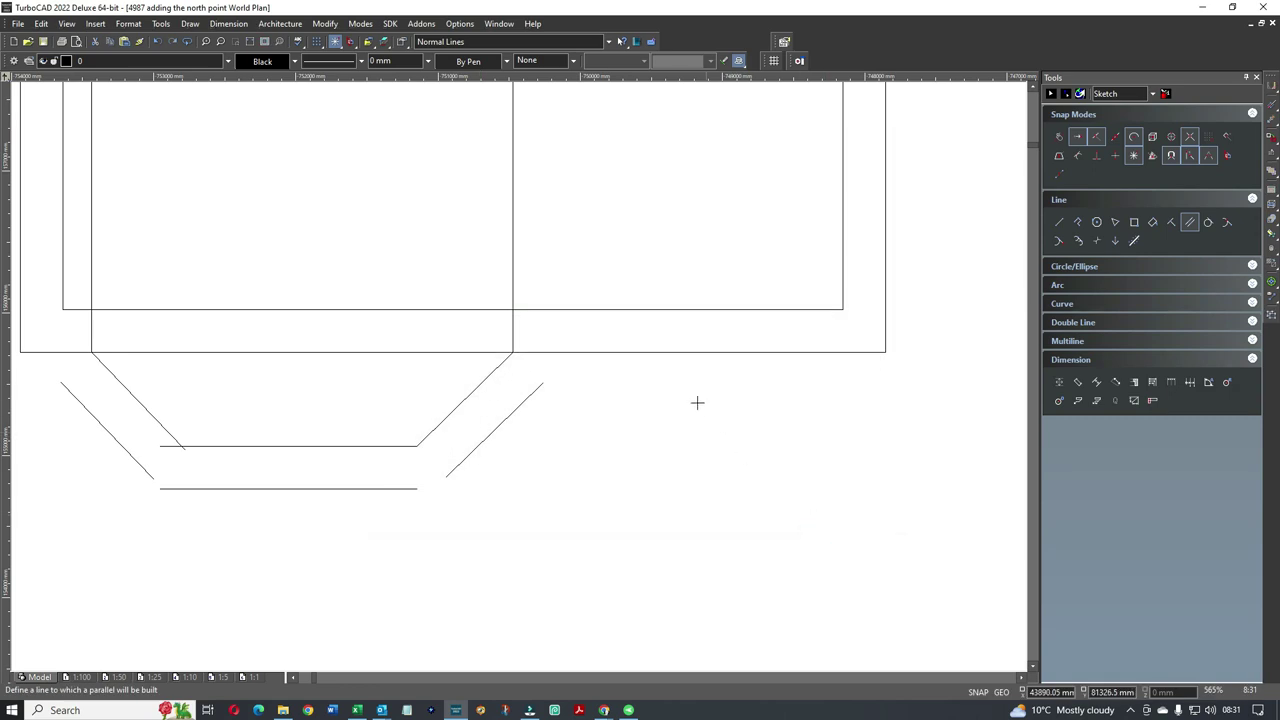
Inspect the right-click pop-up tools, then review the Pop-Up Toolbars settings in Customize
right_click(666, 393)
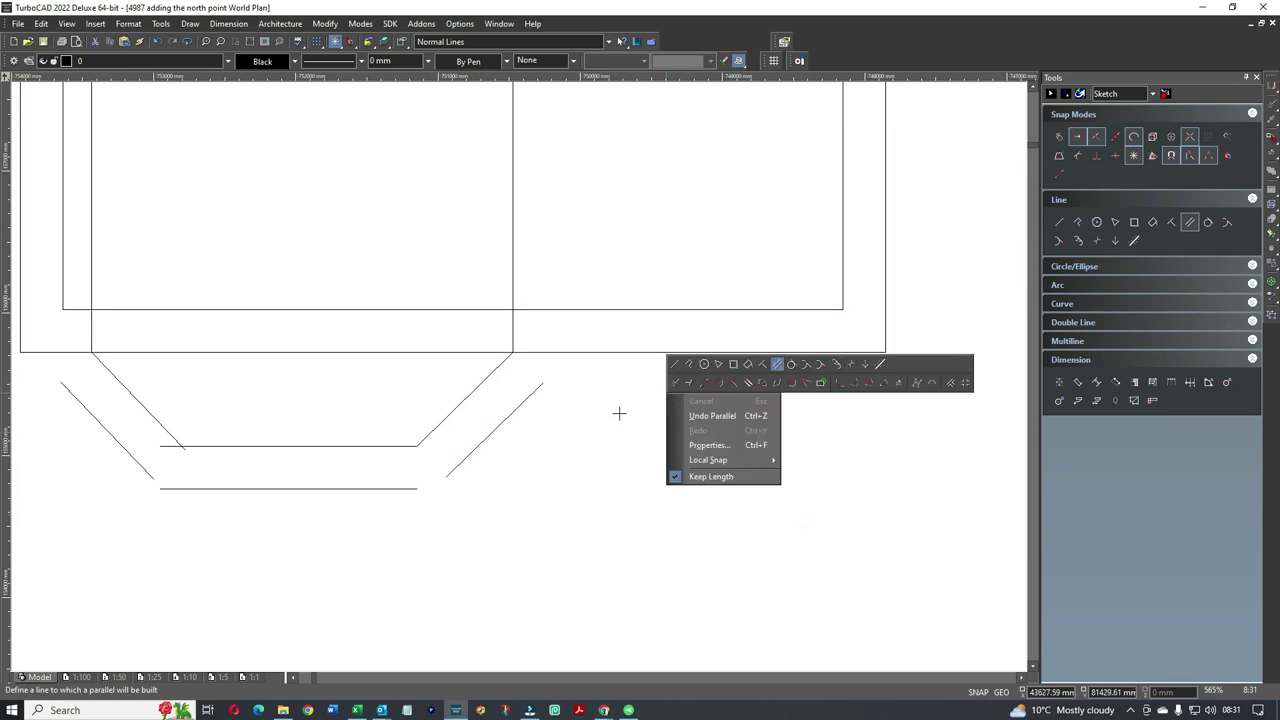
click(918, 52)
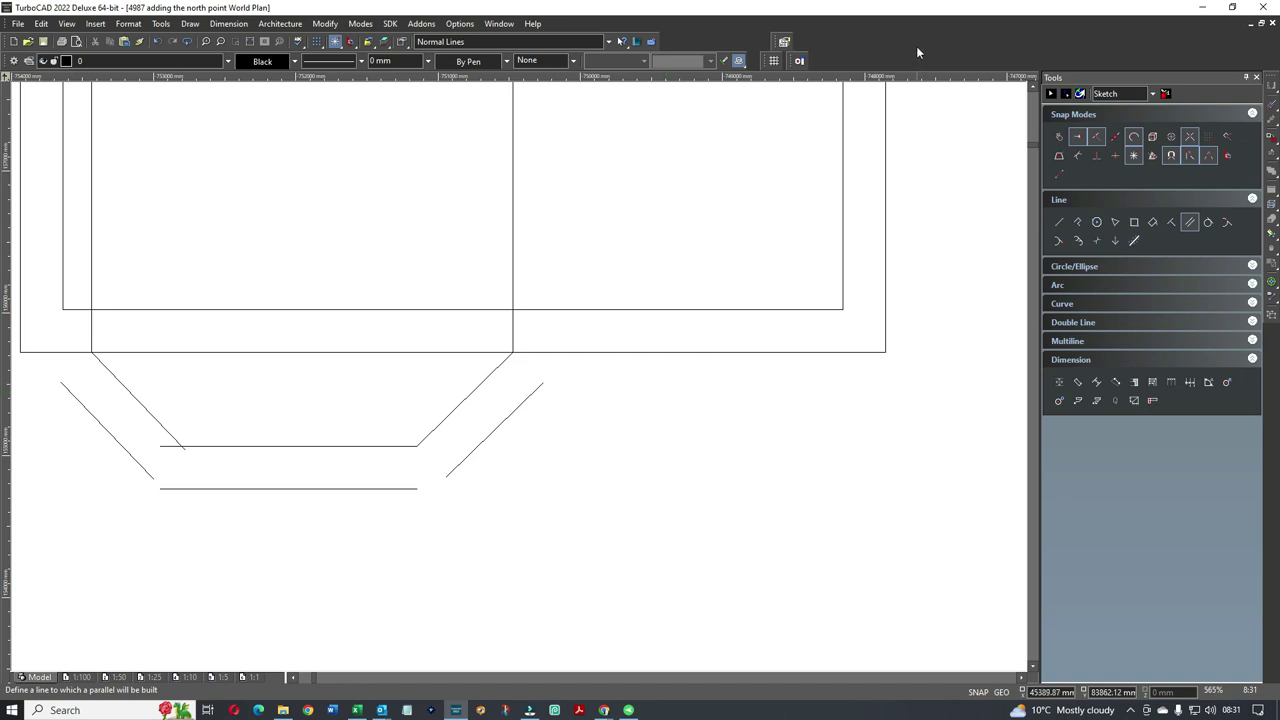
double_click(916, 46)
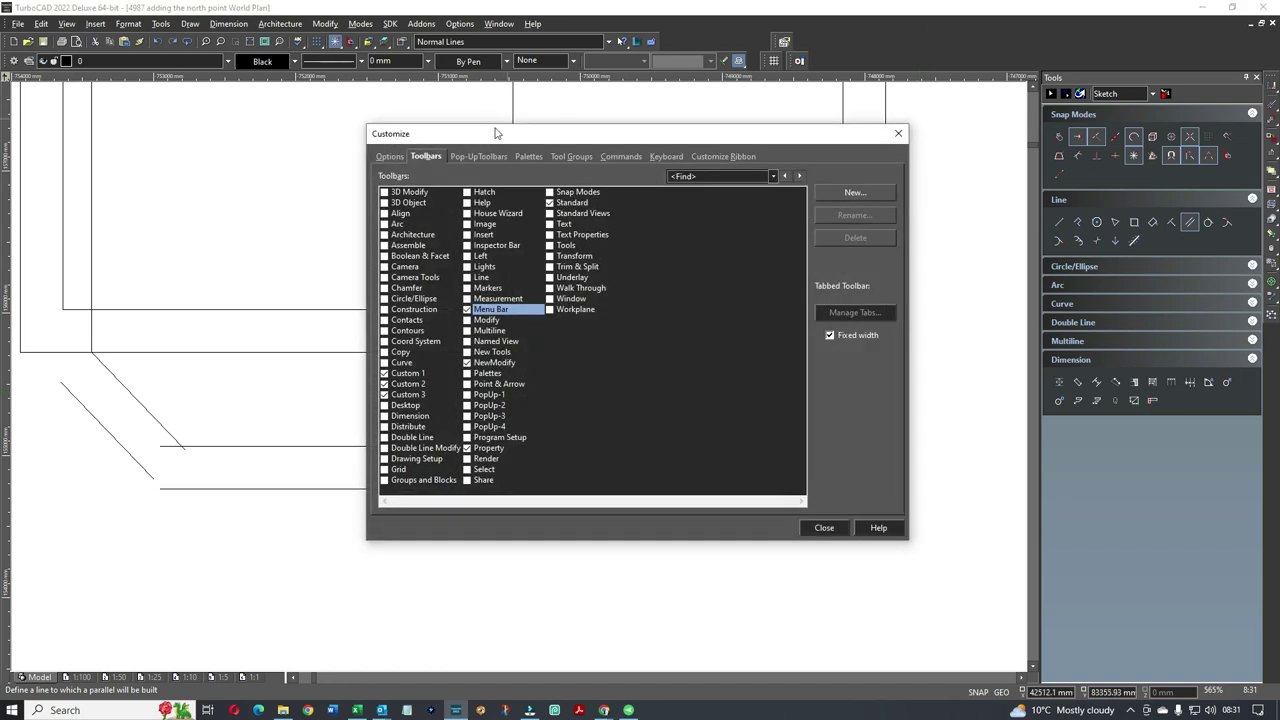
click(471, 157)
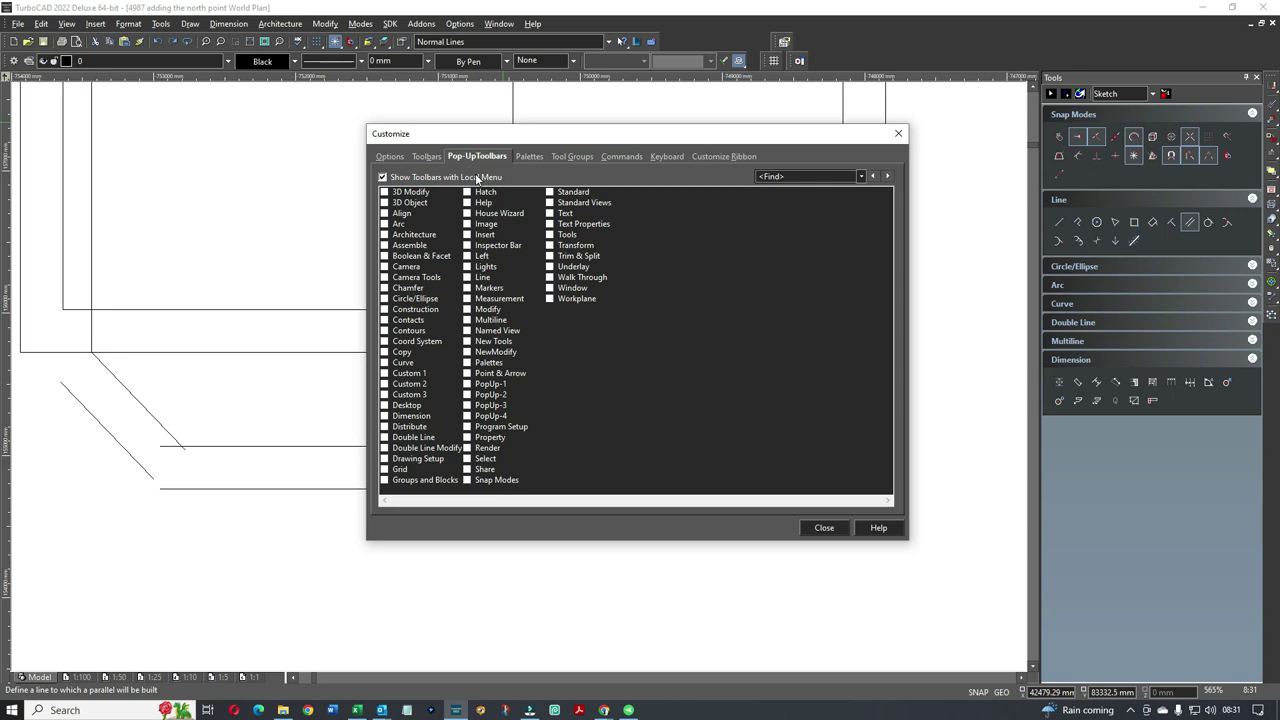
click(823, 528)
Recheck the right-click pop-up twice, leaving the Customize dialog open at the end
right_click(697, 391)
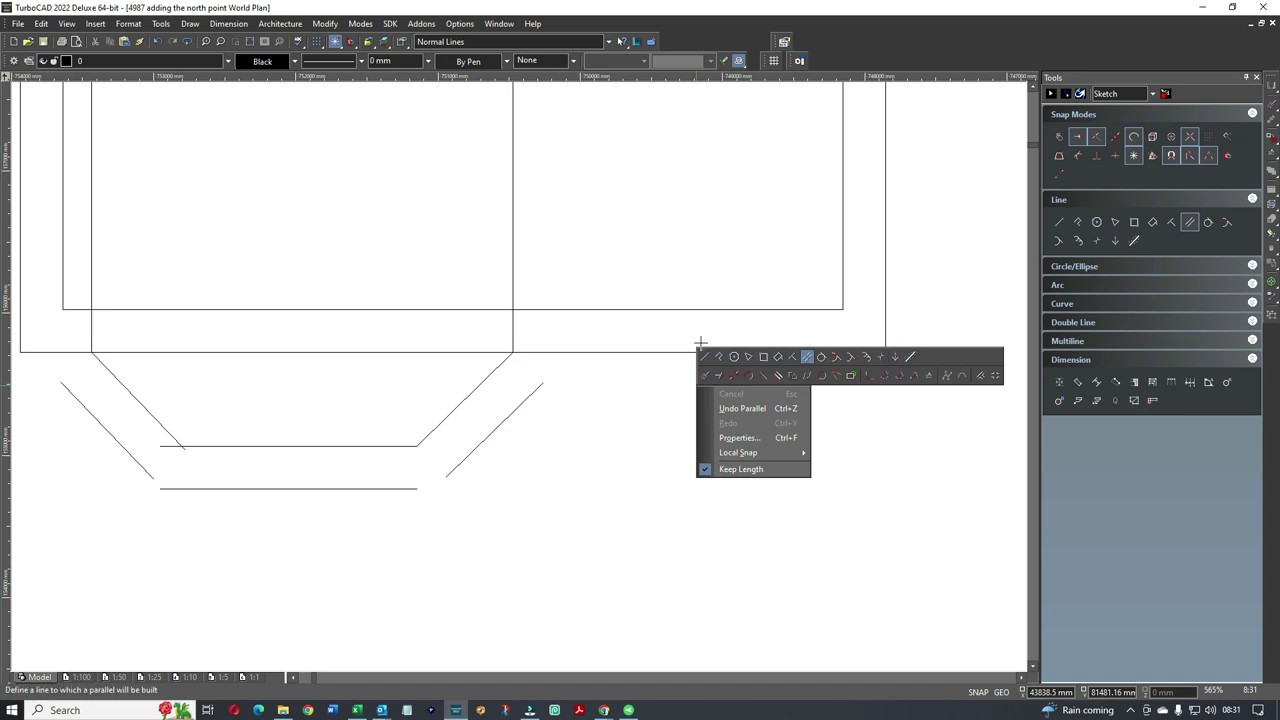
click(889, 36)
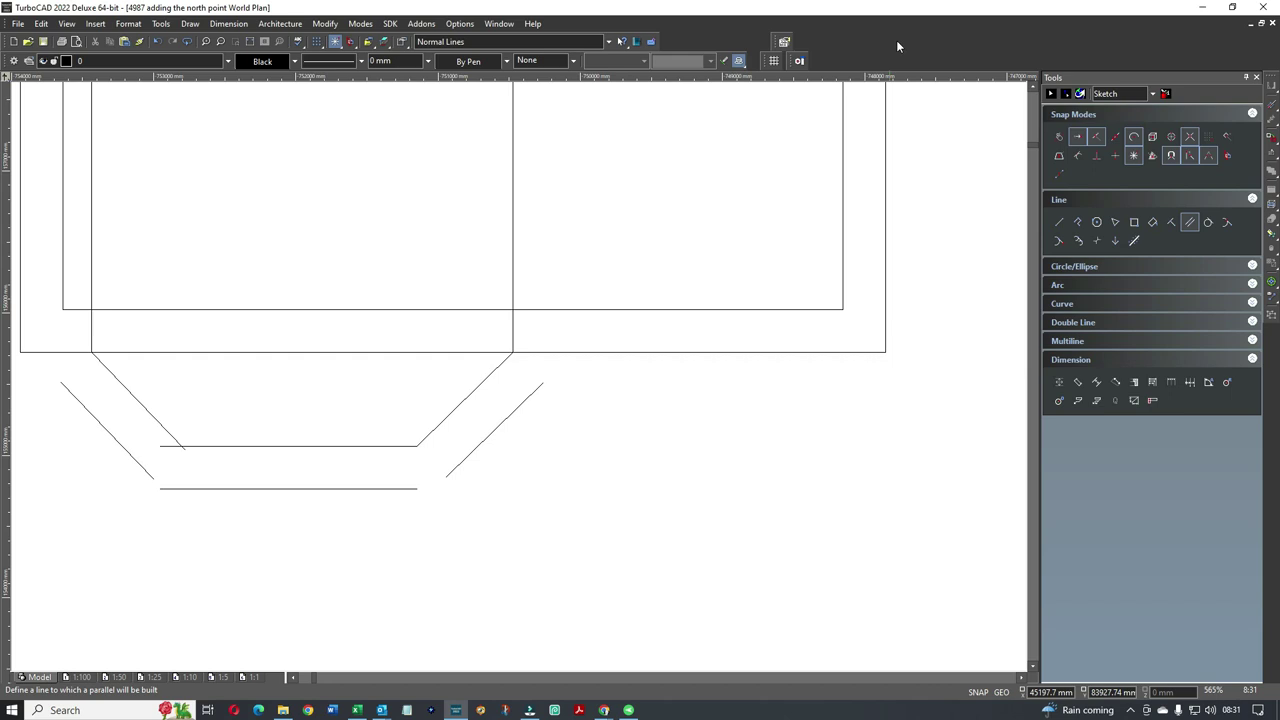
double_click(896, 40)
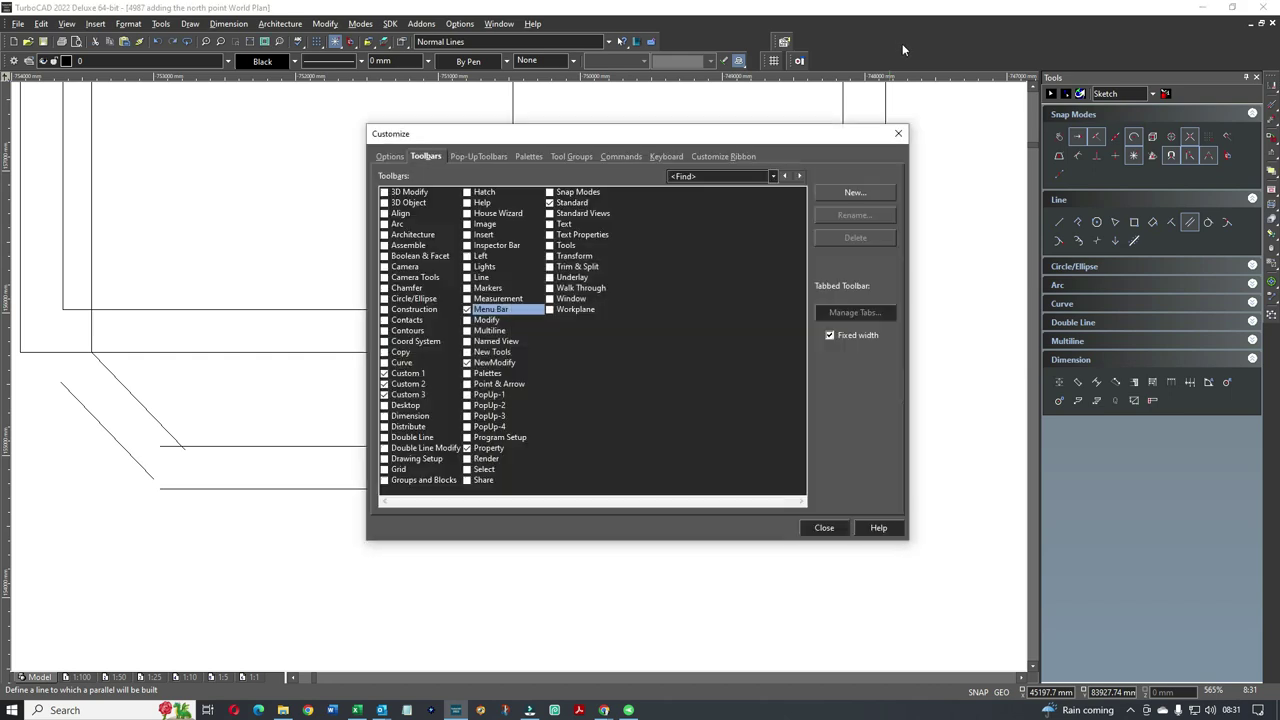
click(477, 157)
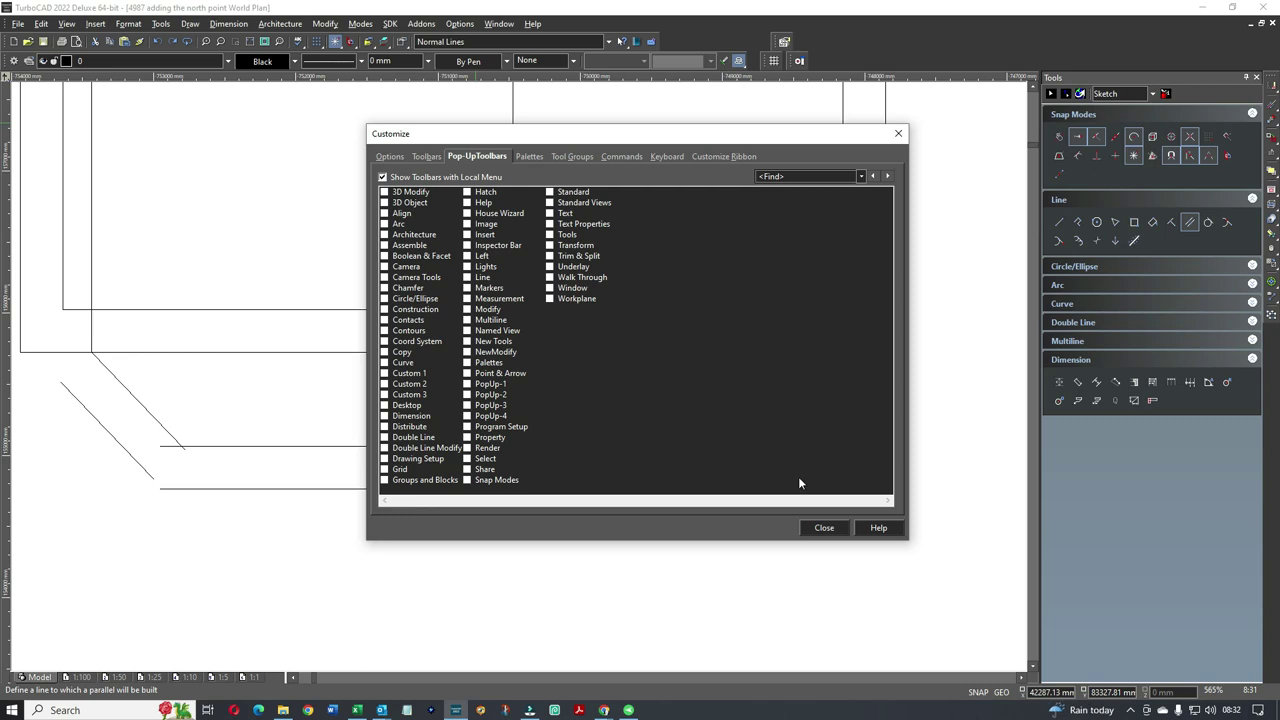
click(823, 527)
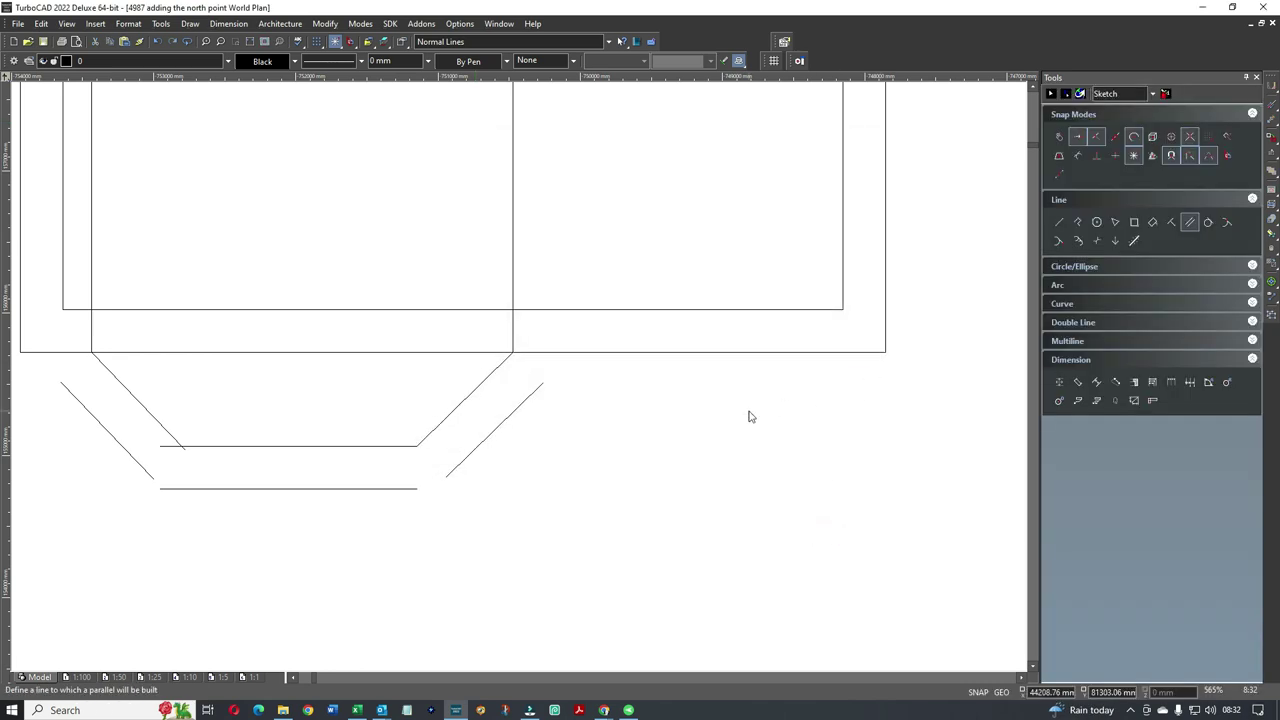
right_click(750, 416)
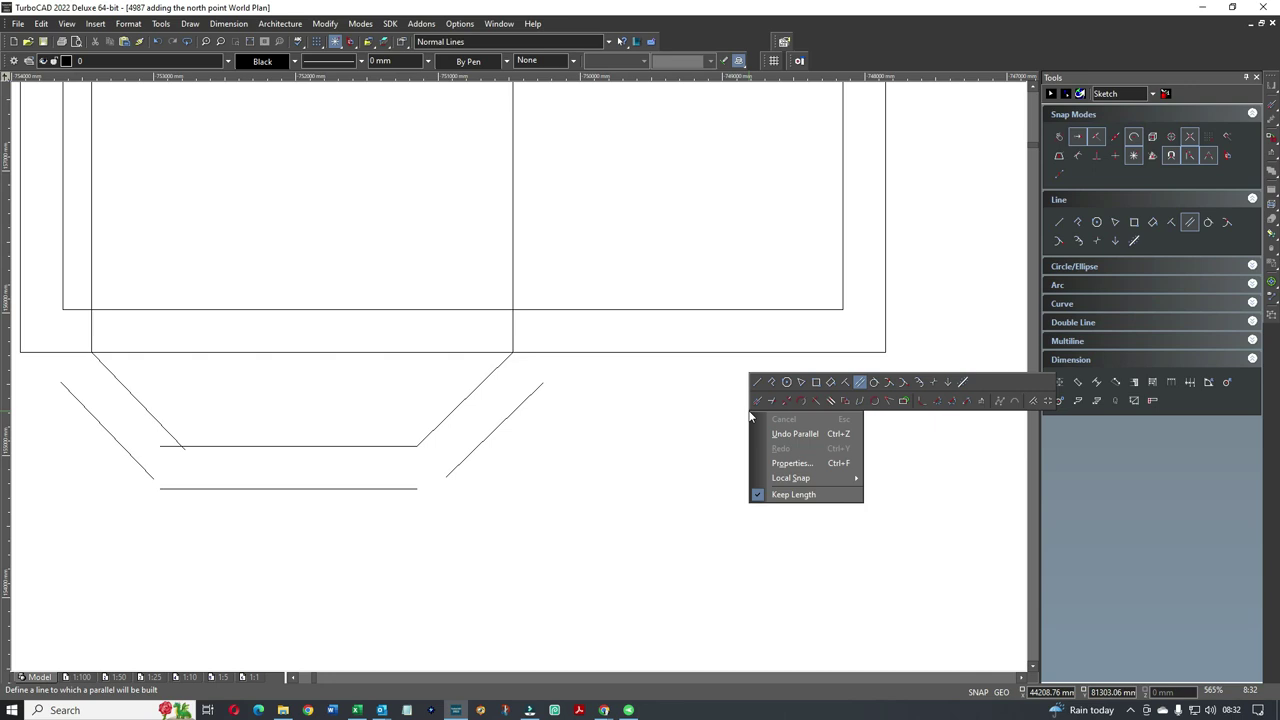
click(923, 53)
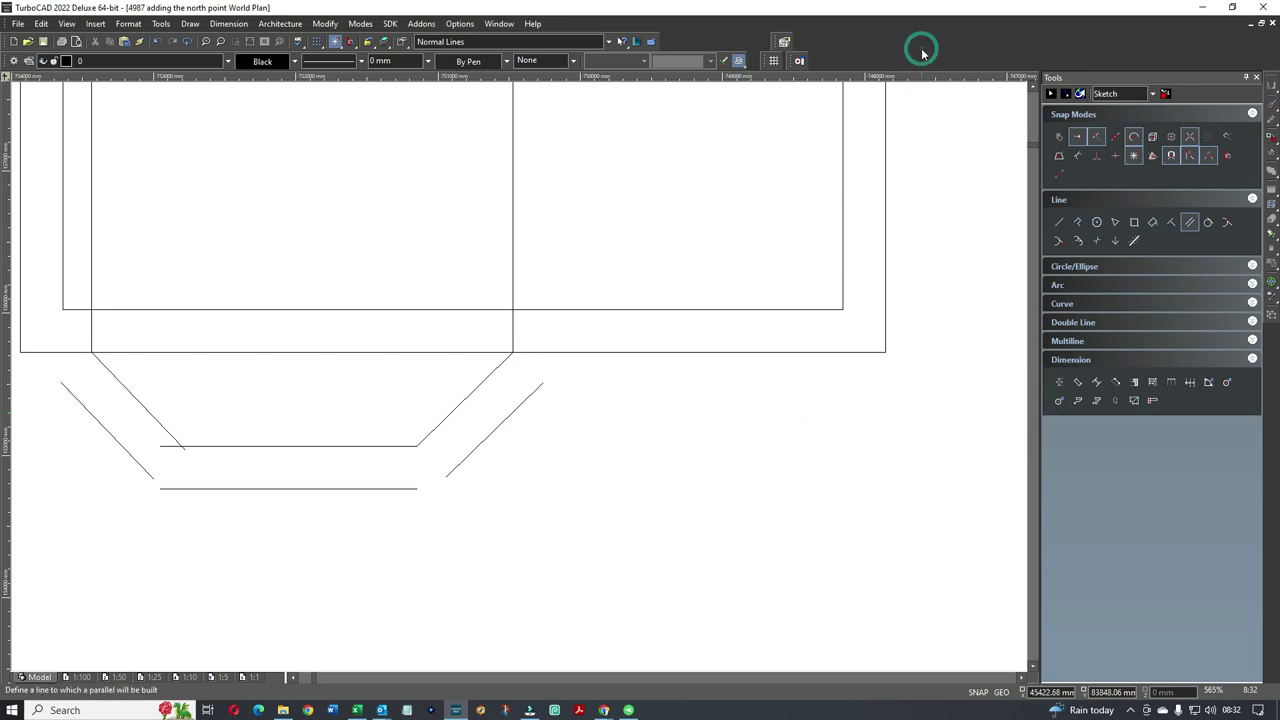
double_click(920, 47)
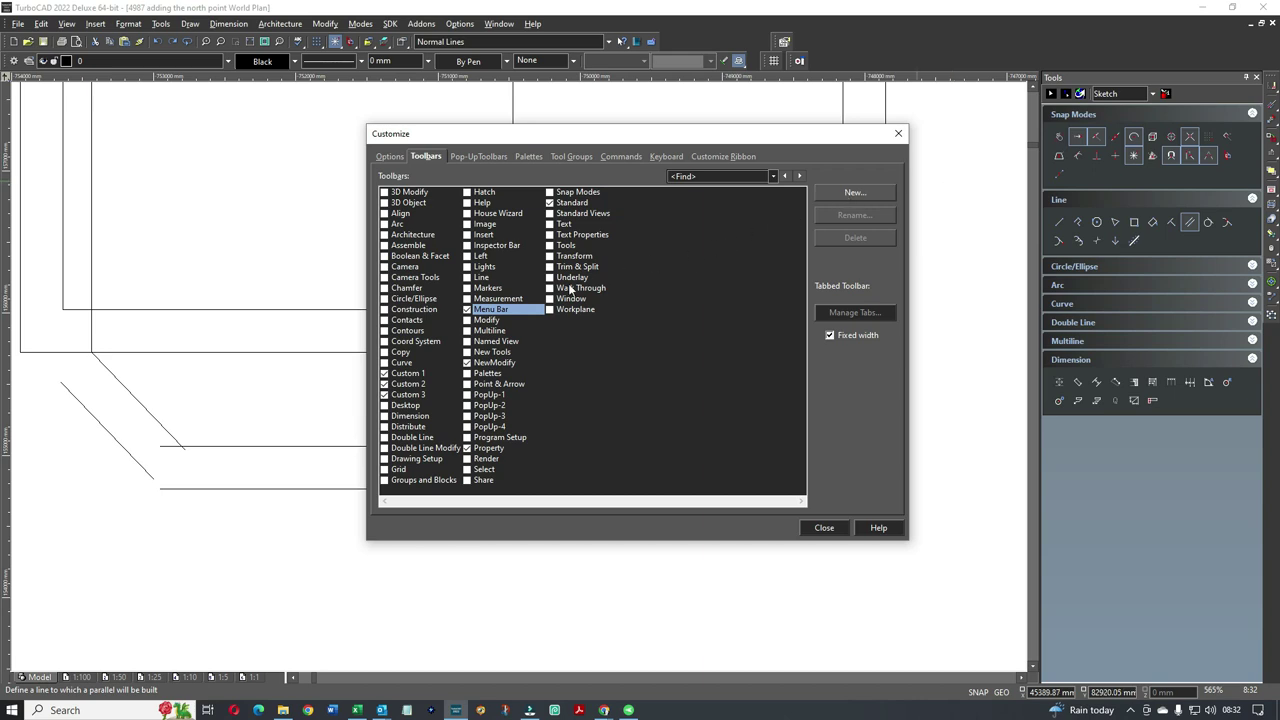
Add Hatch and Align to the right-click pop-up and preview the result
click(476, 157)
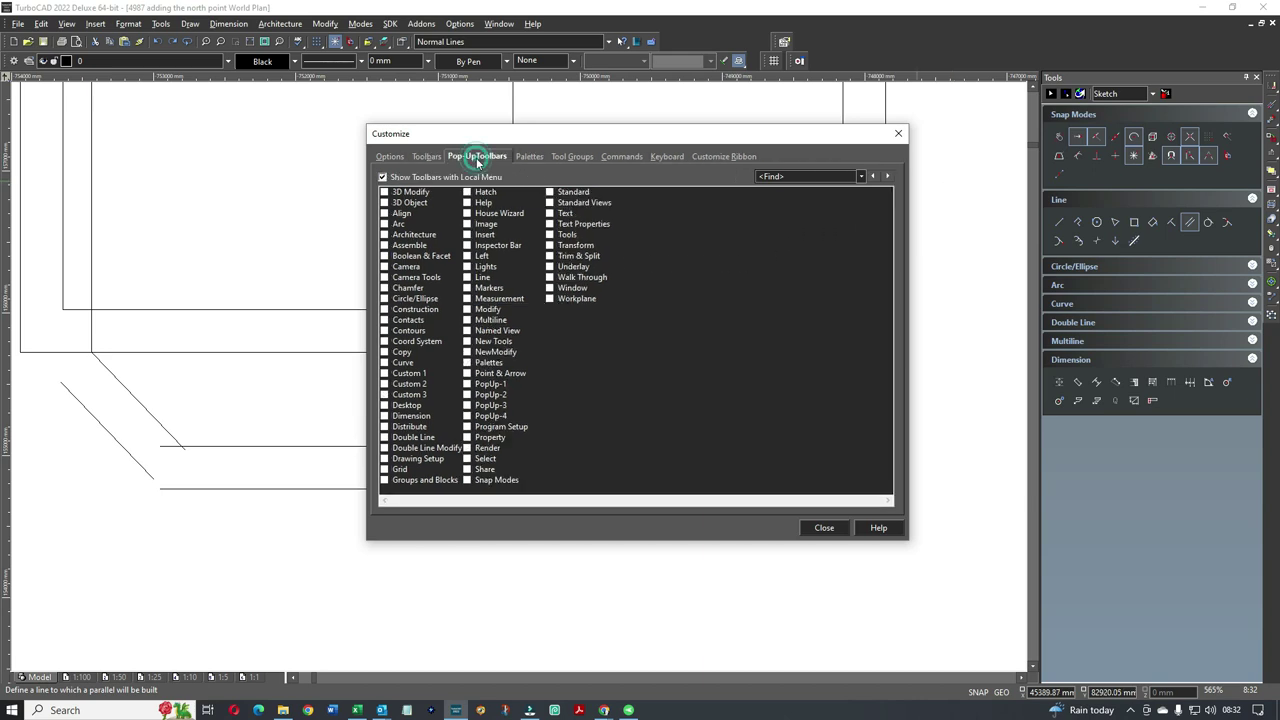
click(468, 192)
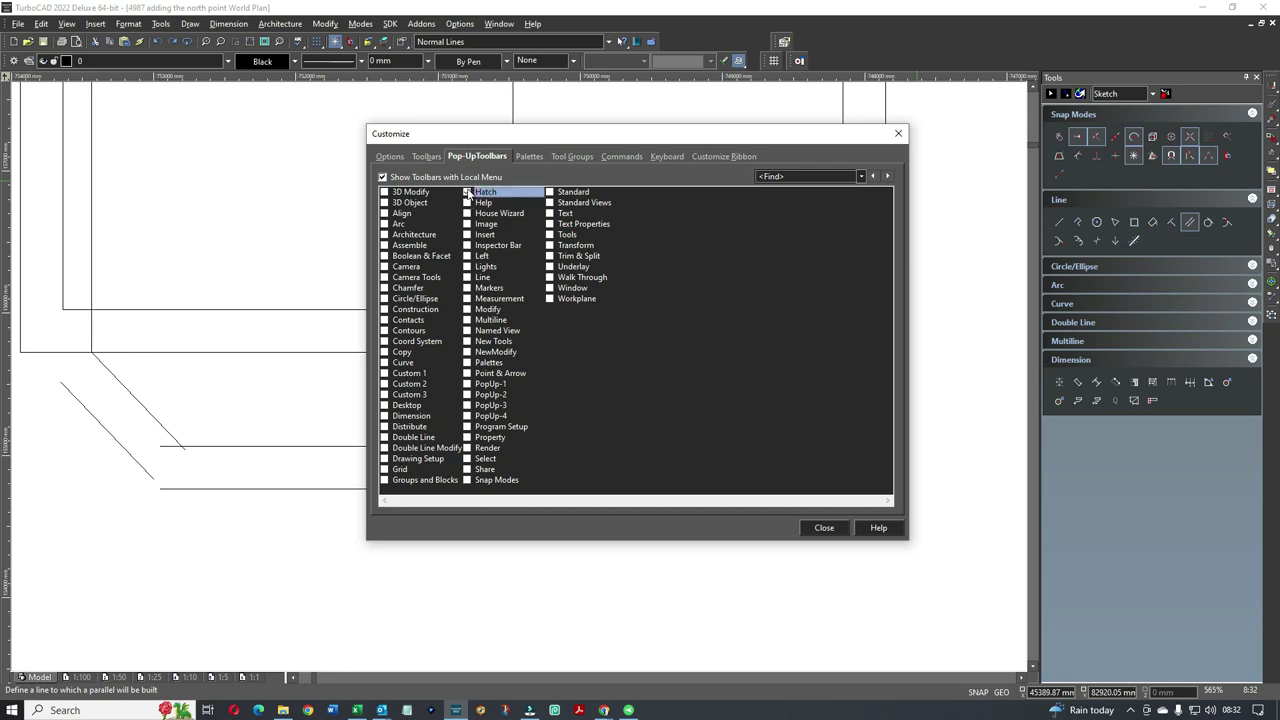
click(384, 213)
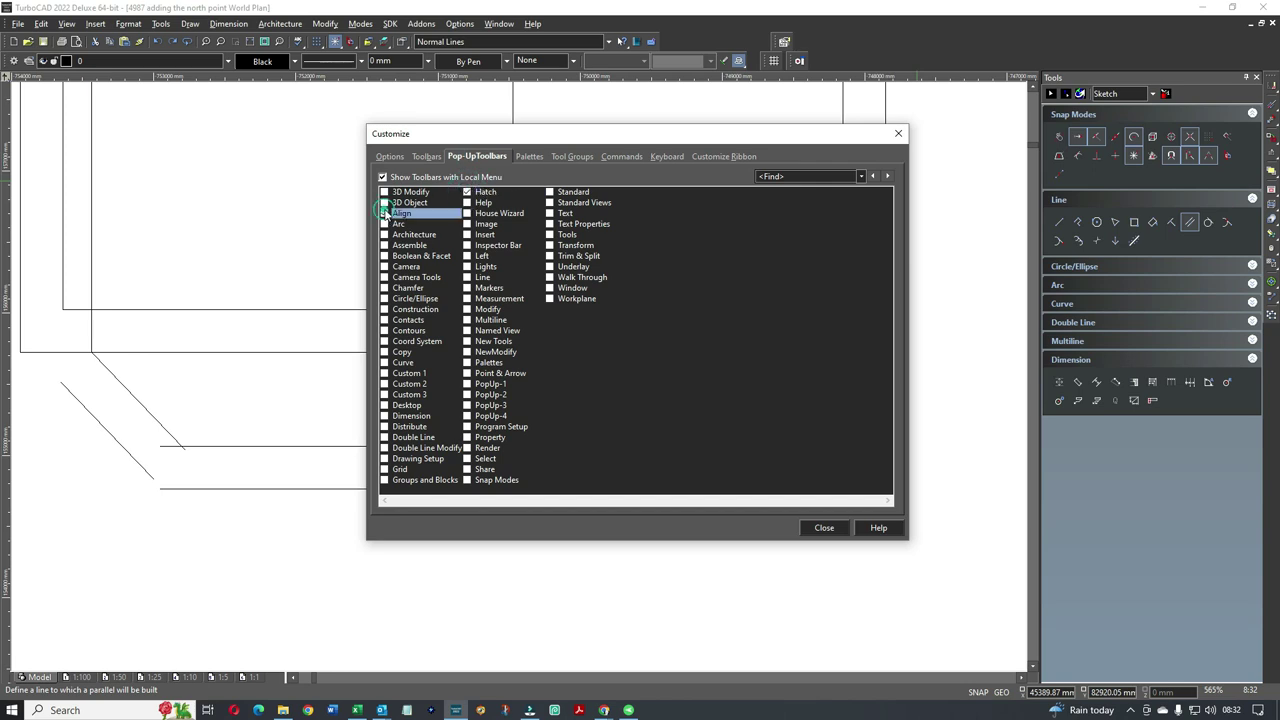
click(824, 529)
right_click(698, 426)
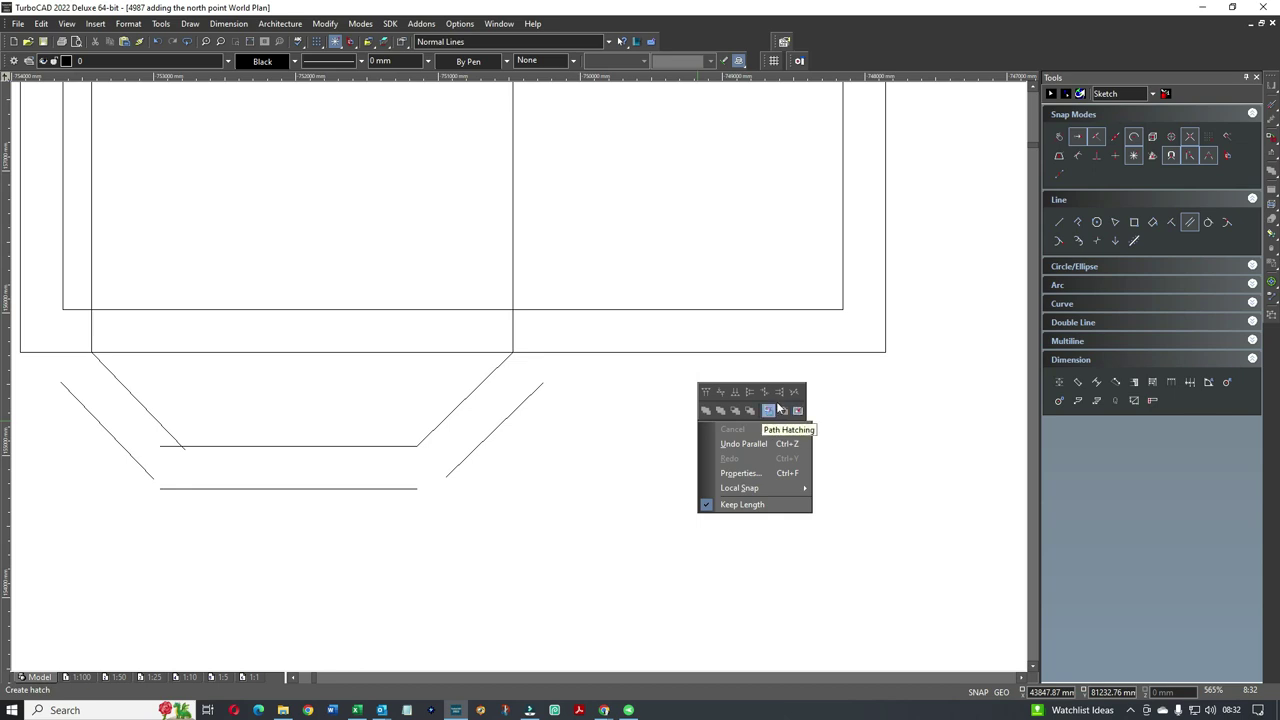
click(640, 401)
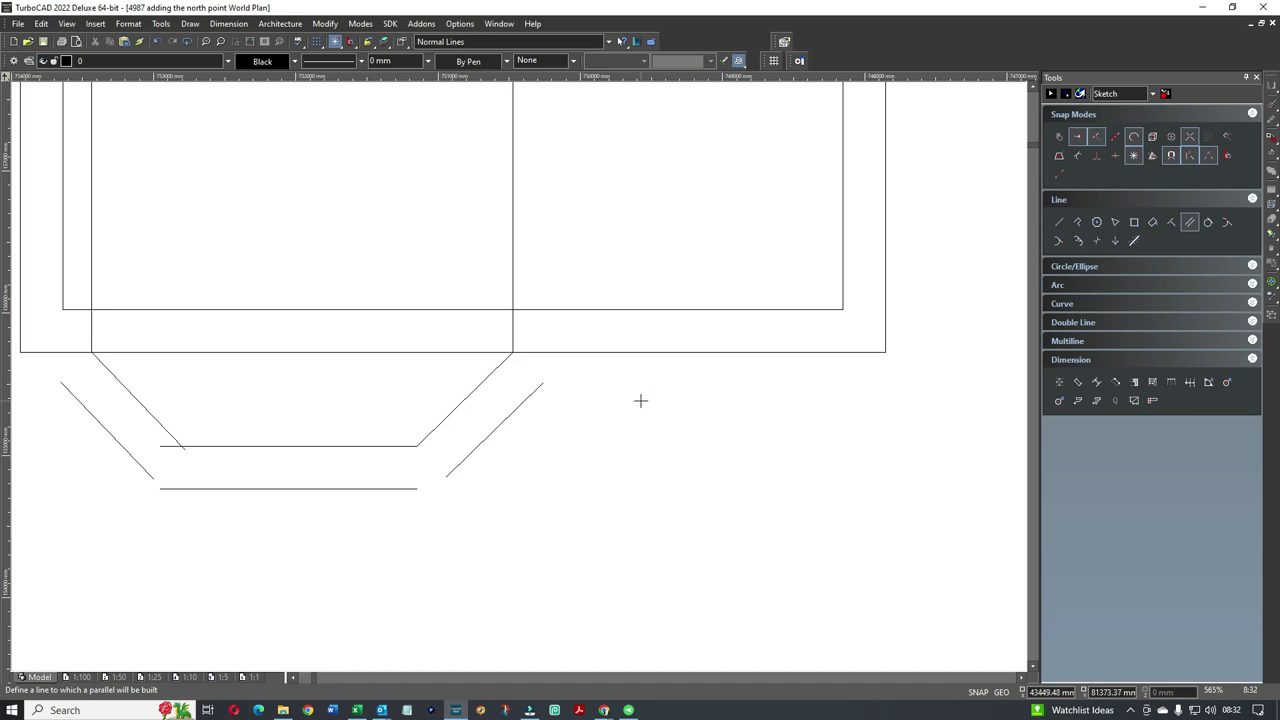
Replace Hatch and Align with Line and Modify in Pop-Up Toolbars, then confirm via right-click
double_click(904, 44)
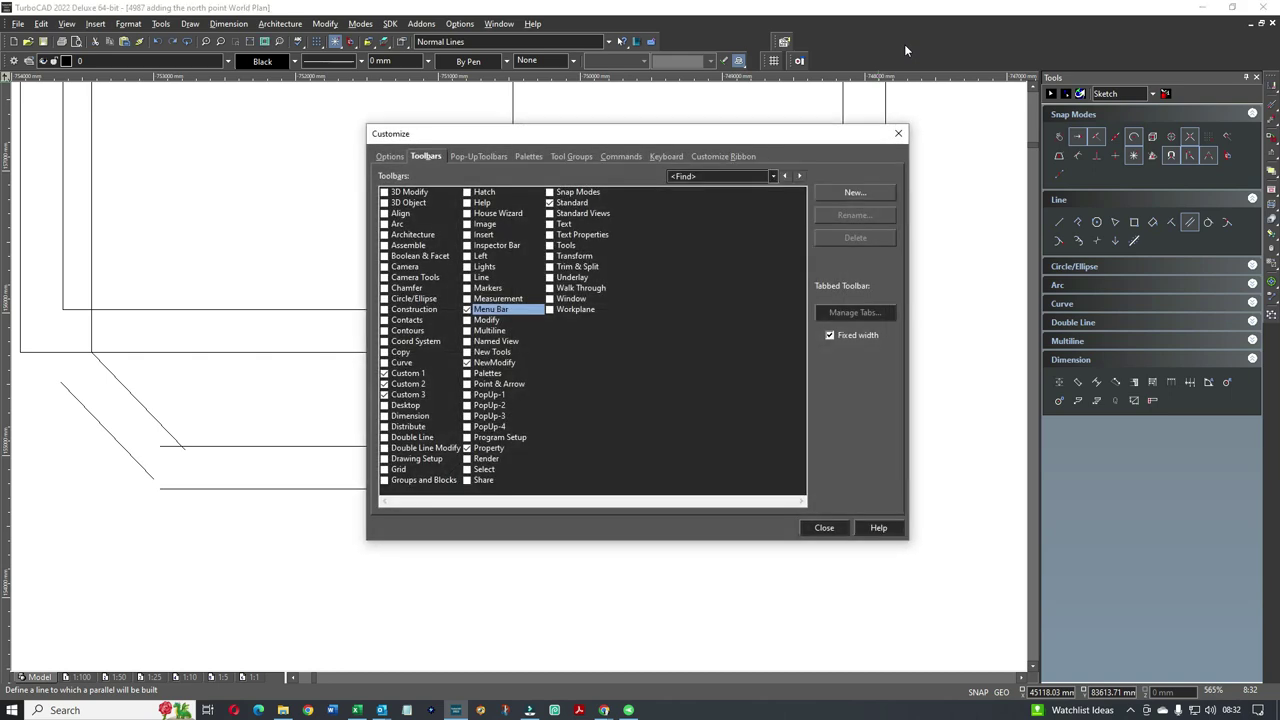
click(486, 156)
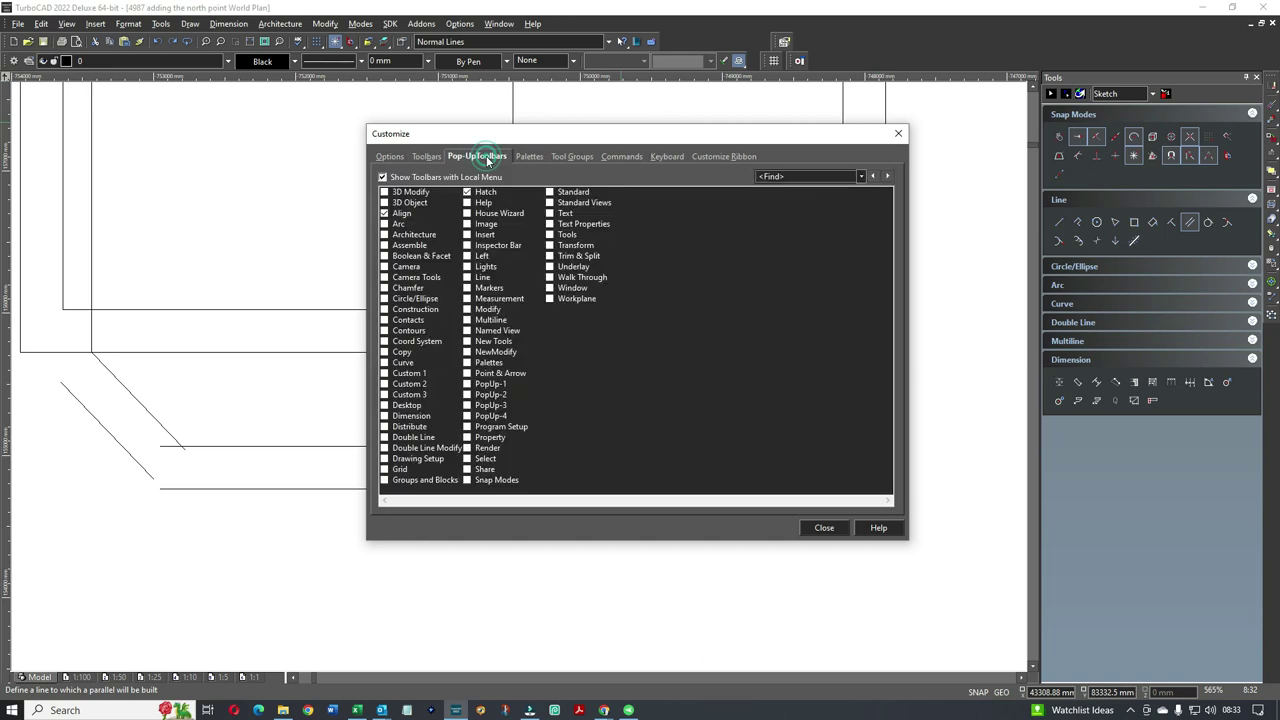
click(466, 191)
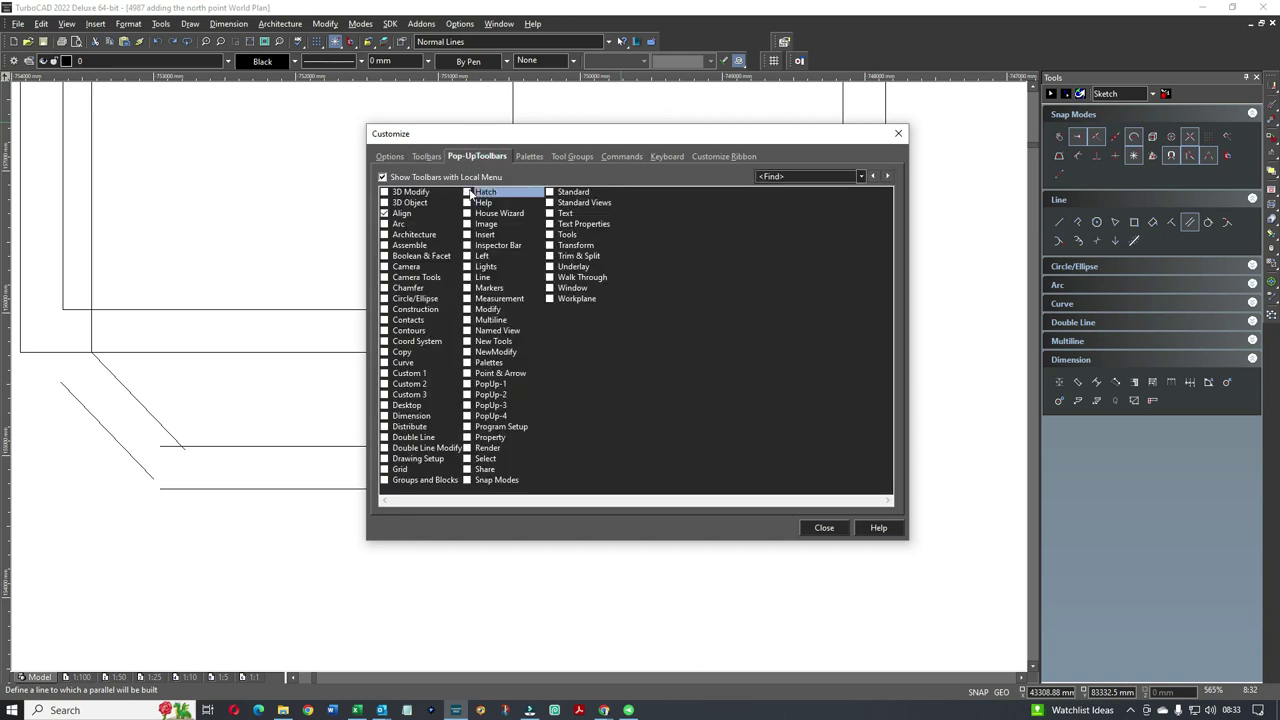
click(384, 214)
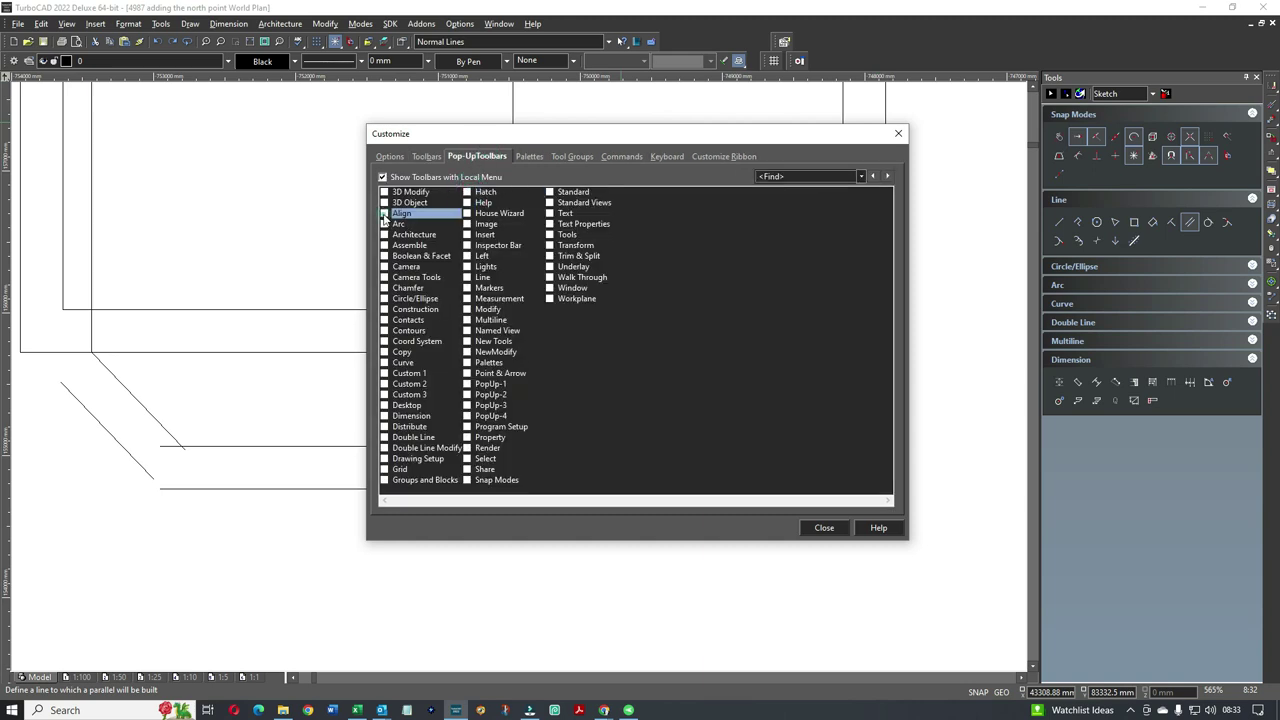
click(467, 278)
click(467, 309)
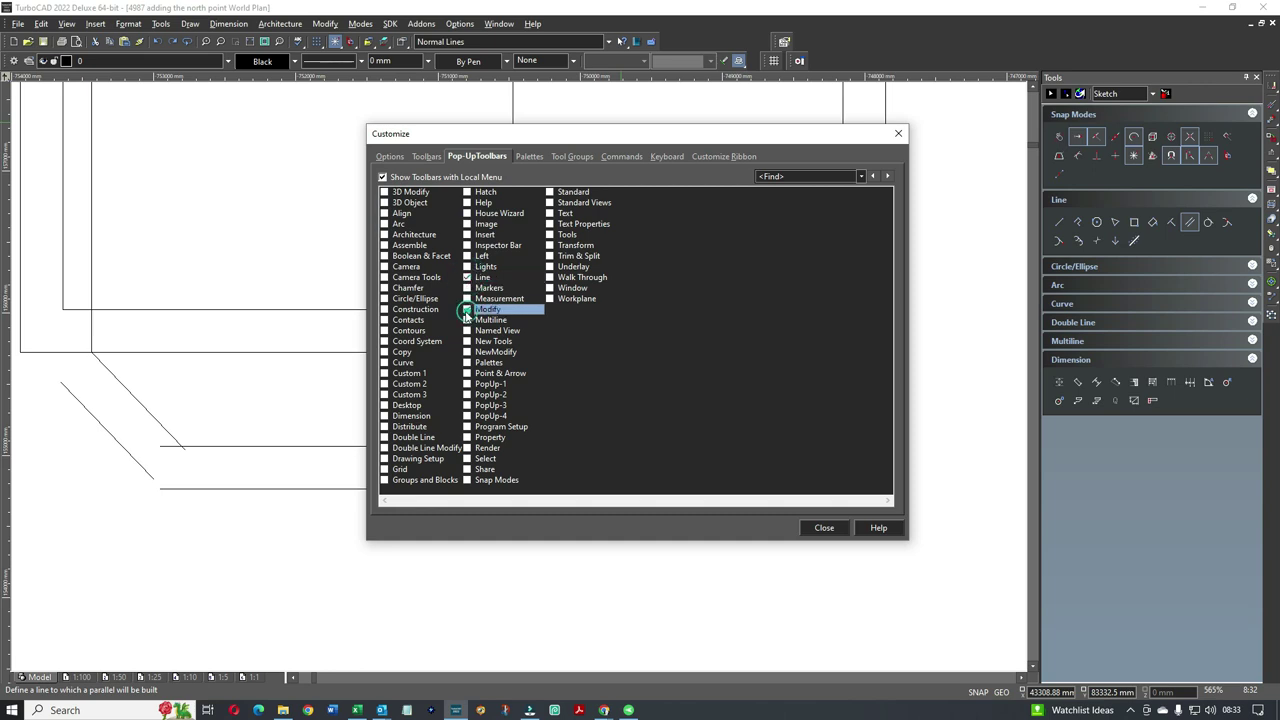
click(822, 527)
right_click(682, 414)
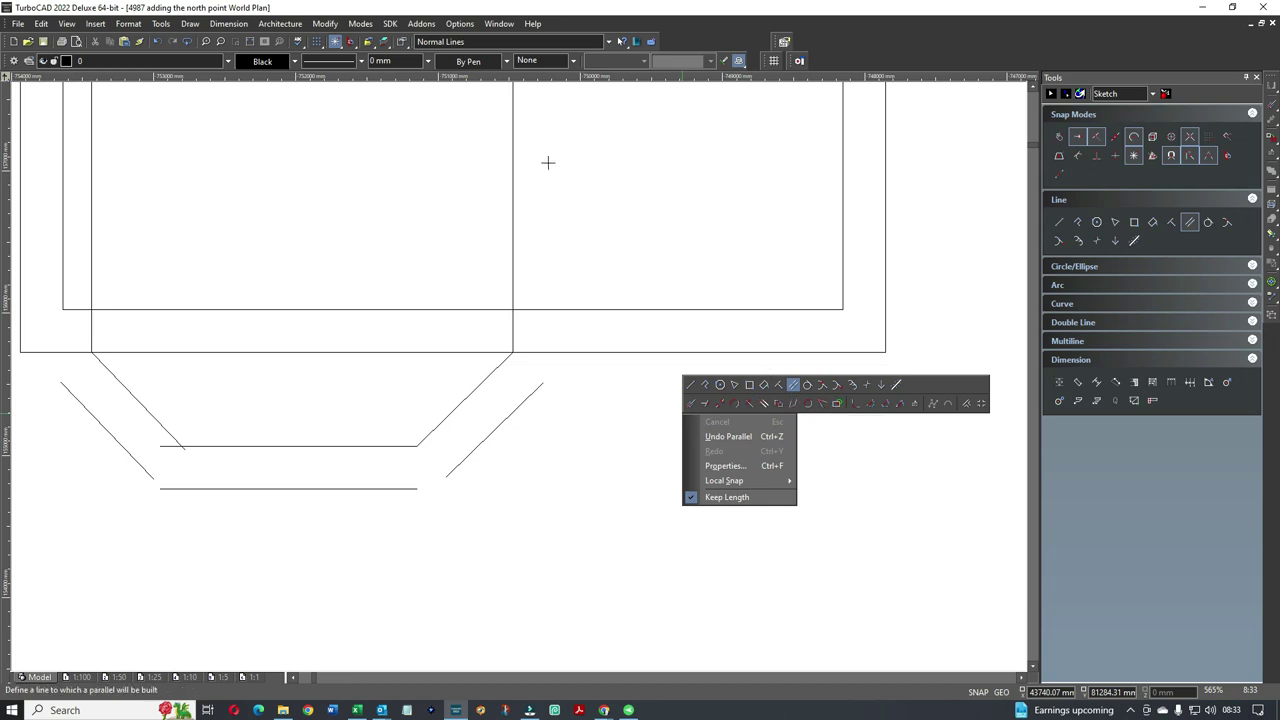
Choose Parallel Line from the right-click pop-up and pick the bay's right diagonal as reference
click(326, 26)
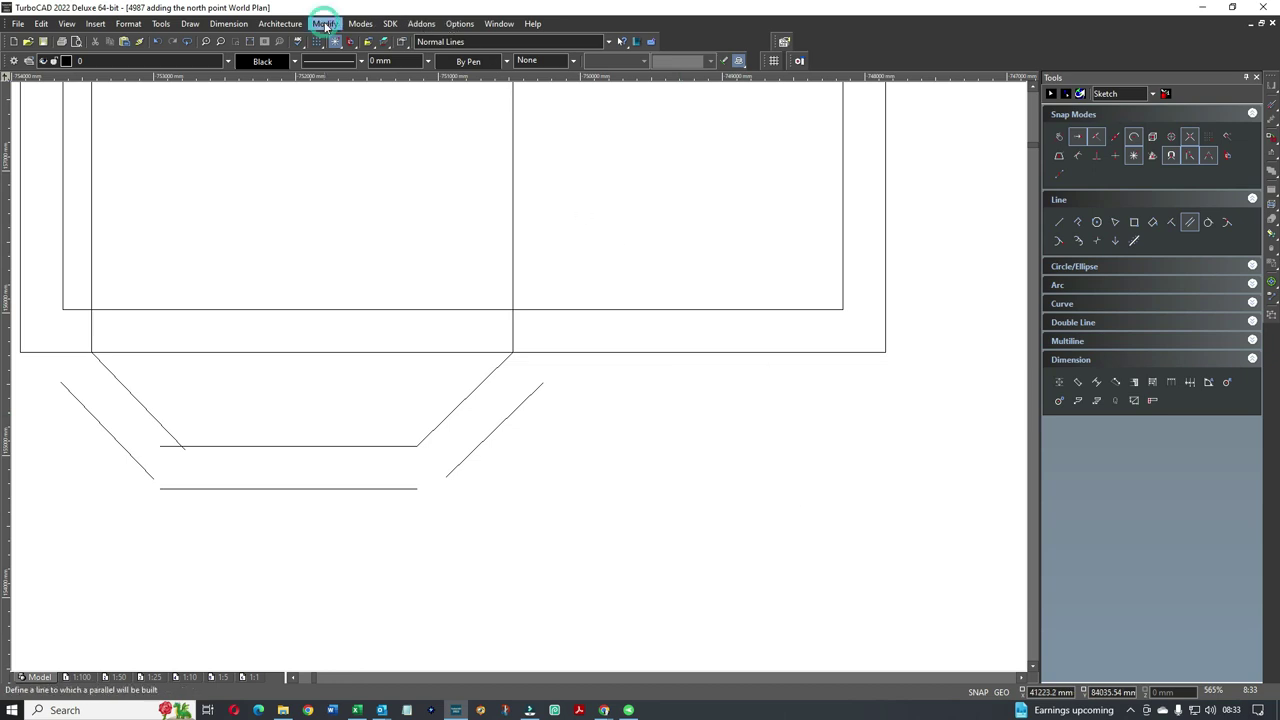
click(329, 26)
key(Escape)
key(alt+o)
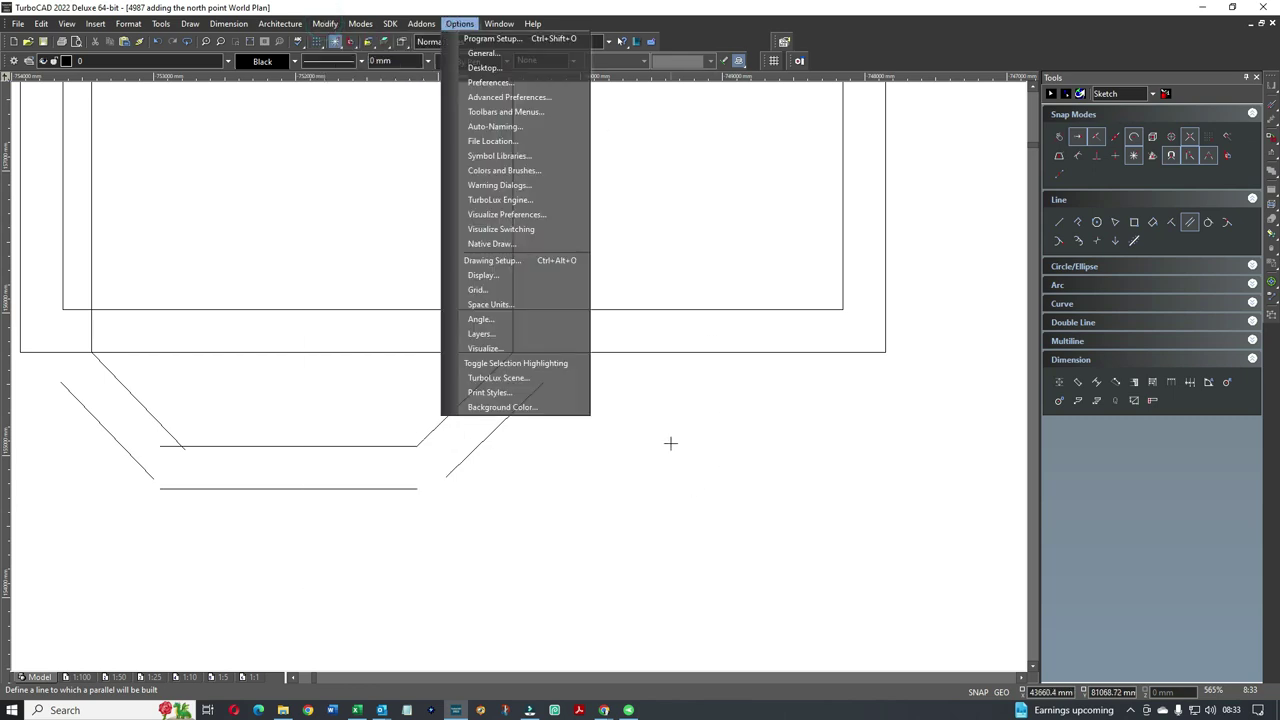
key(Escape)
right_click(672, 444)
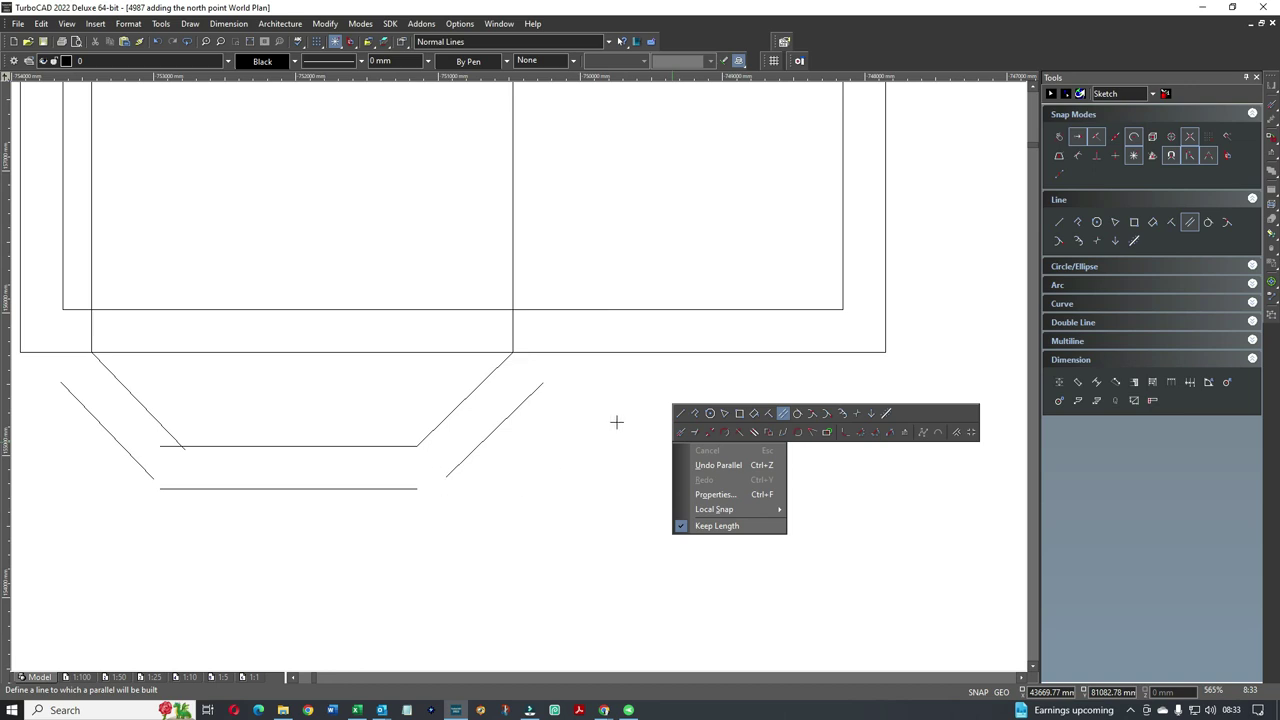
click(1061, 221)
click(537, 388)
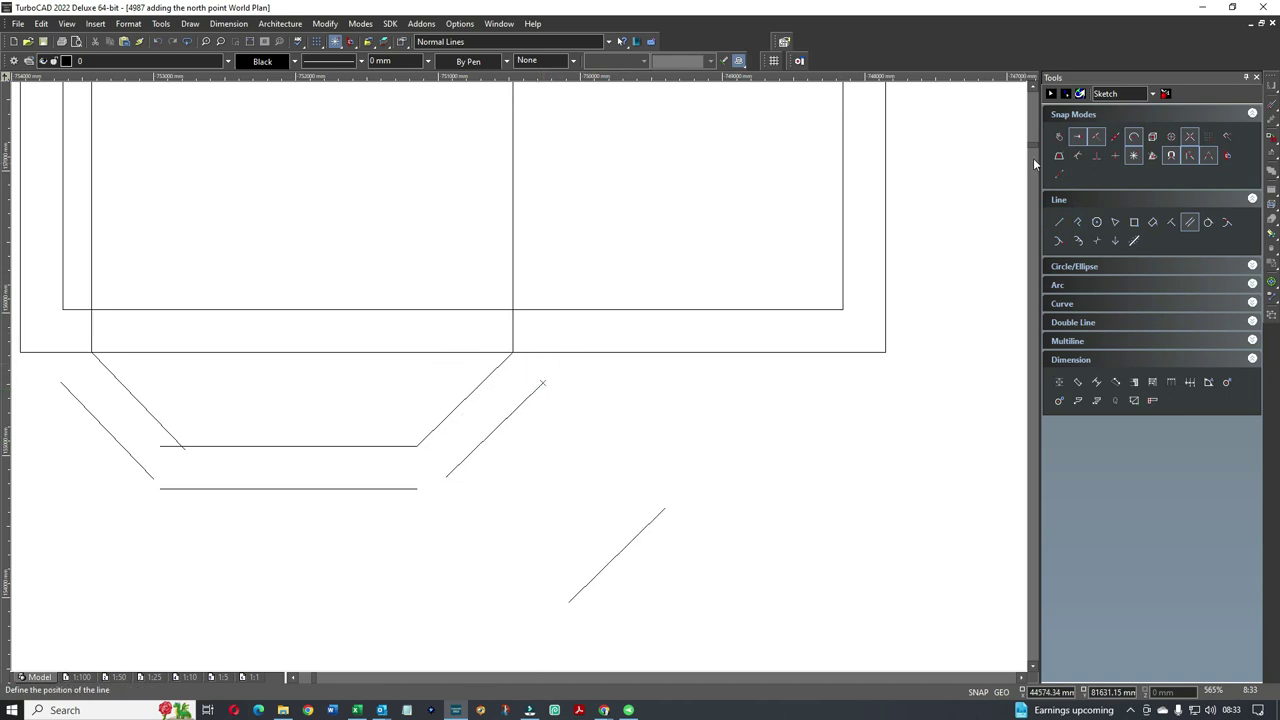
click(1133, 155)
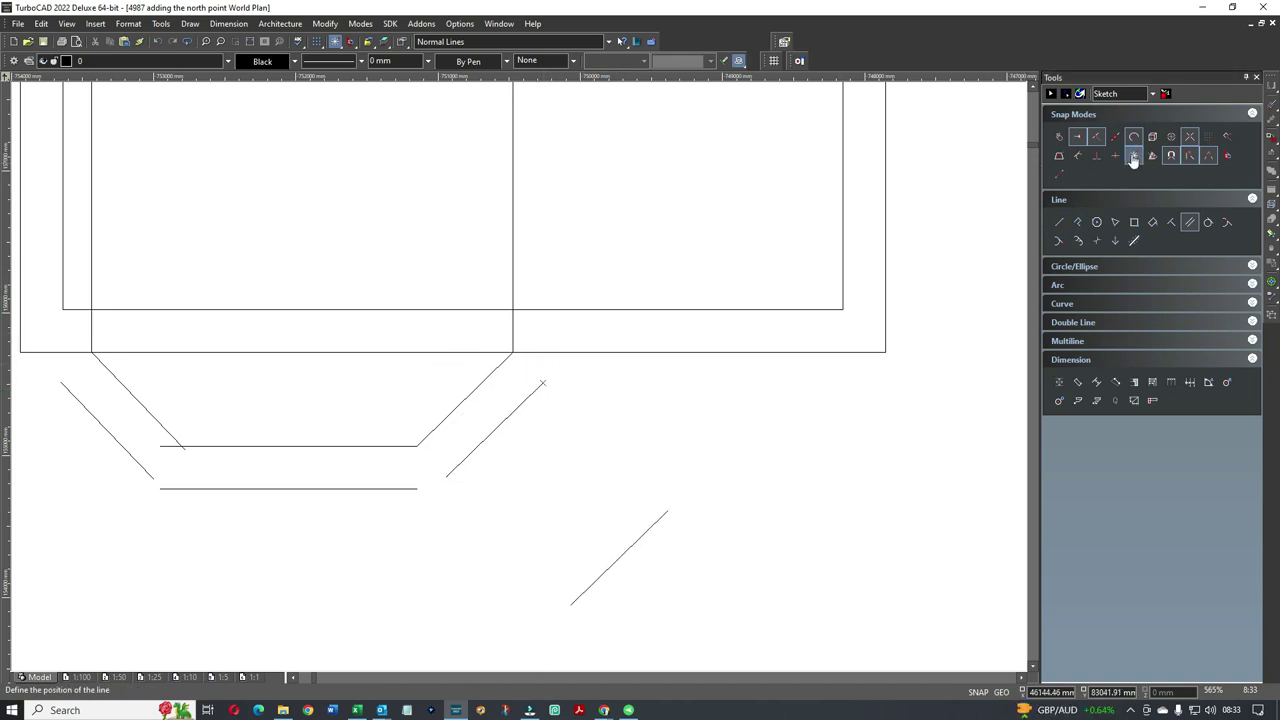
click(551, 386)
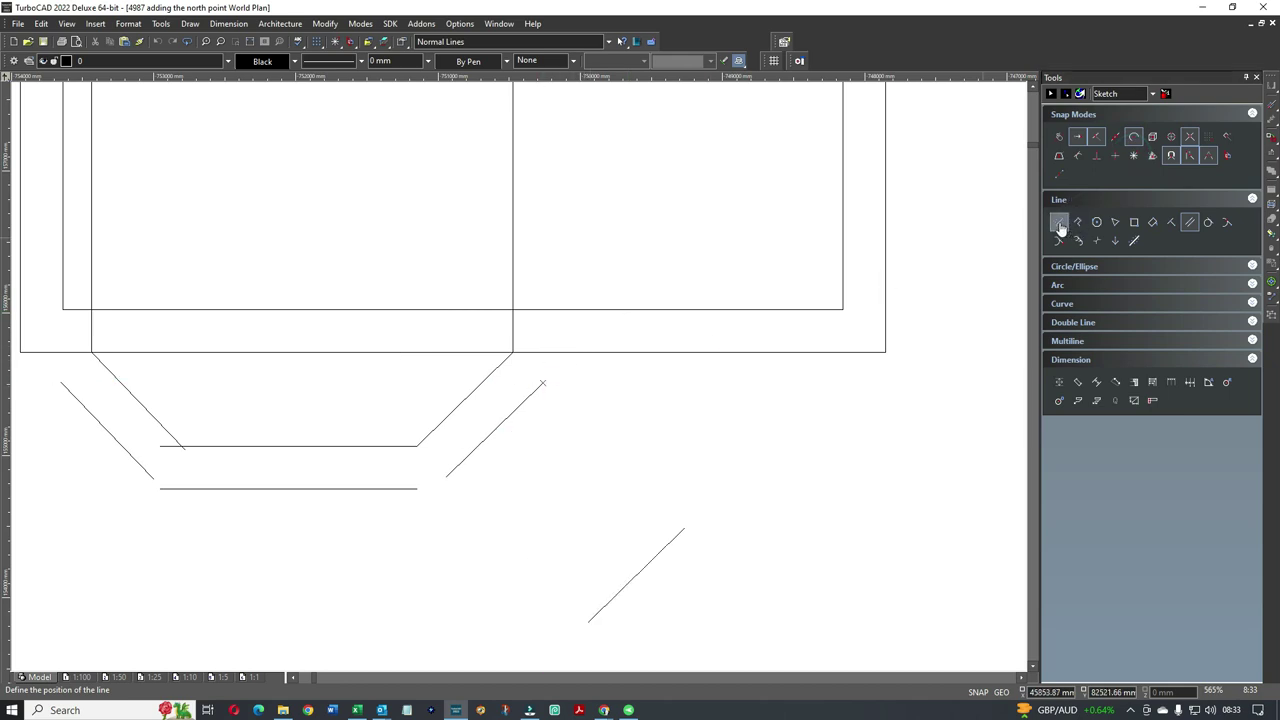
key(Escape)
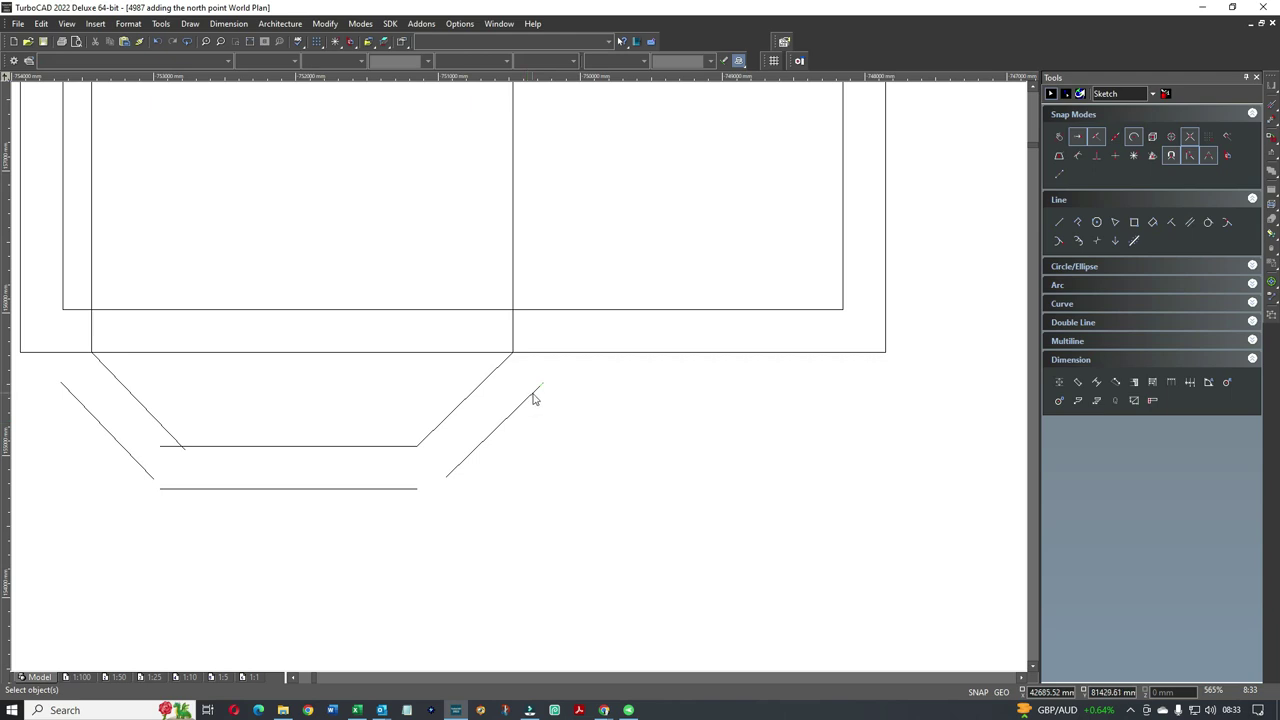
click(535, 392)
mouse_move(543, 380)
mouse_down()
mouse_move(560, 346)
mouse_move(599, 340)
mouse_move(591, 328)
mouse_move(589, 340)
mouse_move(608, 317)
mouse_move(556, 372)
mouse_up()
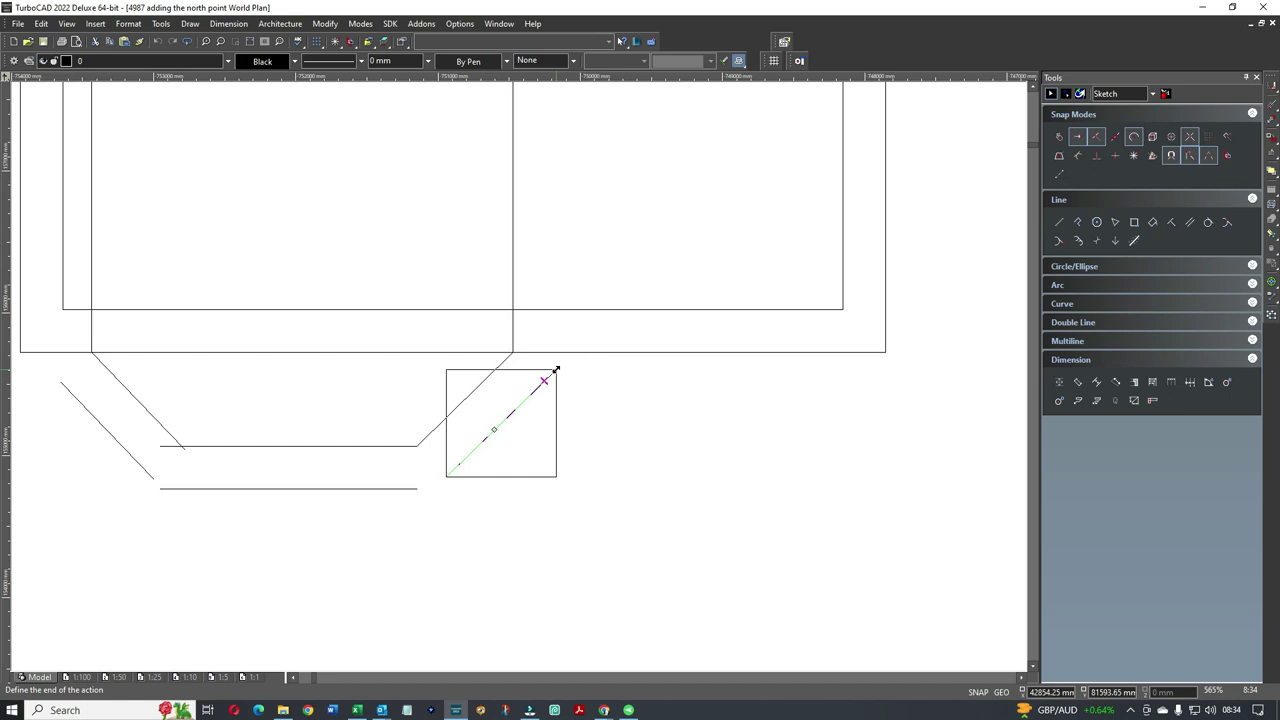
drag(556, 370, 577, 383)
click(157, 41)
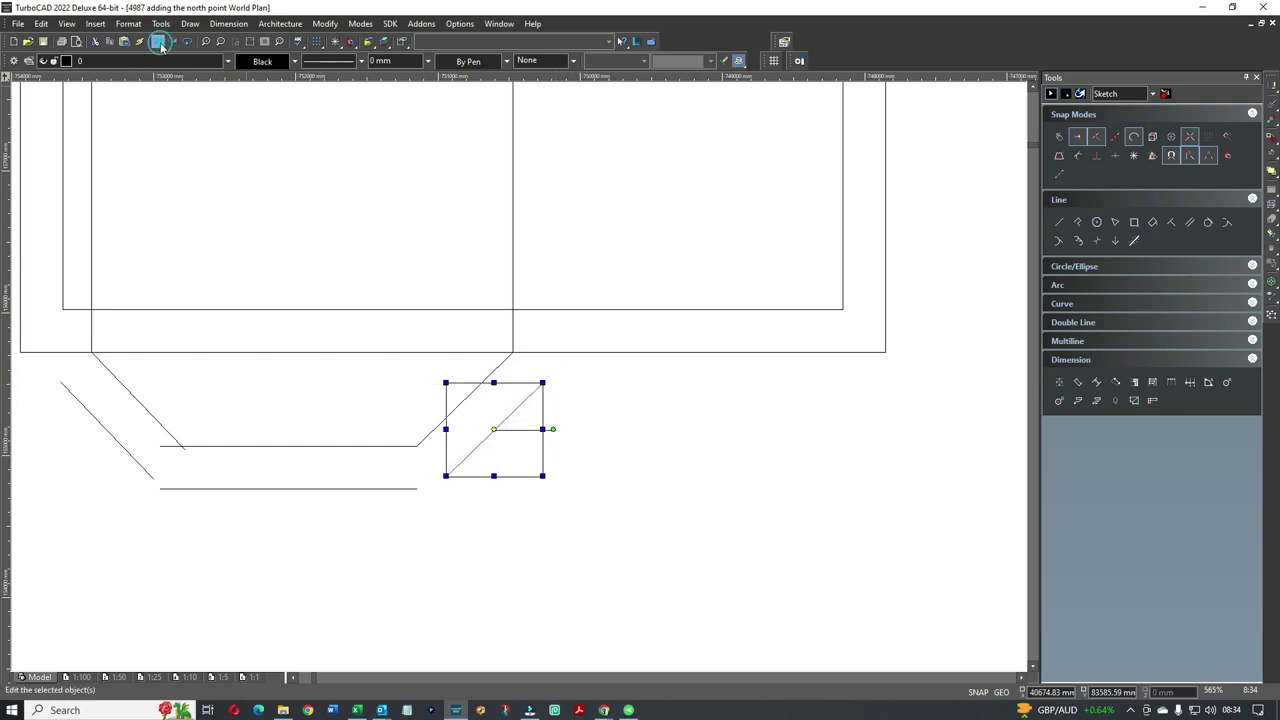
Using Line Length, extend the right bay diagonal so it ends exactly on the wall line
right_click(568, 392)
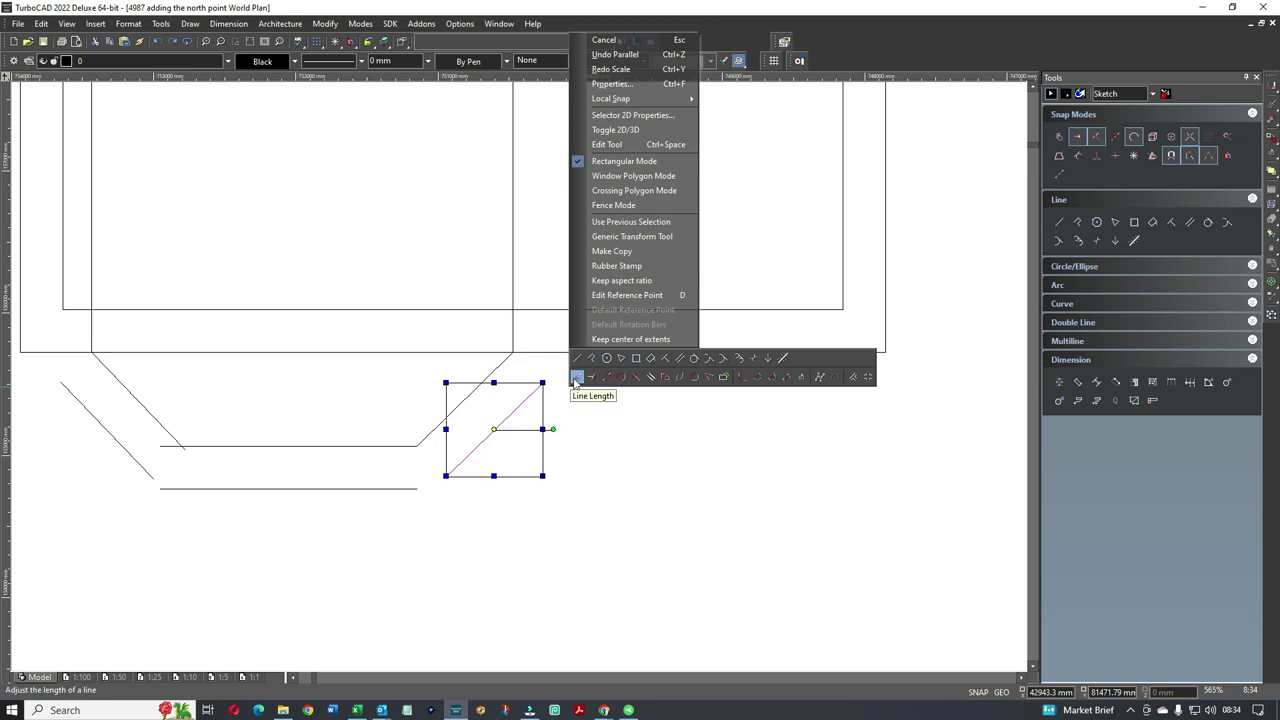
click(573, 376)
click(524, 386)
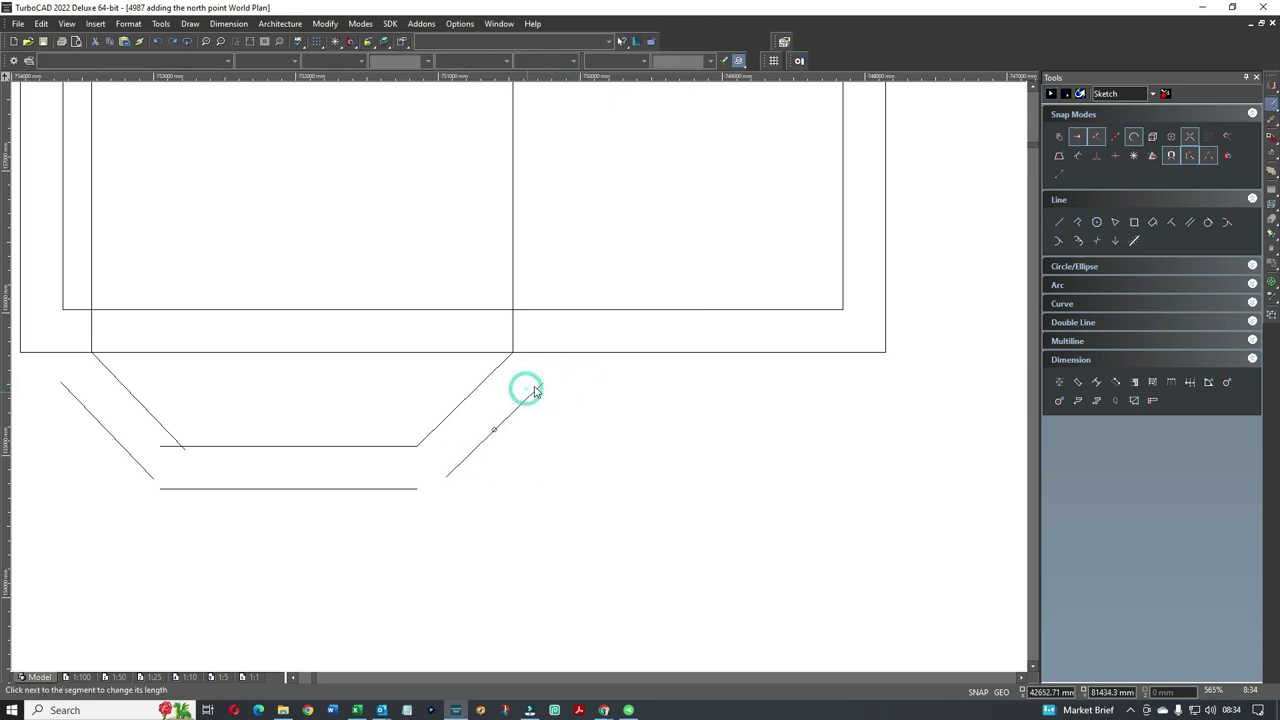
click(538, 388)
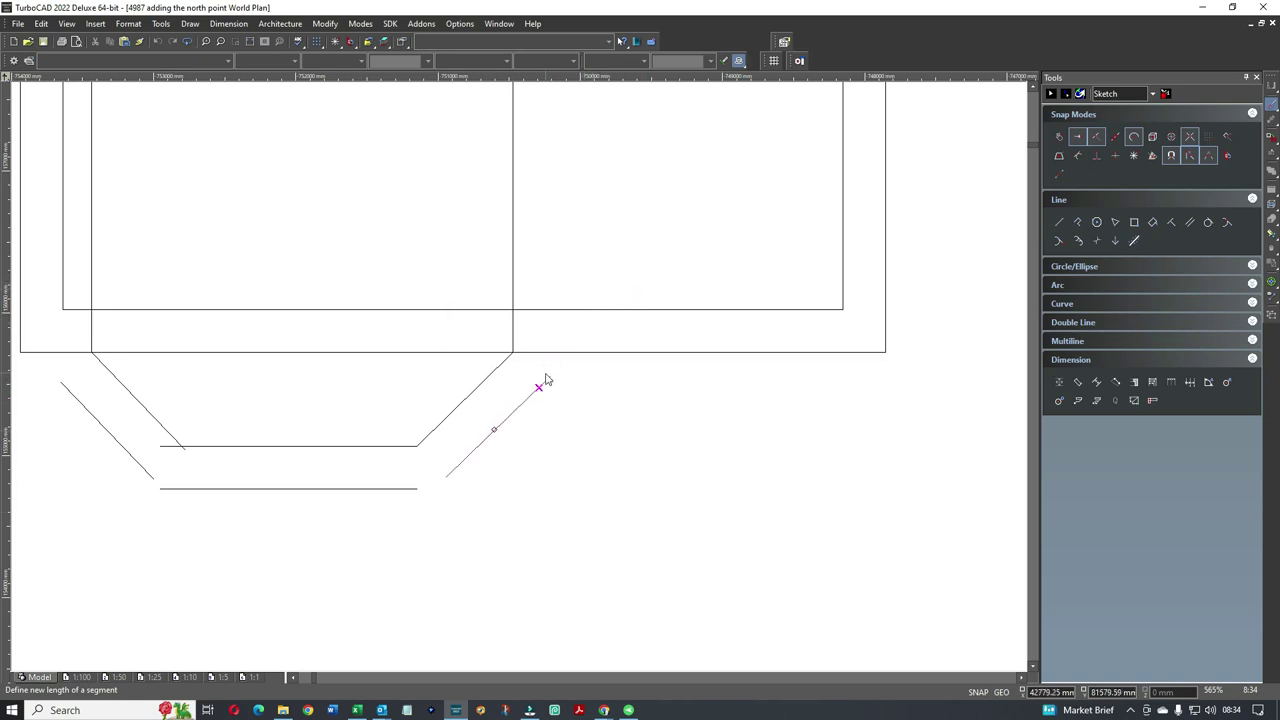
click(594, 340)
scroll(594, 342, up, 3)
click(575, 302)
click(449, 422)
scroll(441, 467, down, 3)
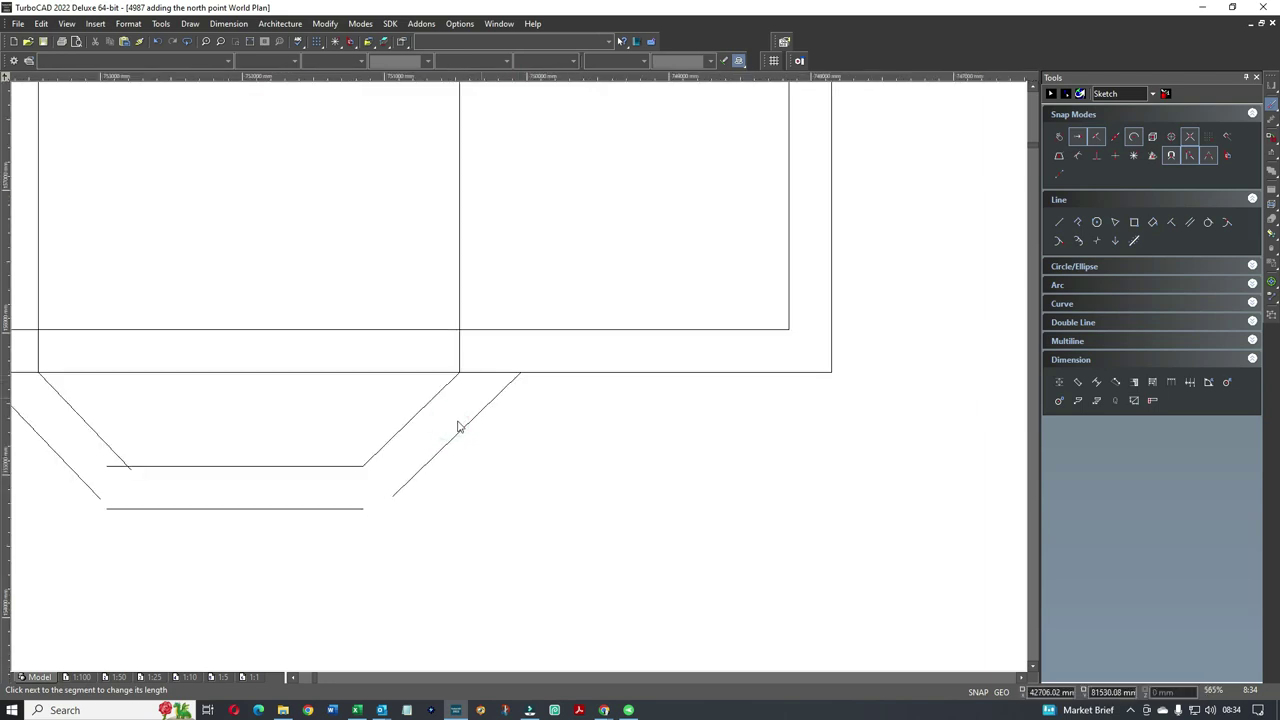
Extend the bottom bay line to the diagonal, then trim the horizontal and diagonal at the right corner
click(350, 509)
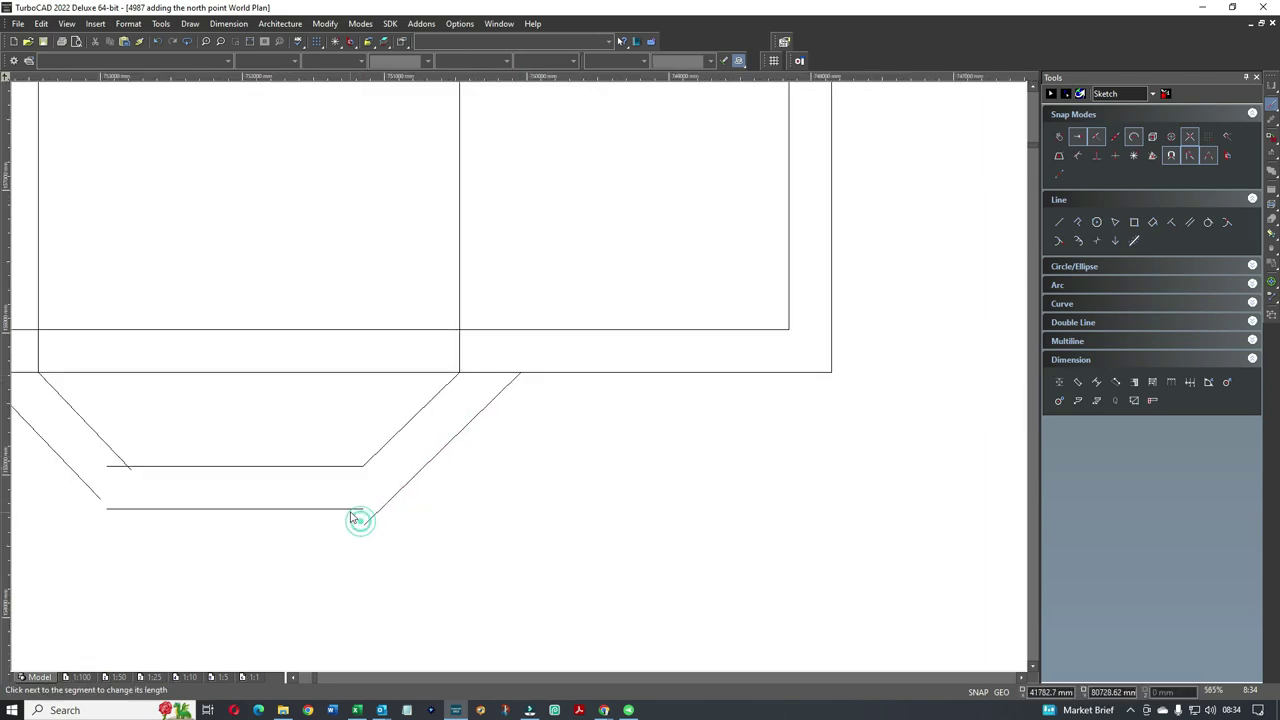
click(392, 514)
scroll(392, 514, up, 3)
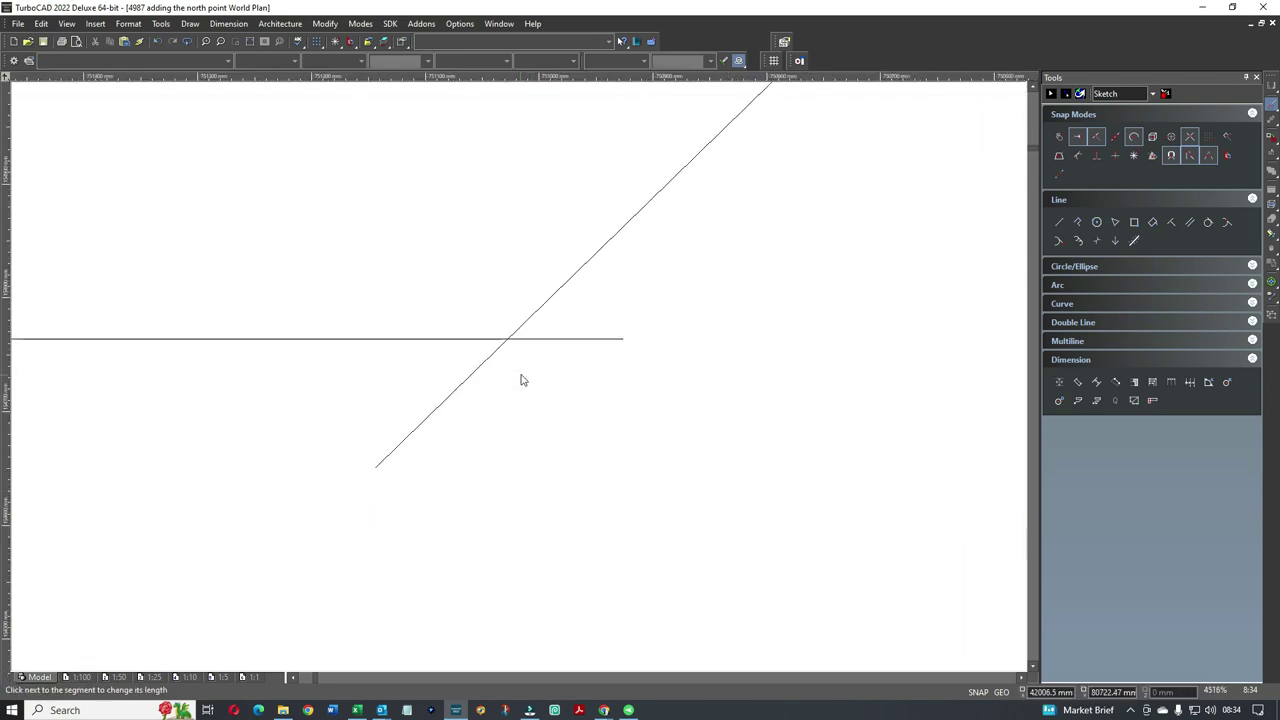
click(607, 342)
click(505, 341)
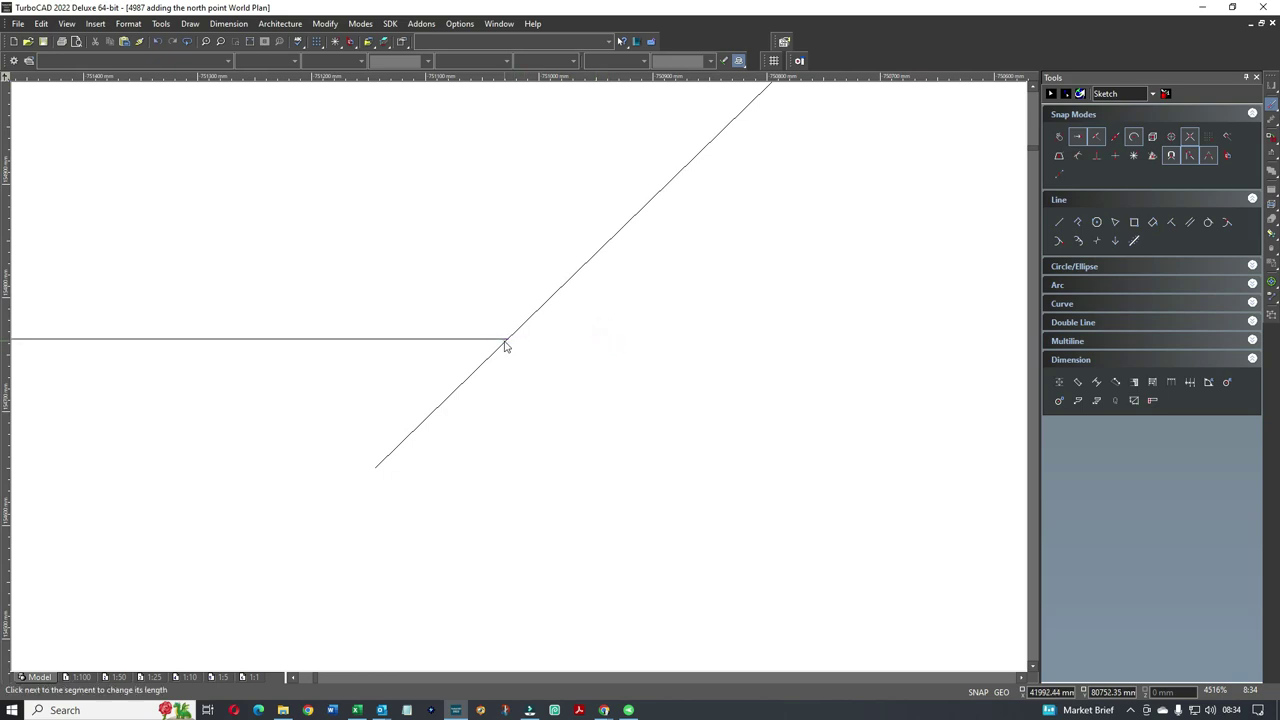
click(411, 434)
click(510, 343)
Fit the lower and upper horizontal bay lines to the left diagonal at clean corners
scroll(407, 382, down, 5)
scroll(386, 380, up, 4)
click(583, 350)
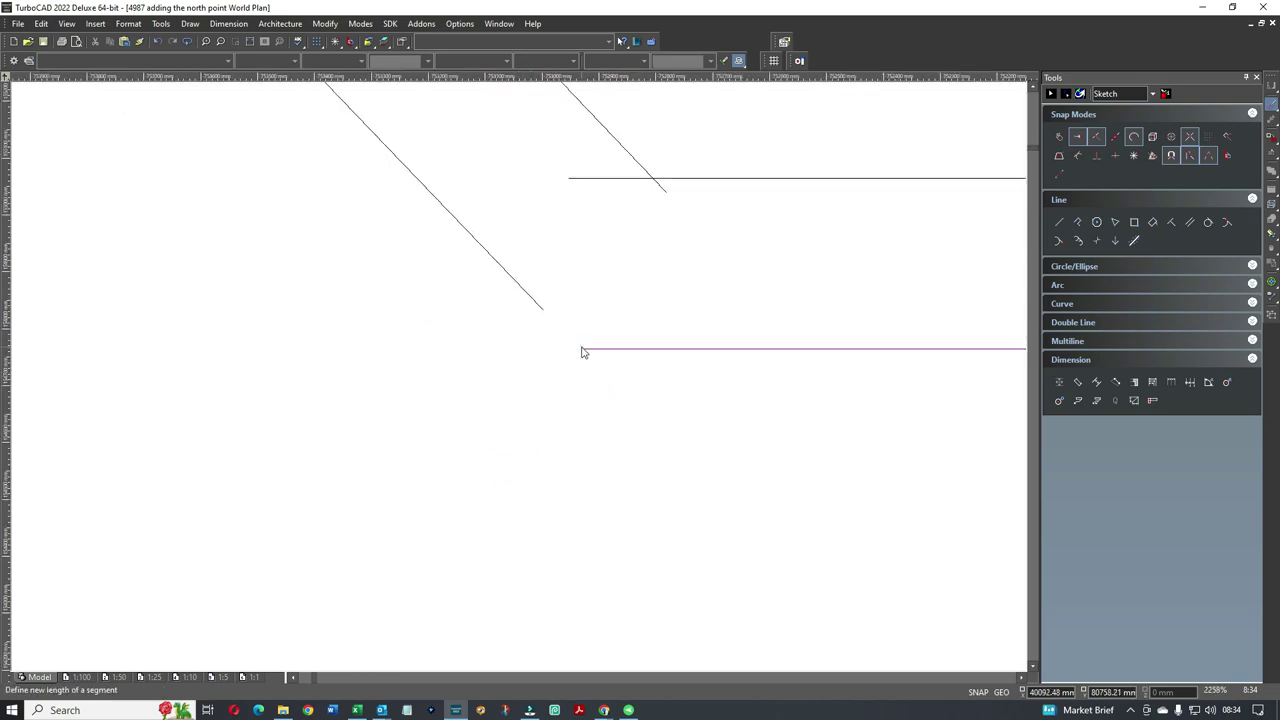
click(517, 353)
click(526, 300)
click(583, 364)
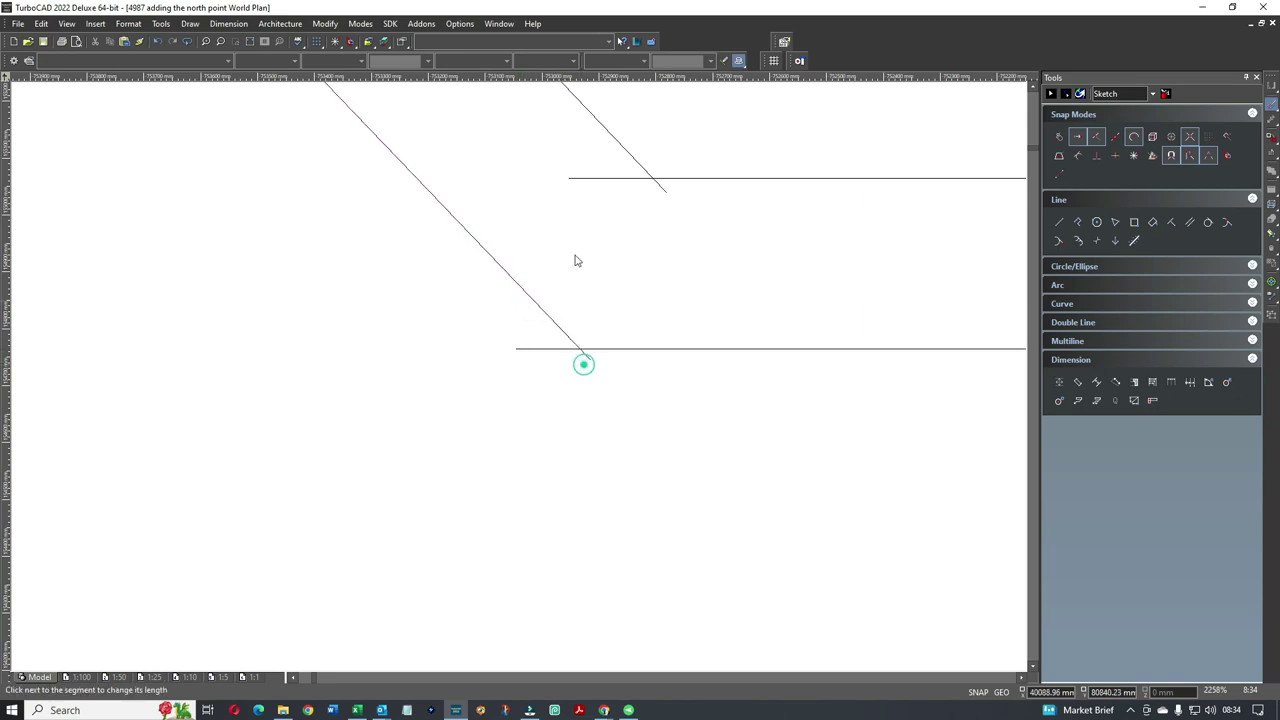
click(578, 182)
click(664, 193)
click(665, 192)
click(650, 185)
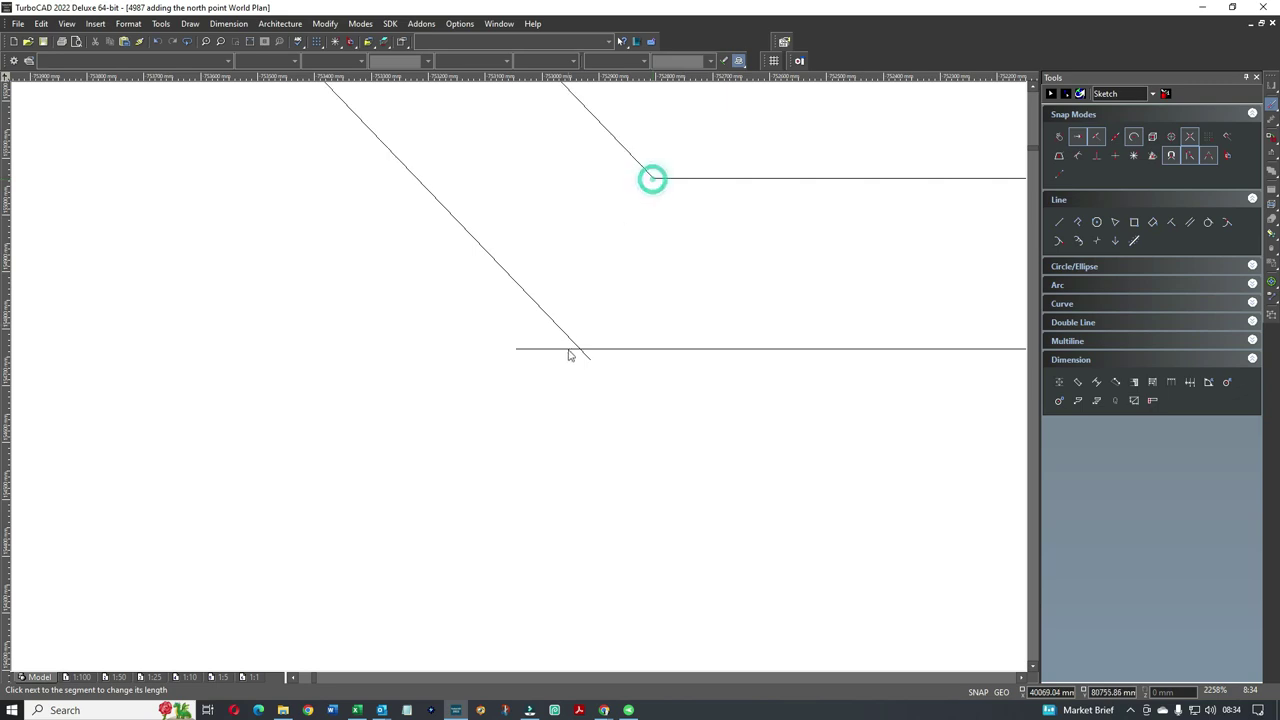
Set the lower horizontal segment's end at the corner and end the left outer diagonal on the wall
click(522, 353)
click(578, 351)
scroll(517, 378, down, 4)
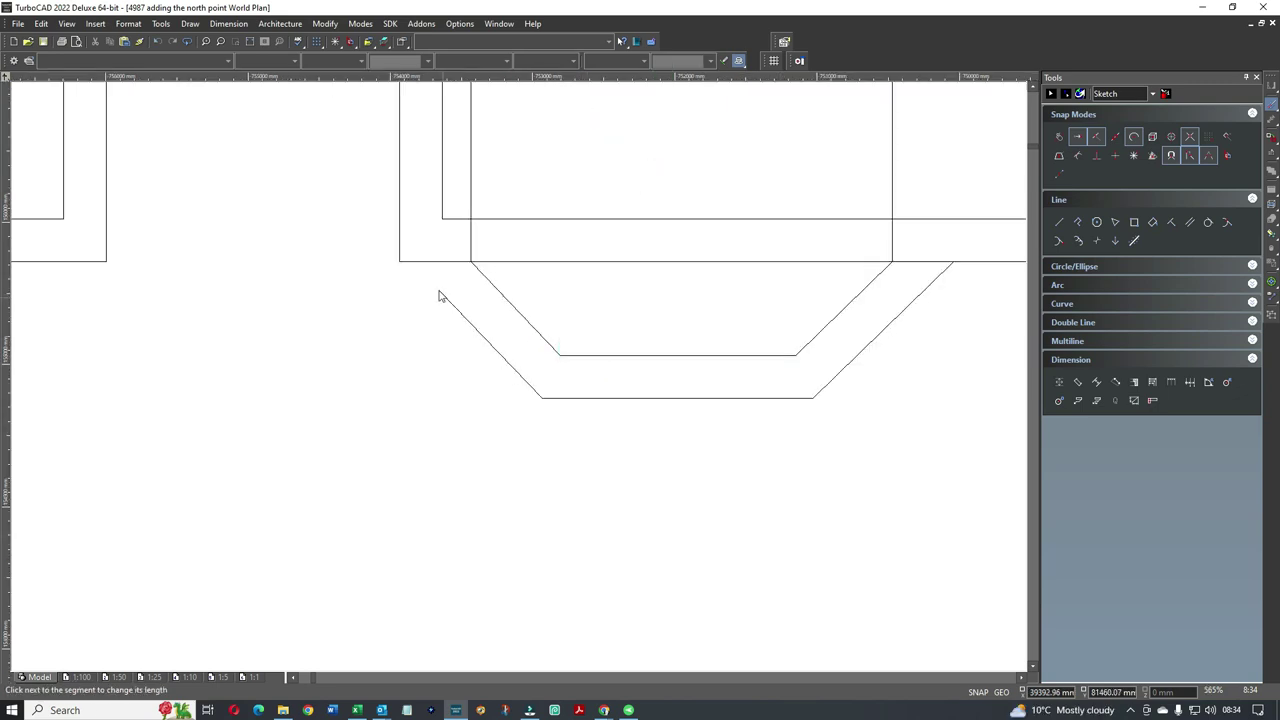
scroll(524, 388, down, 2)
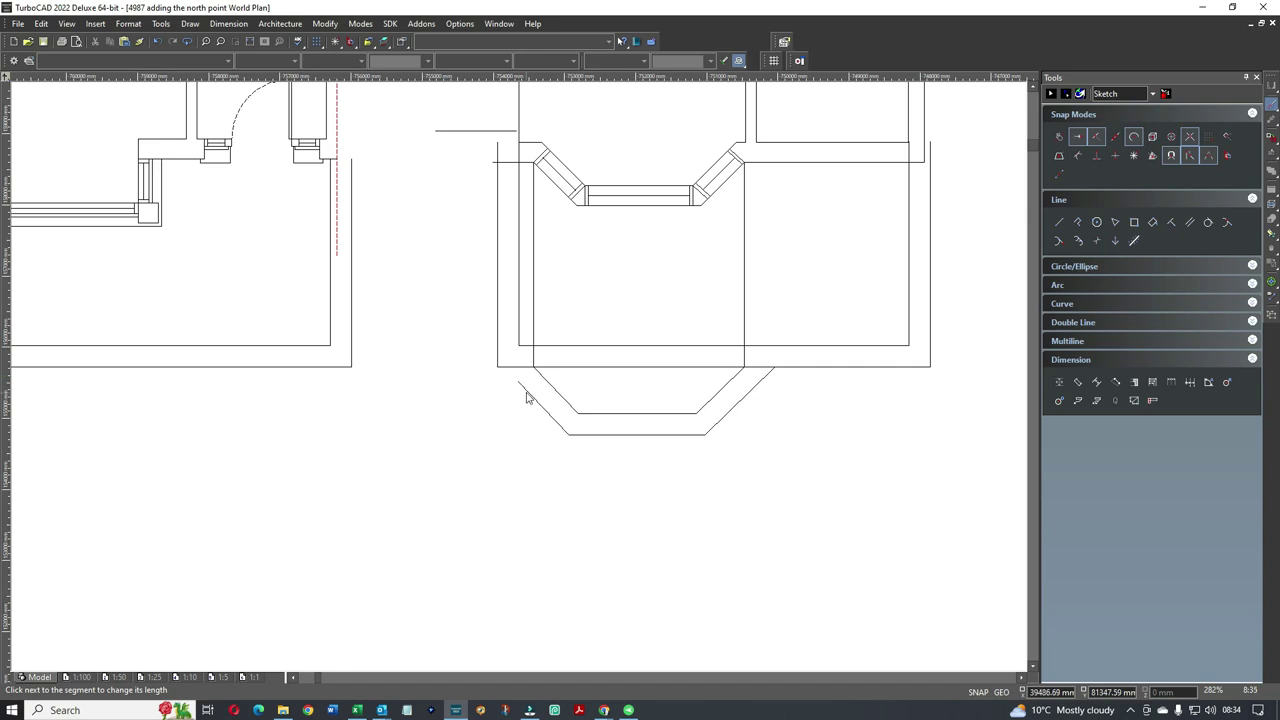
scroll(519, 405, down, 2)
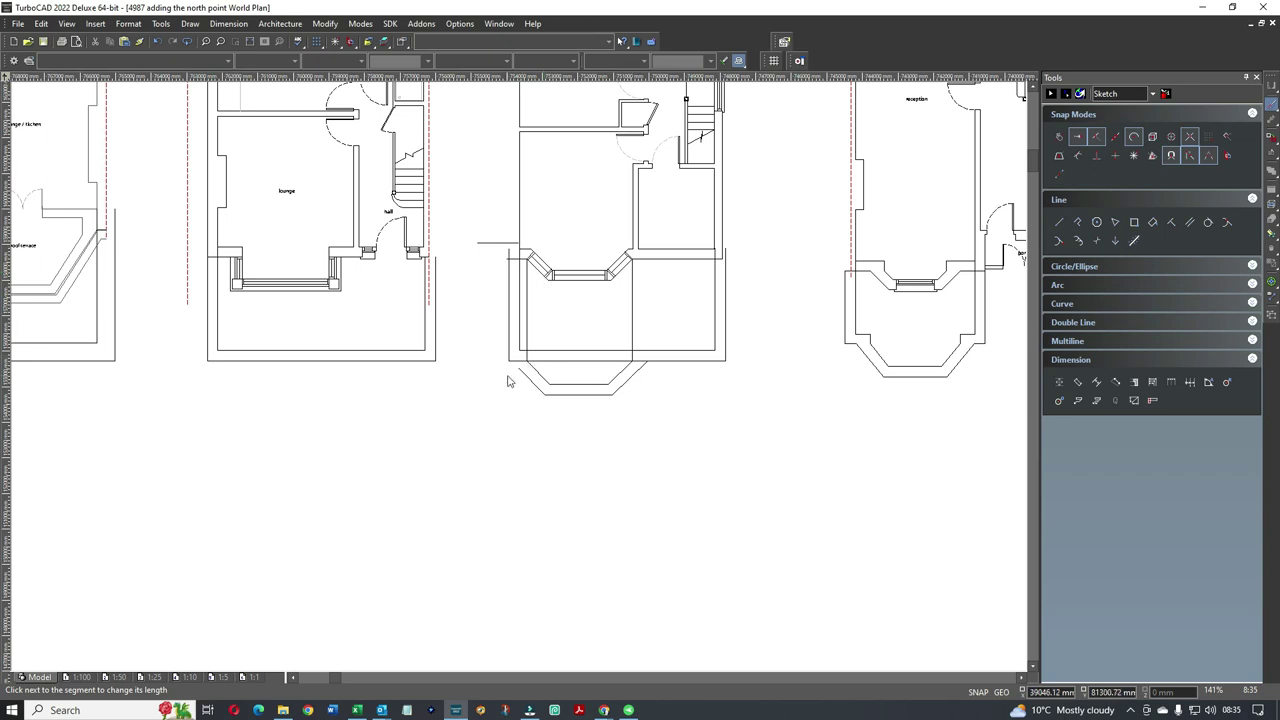
scroll(507, 381, down, 1)
scroll(519, 383, up, 3)
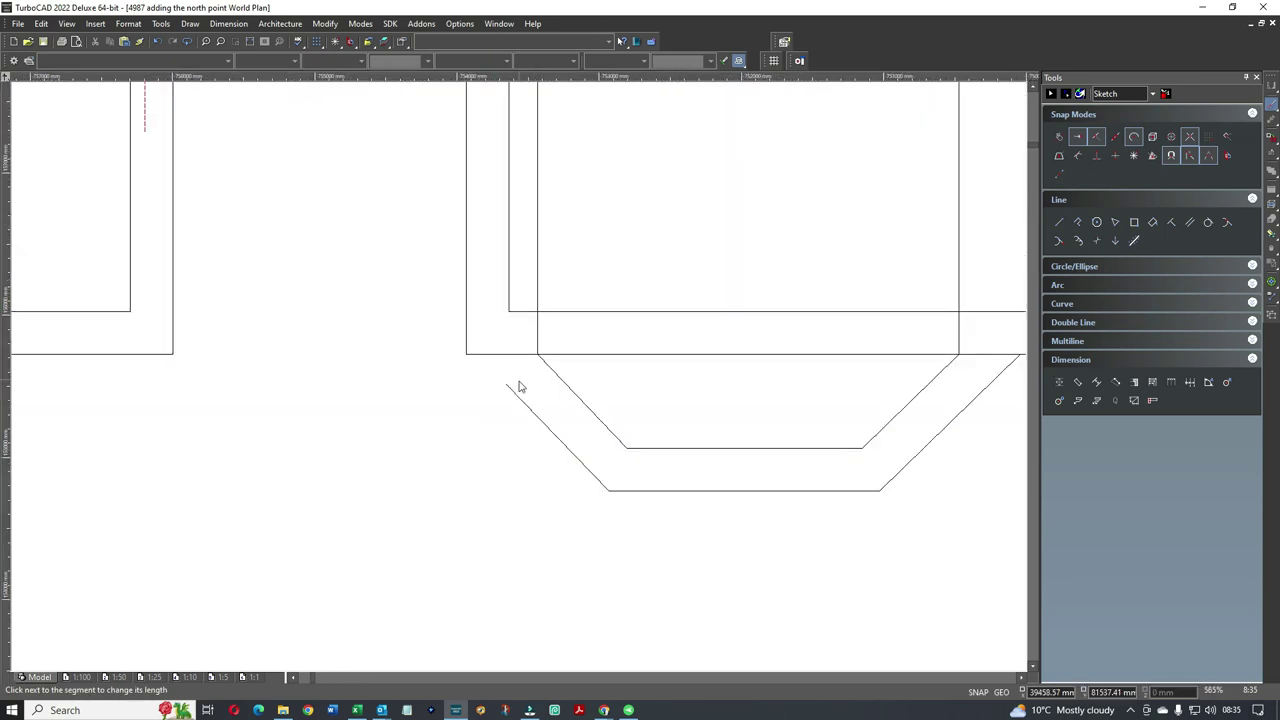
click(538, 423)
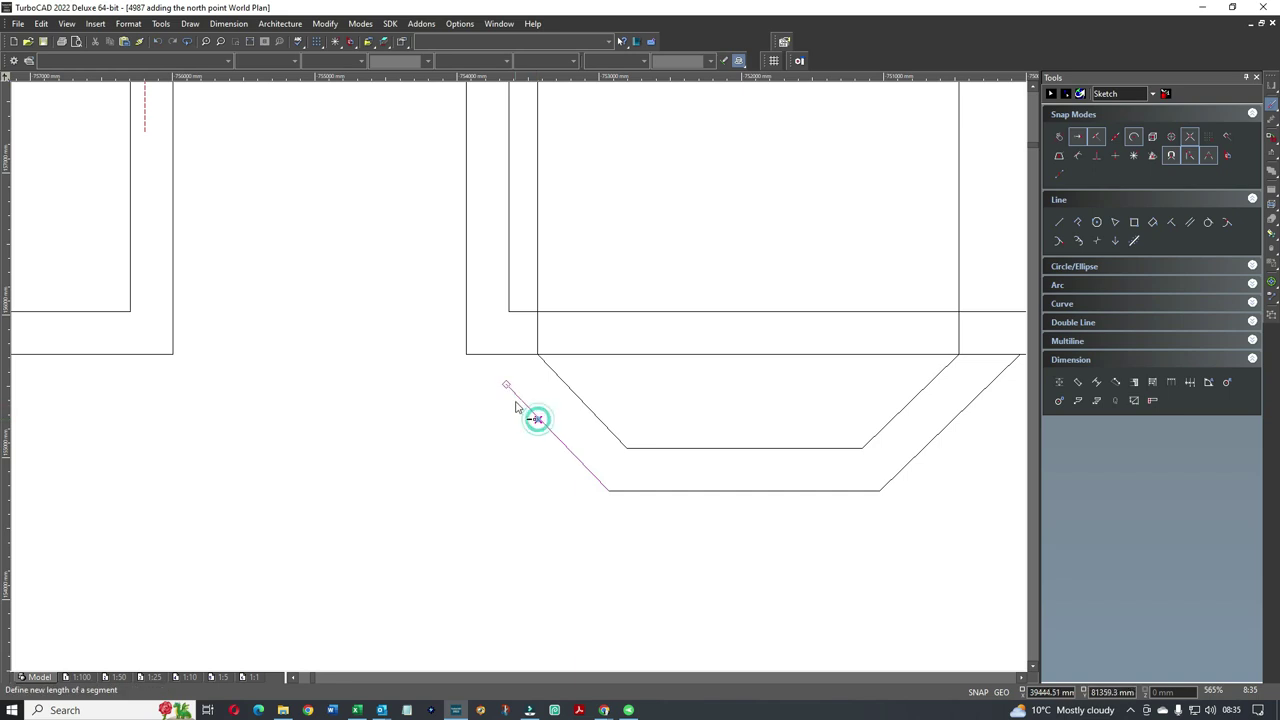
scroll(463, 350, up, 3)
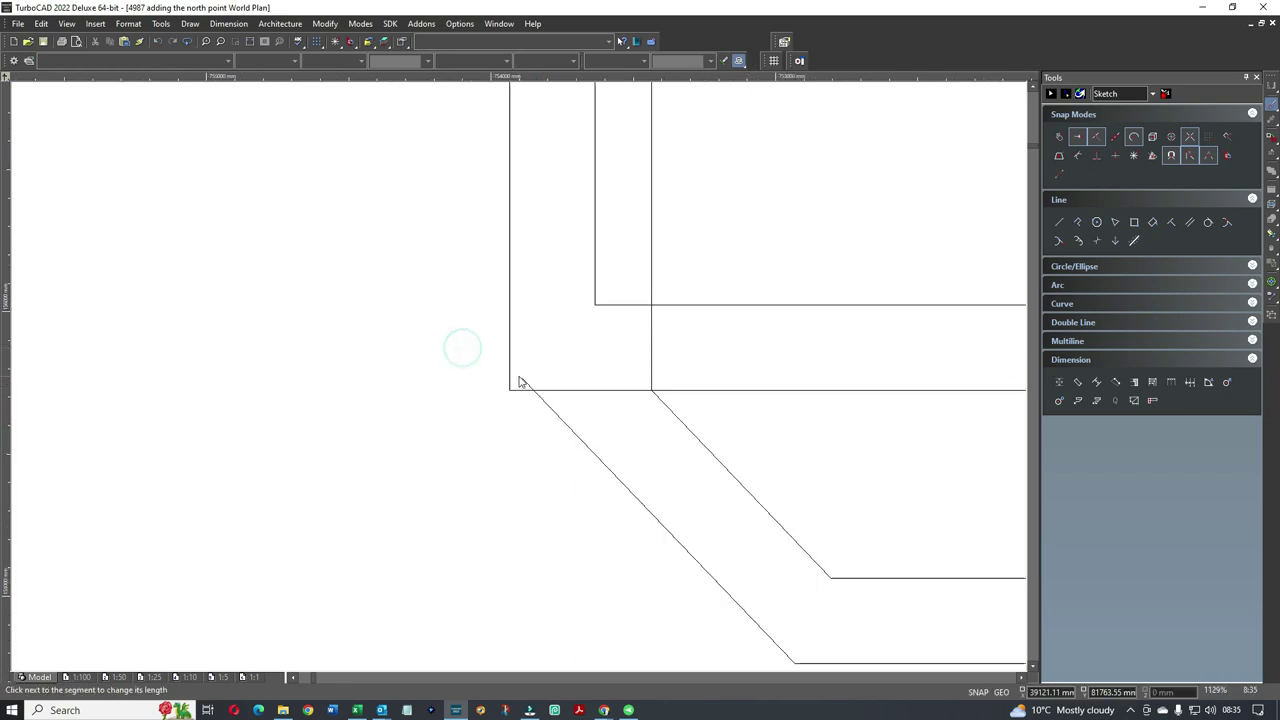
click(575, 435)
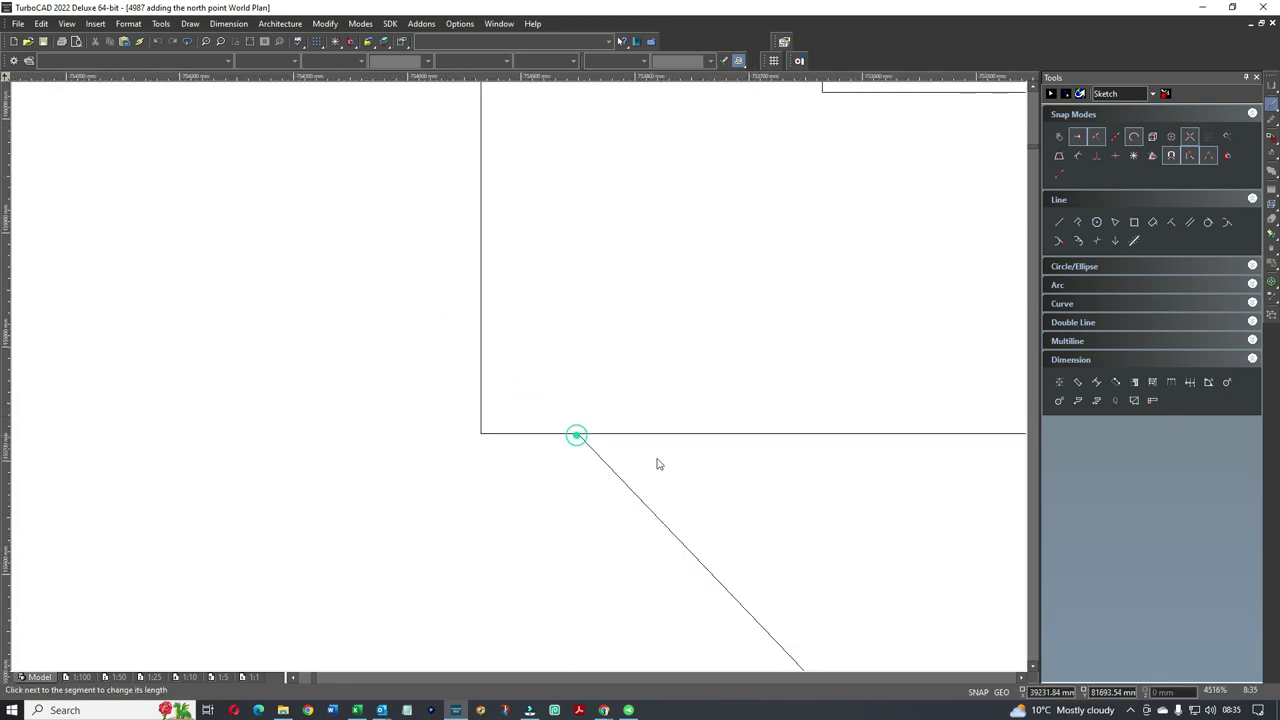
scroll(519, 383, down, 3)
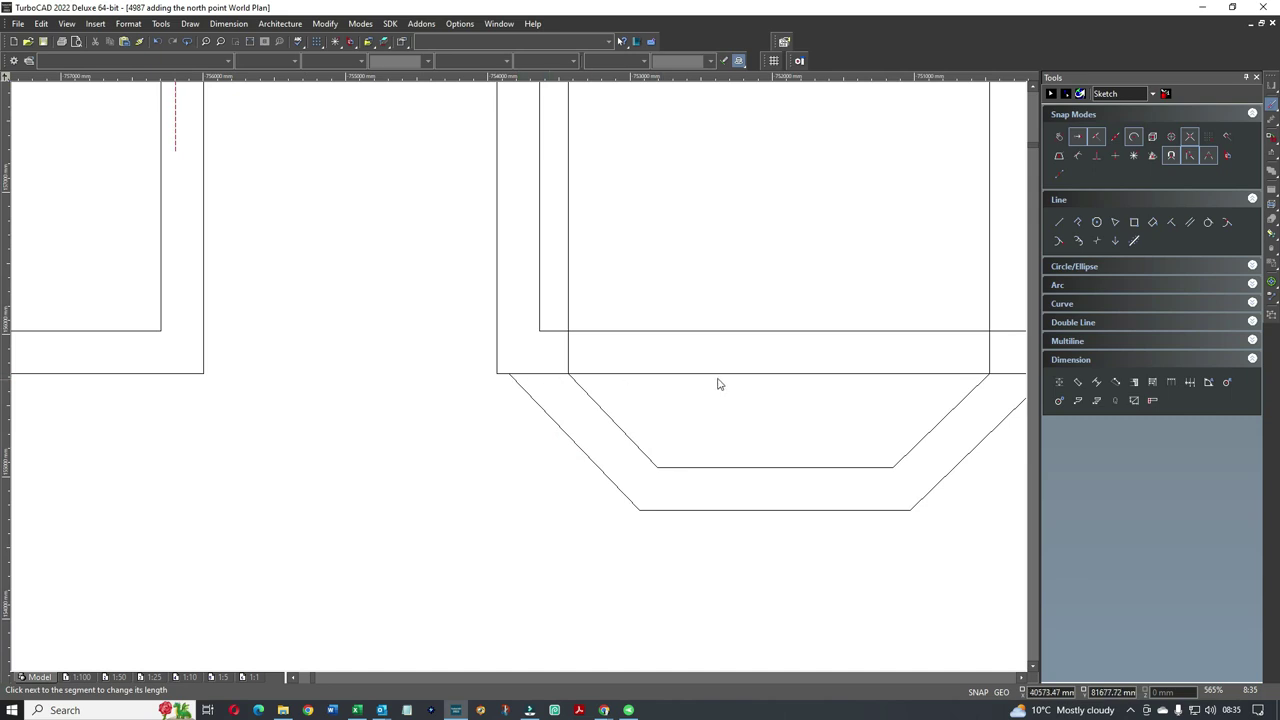
Trim the inner and front wall lines to the bay corner, and join the inner diagonal and vertical
click(937, 329)
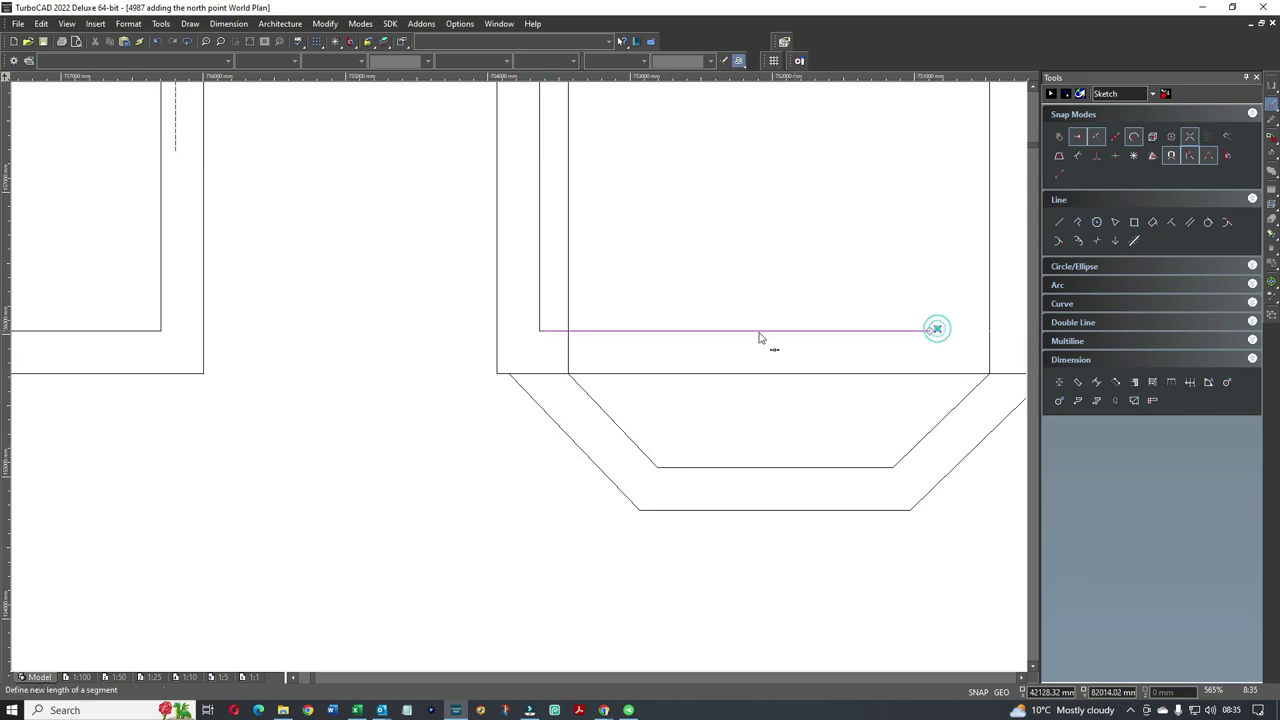
click(569, 332)
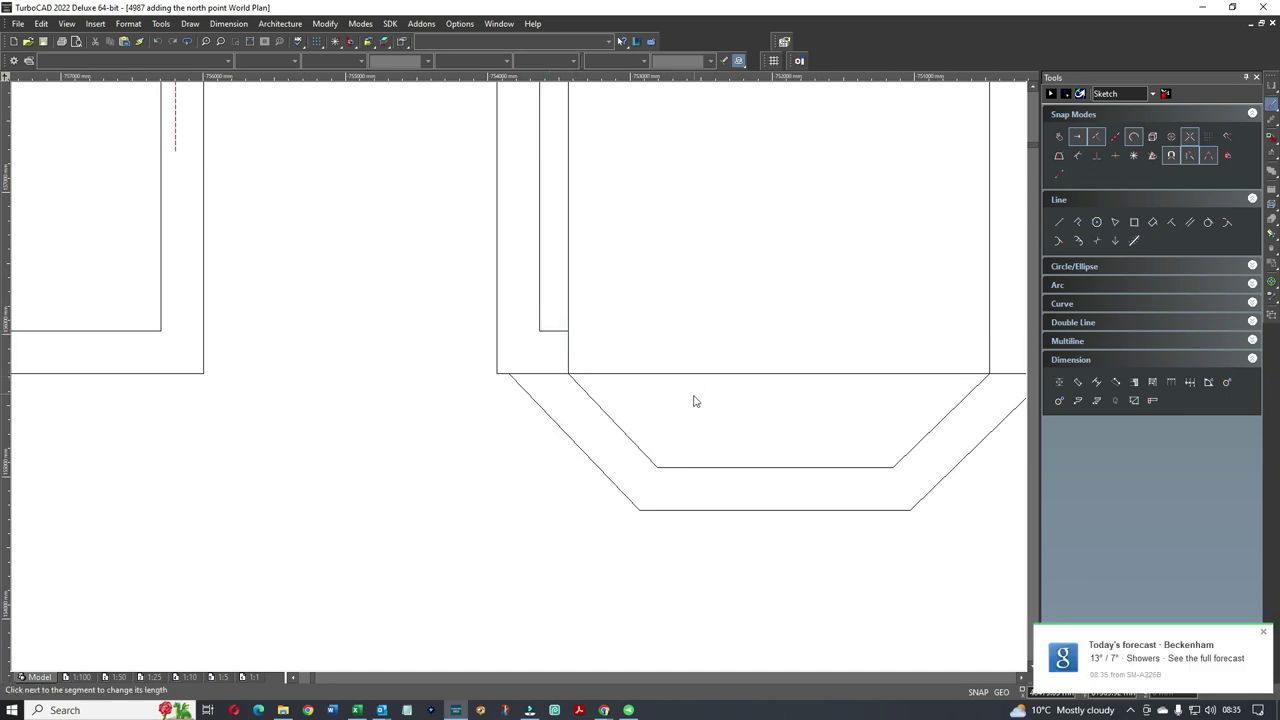
click(874, 372)
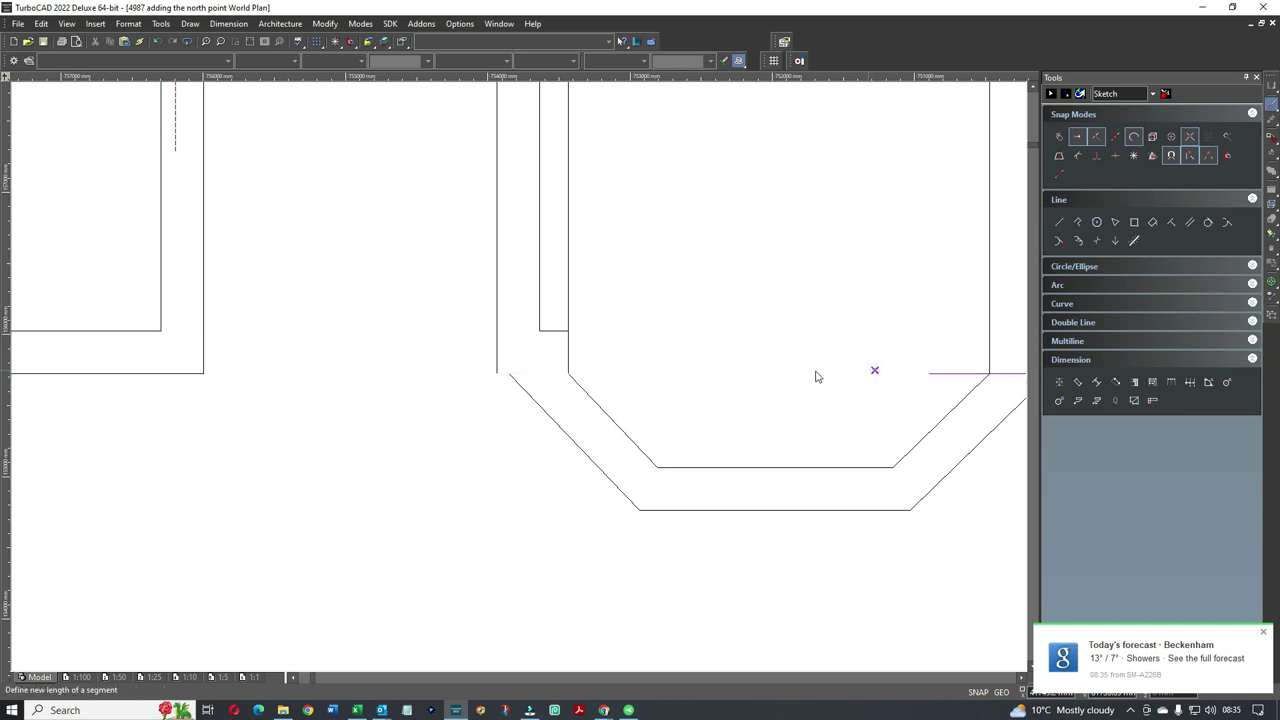
click(571, 375)
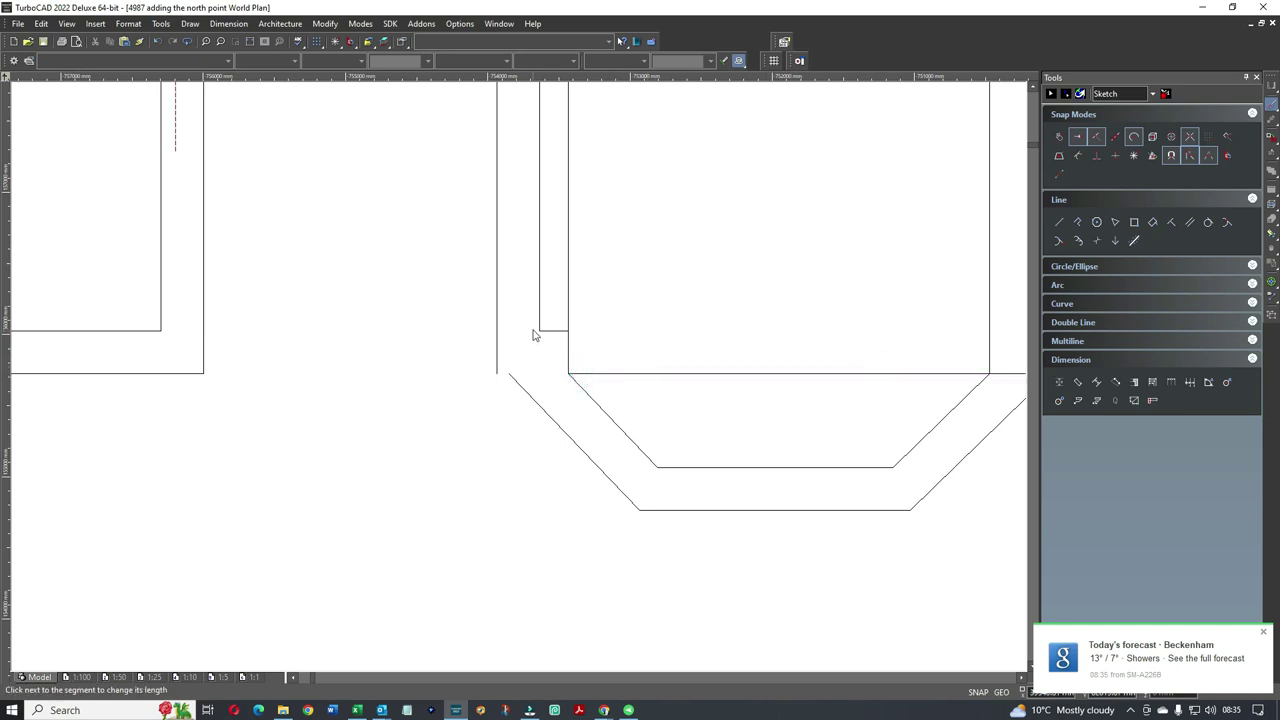
click(584, 396)
click(540, 331)
scroll(540, 326, up, 4)
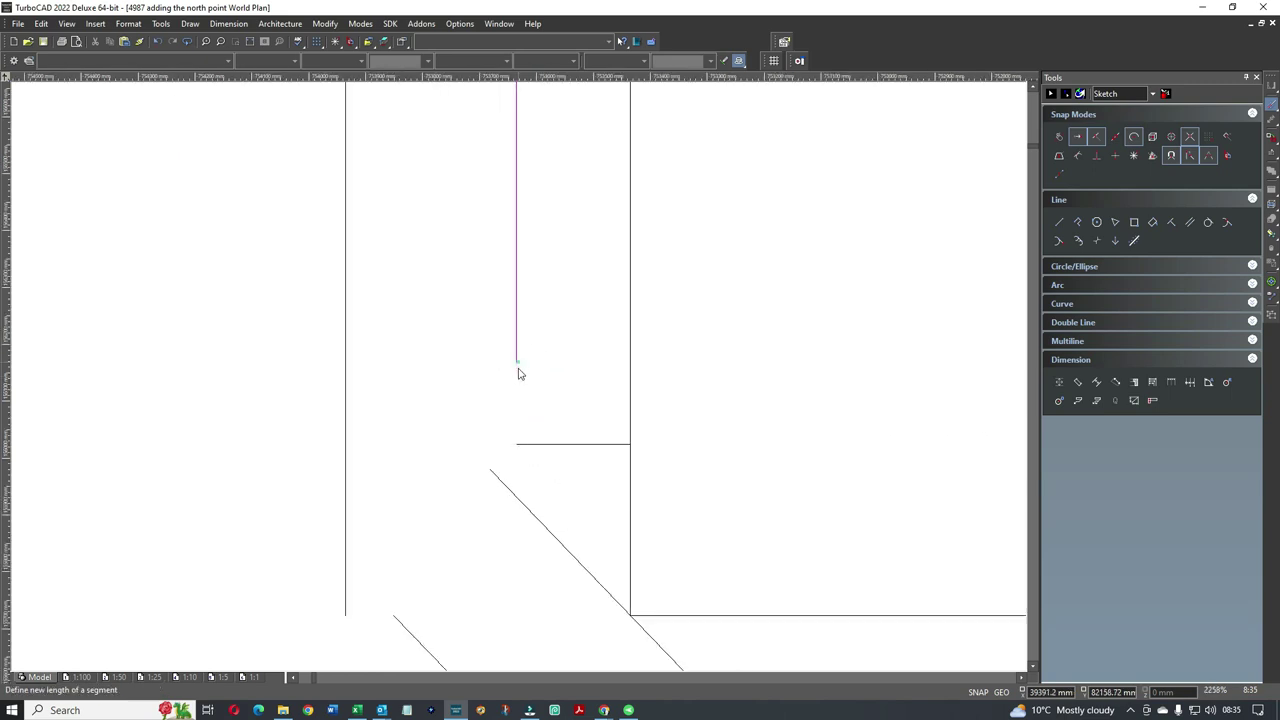
click(522, 512)
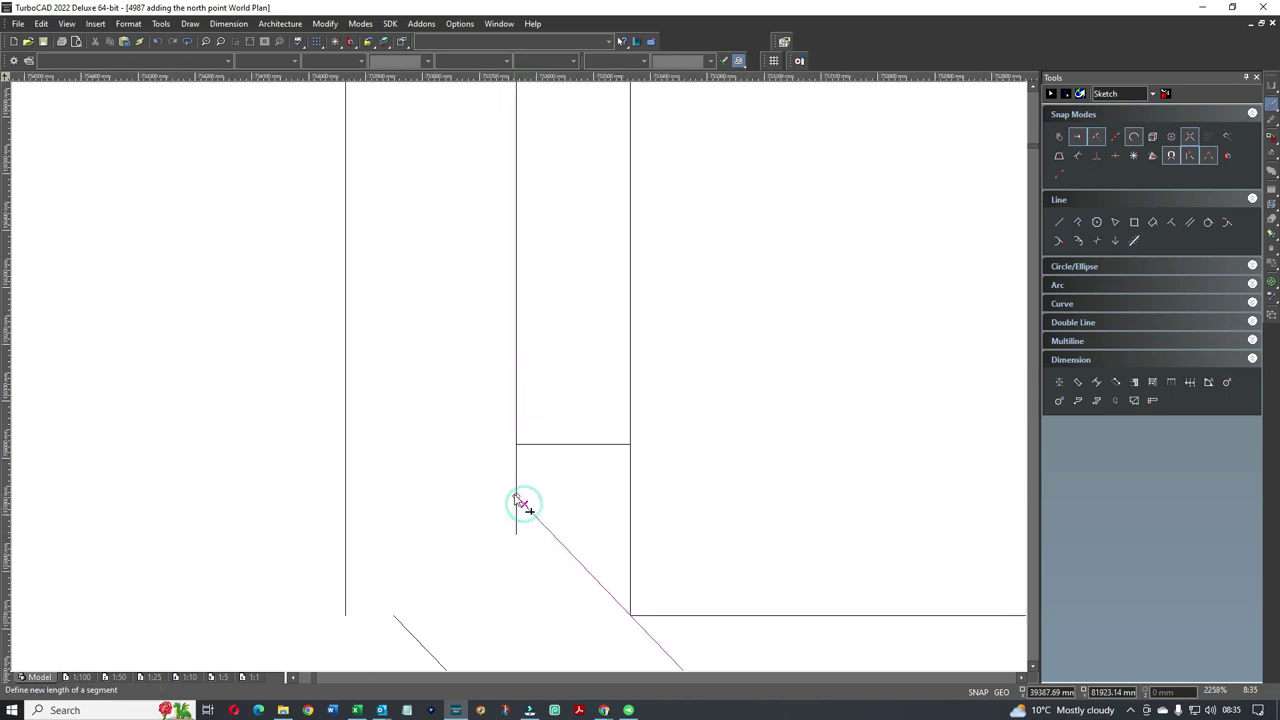
click(516, 497)
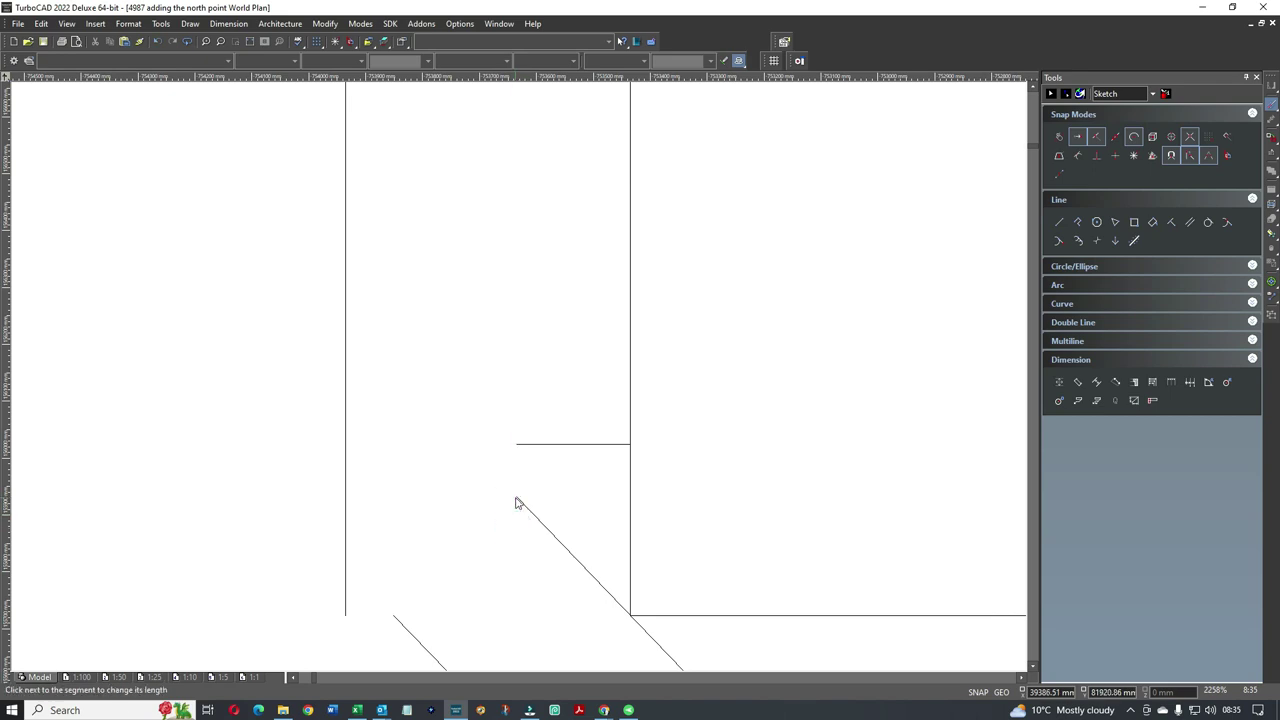
scroll(516, 380, down, 2)
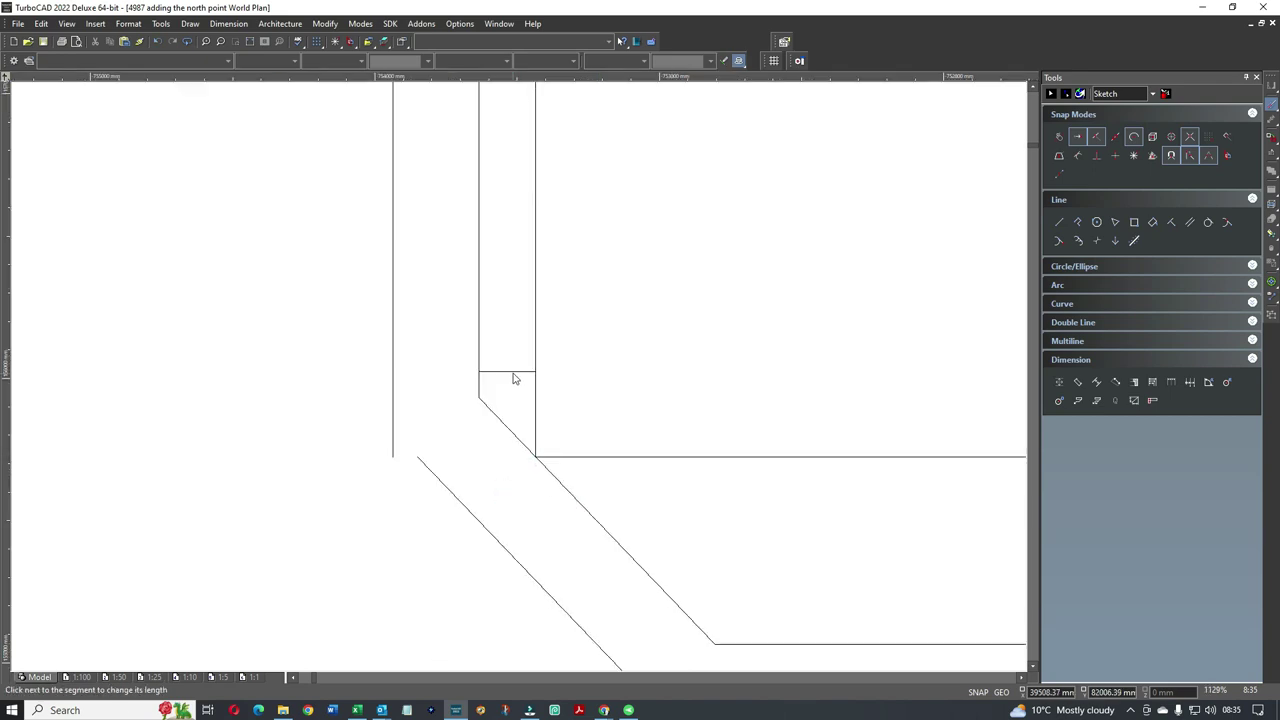
key(Escape)
Delete the leftover short horizontal segment and the stray inner vertical line
click(514, 373)
key(Delete)
scroll(518, 395, down, 2)
click(527, 370)
key(Delete)
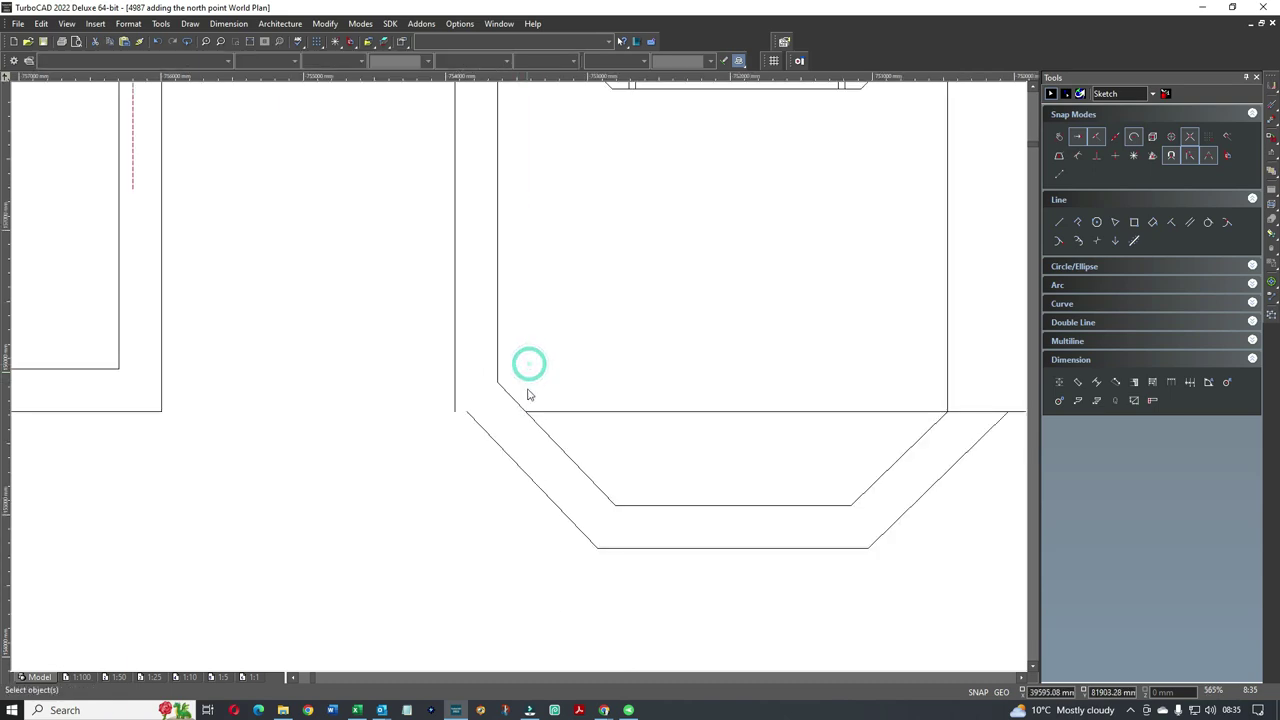
click(470, 418)
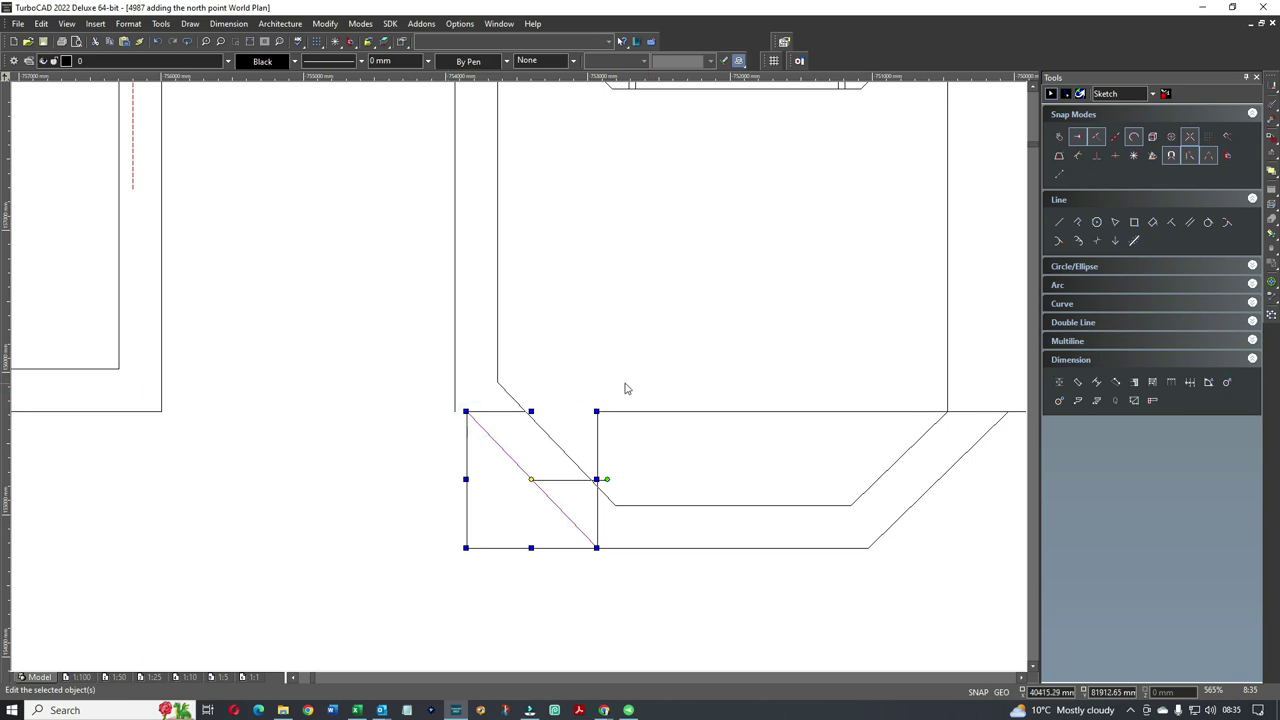
Extend the outer bay diagonal to the vertical wall line and resize the bay-mouth horizontal segment
right_click(541, 365)
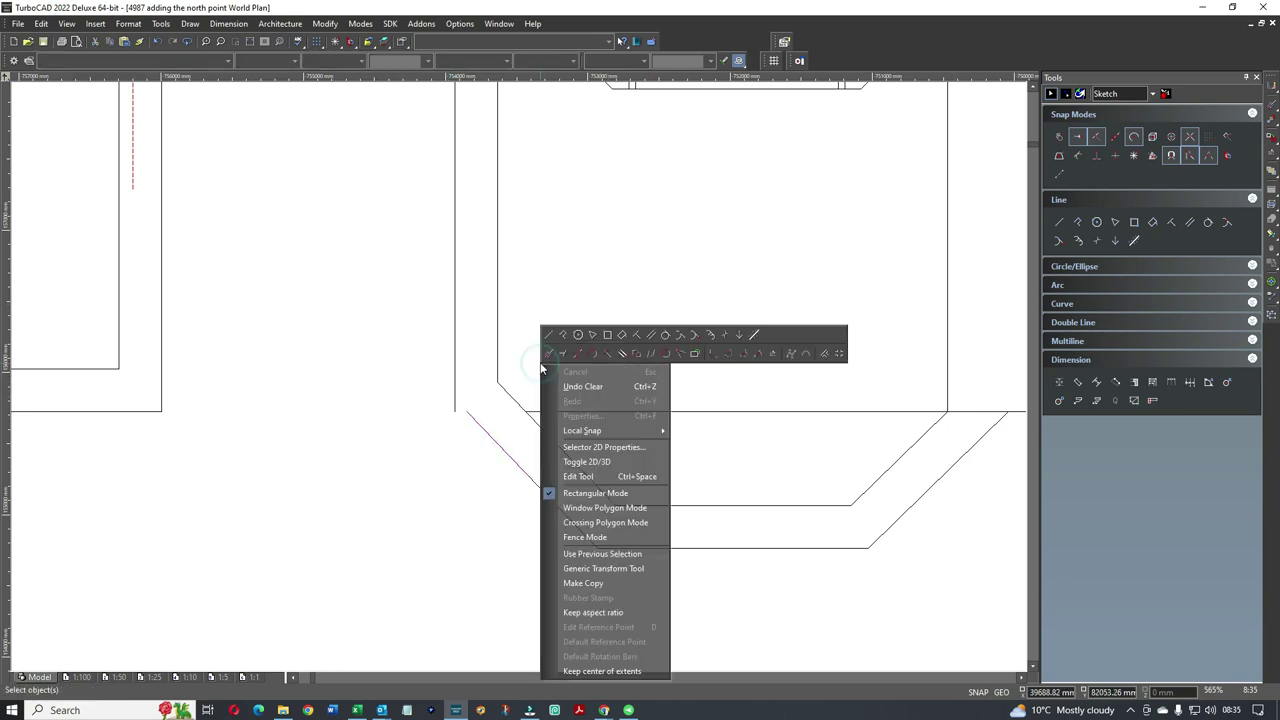
click(570, 383)
click(422, 371)
click(453, 399)
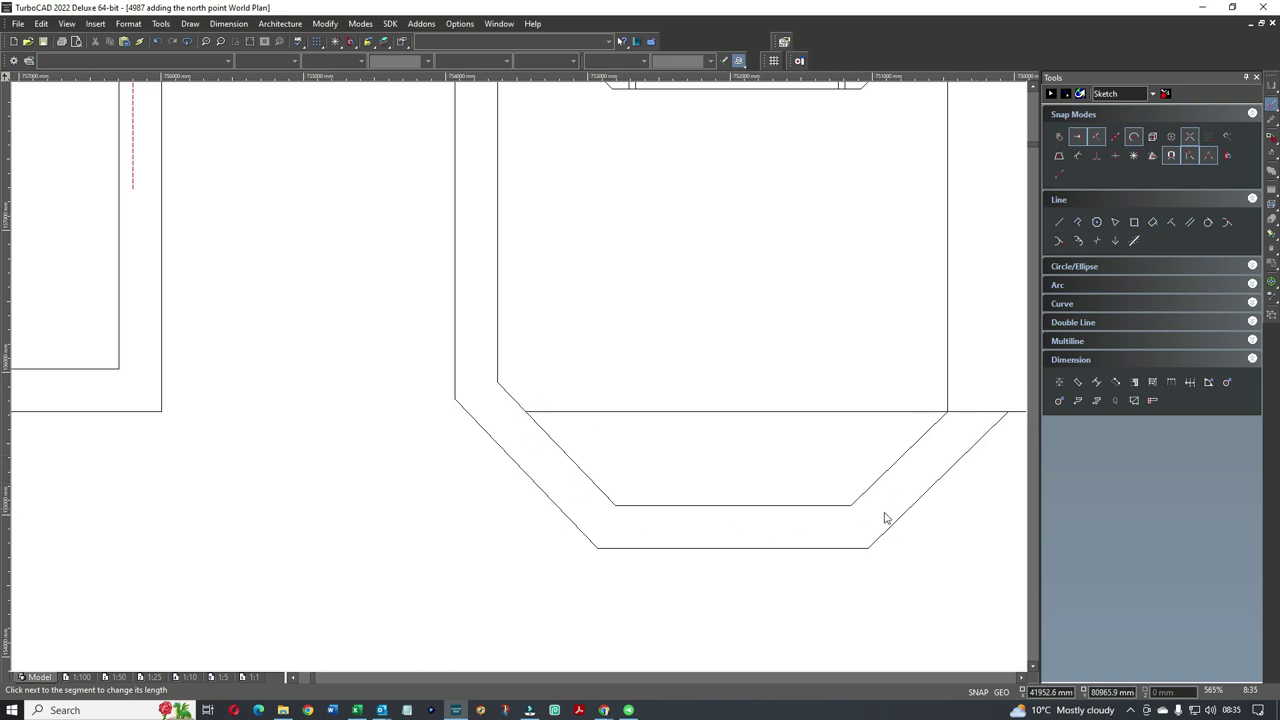
click(656, 411)
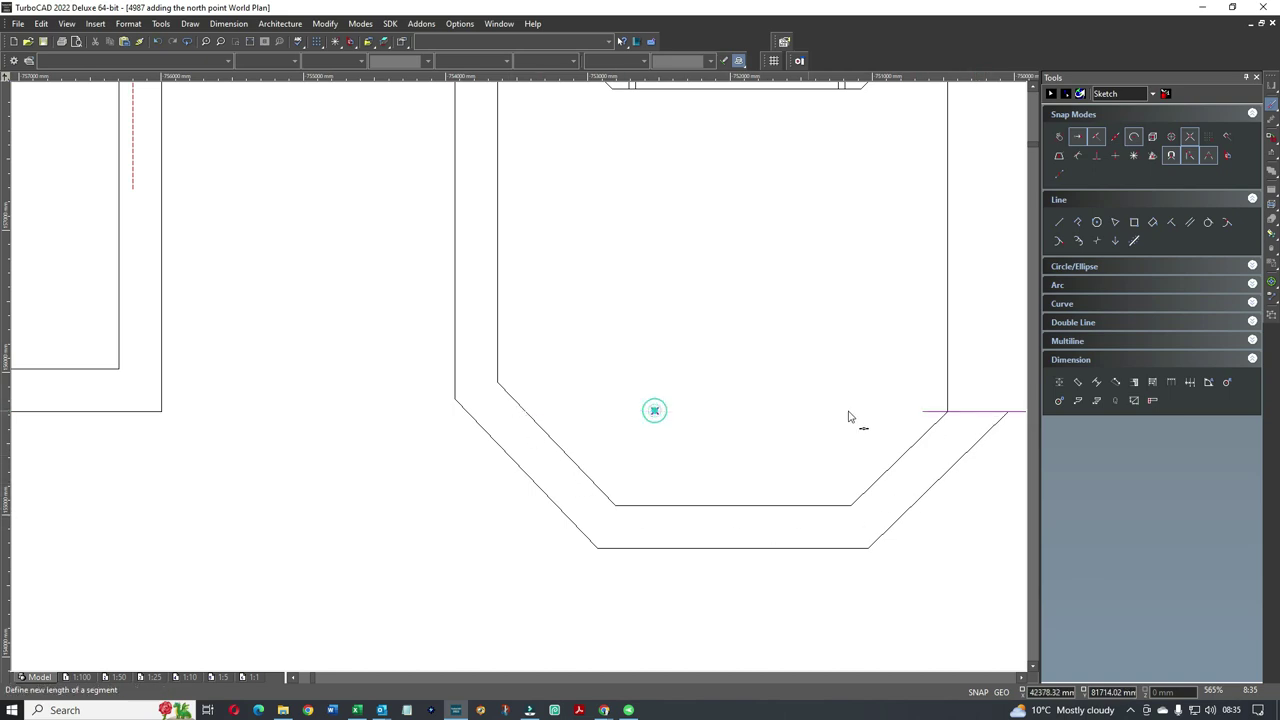
click(1005, 414)
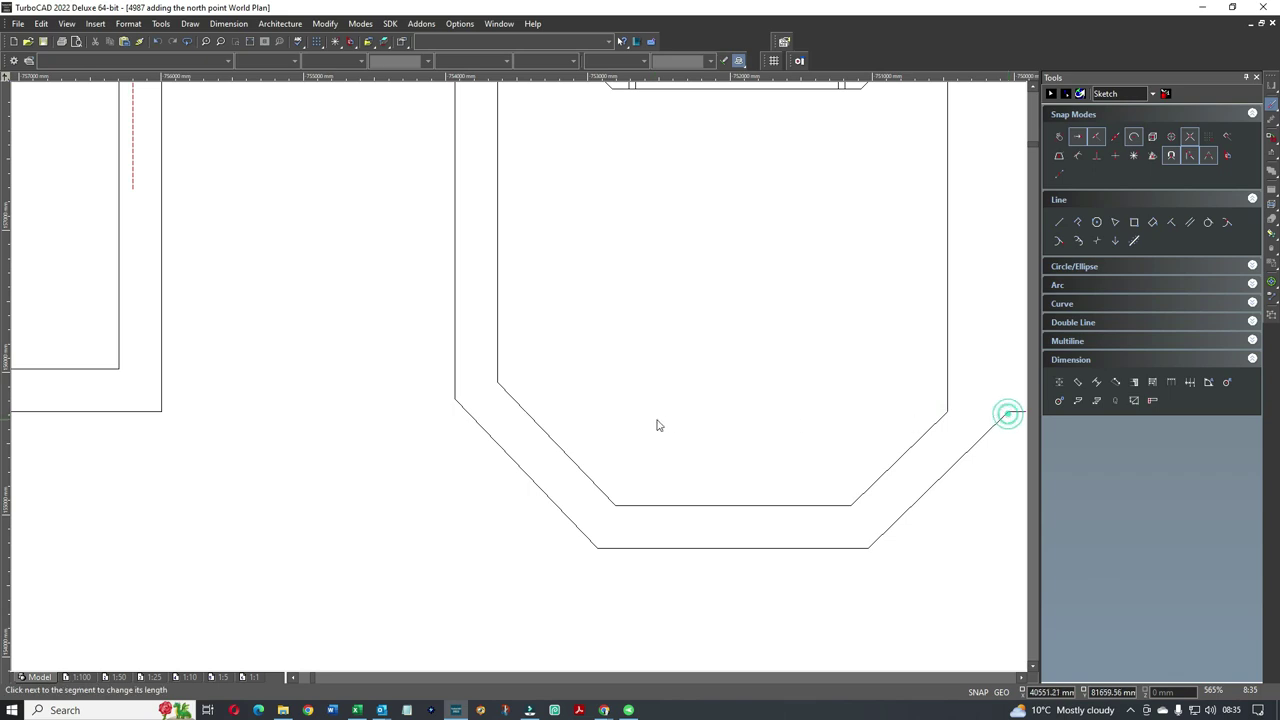
scroll(500, 360, down, 3)
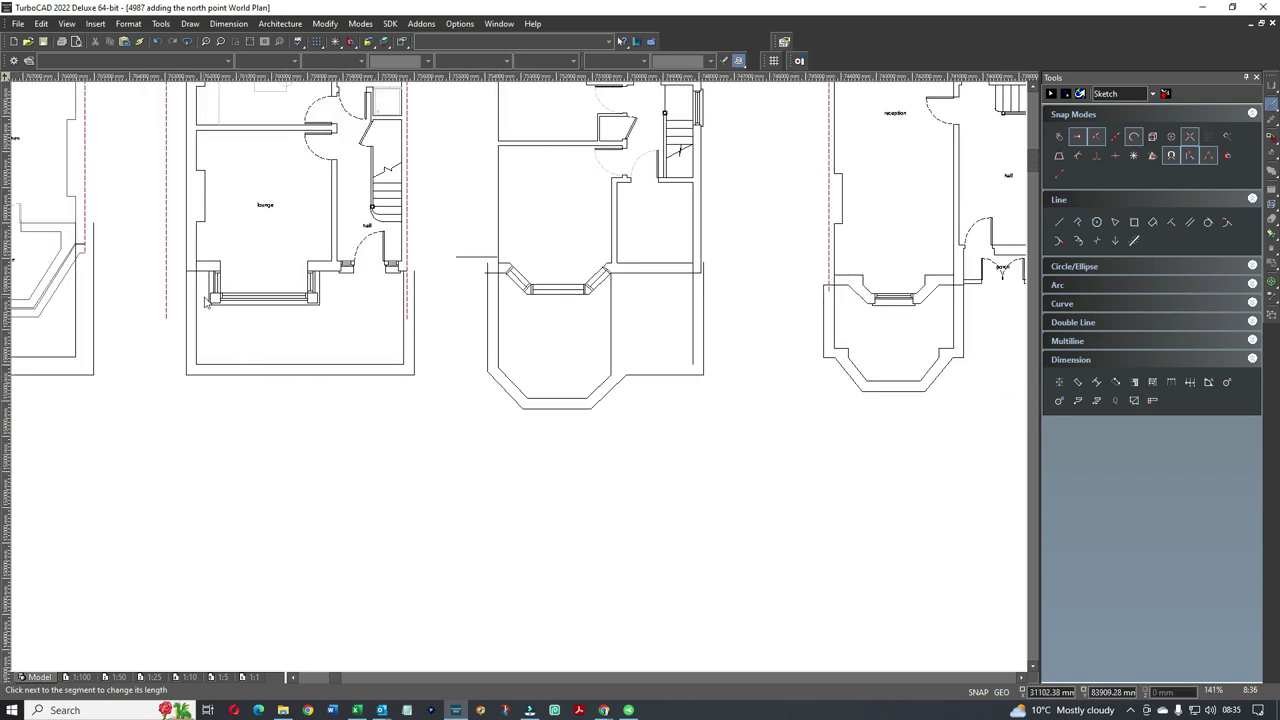
Draw two vertical lines straight down from both lounge bay-window corners to the same depth
scroll(205, 302, up, 3)
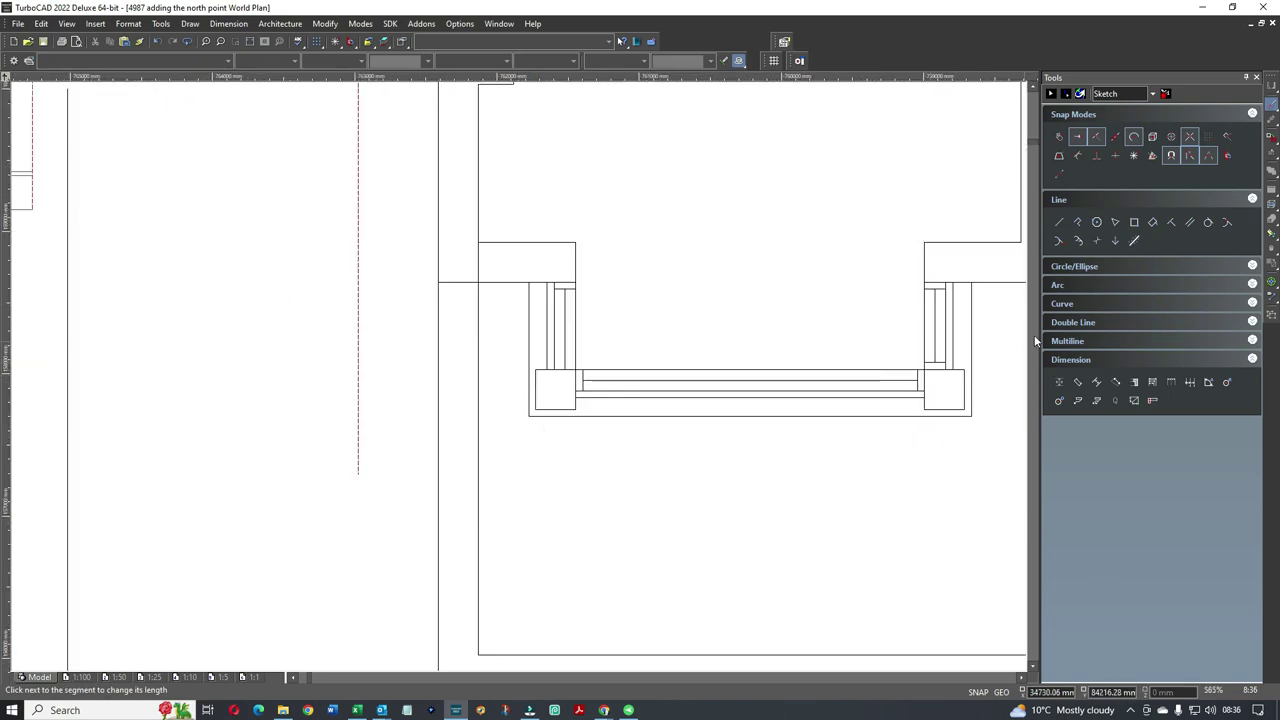
click(1059, 222)
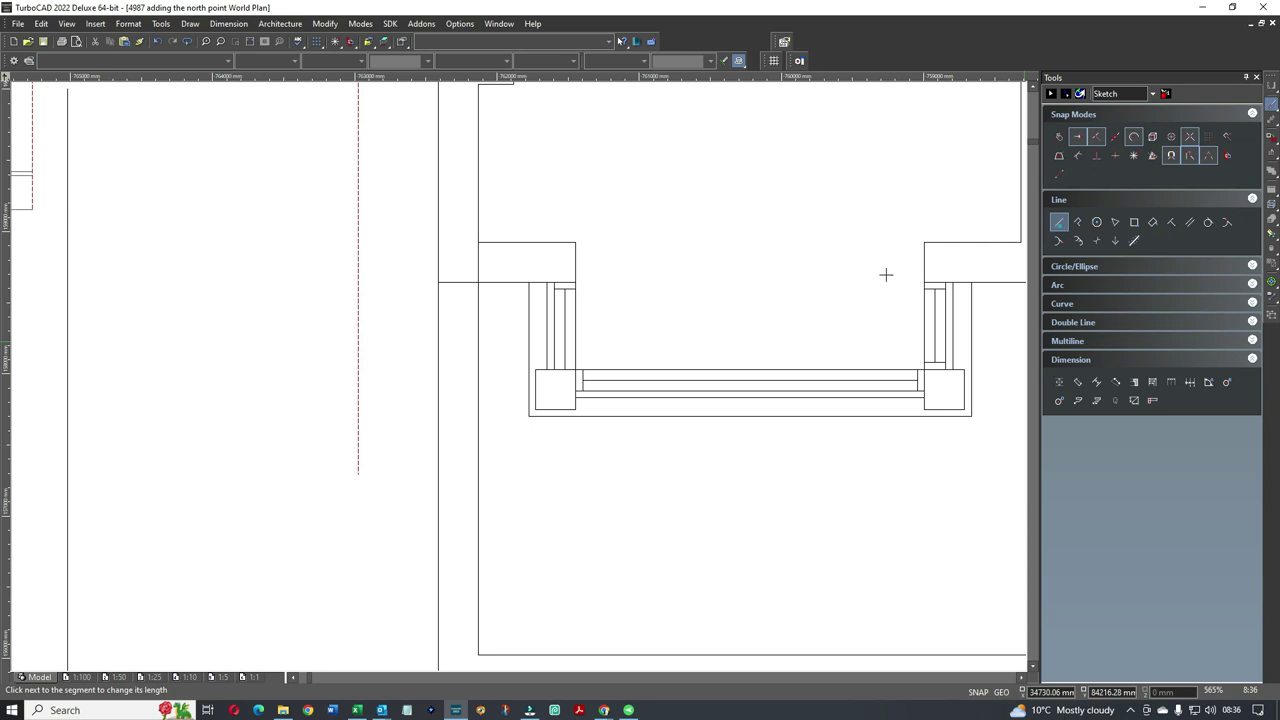
click(527, 416)
scroll(523, 566, down, 2)
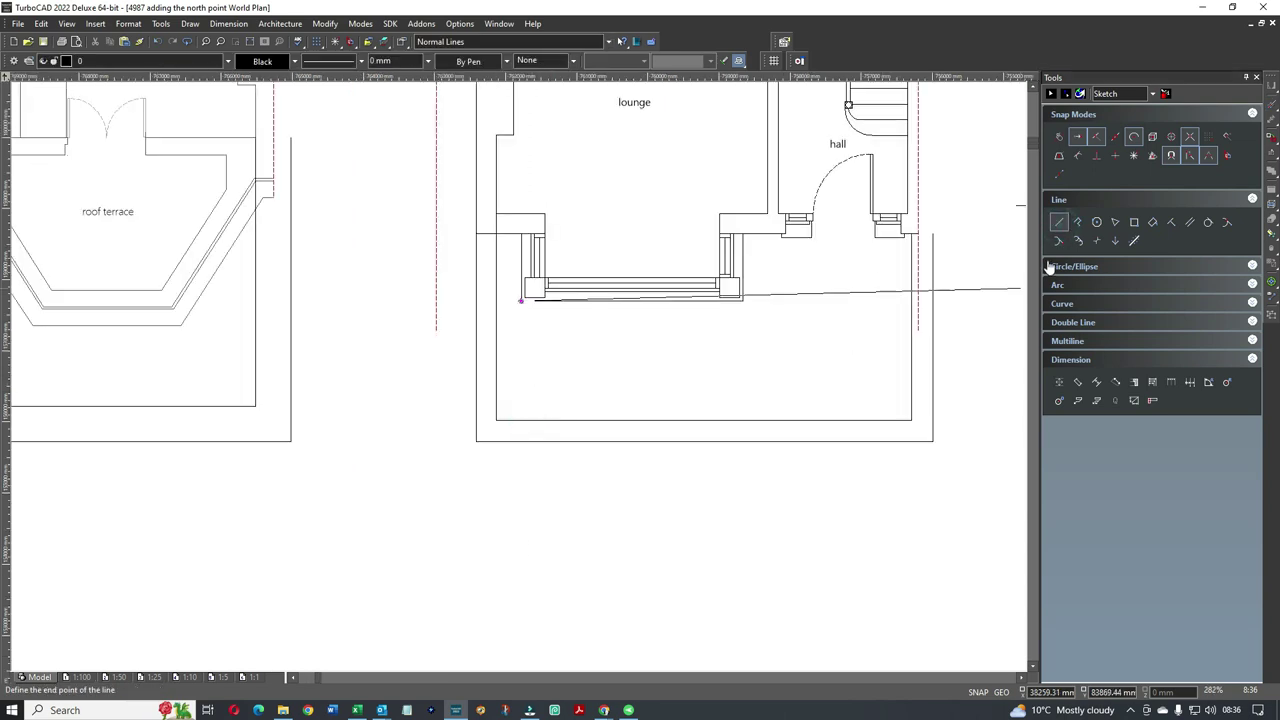
click(1133, 155)
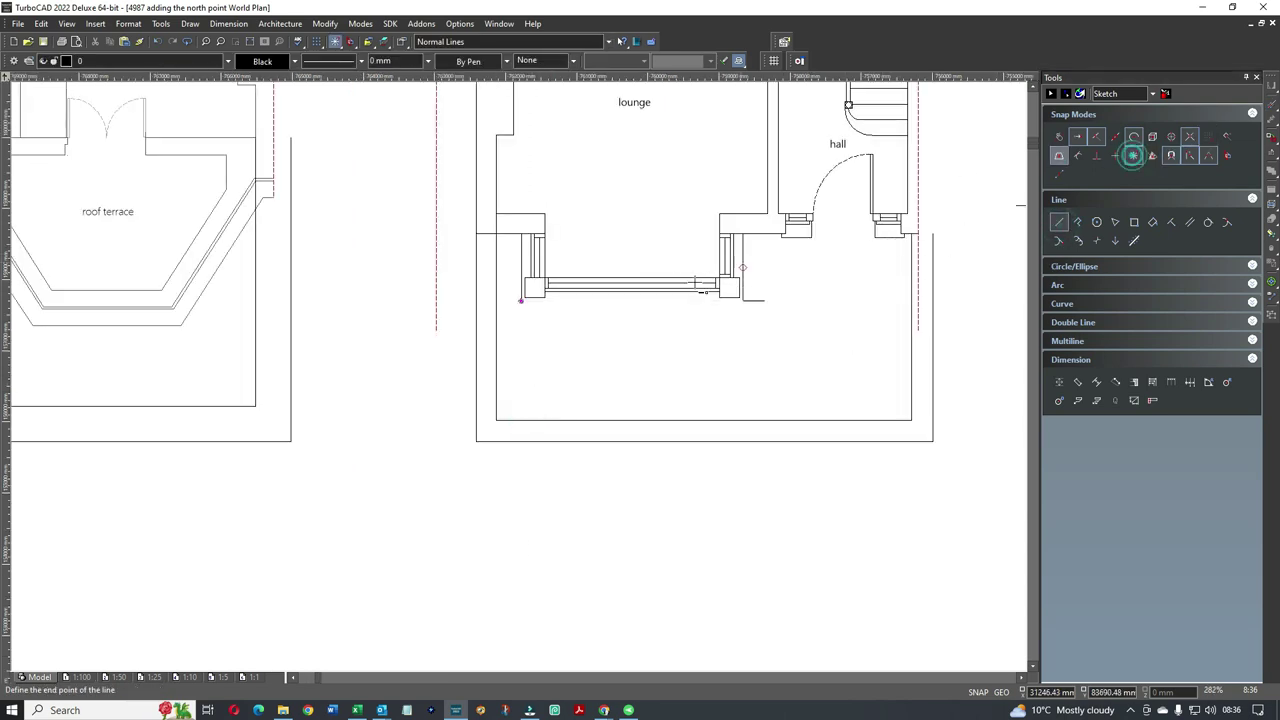
click(531, 503)
click(743, 301)
click(722, 502)
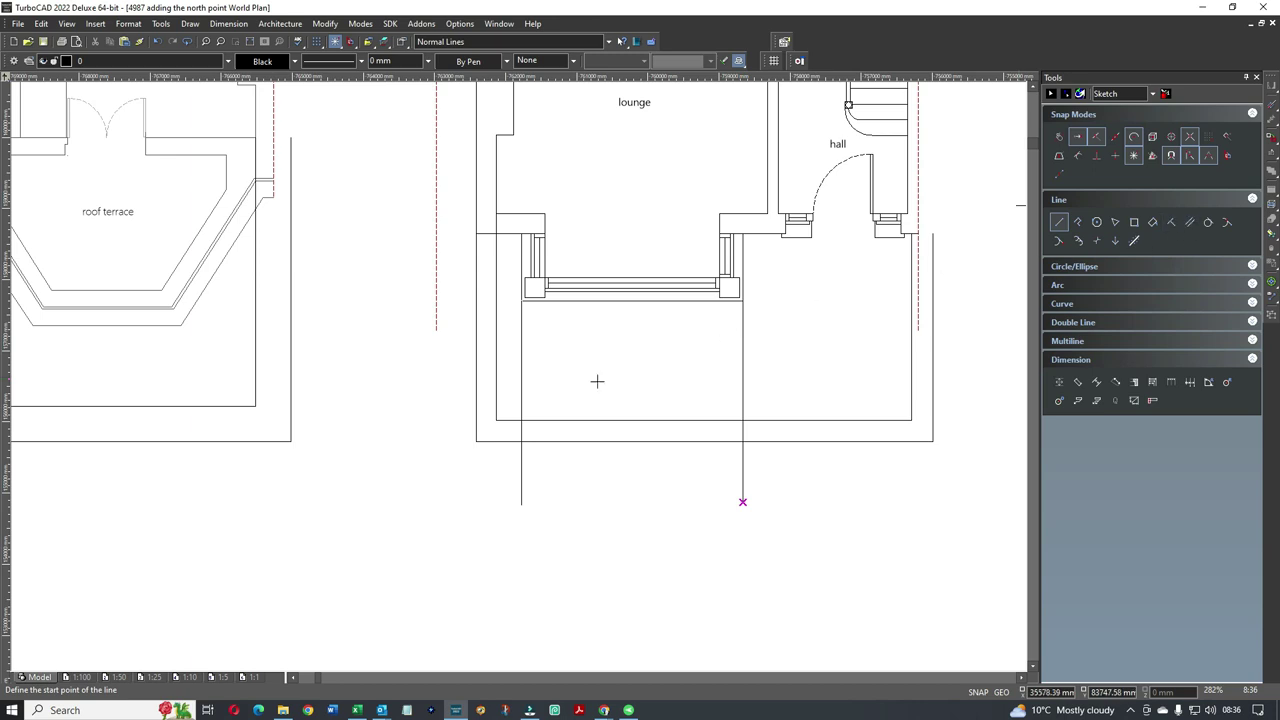
Draw a horizontal line across the bottoms of both verticals
click(480, 494)
click(759, 495)
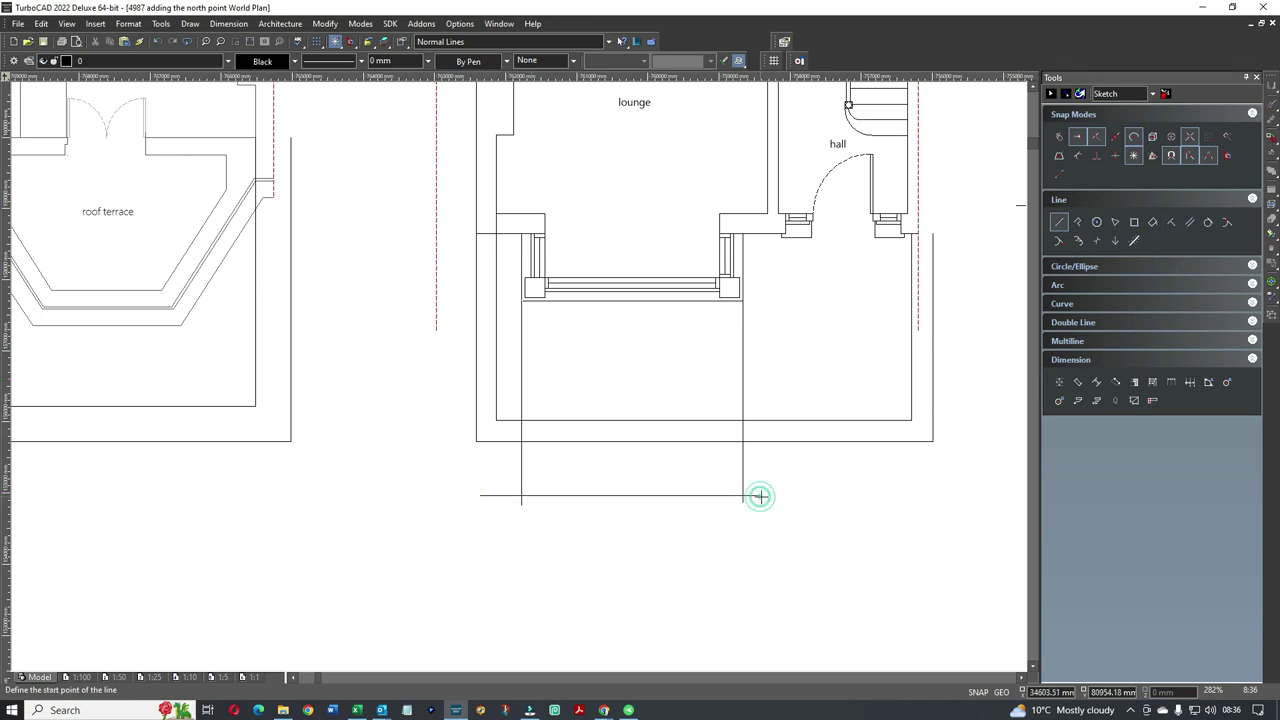
click(1188, 223)
click(521, 457)
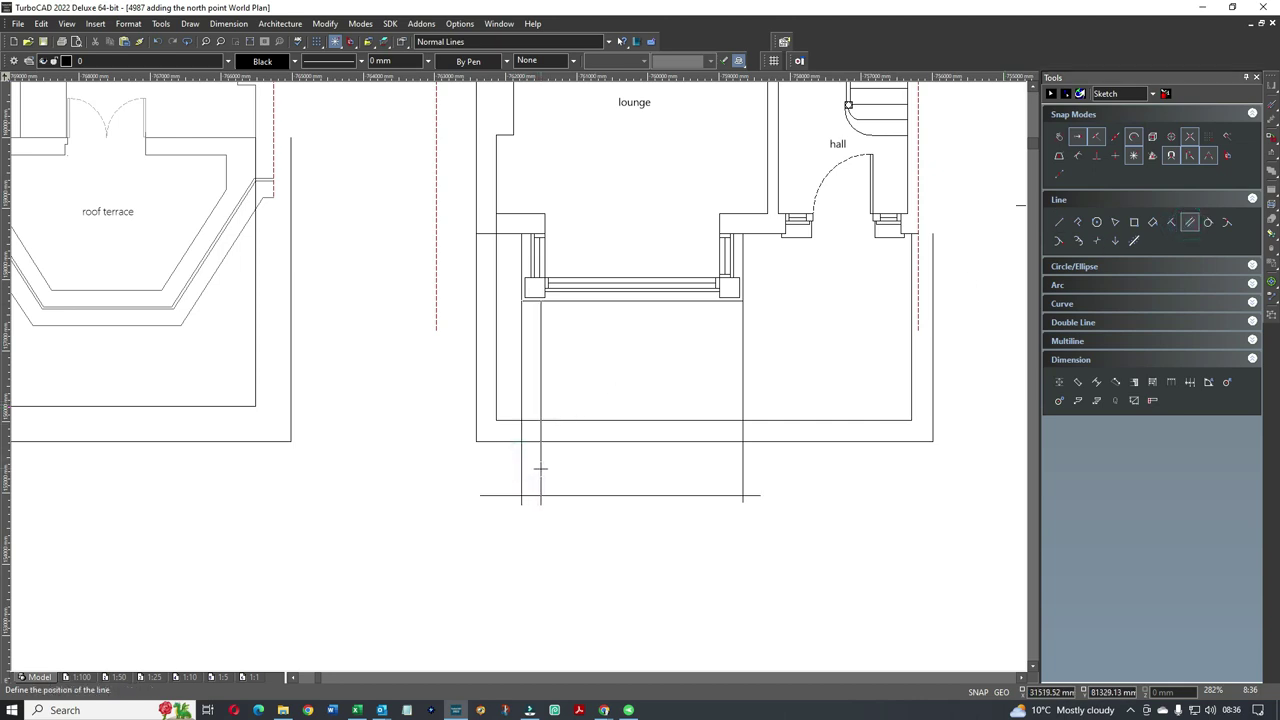
Draw an inner vertical line from the window's inner corner down to the bottom line
key(Escape)
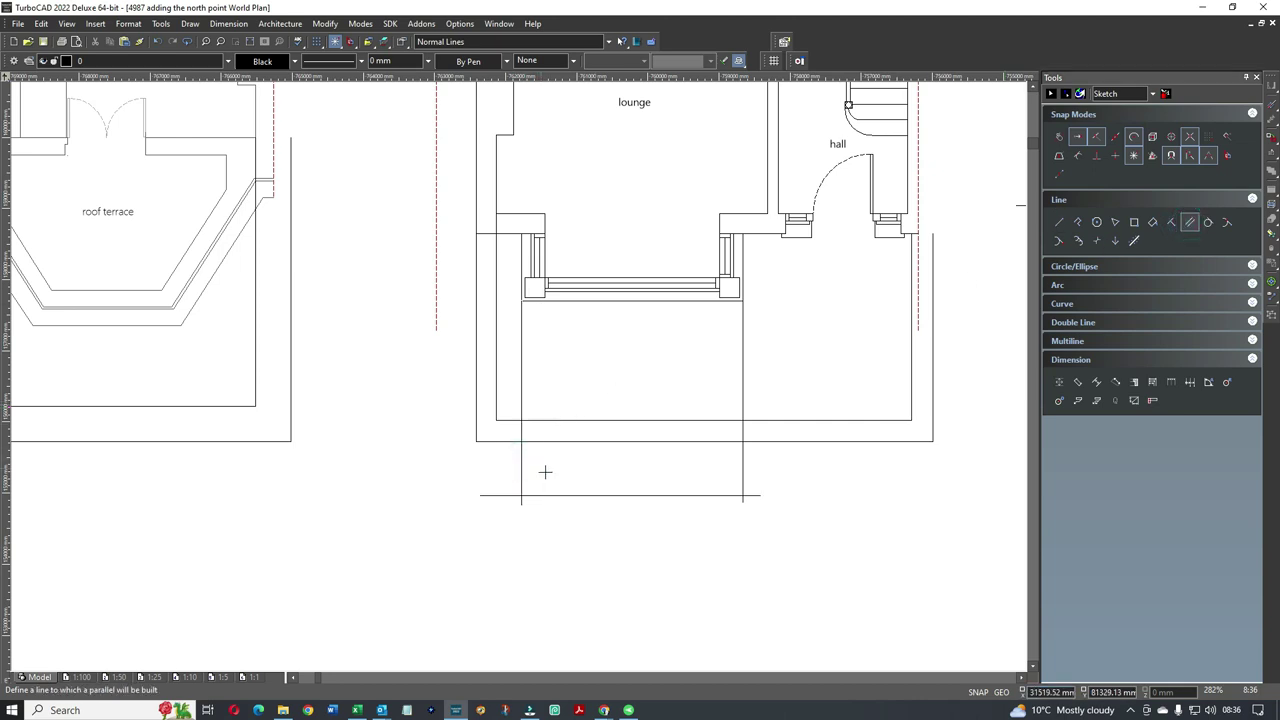
click(522, 467)
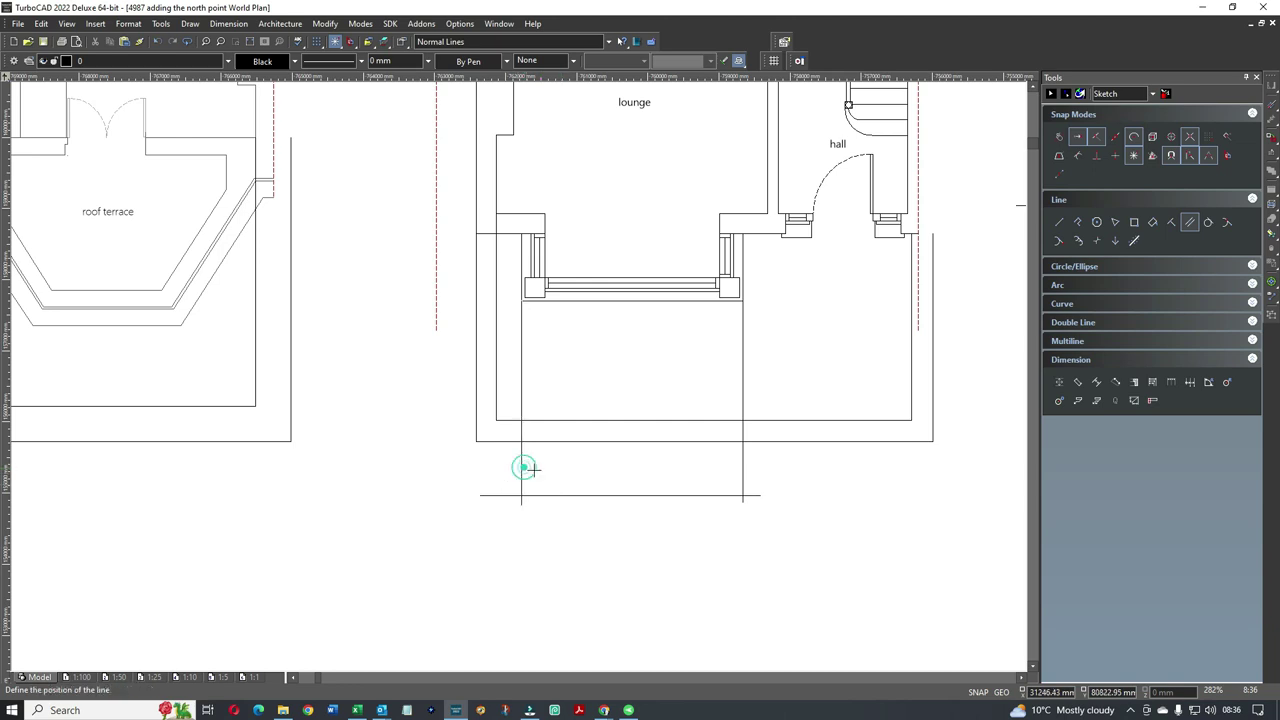
key(Tab)
key(Escape)
click(1059, 221)
click(544, 270)
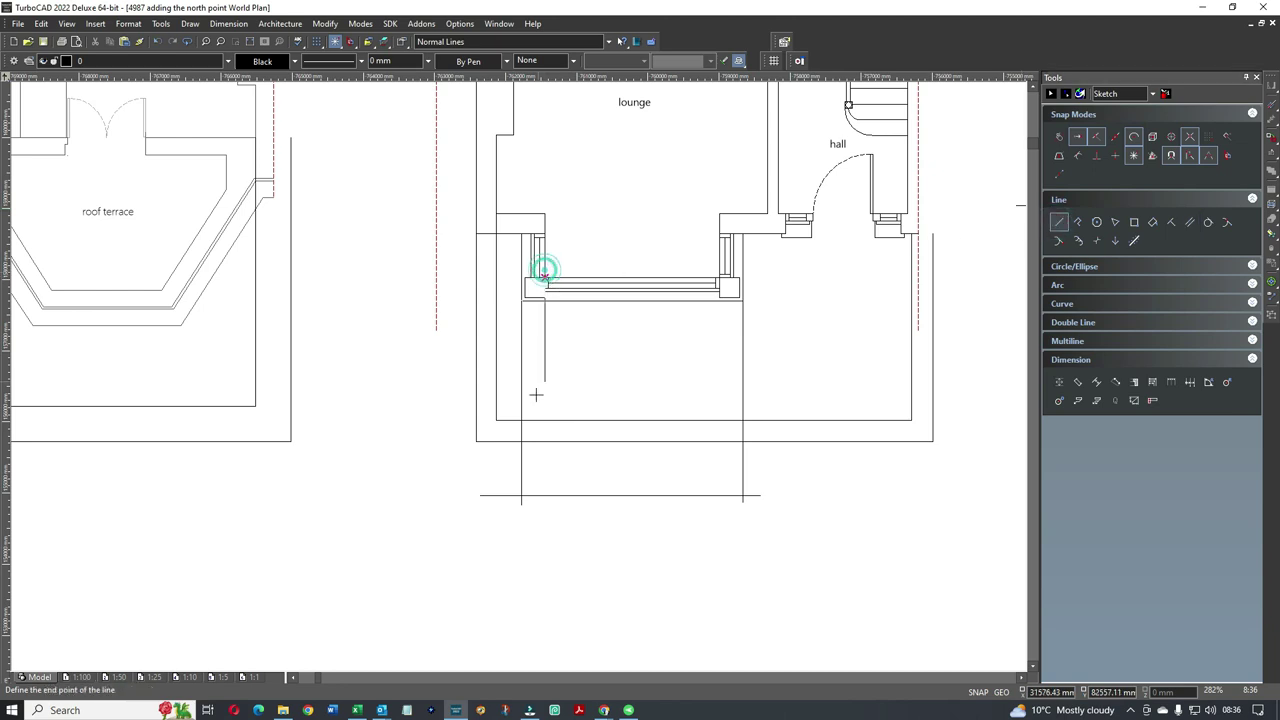
click(544, 495)
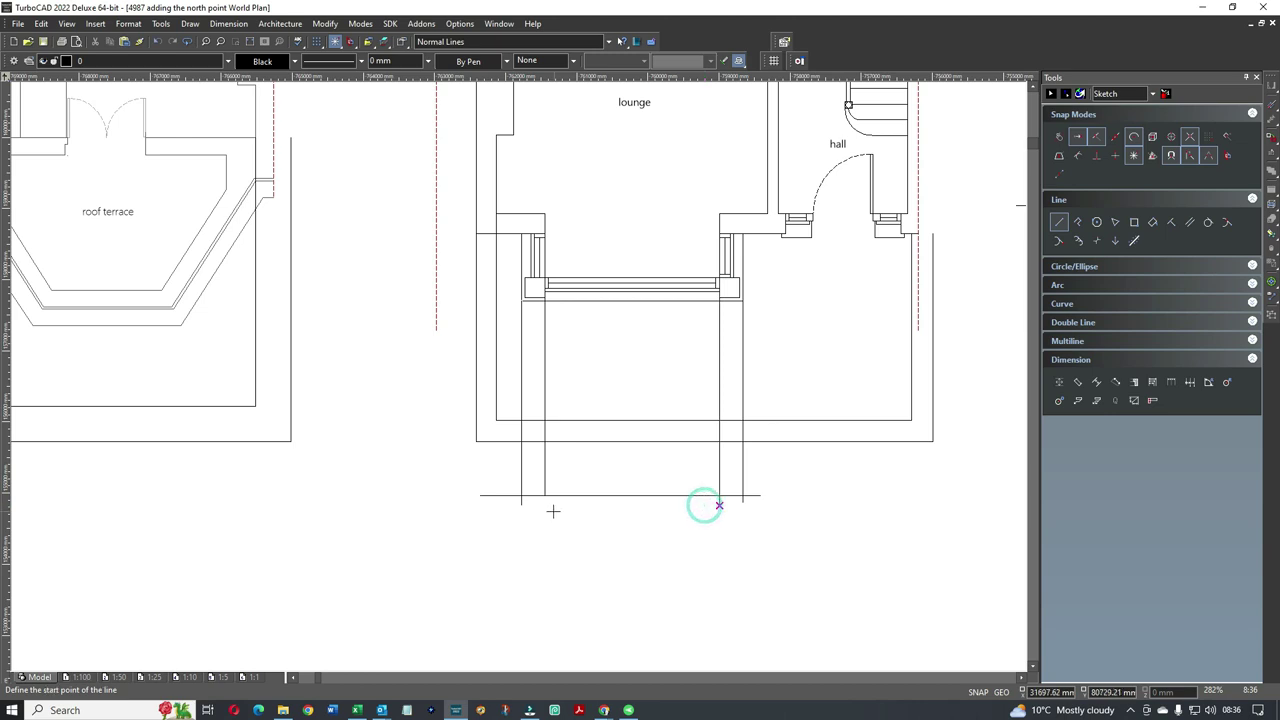
Add a parallel line 300 mm above the bay's bottom line
click(1189, 221)
click(612, 494)
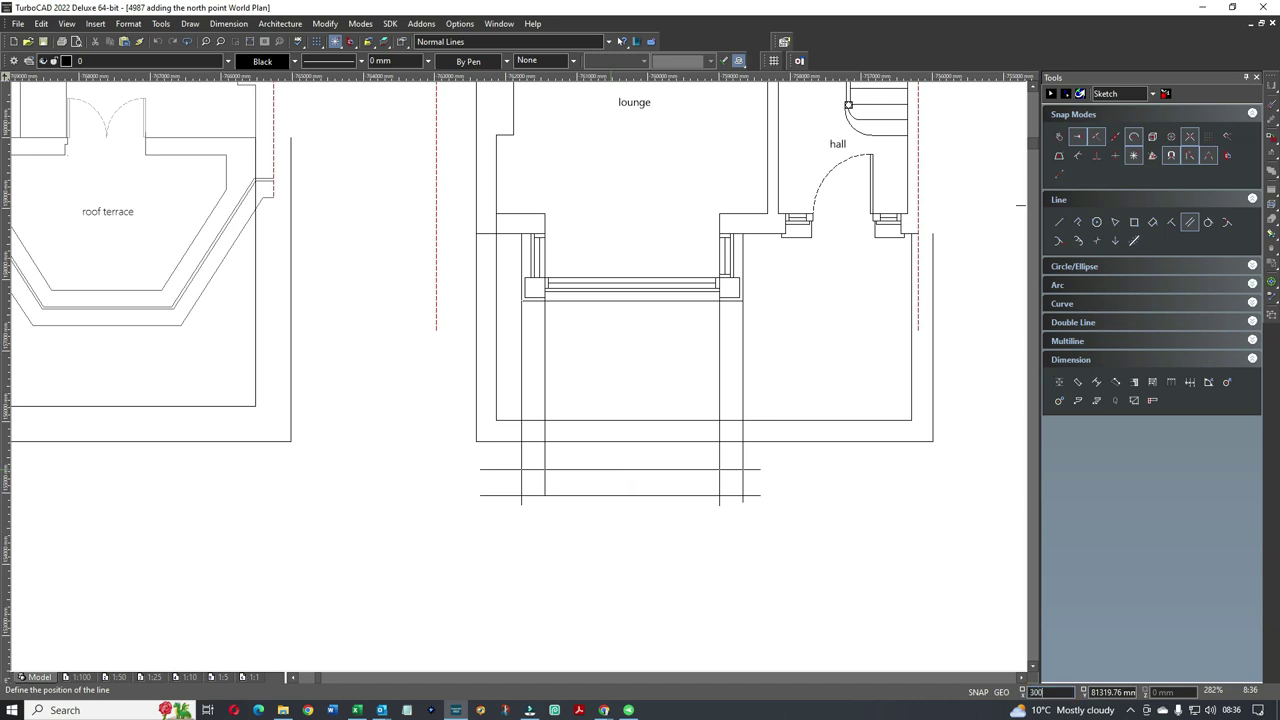
click(610, 469)
scroll(515, 375, down, 3)
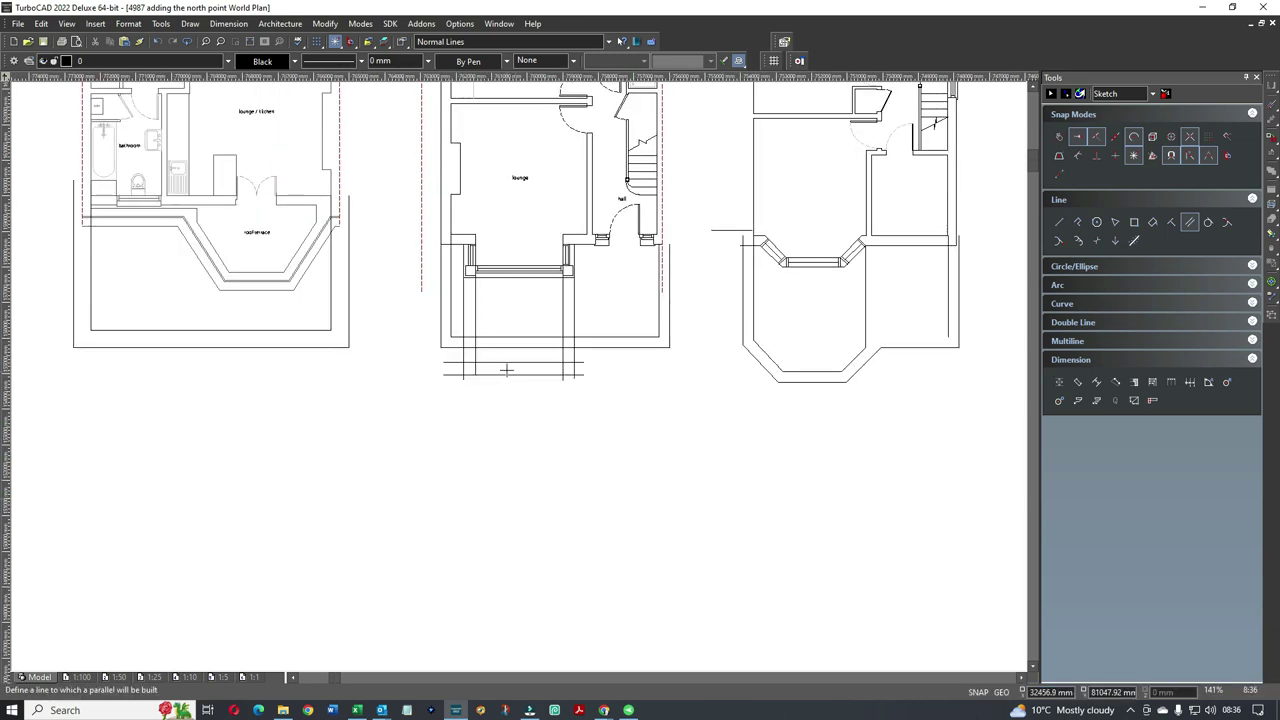
scroll(507, 370, up, 9)
right_click(449, 341)
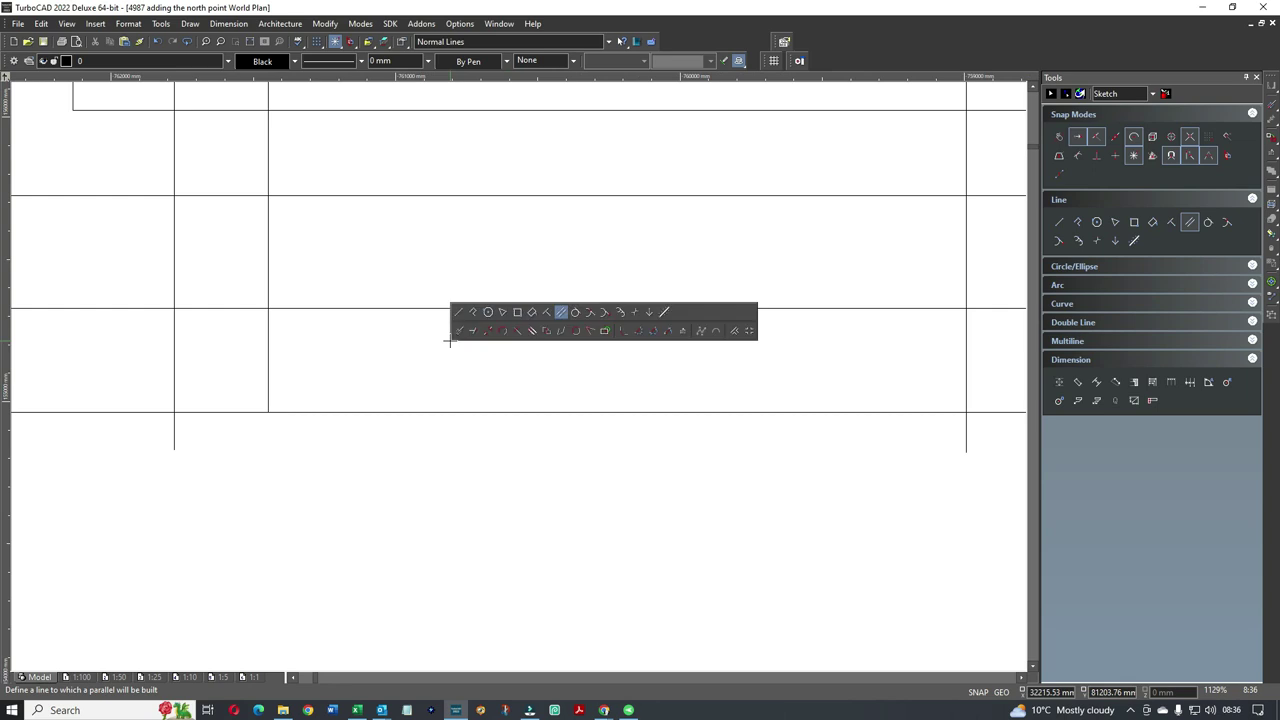
Join the bay outline's verticals and horizontals at their outer and inner corners
click(591, 336)
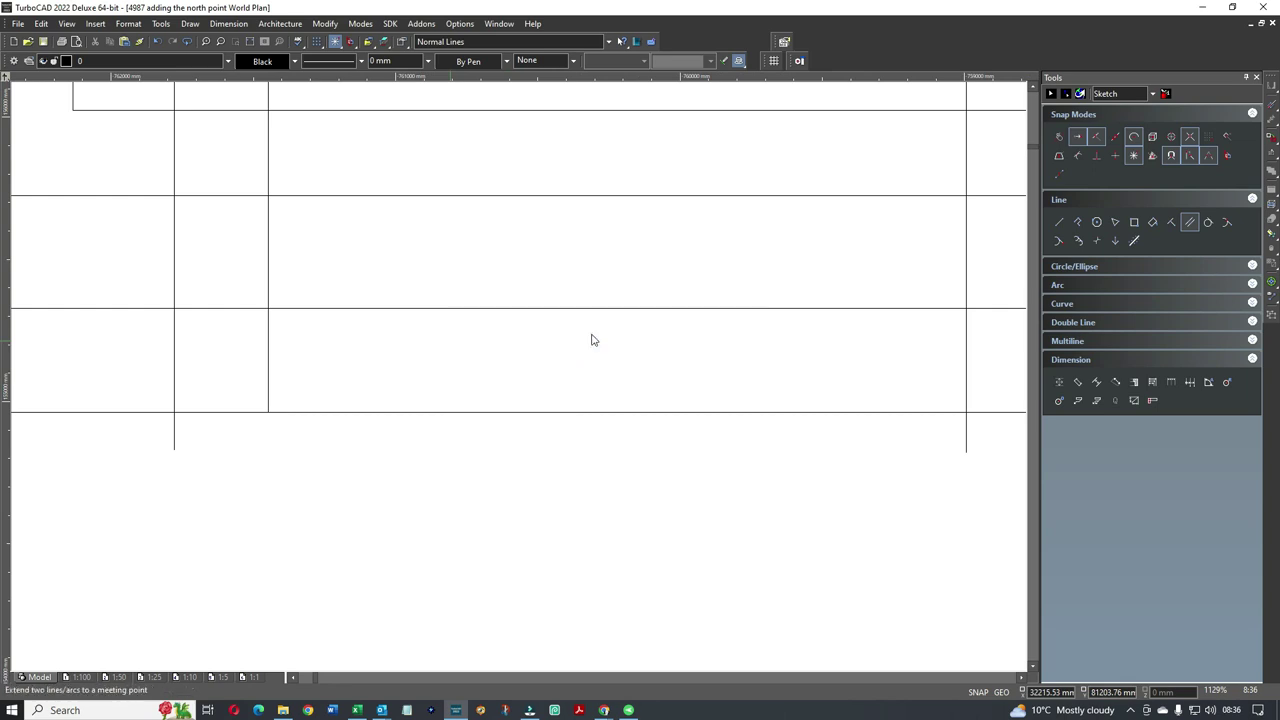
scroll(570, 371, down, 3)
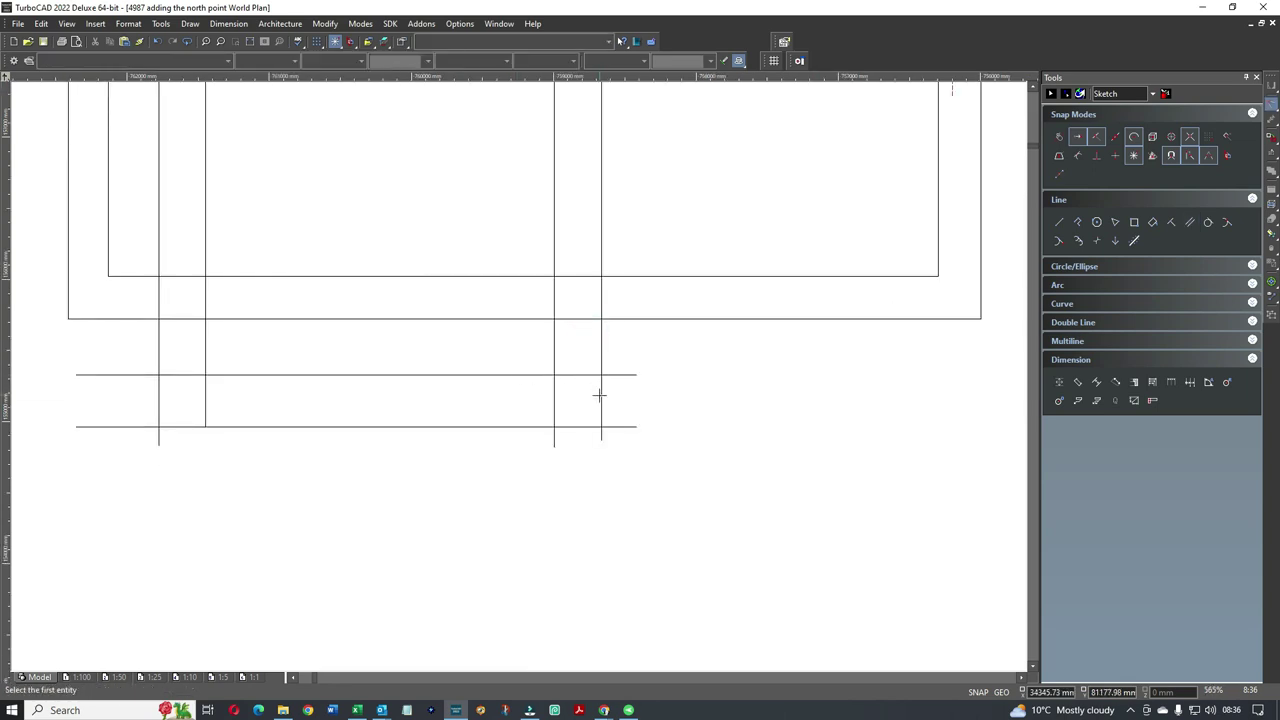
click(578, 430)
click(546, 358)
click(767, 403)
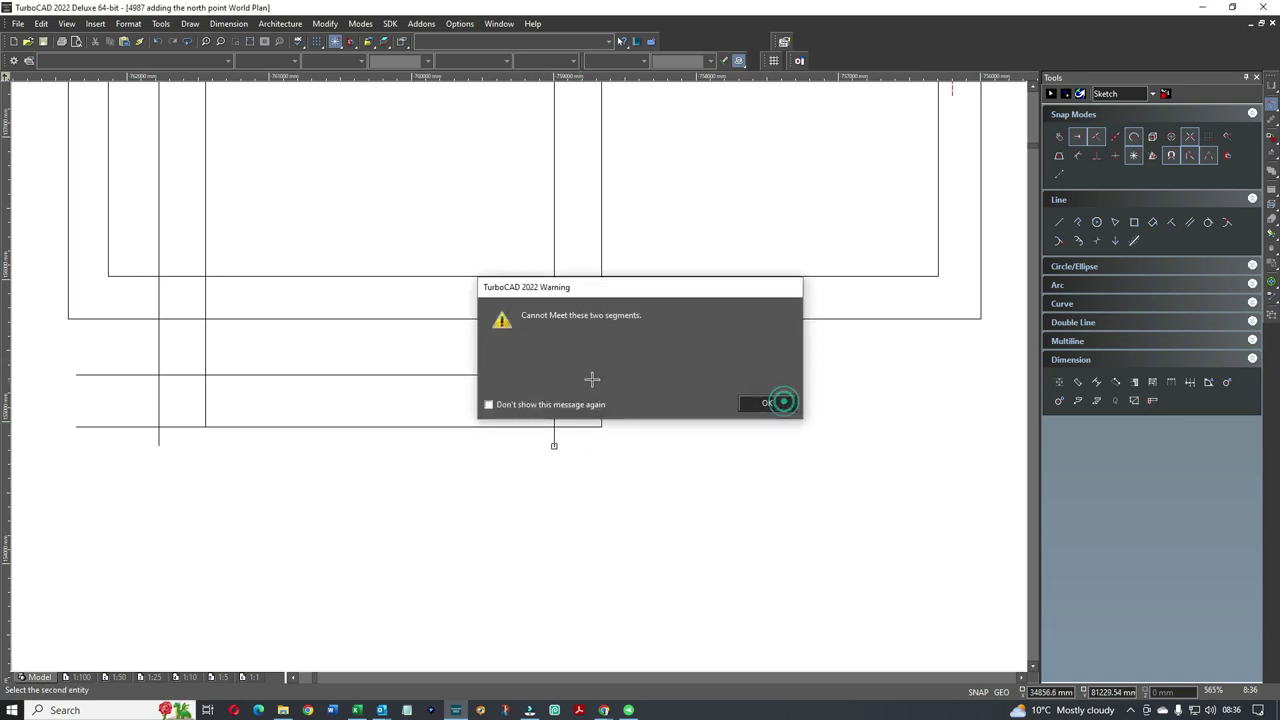
click(534, 373)
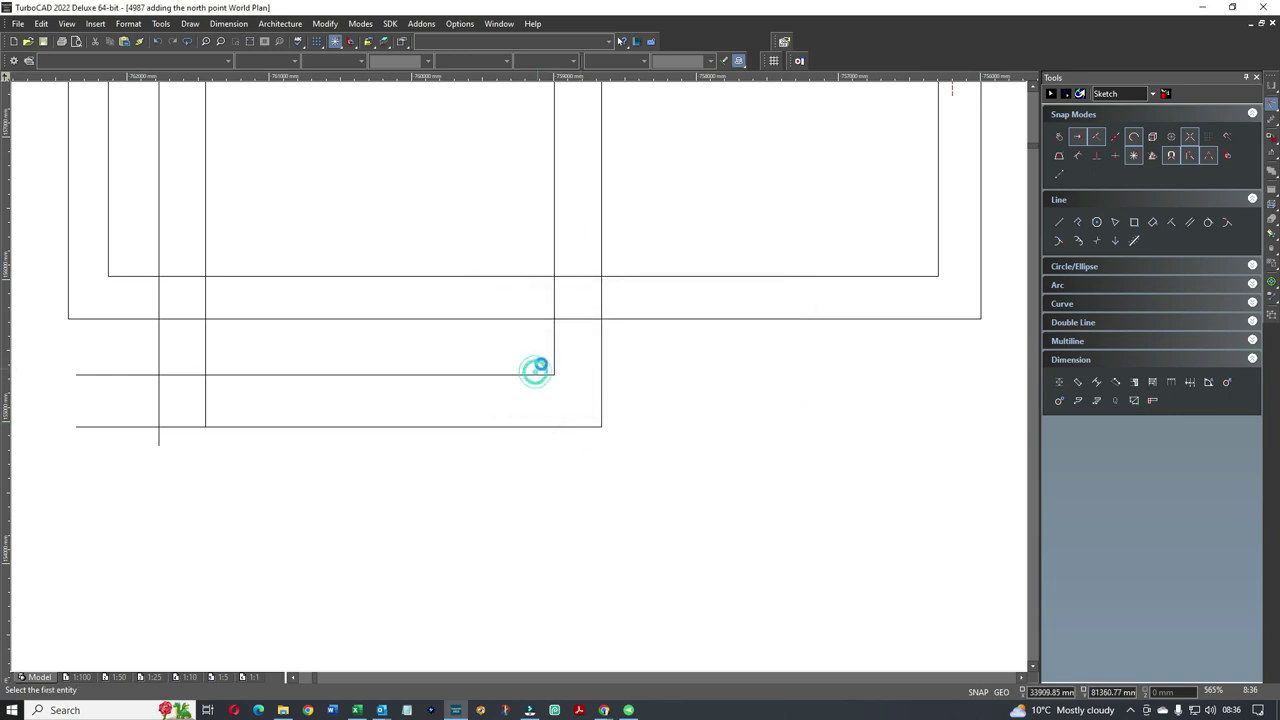
click(207, 349)
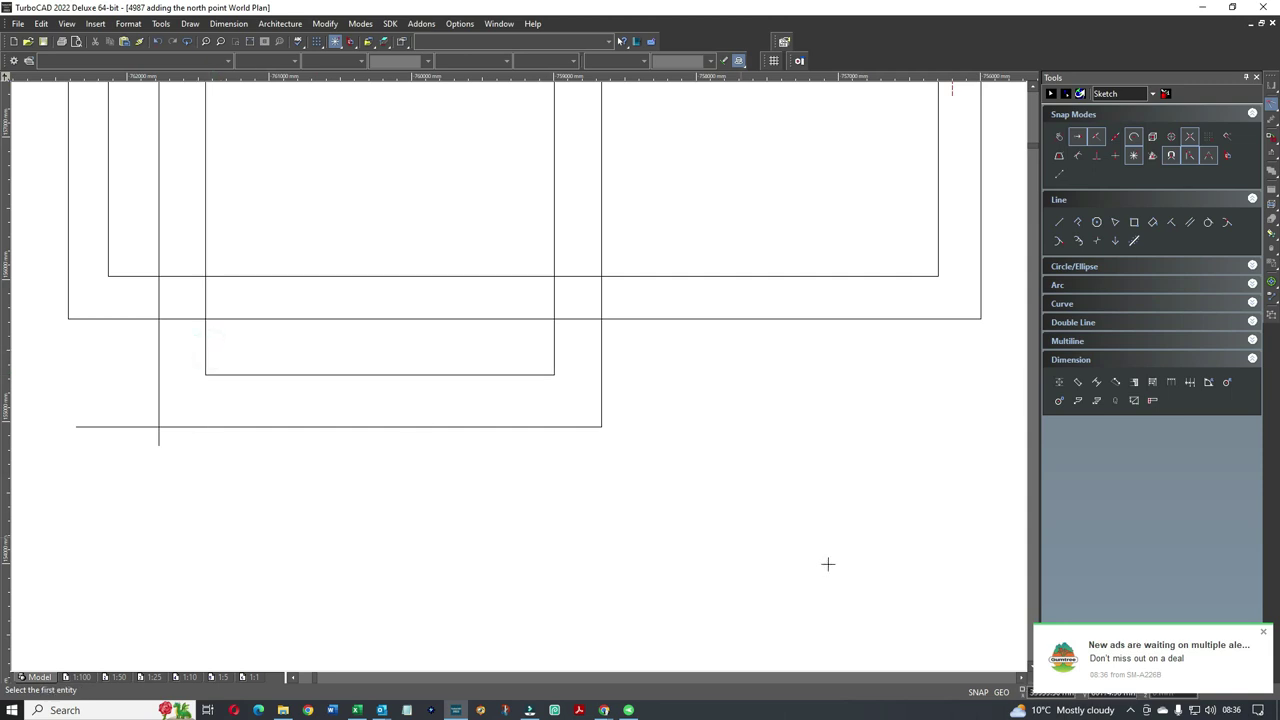
click(1259, 632)
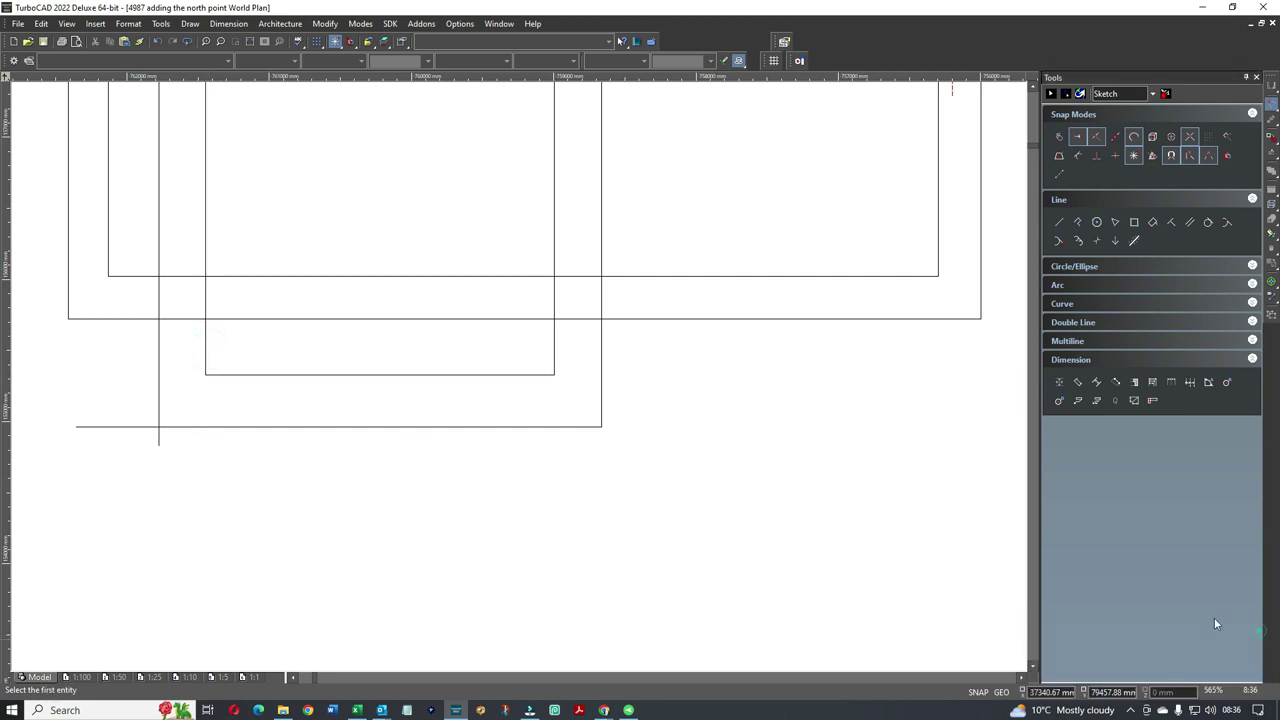
click(178, 426)
click(158, 403)
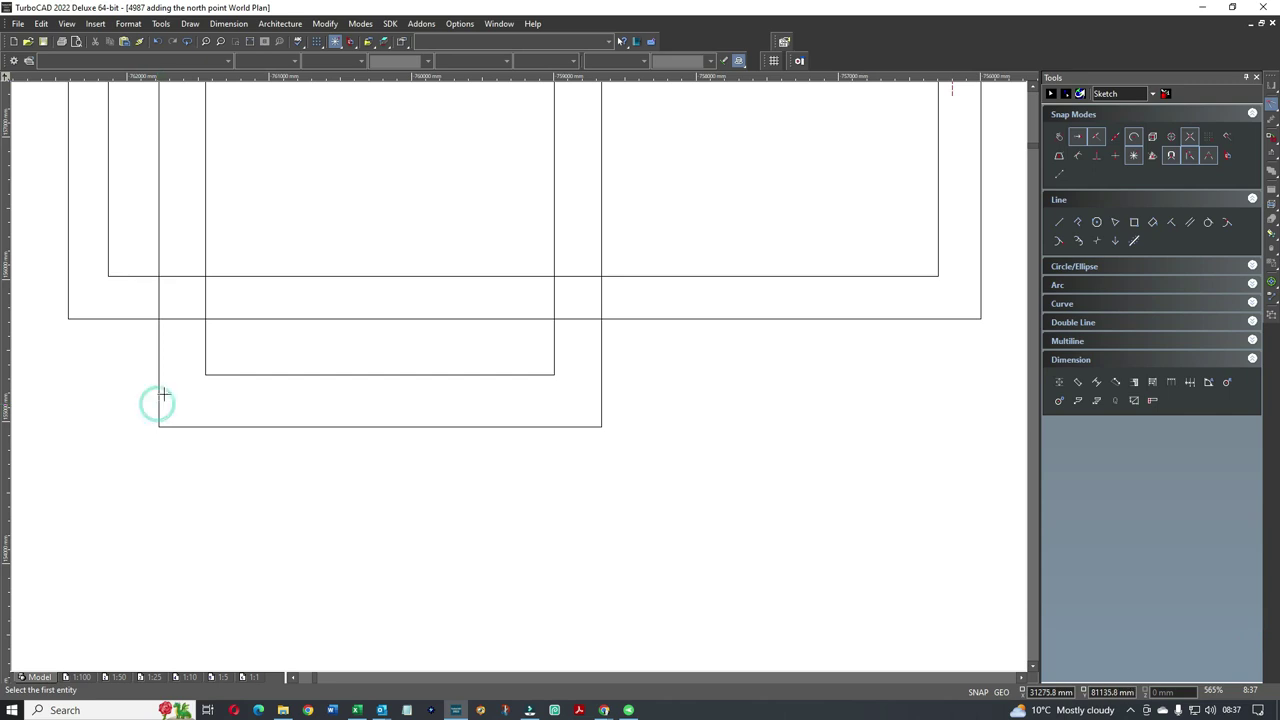
Join the remaining inner horizontal and vertical lines at a corner, retrying after the workplane warning
scroll(173, 367, down, 1)
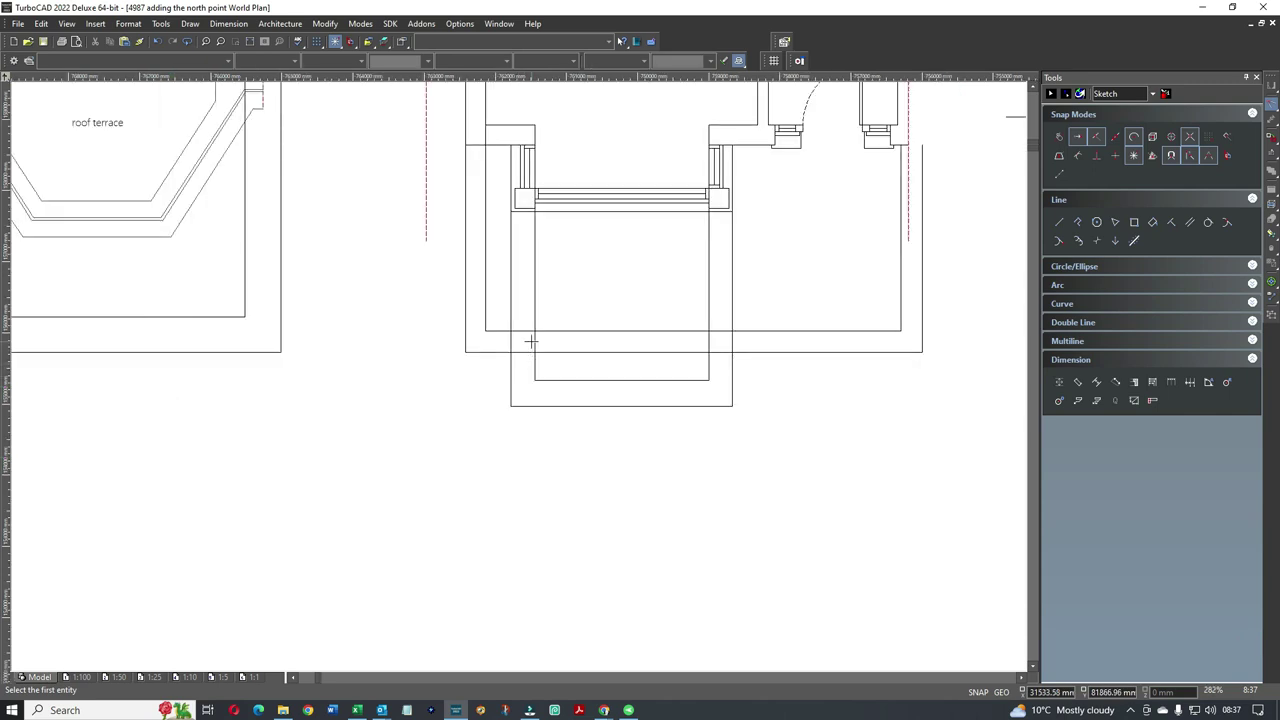
scroll(530, 342, up, 2)
click(504, 339)
click(531, 362)
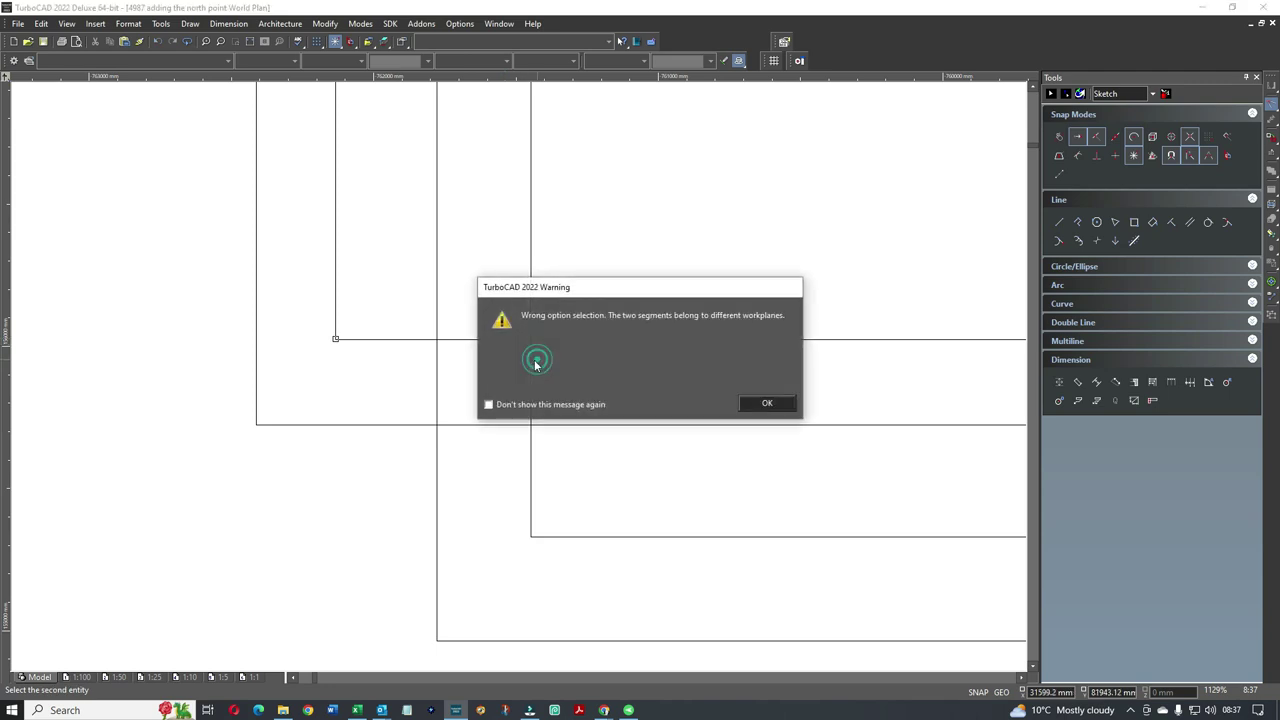
click(756, 402)
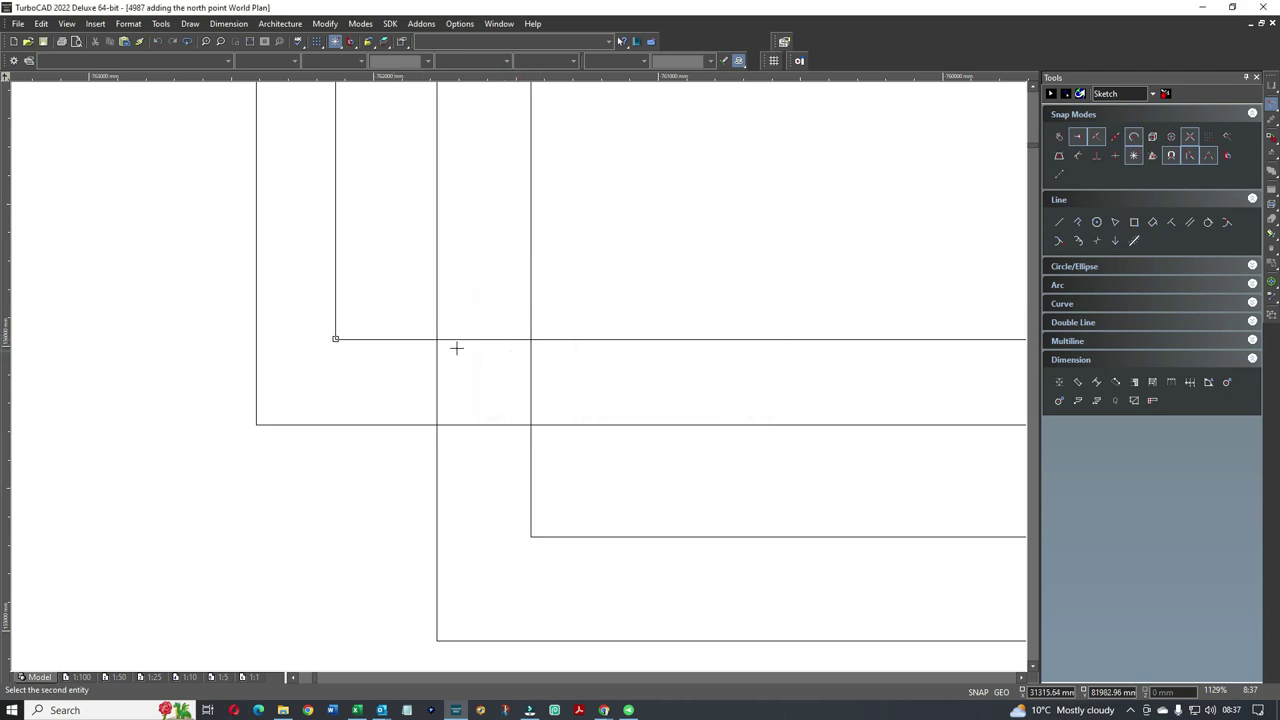
key(Escape)
right_click(531, 370)
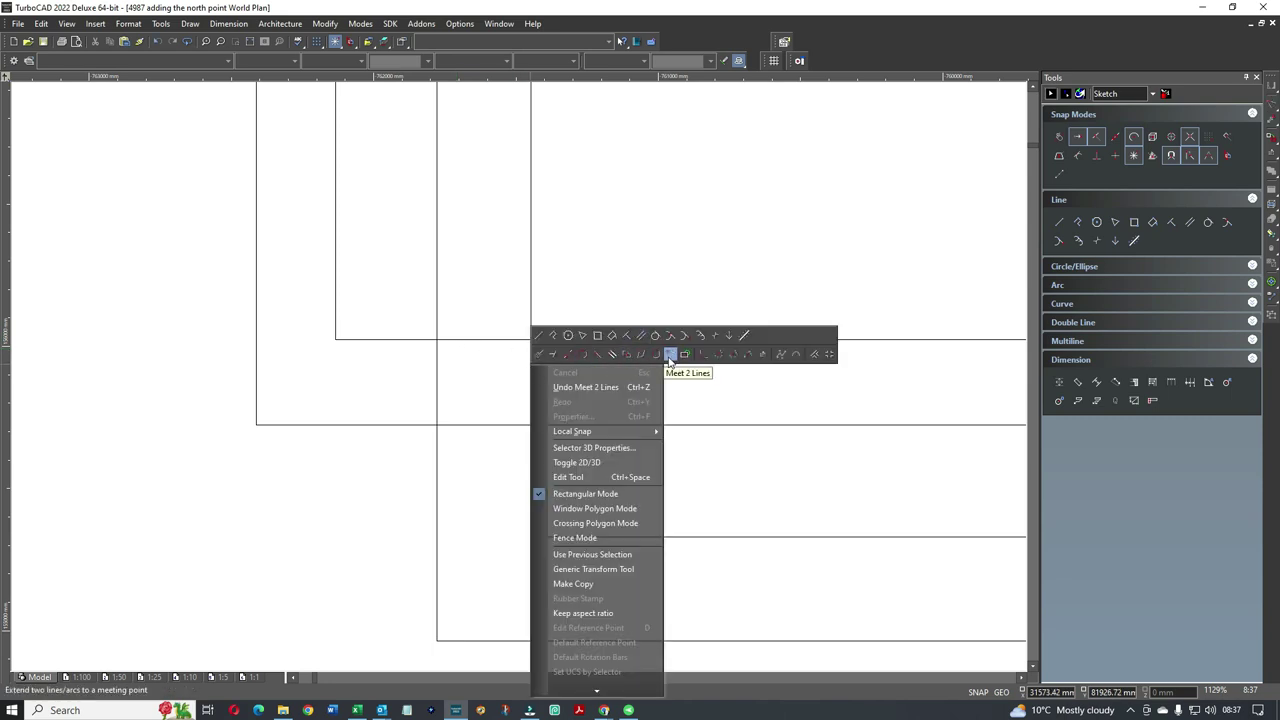
click(668, 356)
click(530, 363)
click(505, 341)
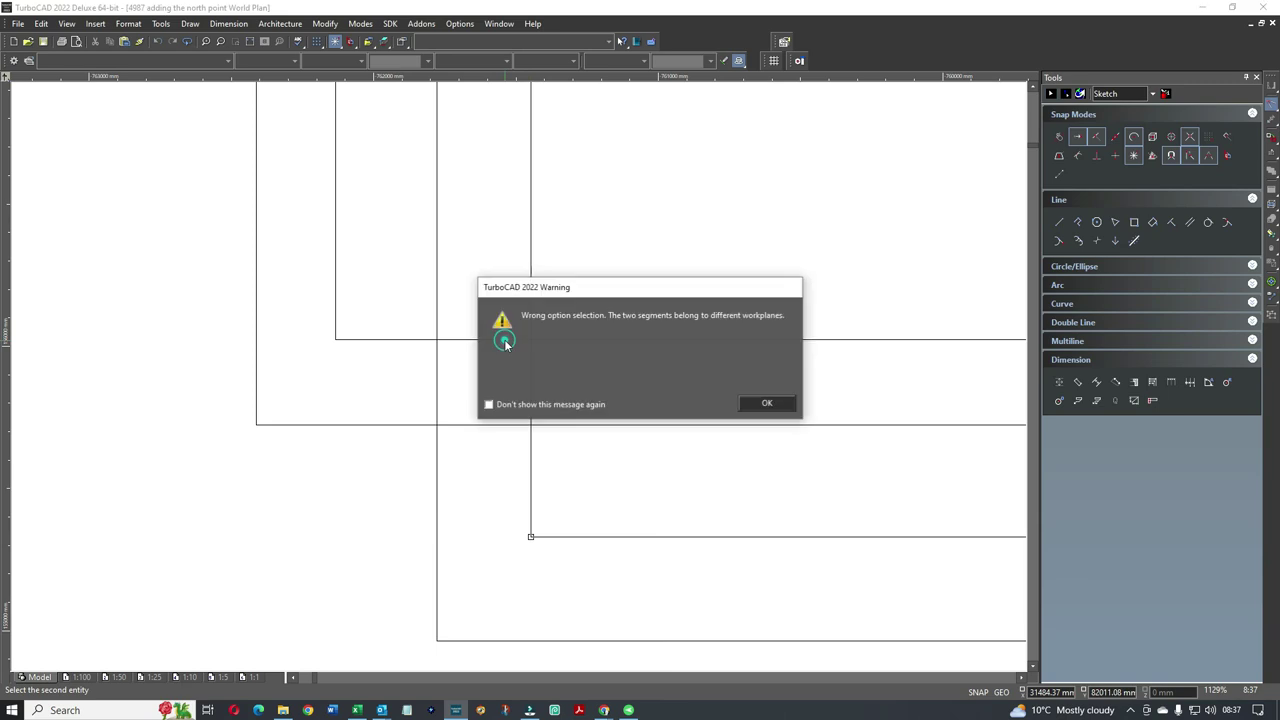
click(754, 411)
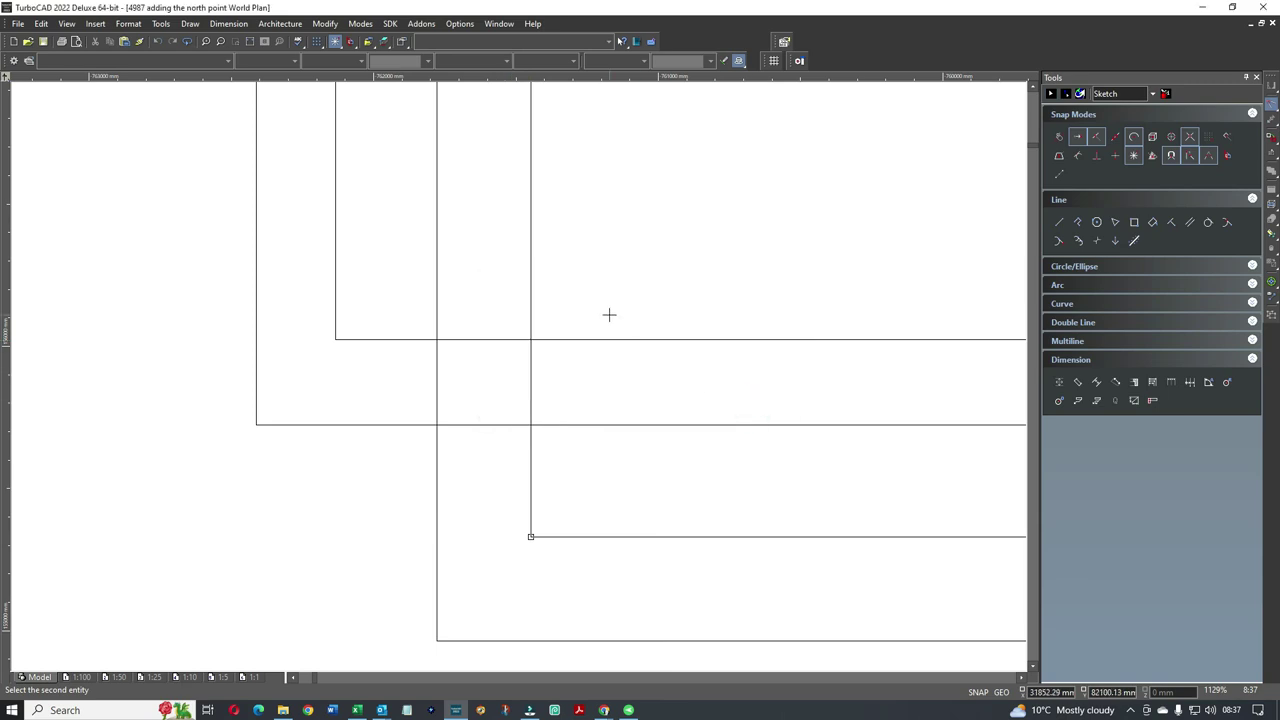
scroll(514, 377, down, 4)
scroll(510, 372, up, 4)
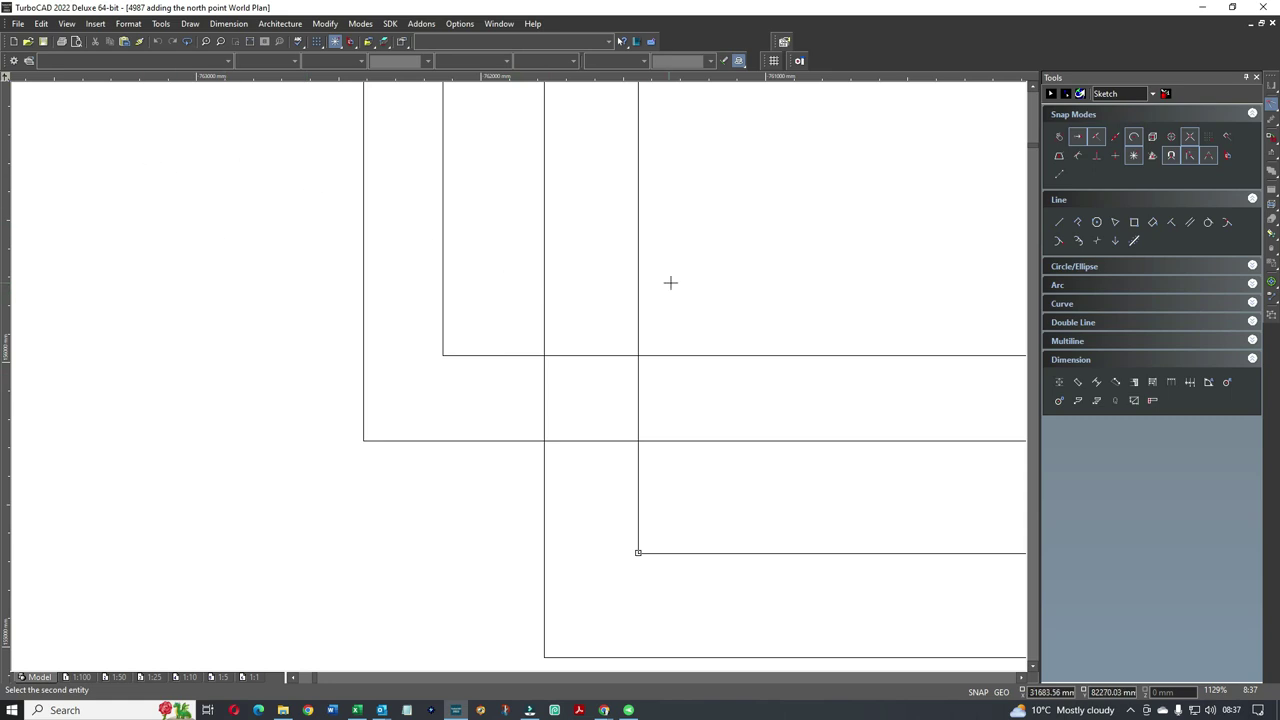
scroll(506, 357, down, 4)
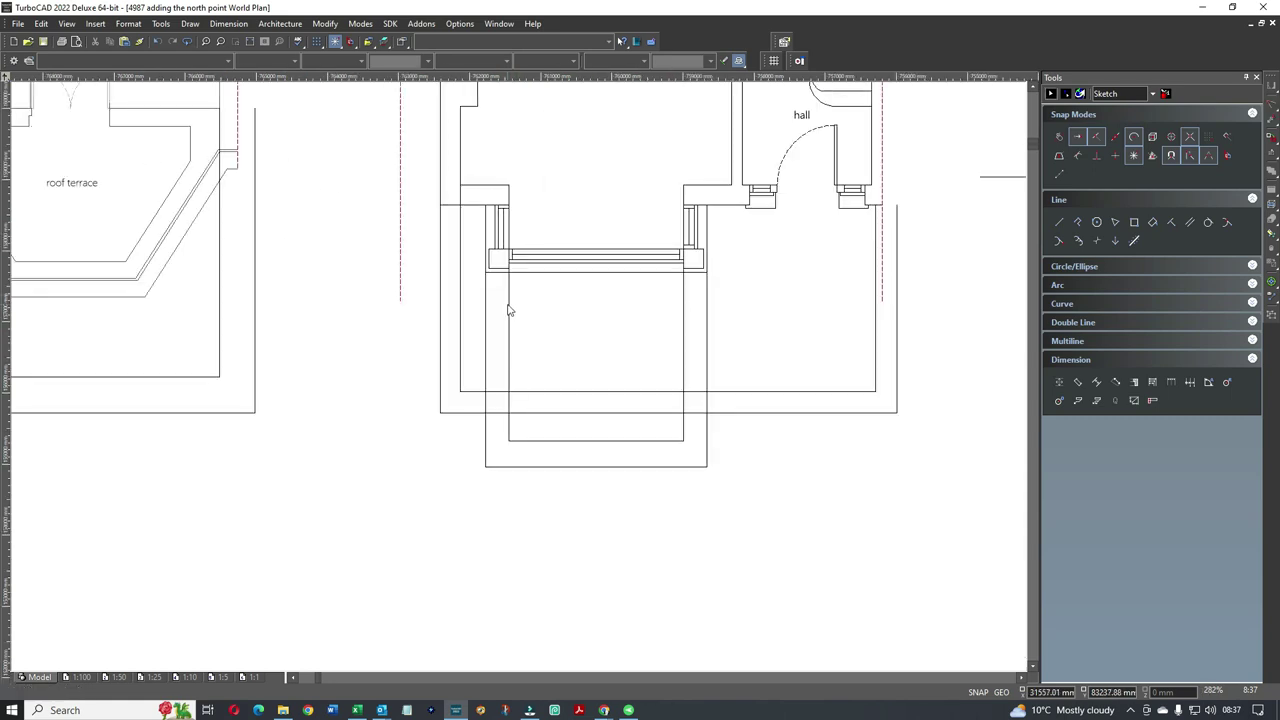
Extend the short inner vertical up to the horizontal line and stretch the left vertical outline line
click(508, 345)
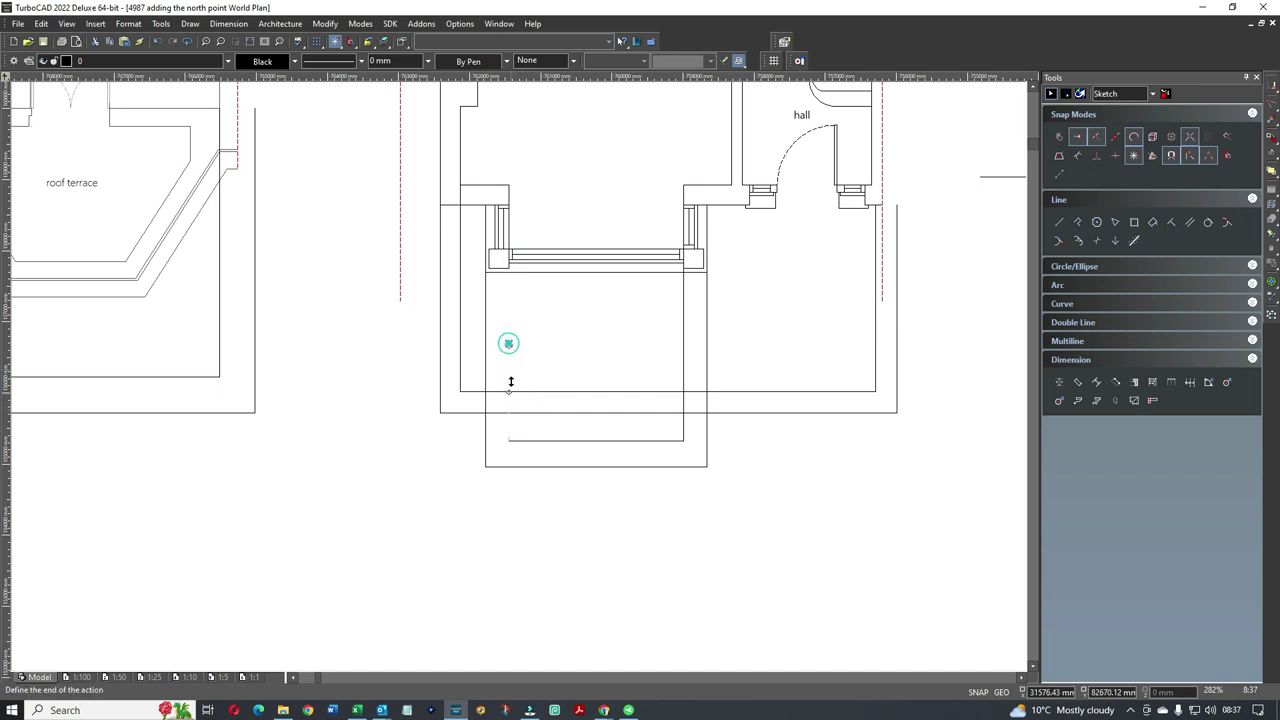
click(510, 396)
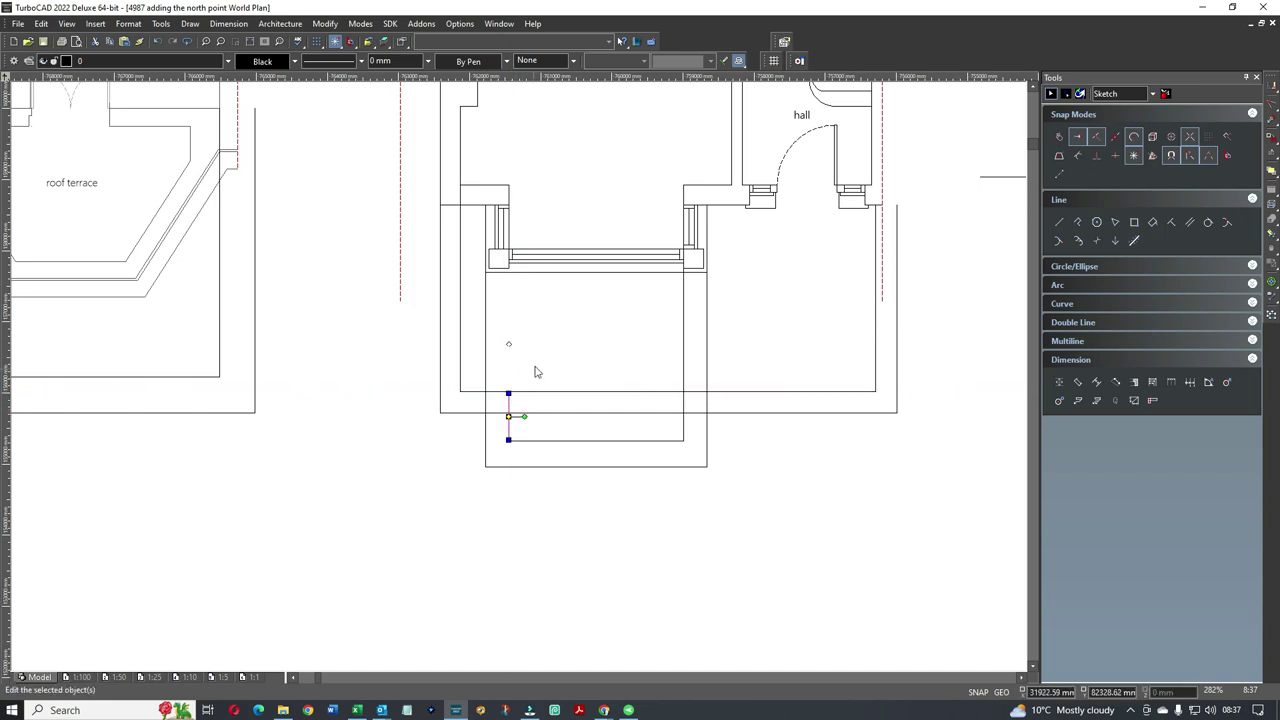
scroll(531, 363, up, 5)
drag(537, 340, 537, 329)
click(591, 309)
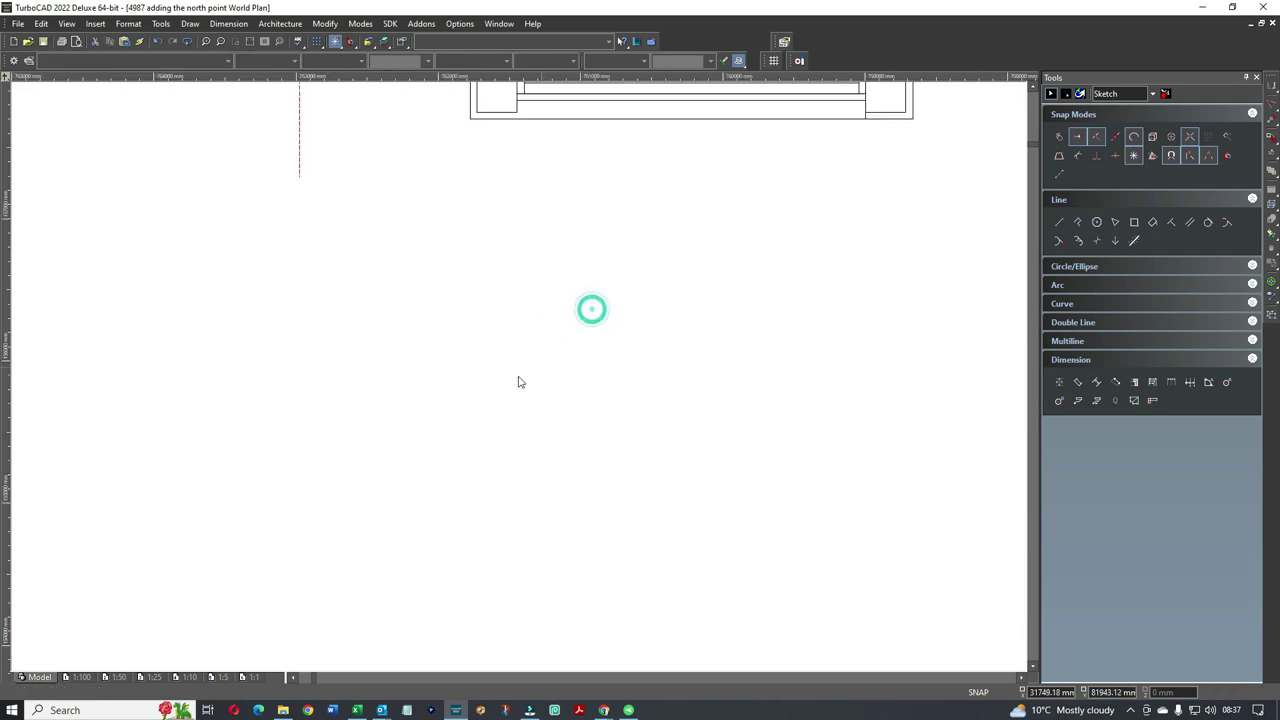
scroll(519, 382, down, 5)
click(497, 303)
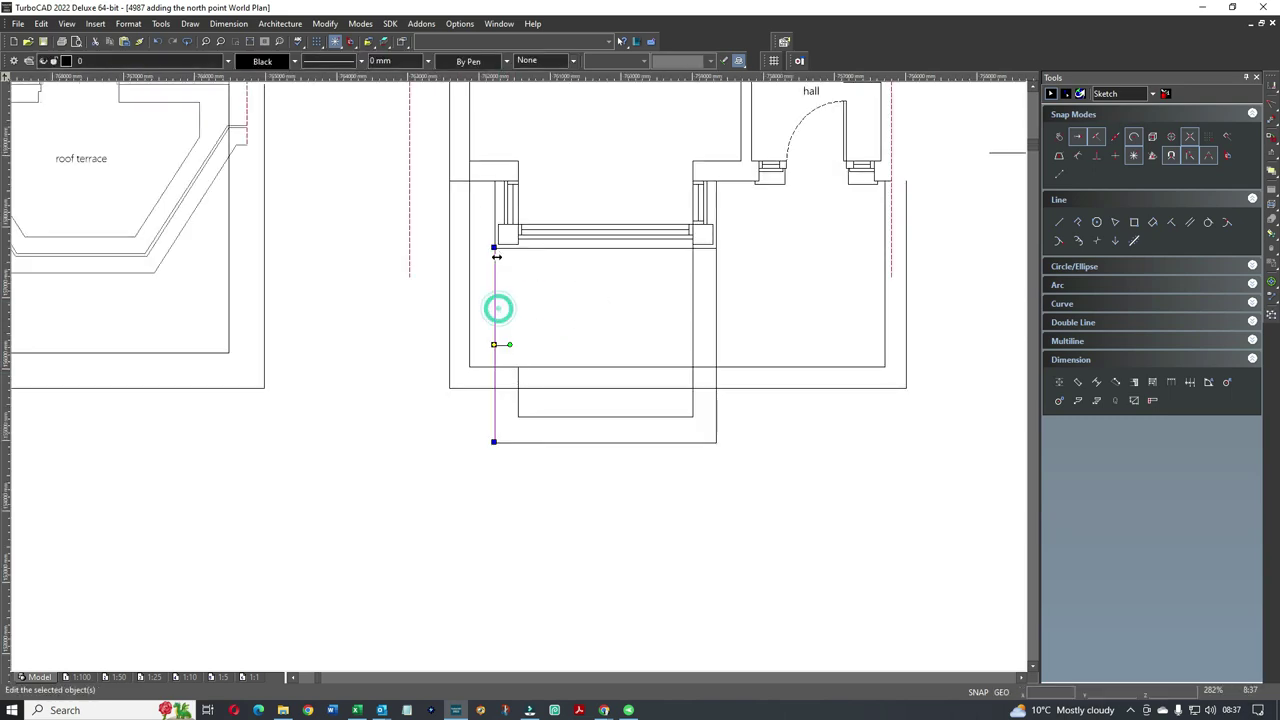
drag(497, 343, 494, 390)
click(530, 358)
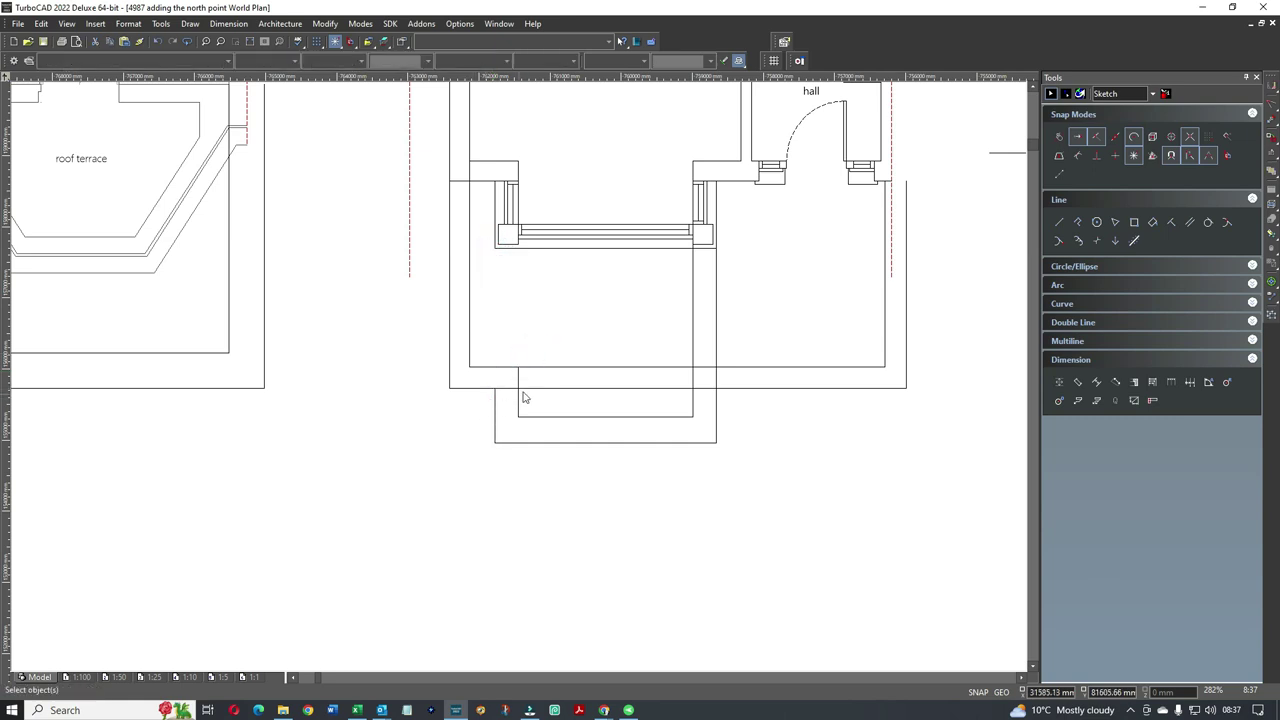
Shorten the lower and inner horizontal outline lines back to their corners
scroll(523, 397, up, 3)
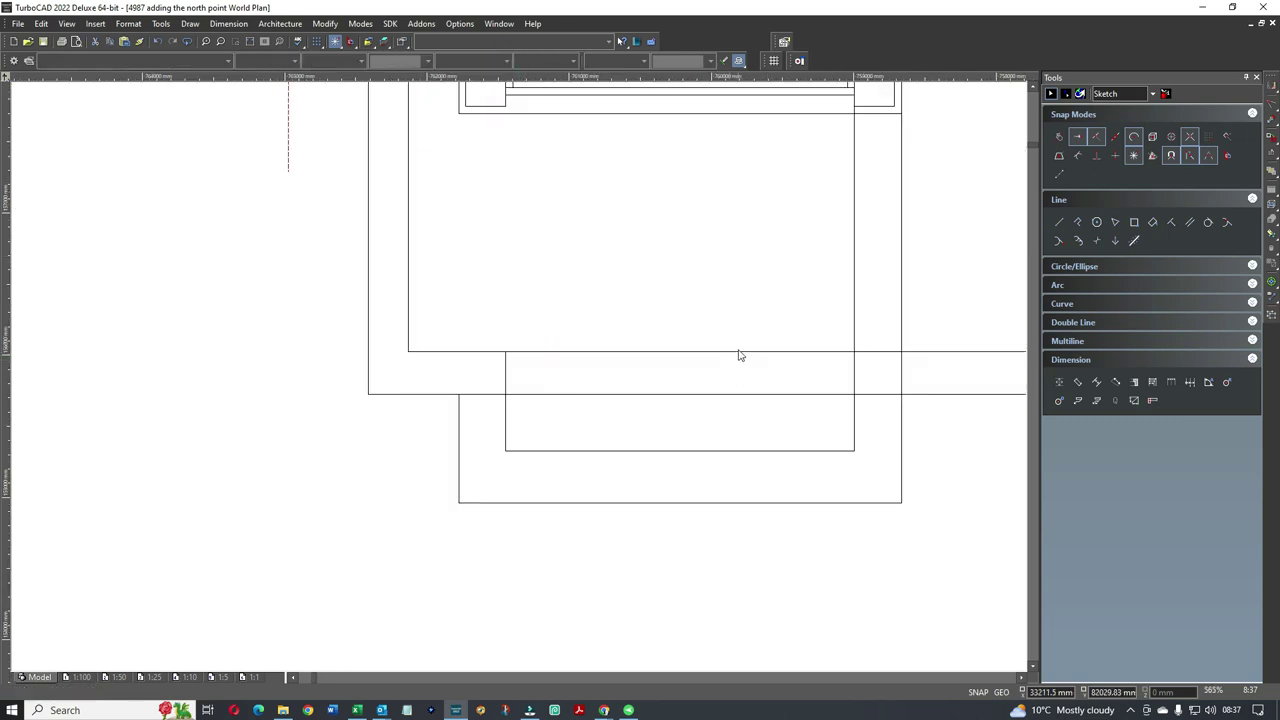
click(740, 352)
scroll(517, 380, down, 6)
click(594, 414)
click(608, 362)
click(636, 363)
click(453, 364)
click(464, 340)
scroll(517, 380, up, 6)
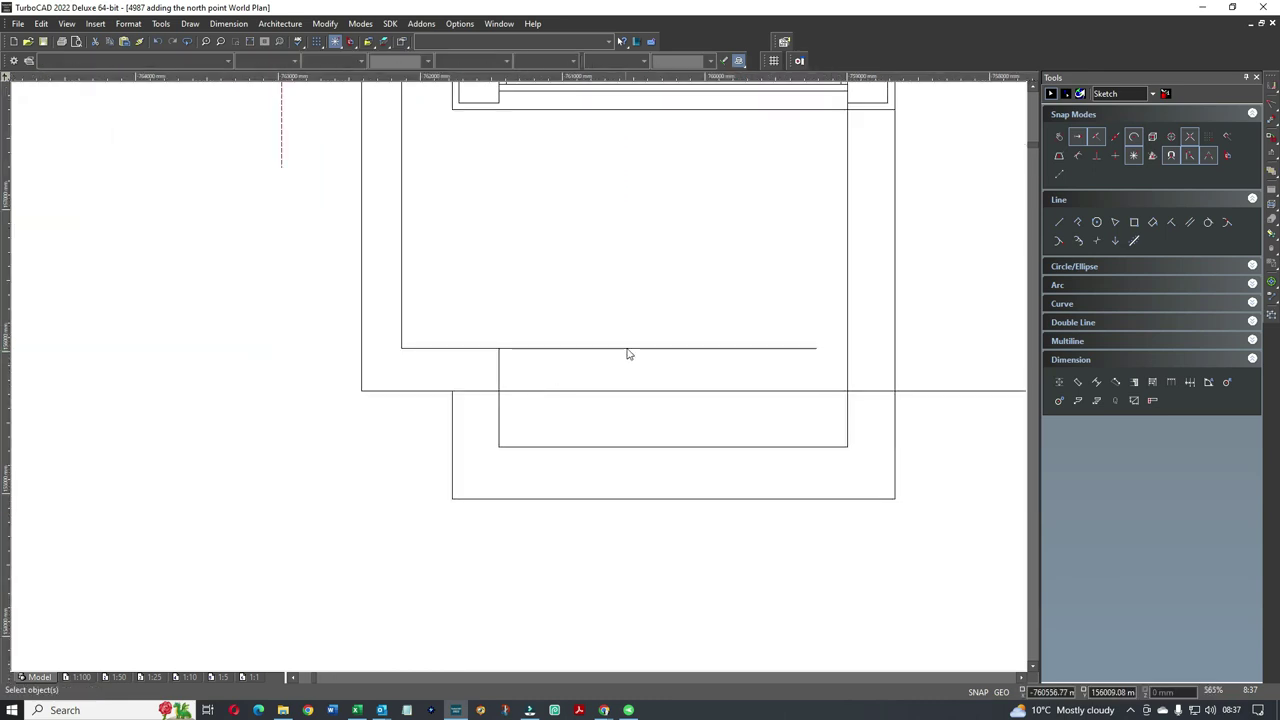
click(628, 349)
click(815, 348)
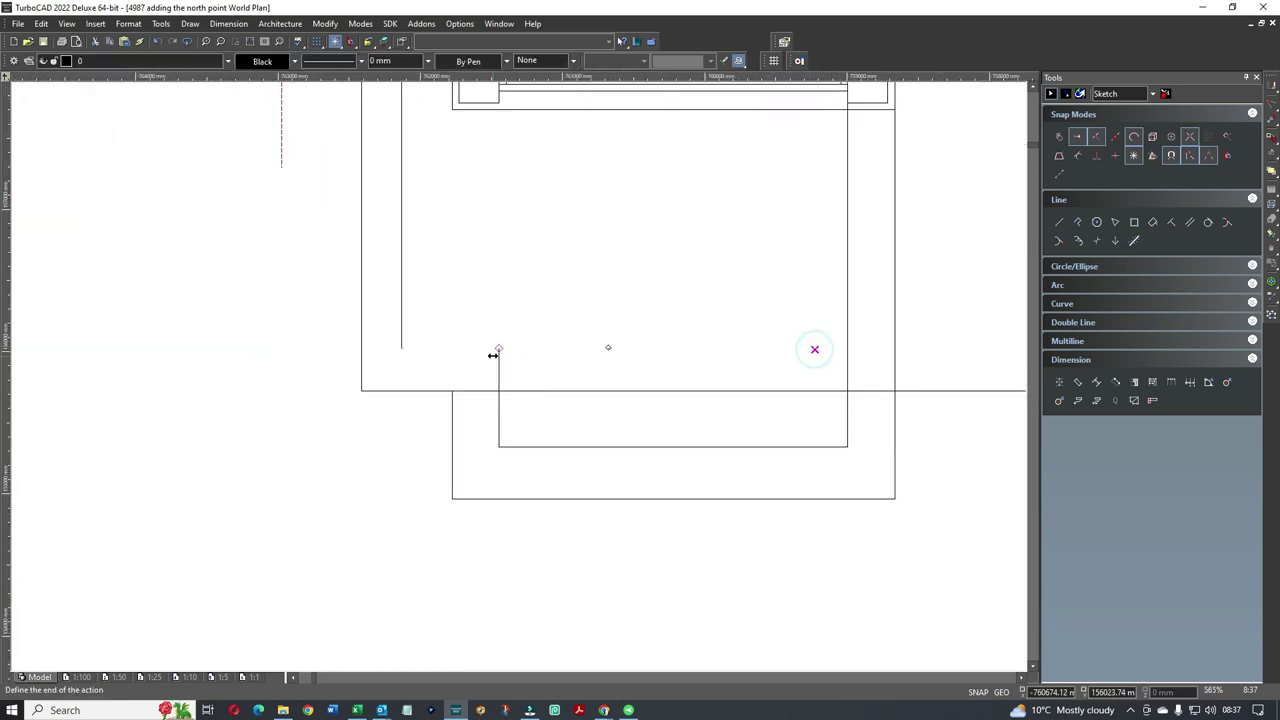
click(498, 348)
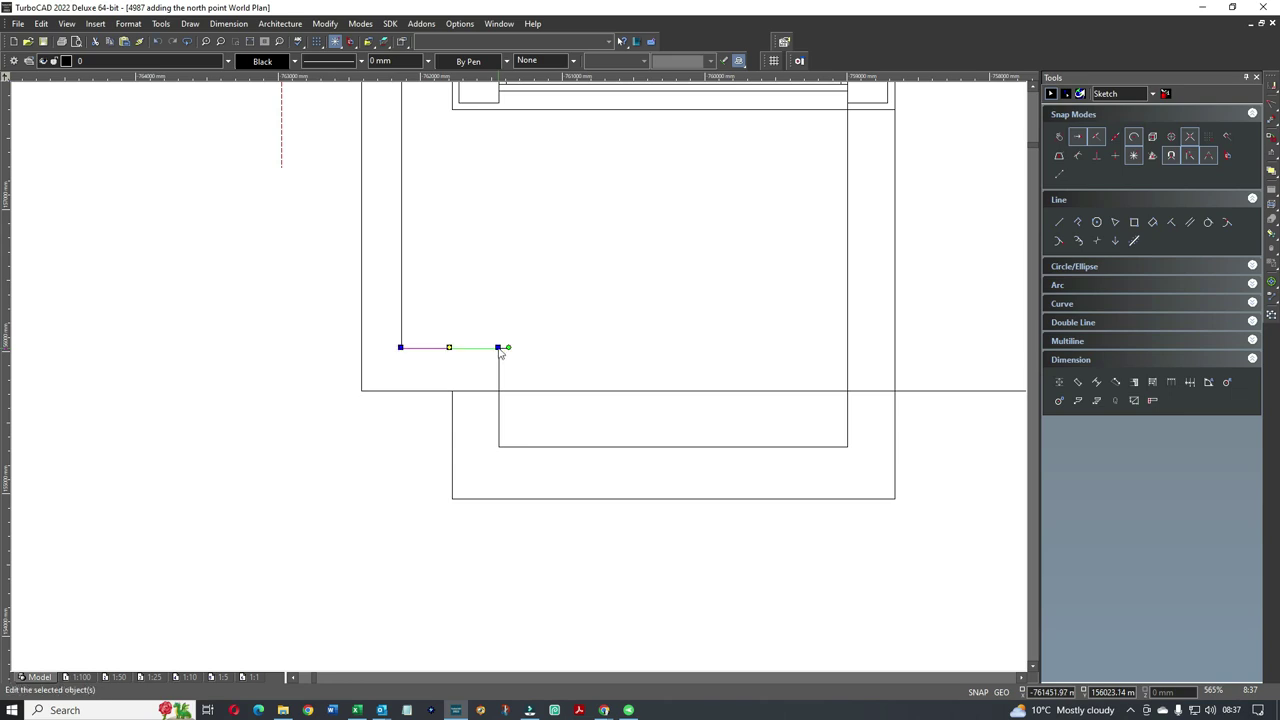
Trim the long horizontal outline line back to the corner and zoom out to review the plans
click(730, 390)
scroll(746, 444, down, 3)
click(781, 352)
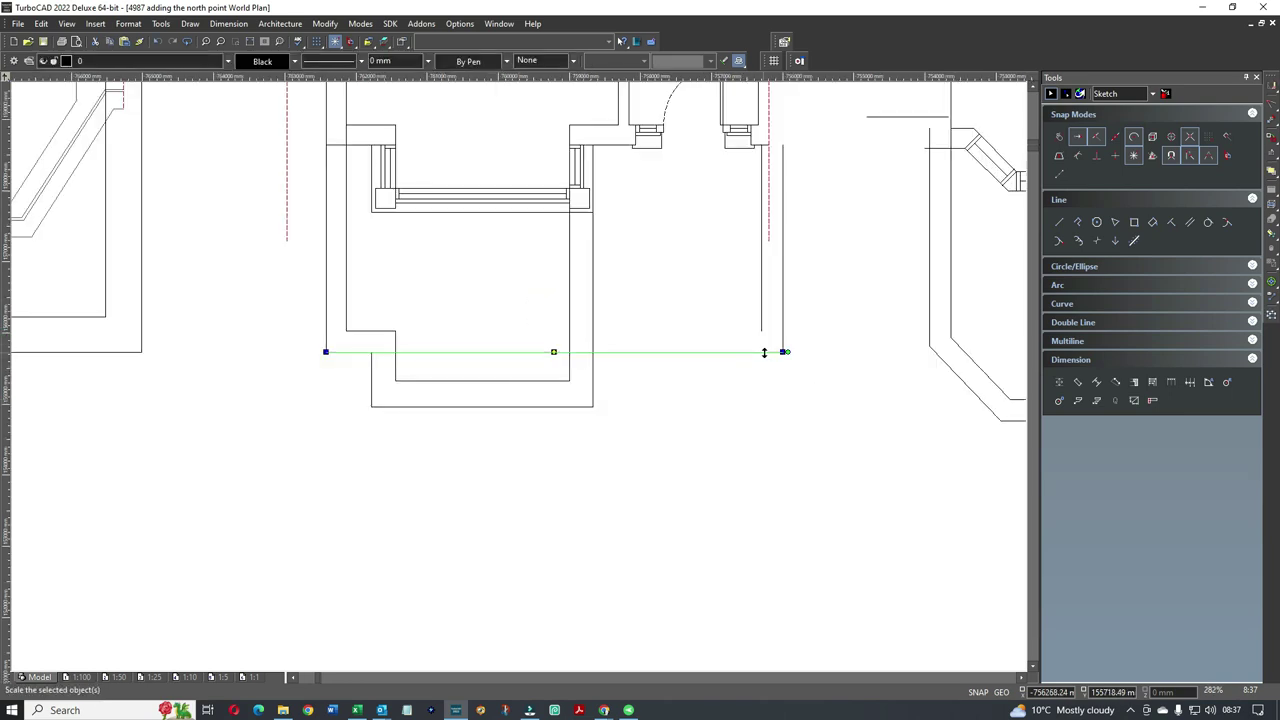
click(372, 352)
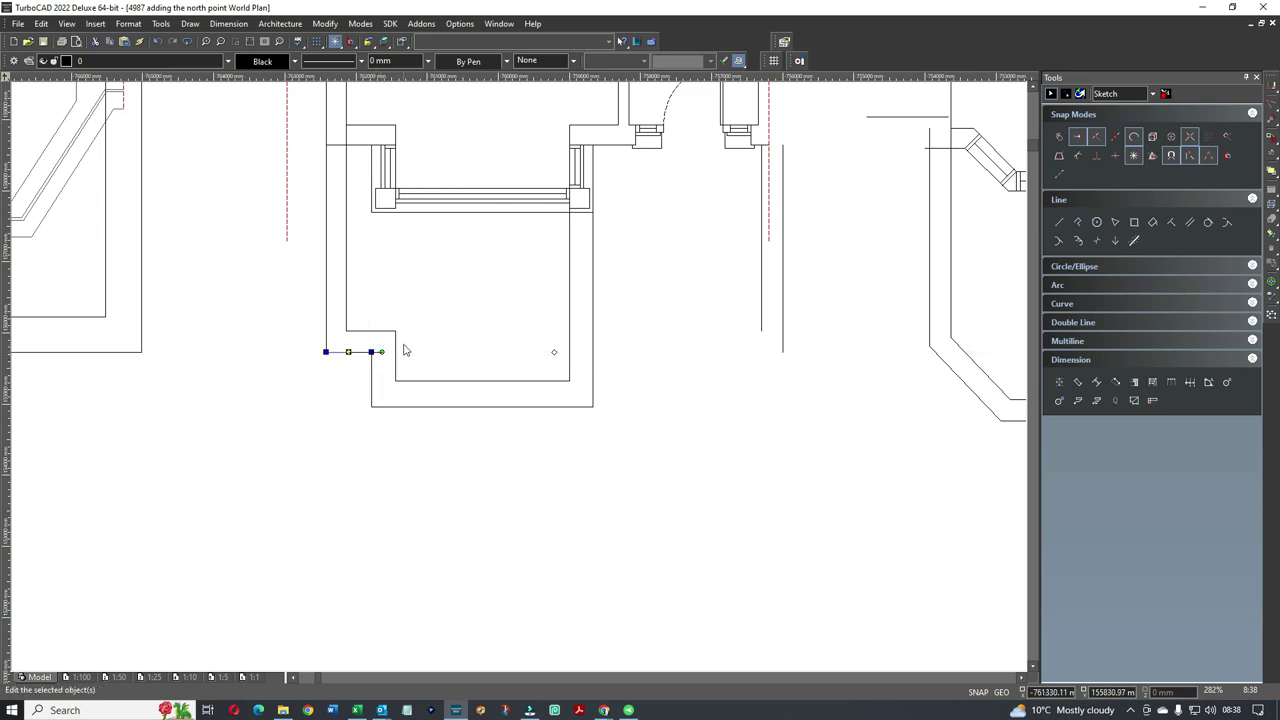
scroll(460, 372, up, 2)
key(Escape)
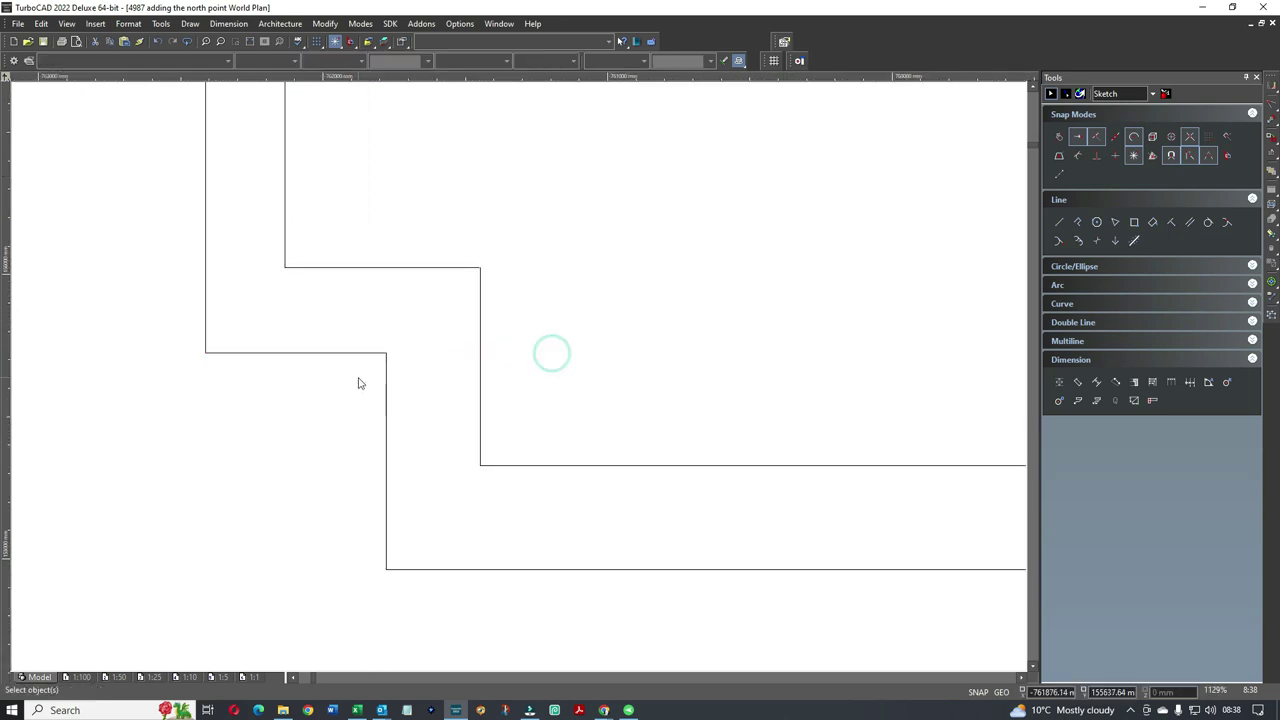
scroll(494, 406, up, 2)
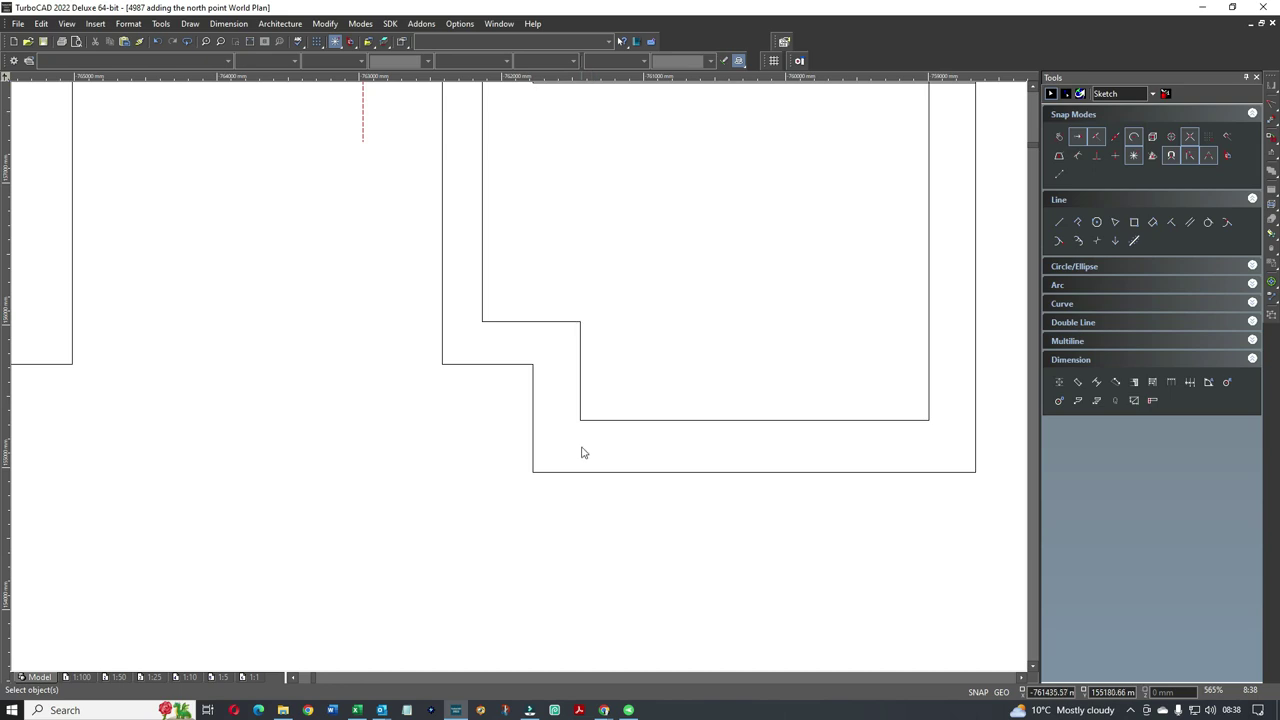
scroll(462, 434, down, 2)
scroll(494, 384, down, 4)
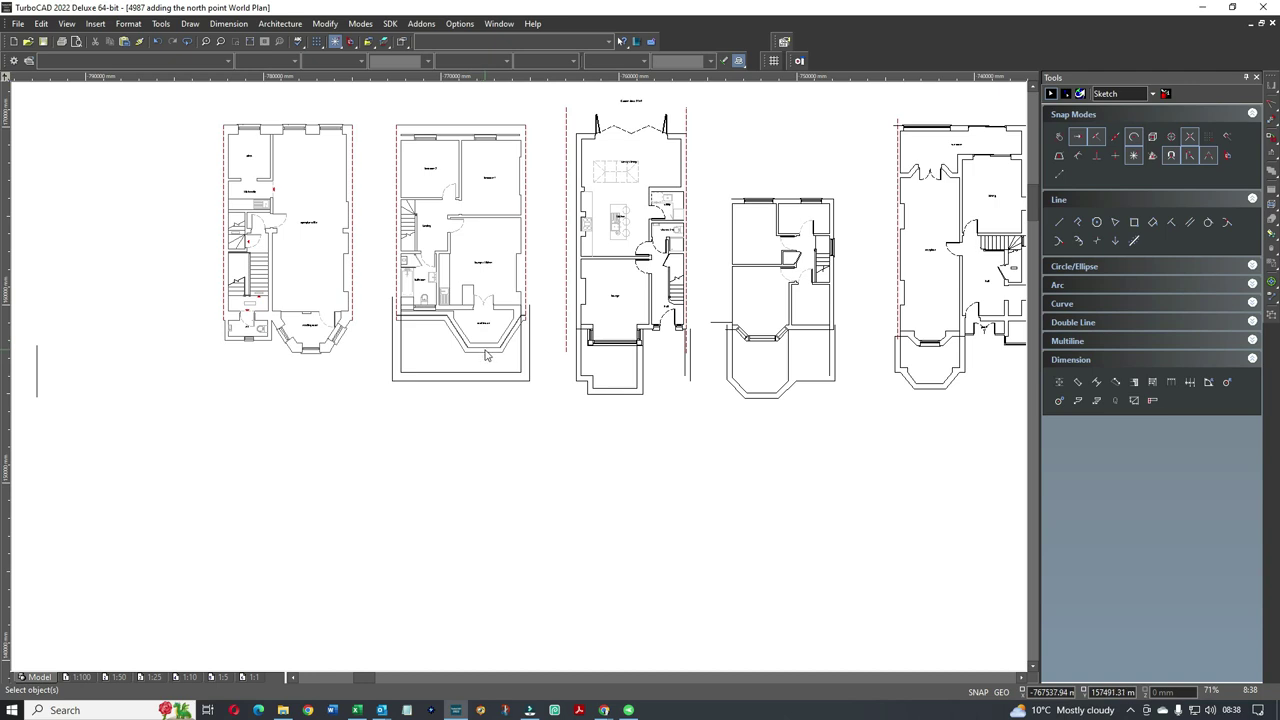
Draw two vertical lines down to the terrace's bottom wall and a diagonal below the outline corner
scroll(514, 339, up, 4)
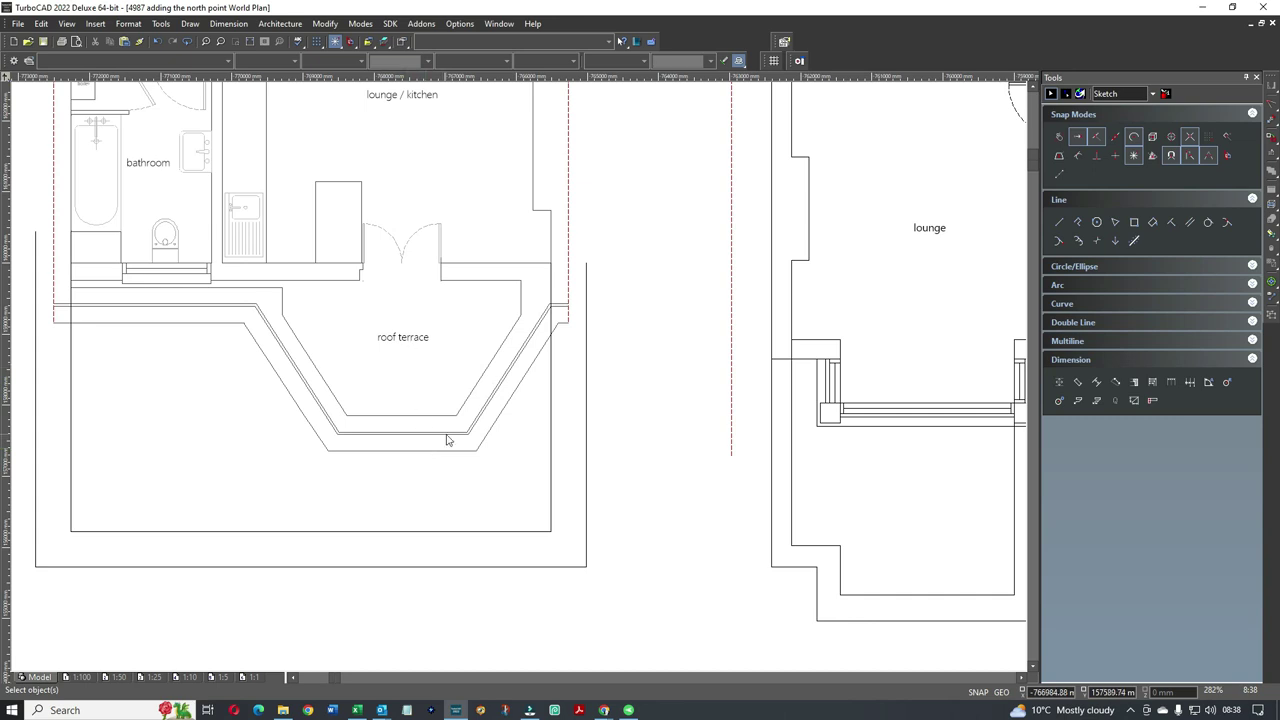
scroll(520, 383, down, 2)
click(1059, 222)
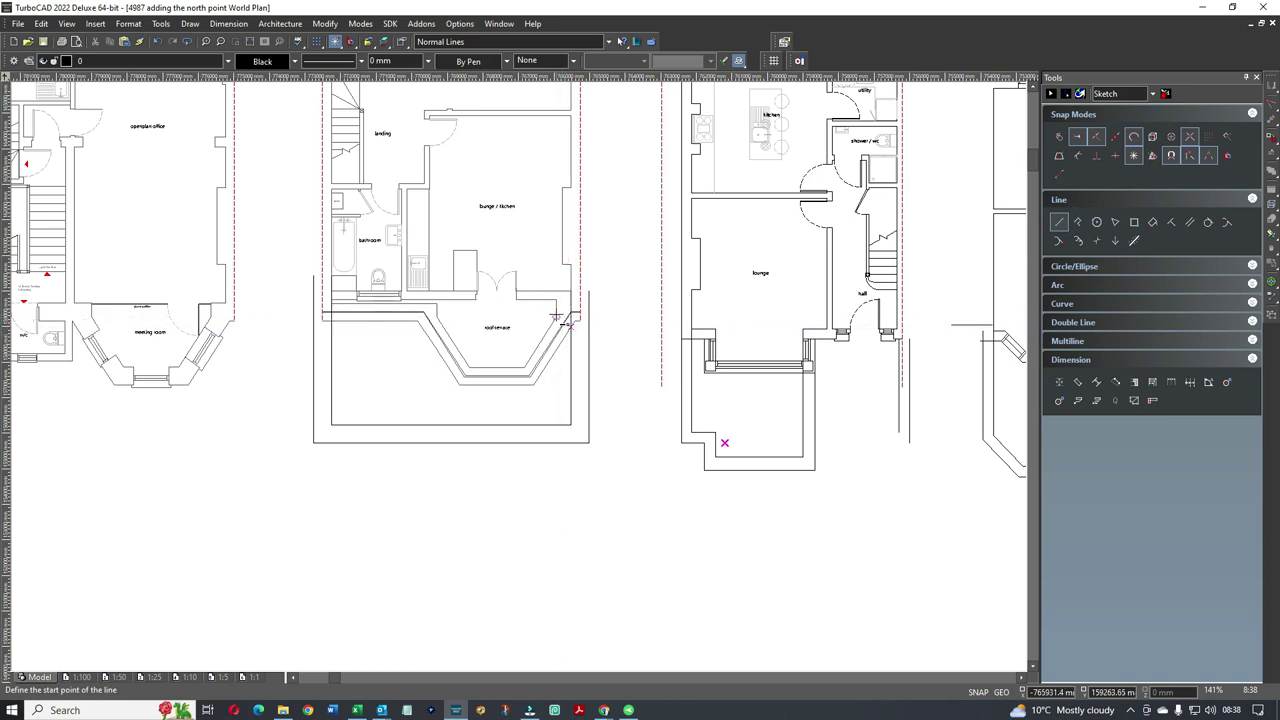
click(556, 308)
click(550, 425)
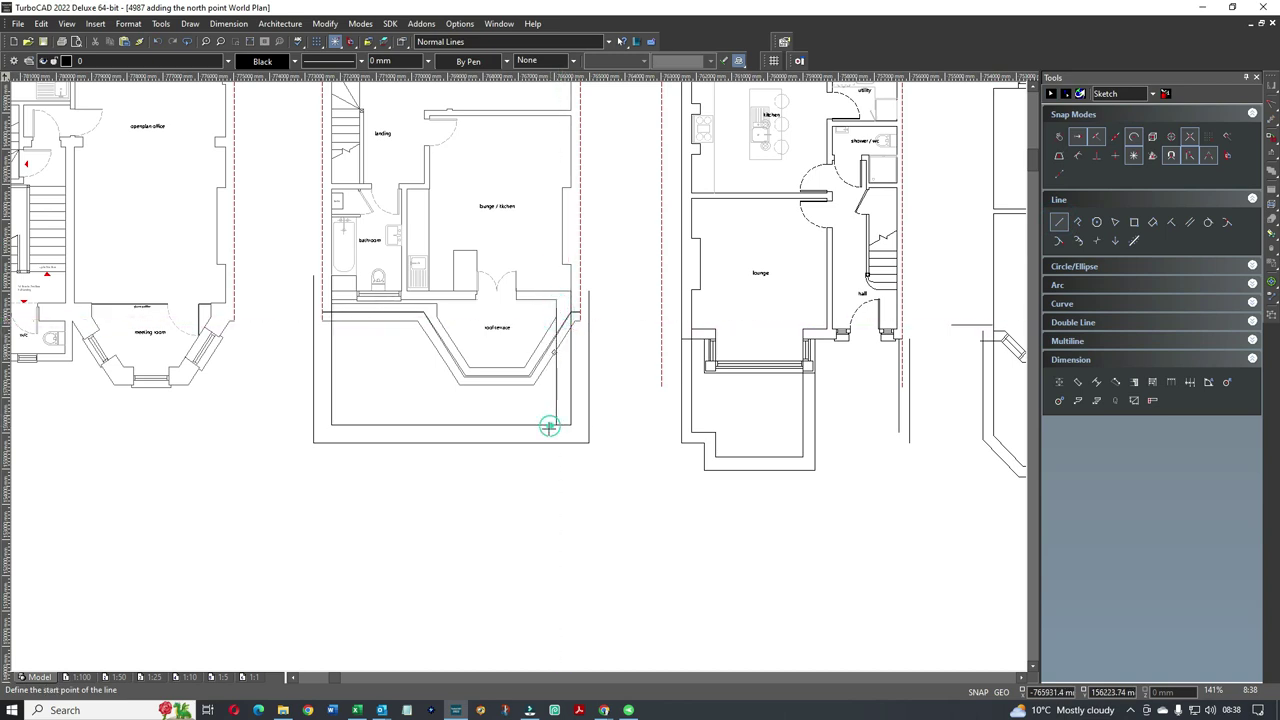
click(437, 303)
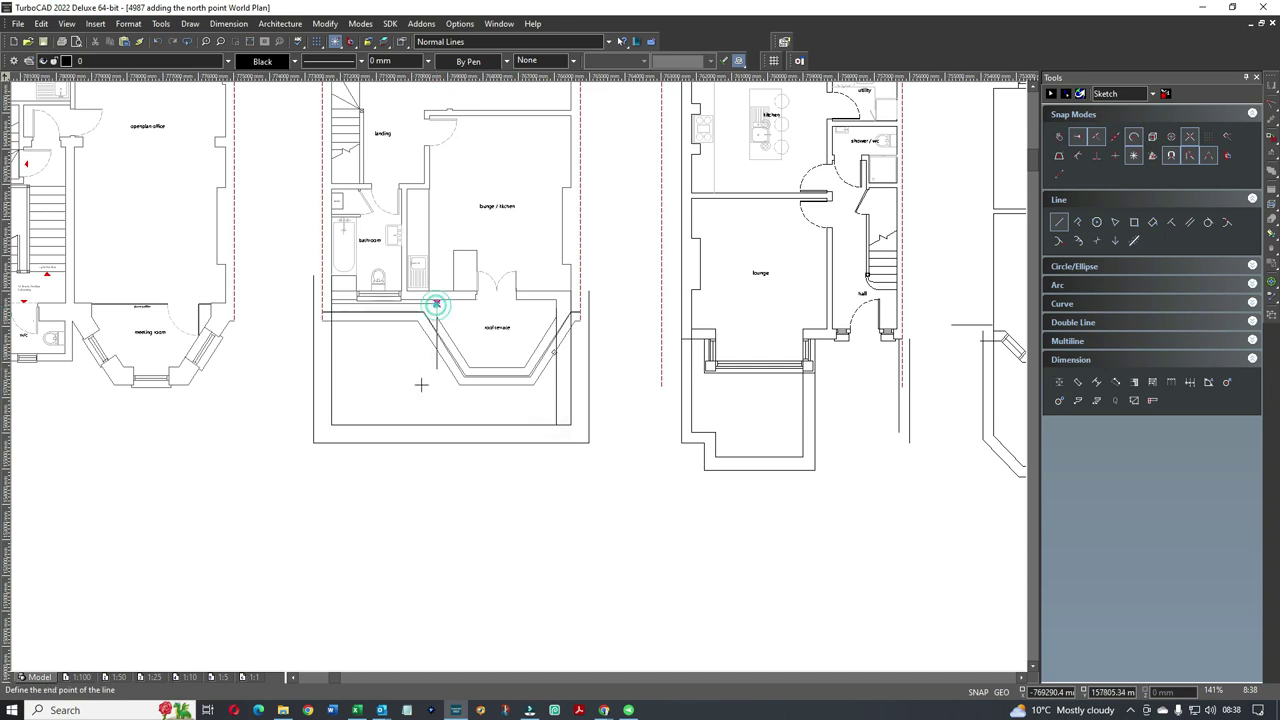
click(421, 428)
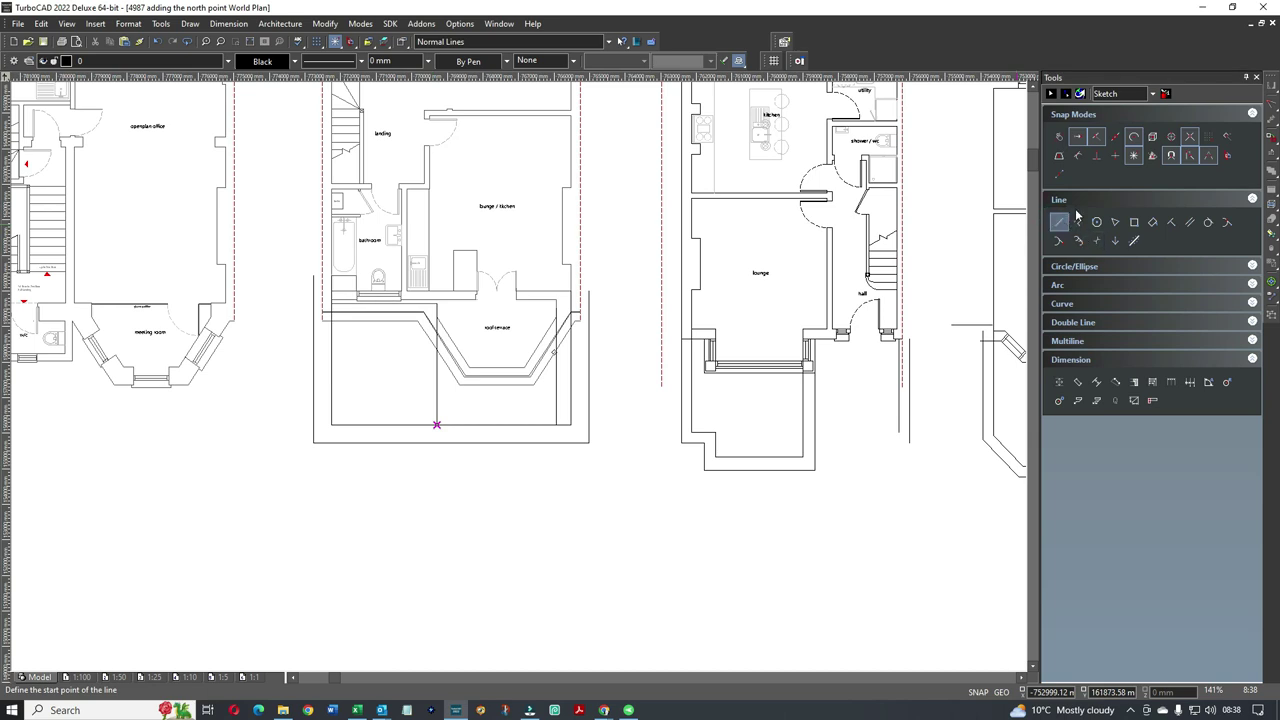
click(1133, 155)
click(436, 424)
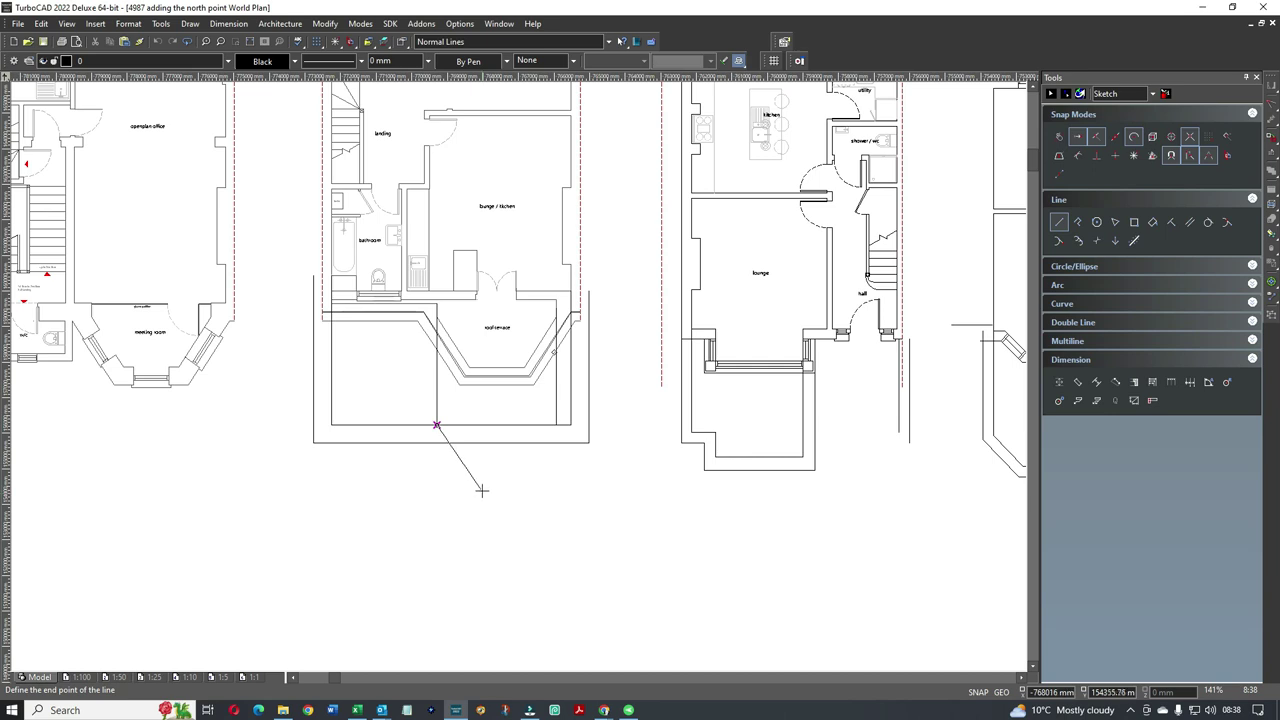
click(481, 489)
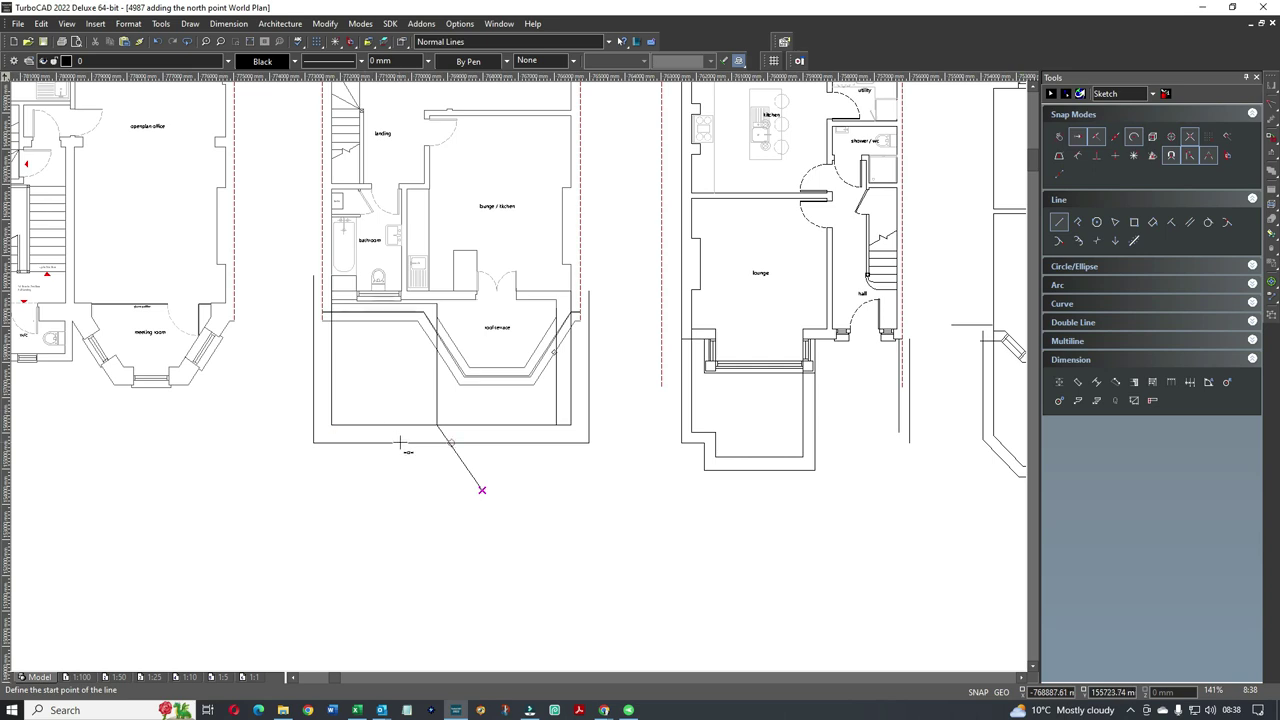
key(Escape)
Mirror the diagonal about a vertical axis and move the copy to the right outline corner
click(473, 478)
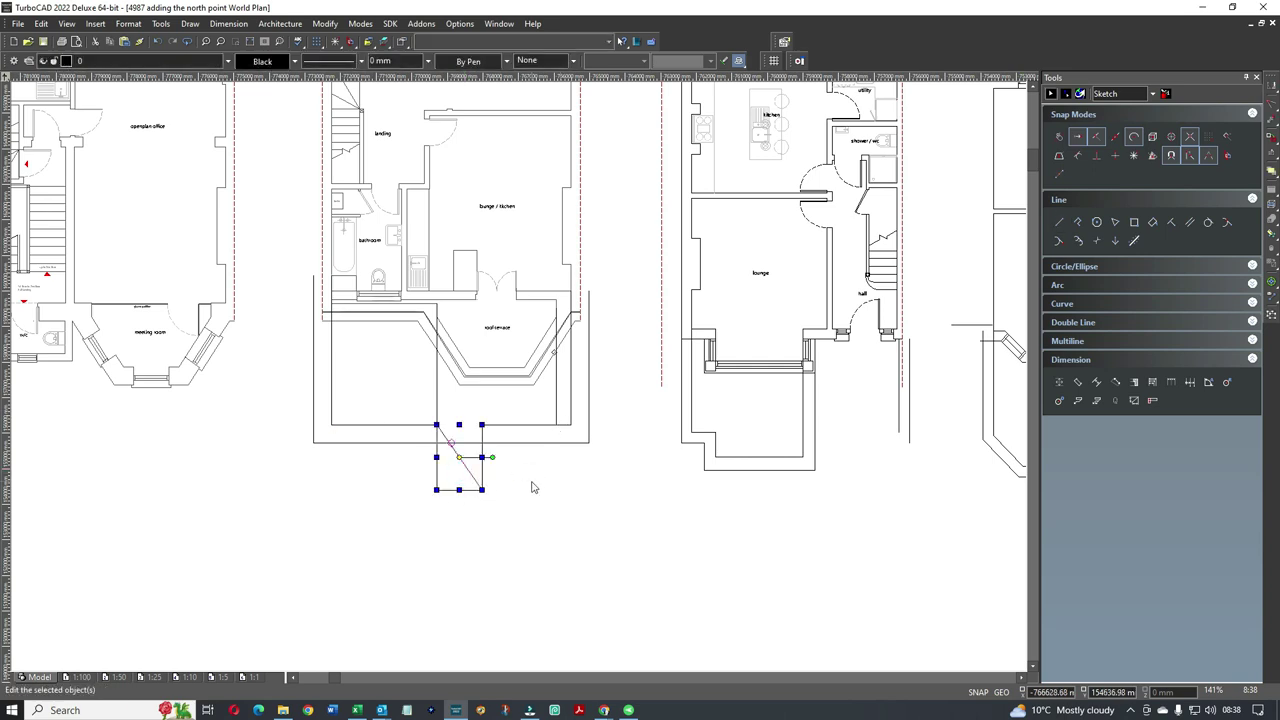
click(1270, 86)
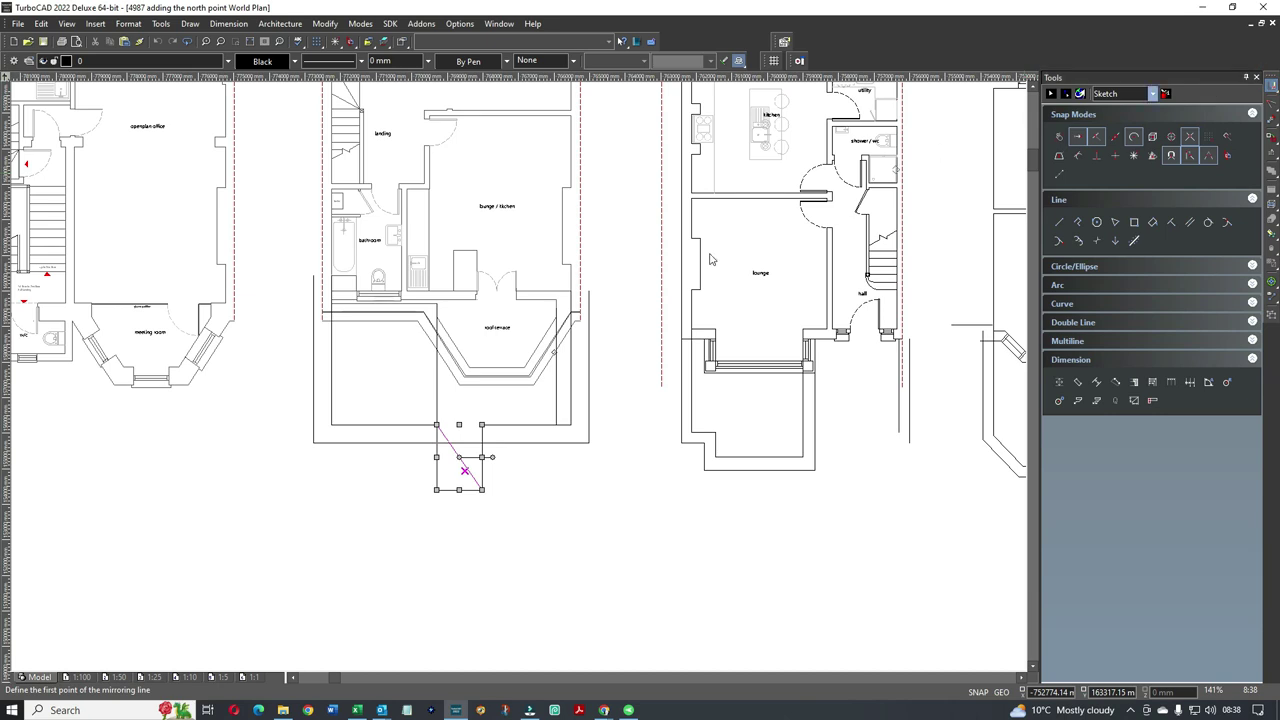
scroll(415, 449, up, 4)
click(436, 425)
click(499, 612)
scroll(517, 380, down, 4)
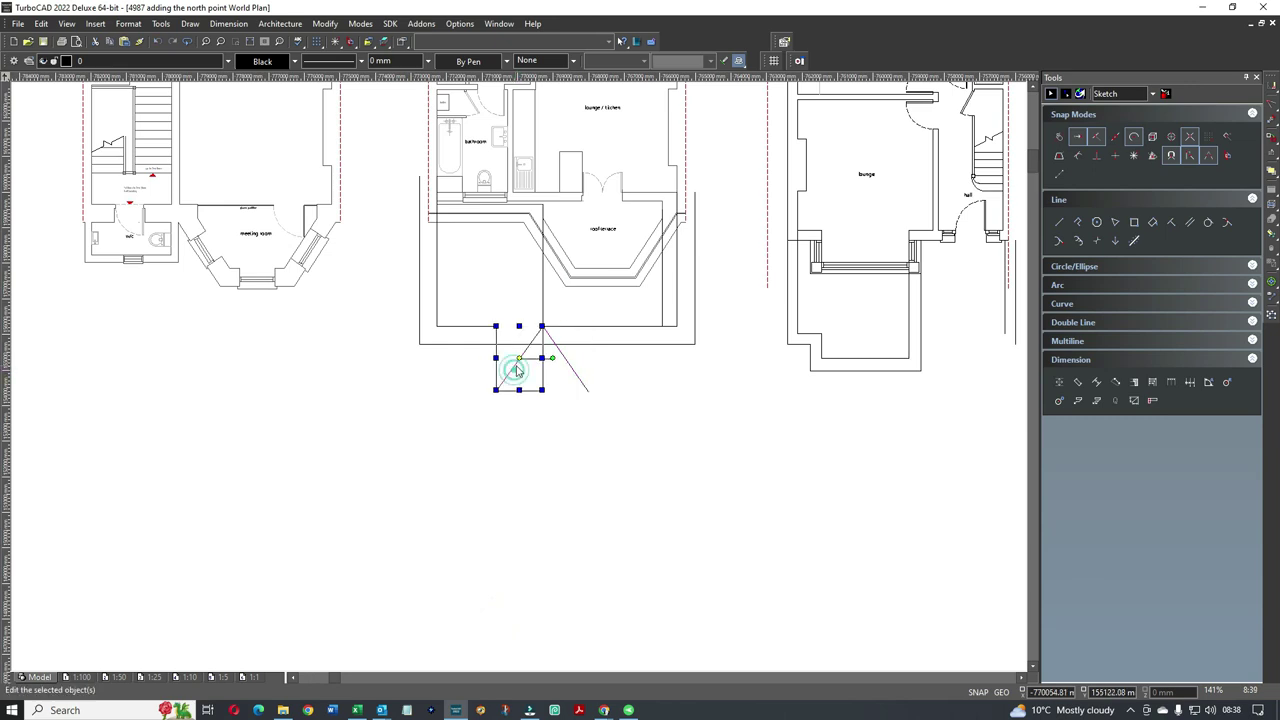
drag(516, 361, 643, 371)
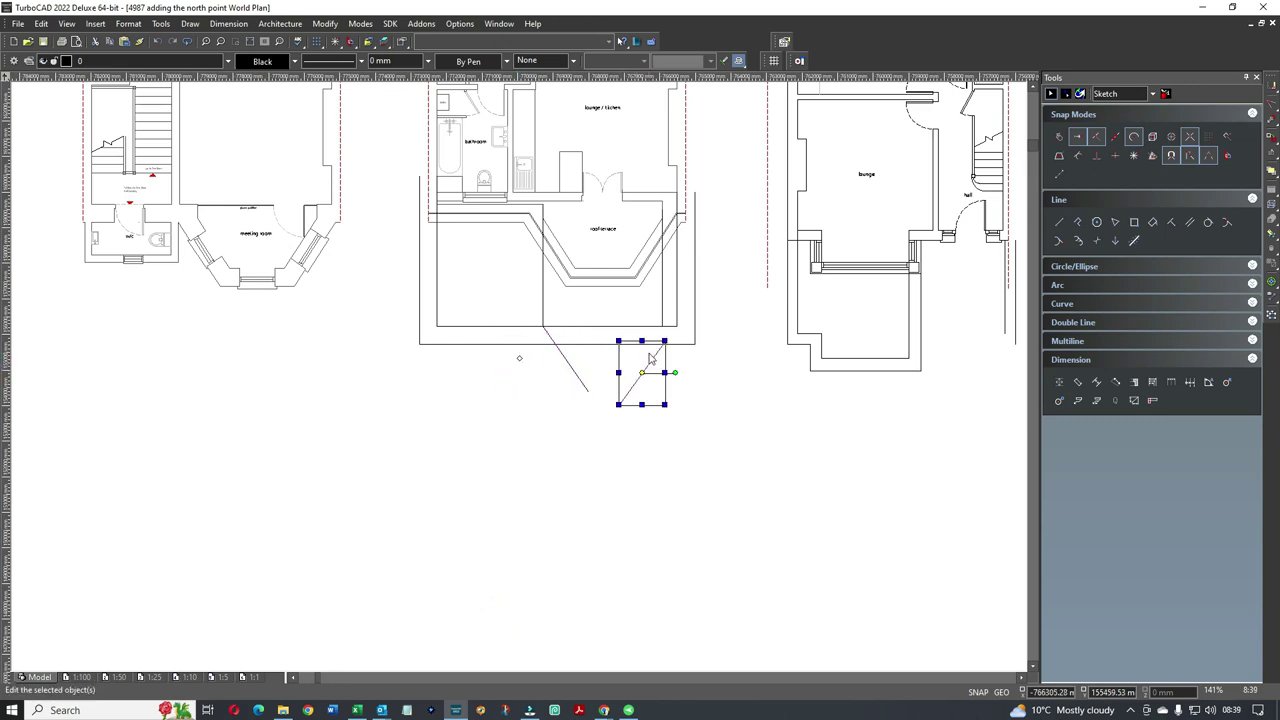
scroll(650, 358, up, 4)
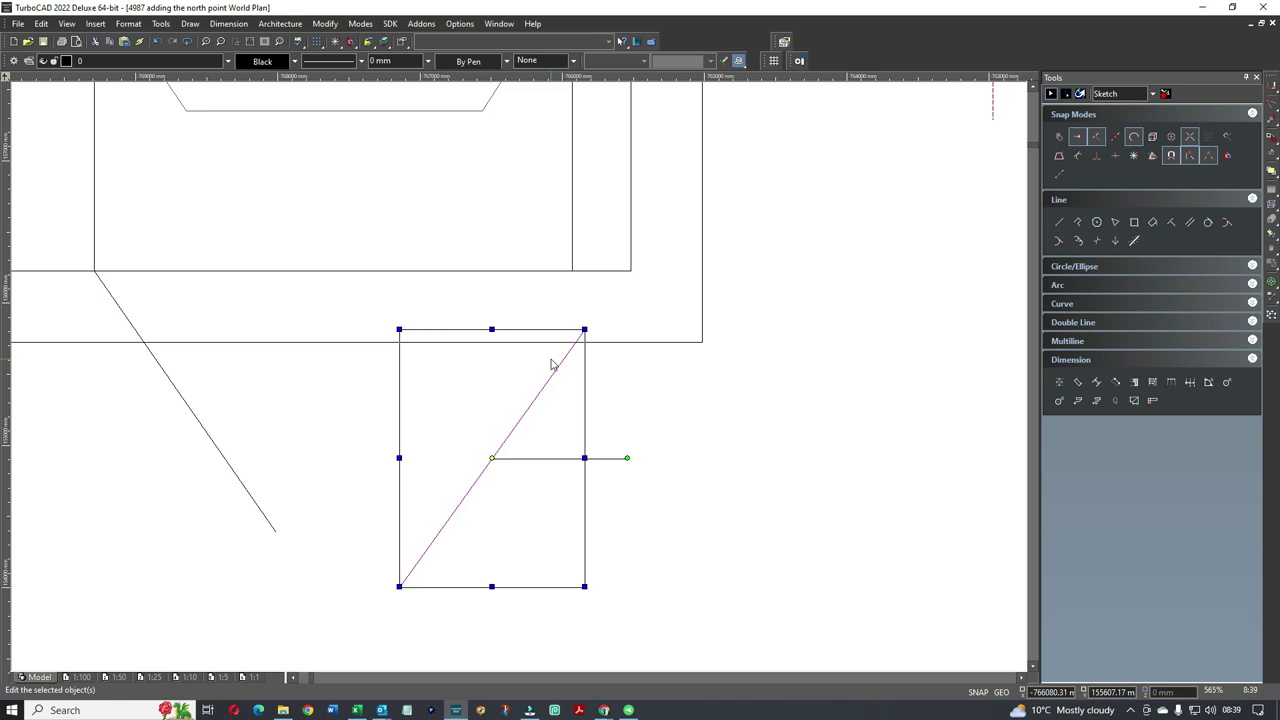
drag(585, 331, 571, 294)
click(649, 457)
scroll(517, 380, down, 2)
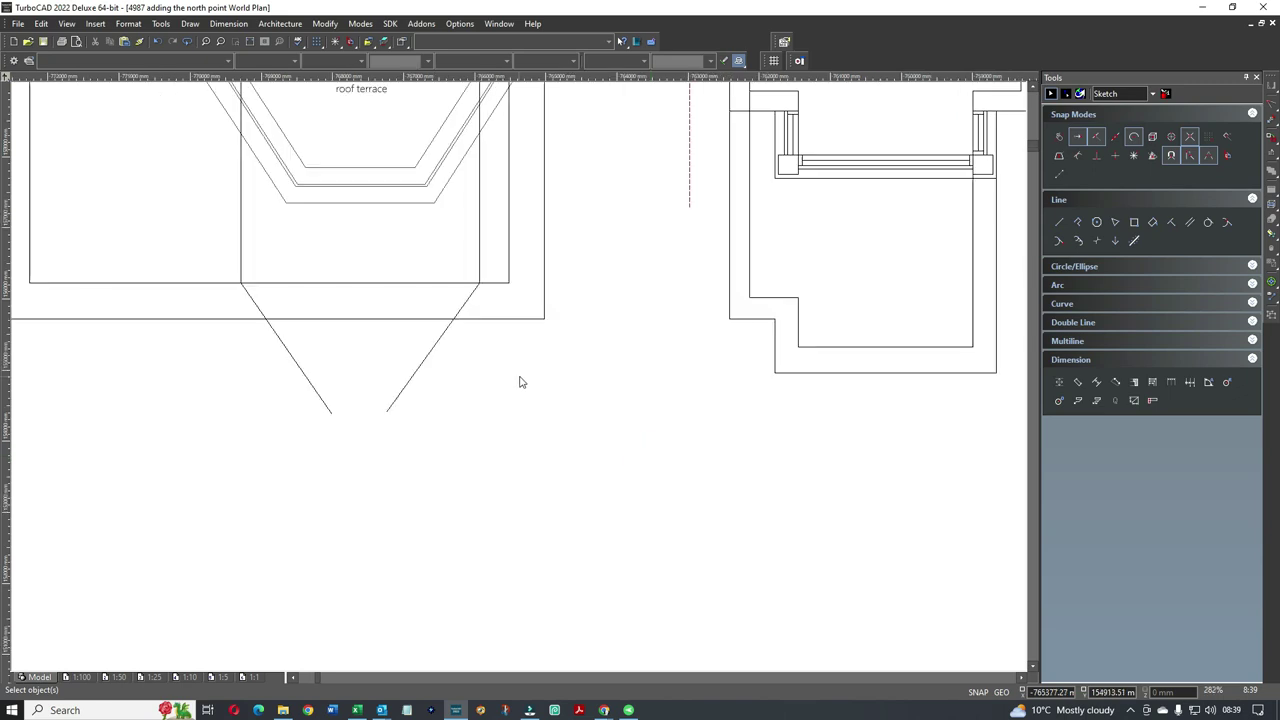
Offset both bay diagonals outward by -50 with parallel lines
click(1189, 222)
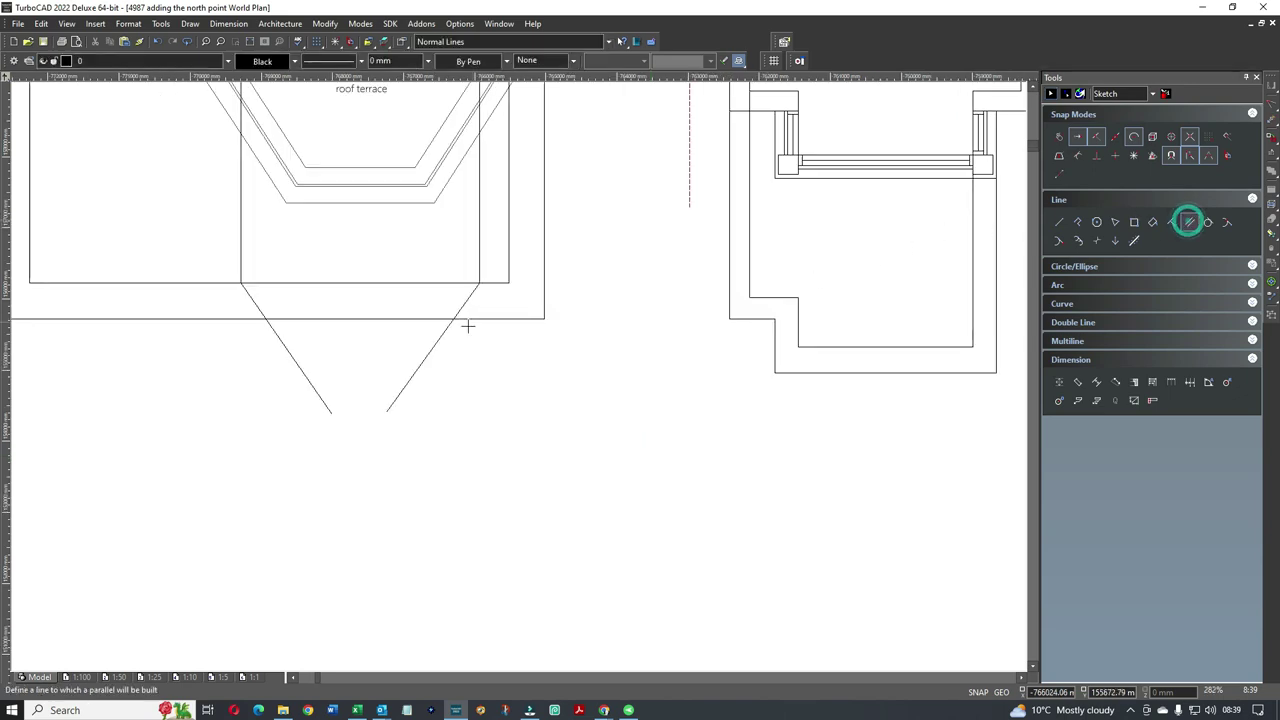
click(428, 357)
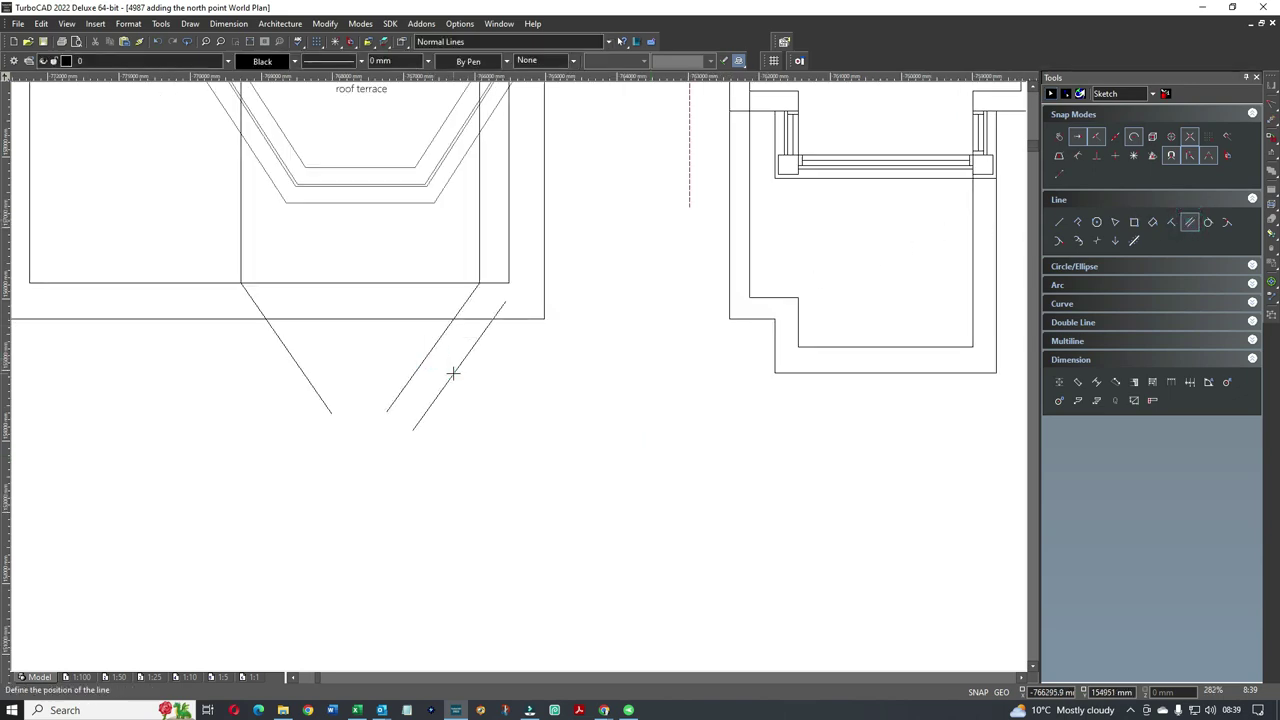
key(Tab)
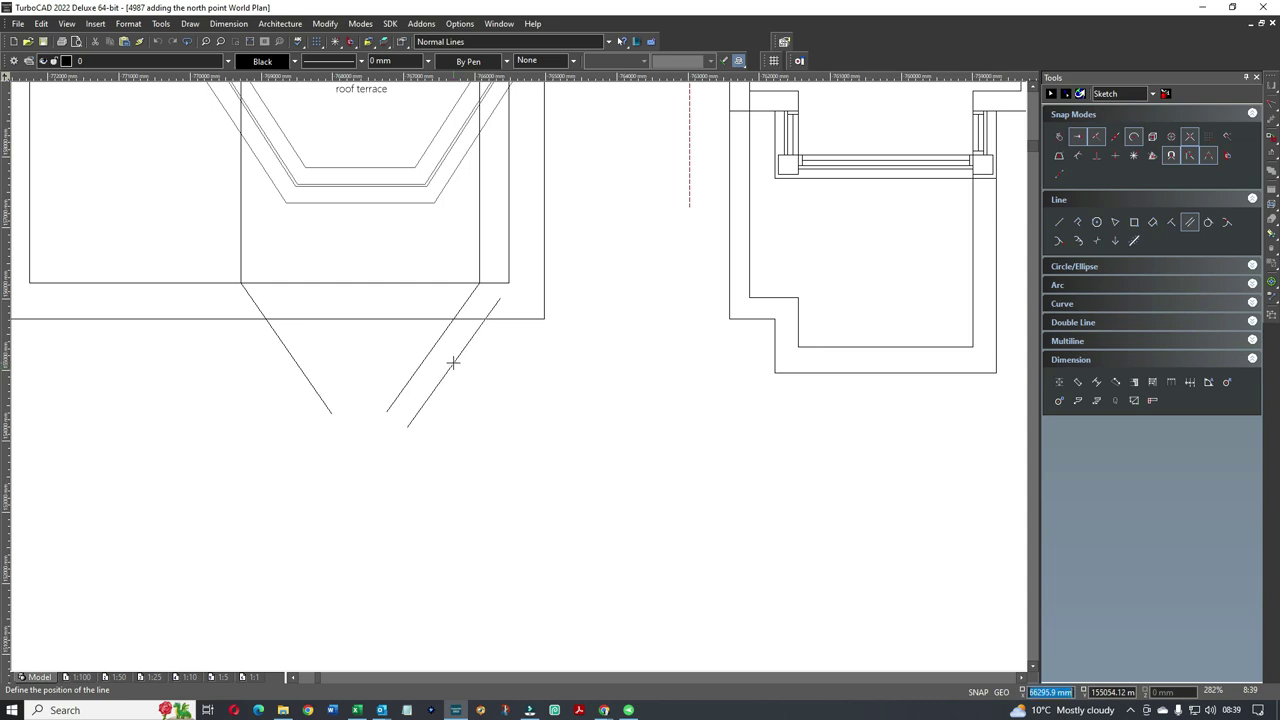
key(BackSpace)
text(-50)
key(Return)
click(436, 347)
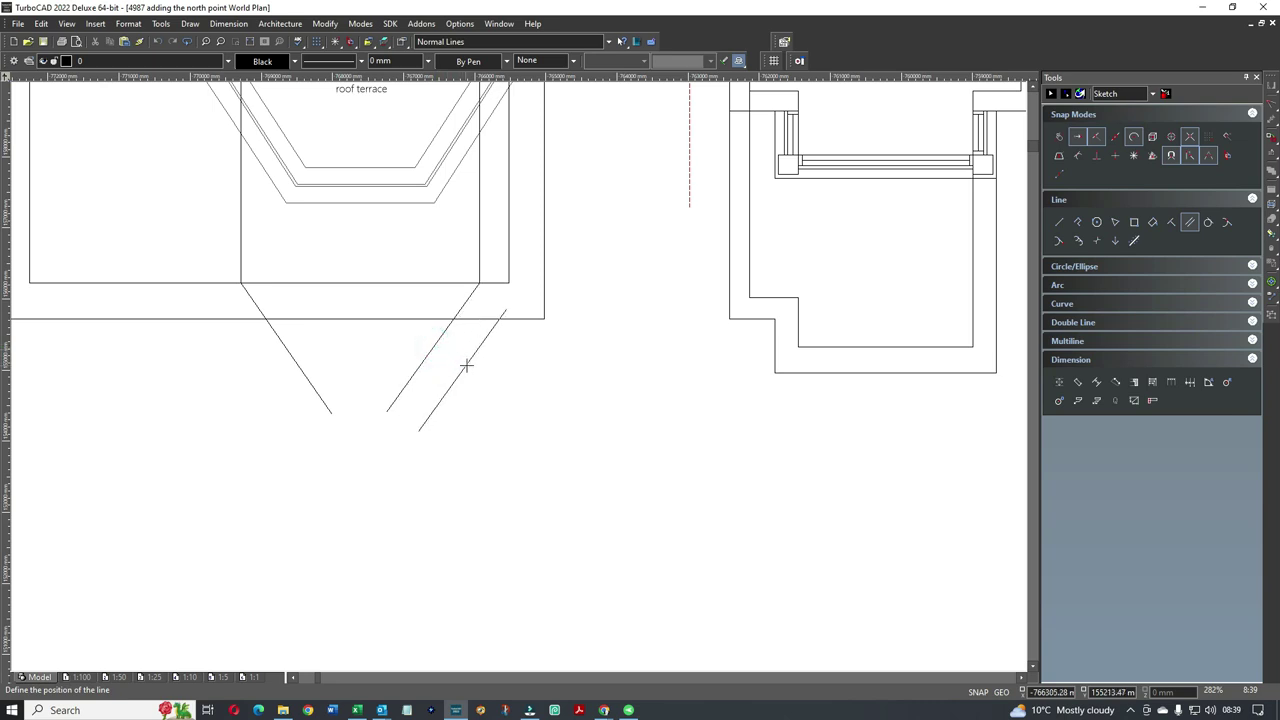
click(463, 363)
click(294, 360)
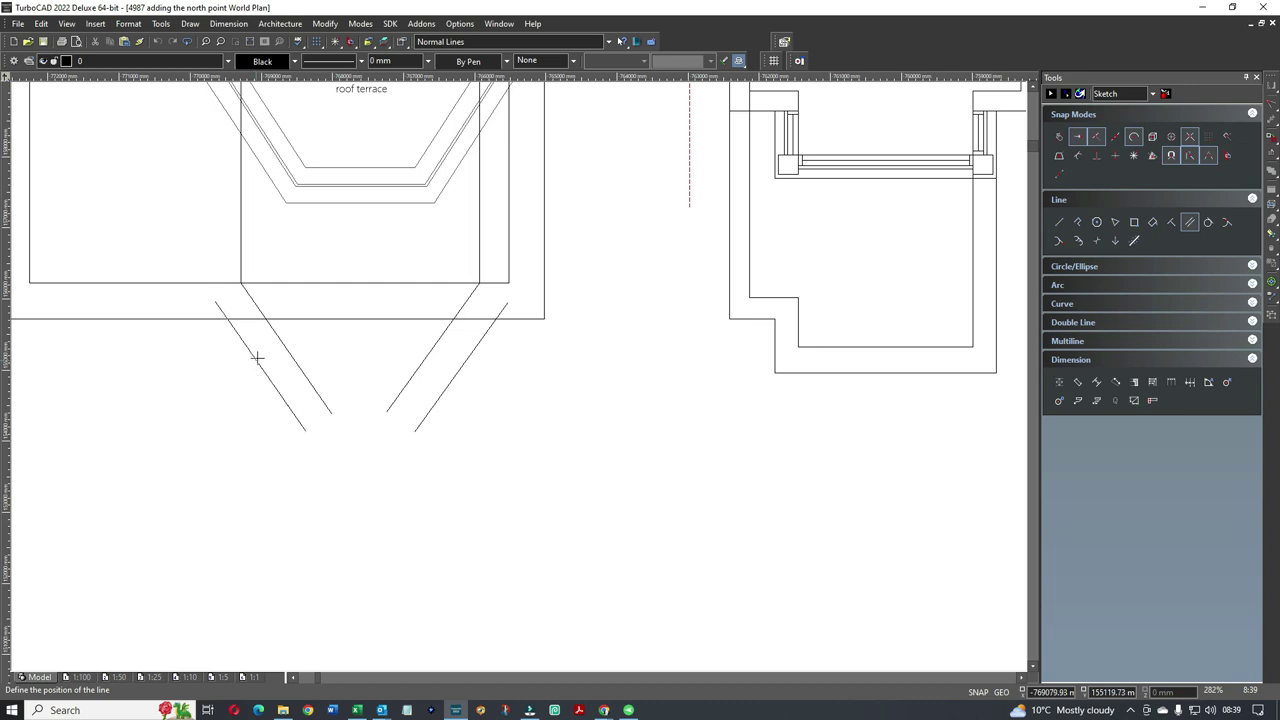
click(252, 359)
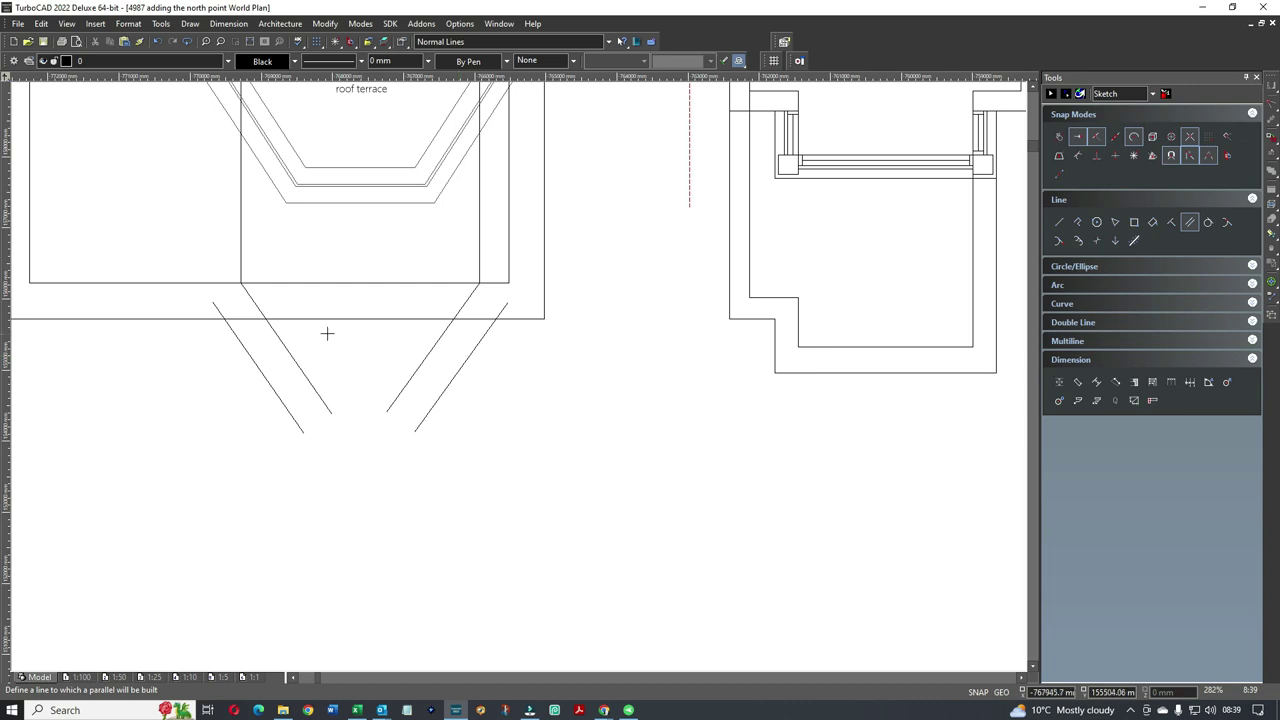
Draw two horizontal lines across the bay diagonals, with snapping enabled
click(1055, 227)
click(1133, 155)
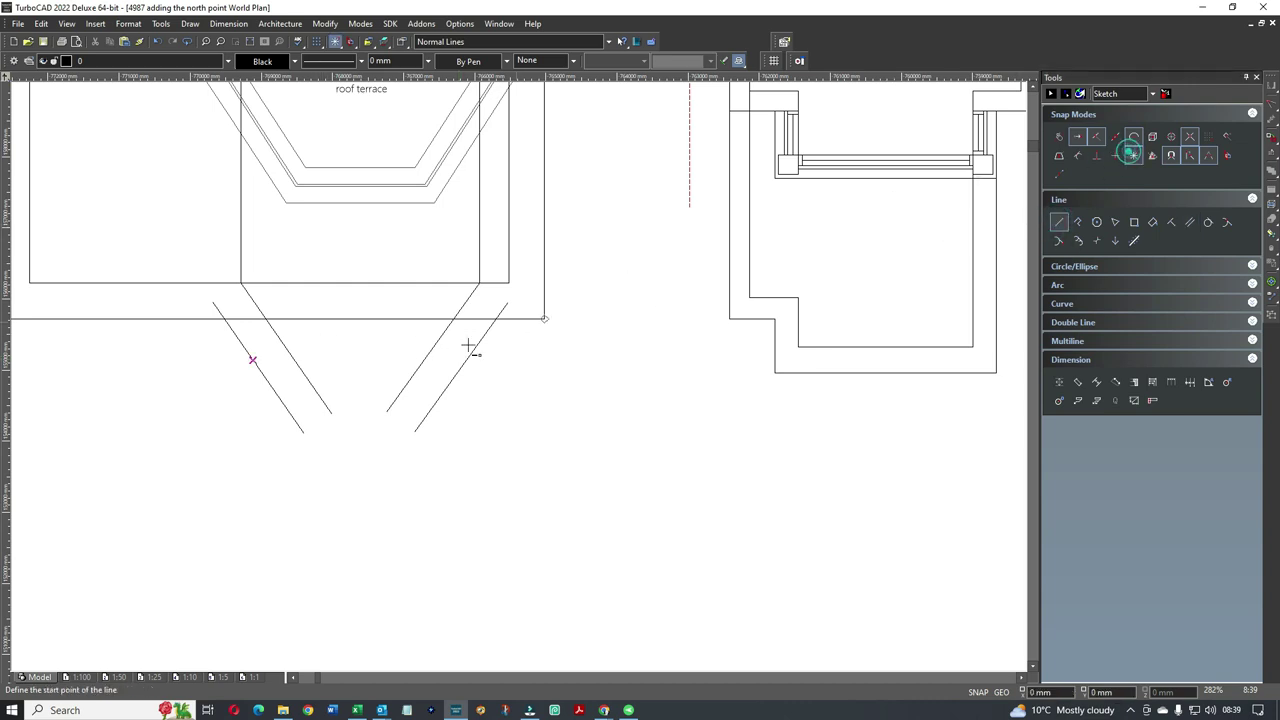
click(258, 402)
click(503, 402)
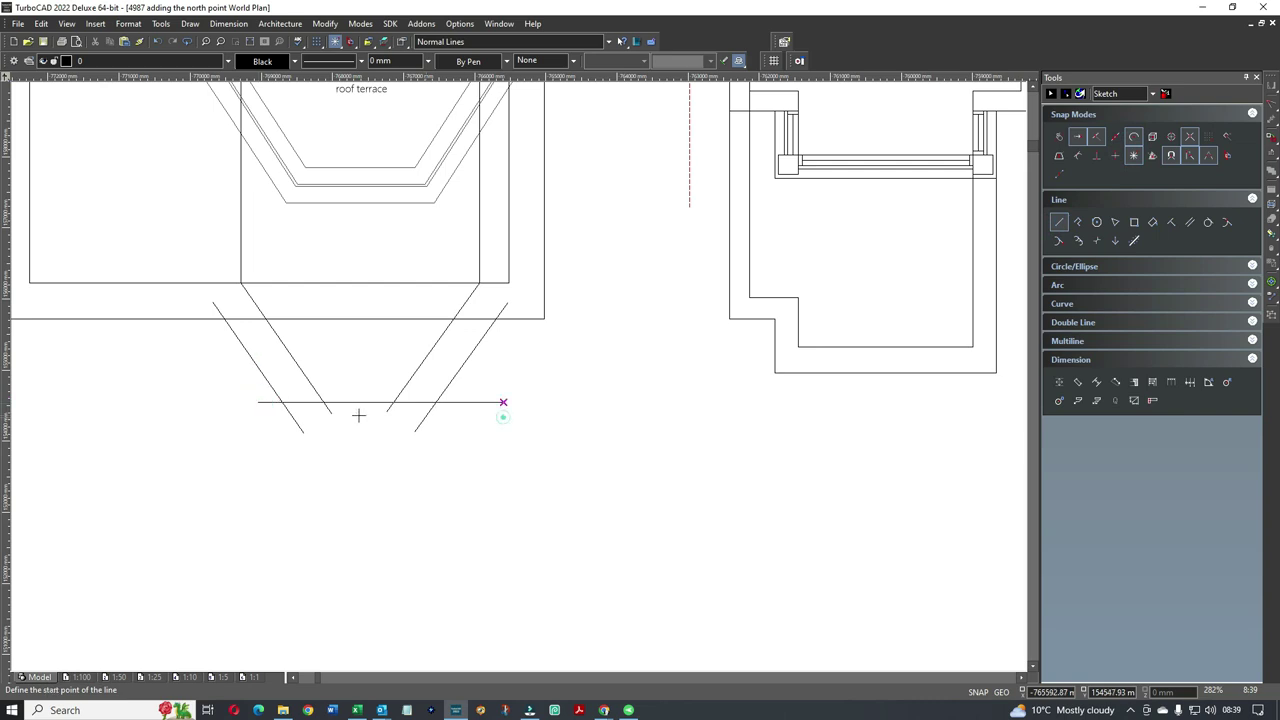
click(264, 434)
click(467, 434)
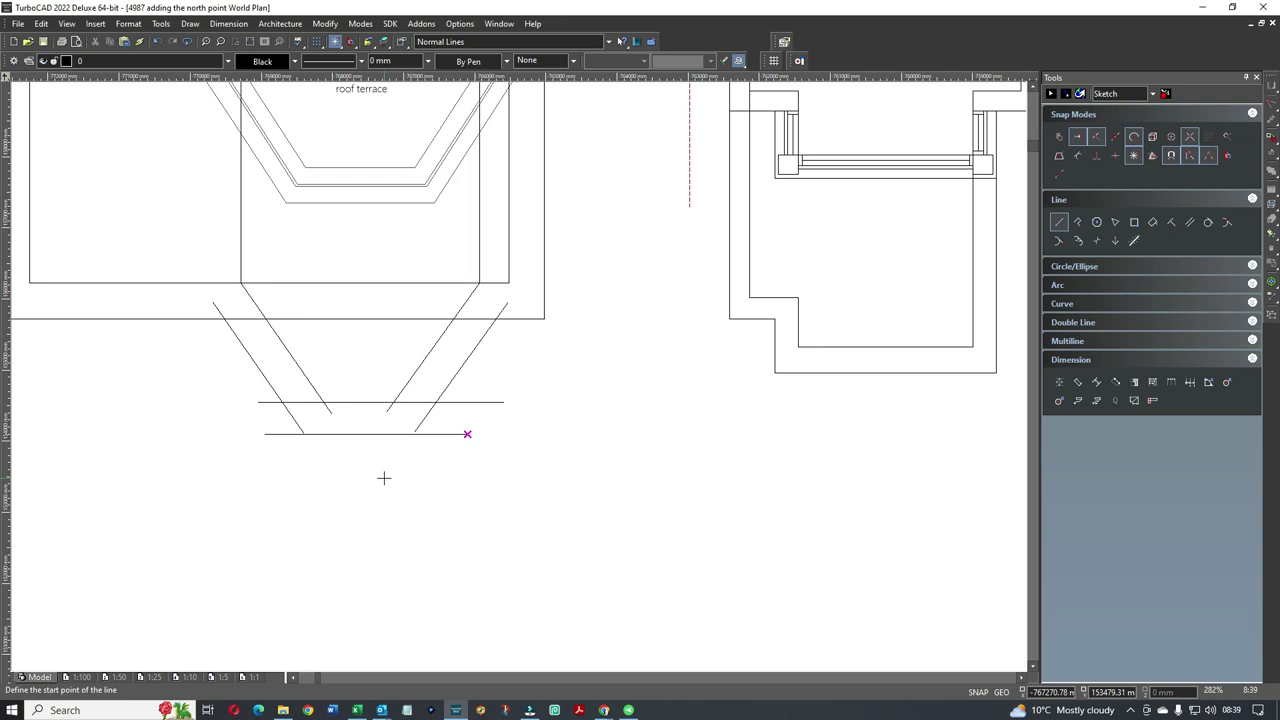
right_click(366, 373)
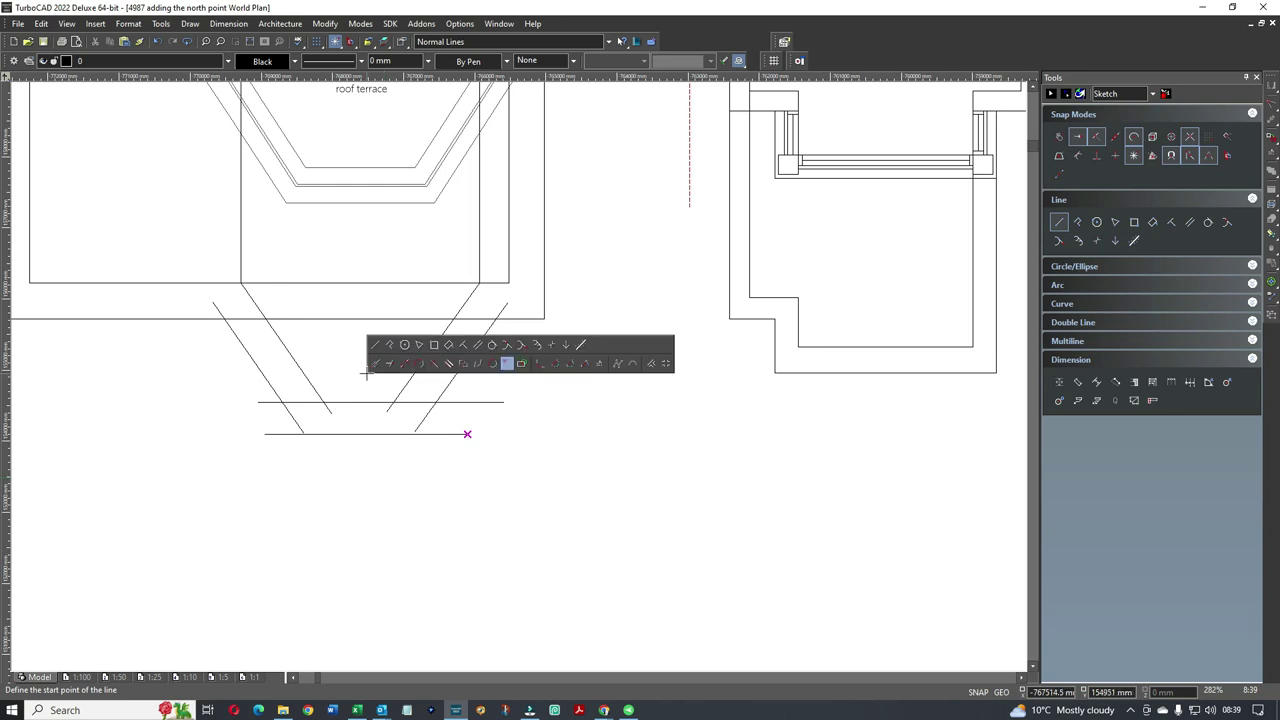
Meet the upper and lower front lines to both diagonals and trim the wall line to the right diagonal
click(507, 365)
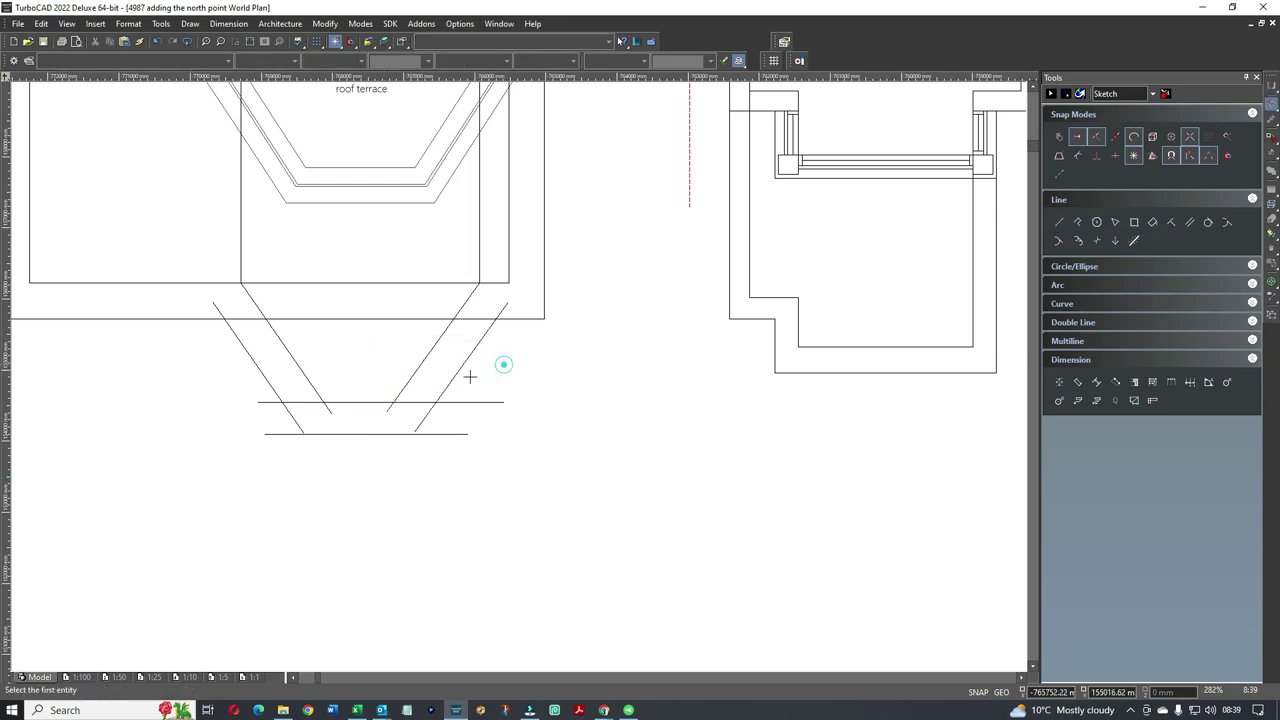
click(406, 389)
click(372, 402)
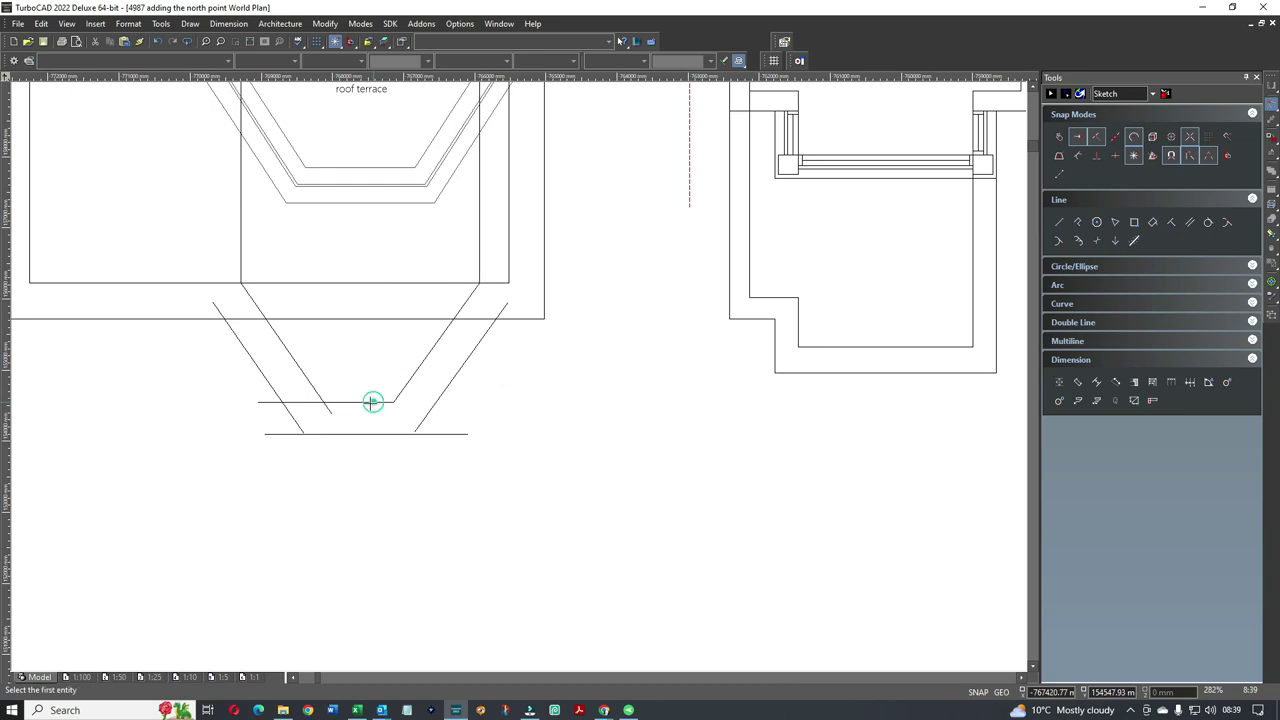
click(311, 381)
click(331, 402)
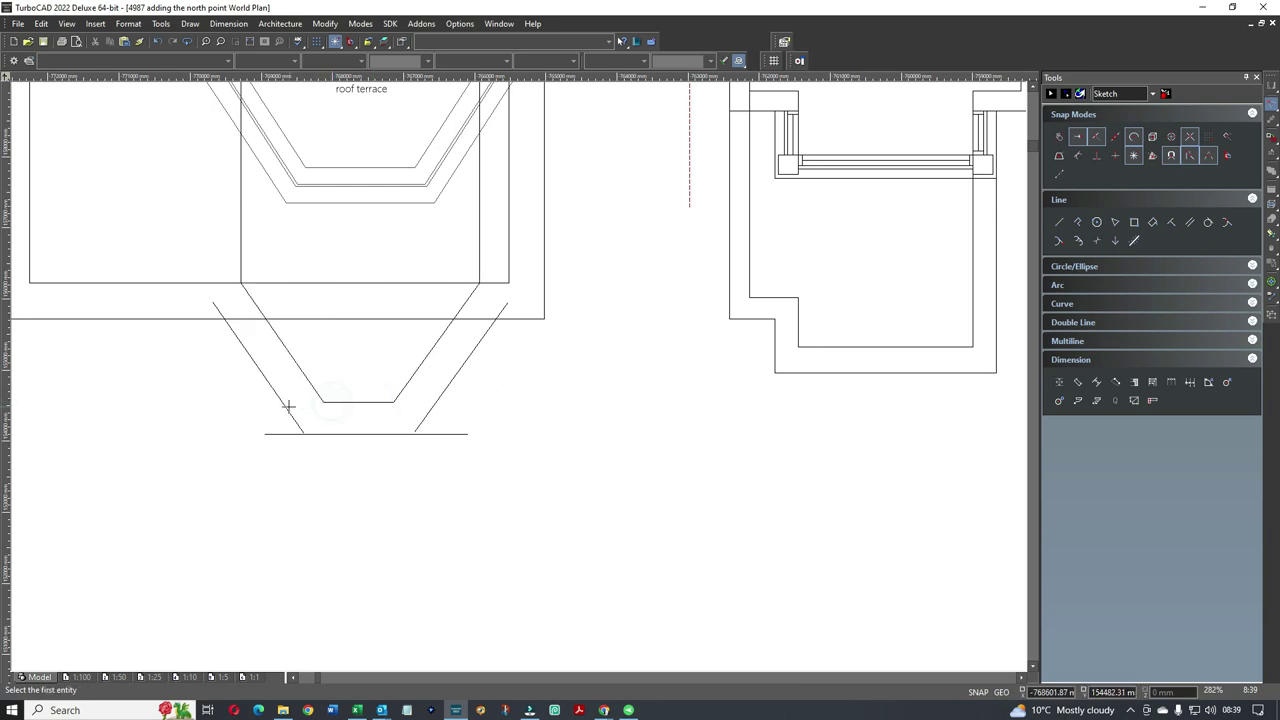
click(323, 433)
click(423, 417)
click(398, 433)
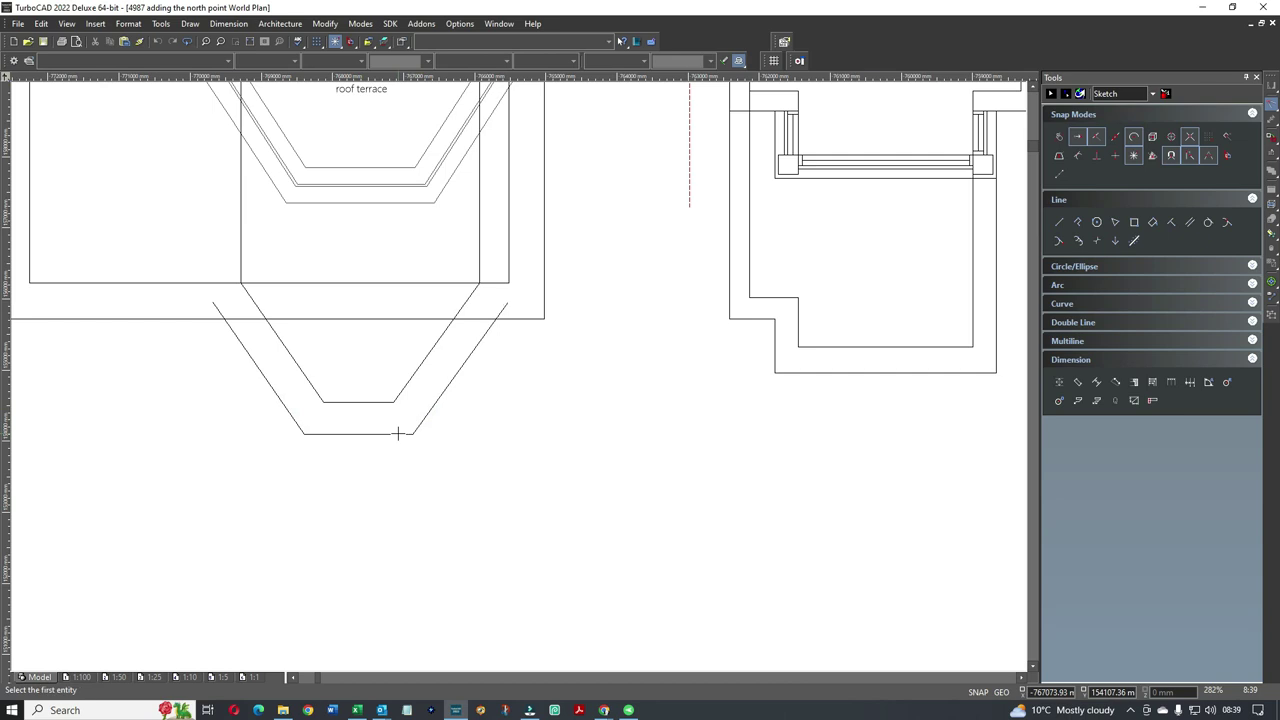
click(508, 318)
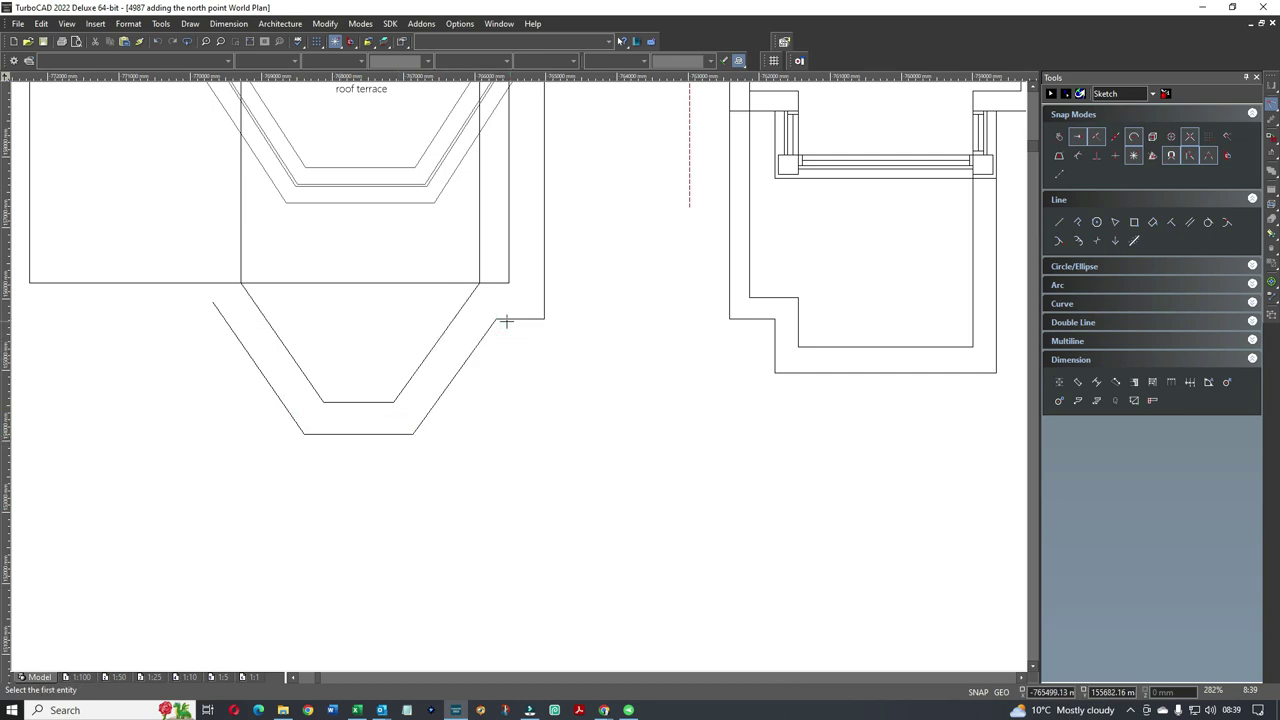
Draw a new horizontal line leftward from the right diagonal junction and meet it to the left diagonal
click(1059, 222)
click(497, 318)
click(77, 330)
right_click(202, 336)
click(302, 327)
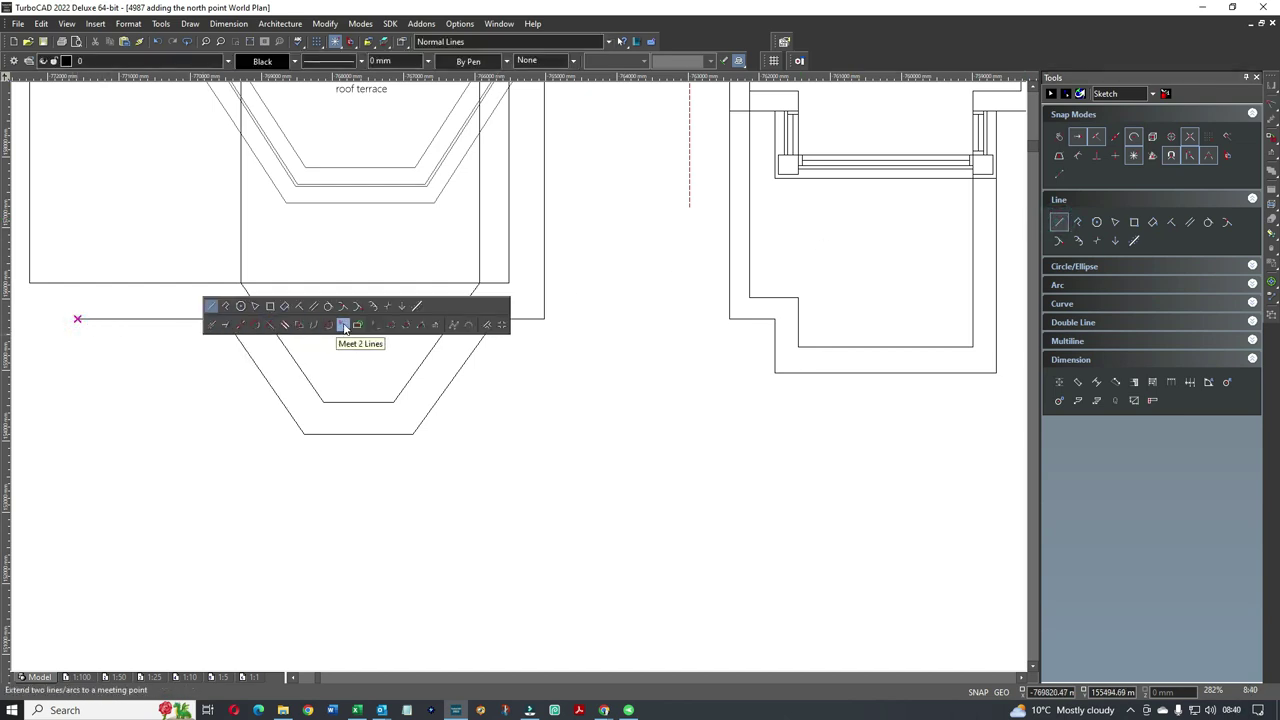
click(234, 337)
click(202, 318)
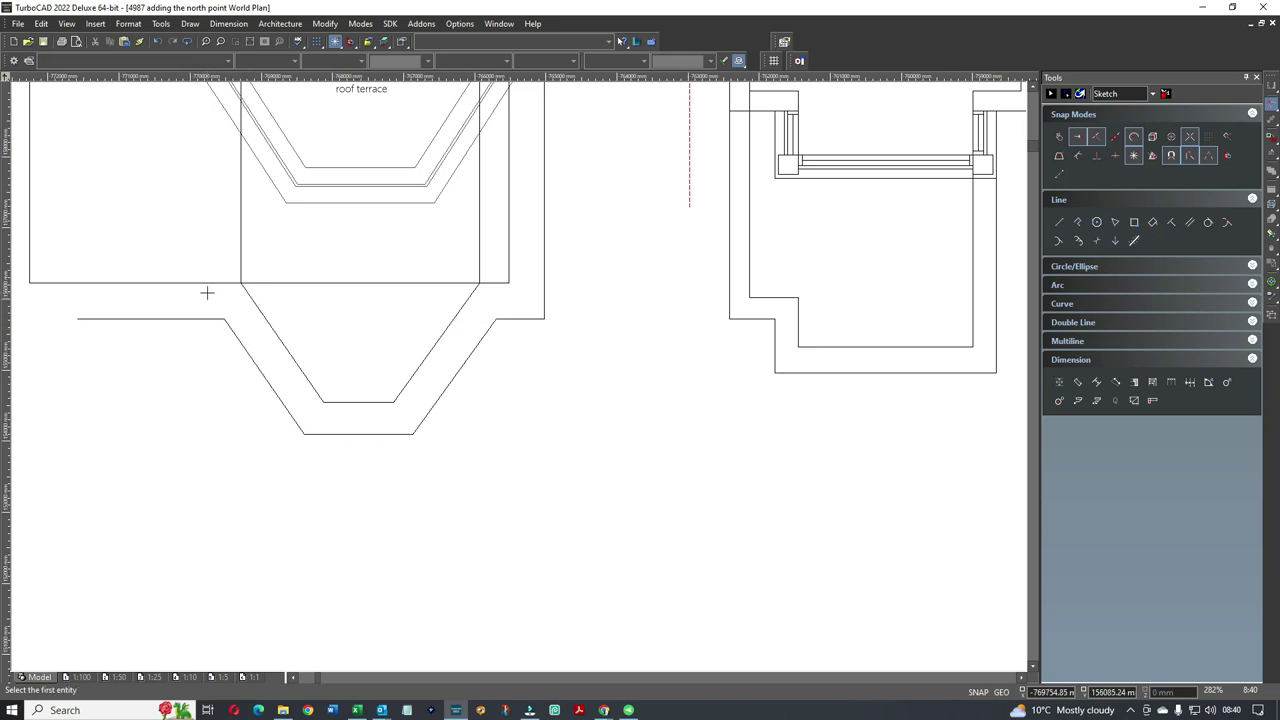
click(245, 289)
scroll(534, 354, down, 1)
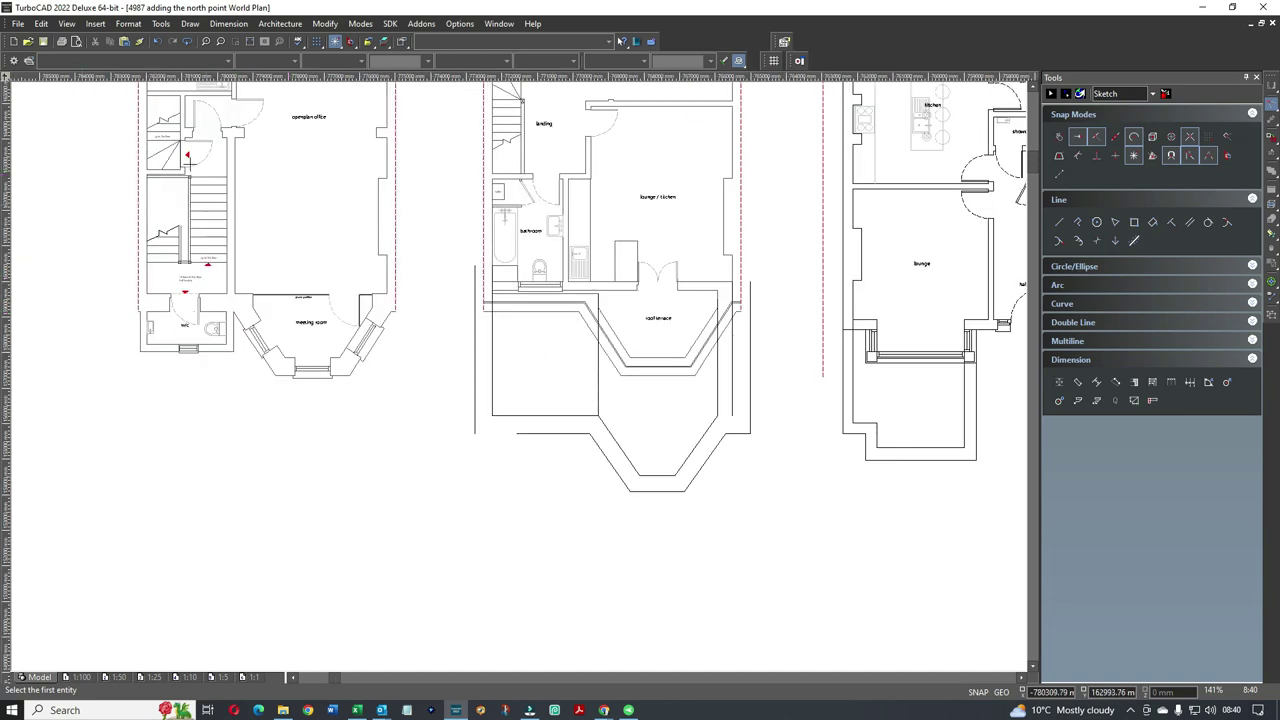
Delete the stray vertical line by the roof terrace
scroll(587, 370, up, 2)
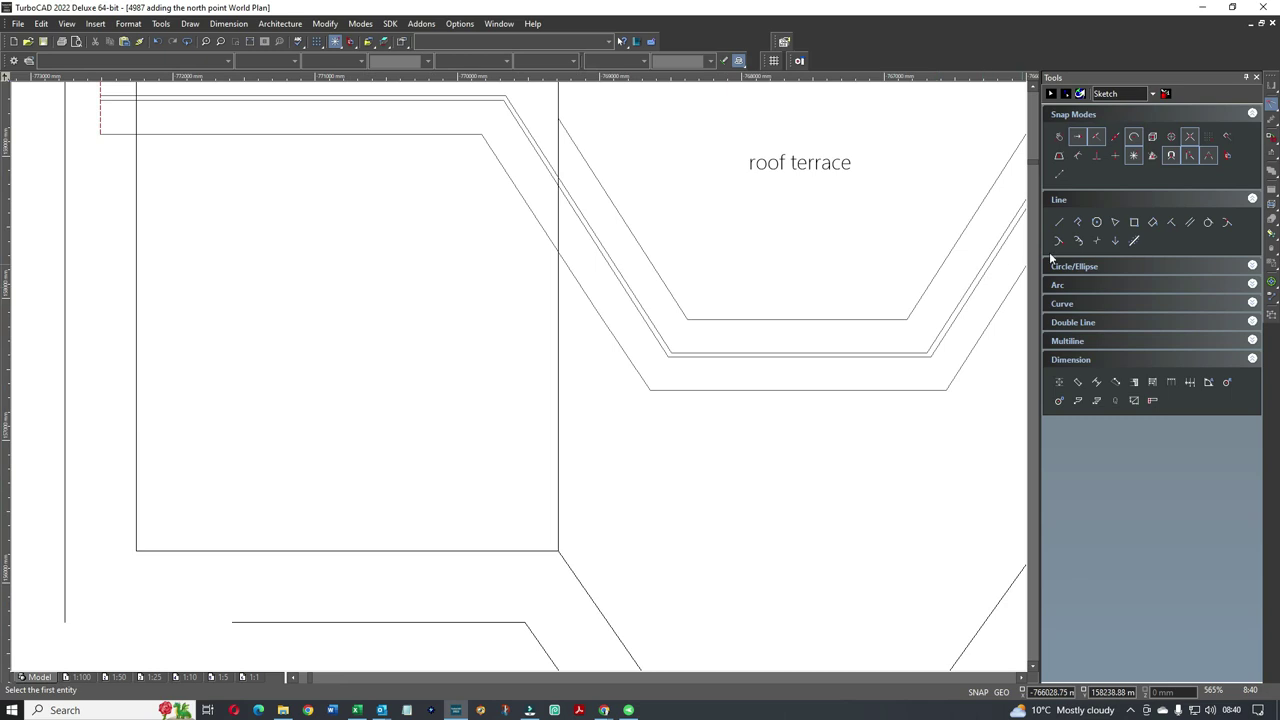
click(1059, 222)
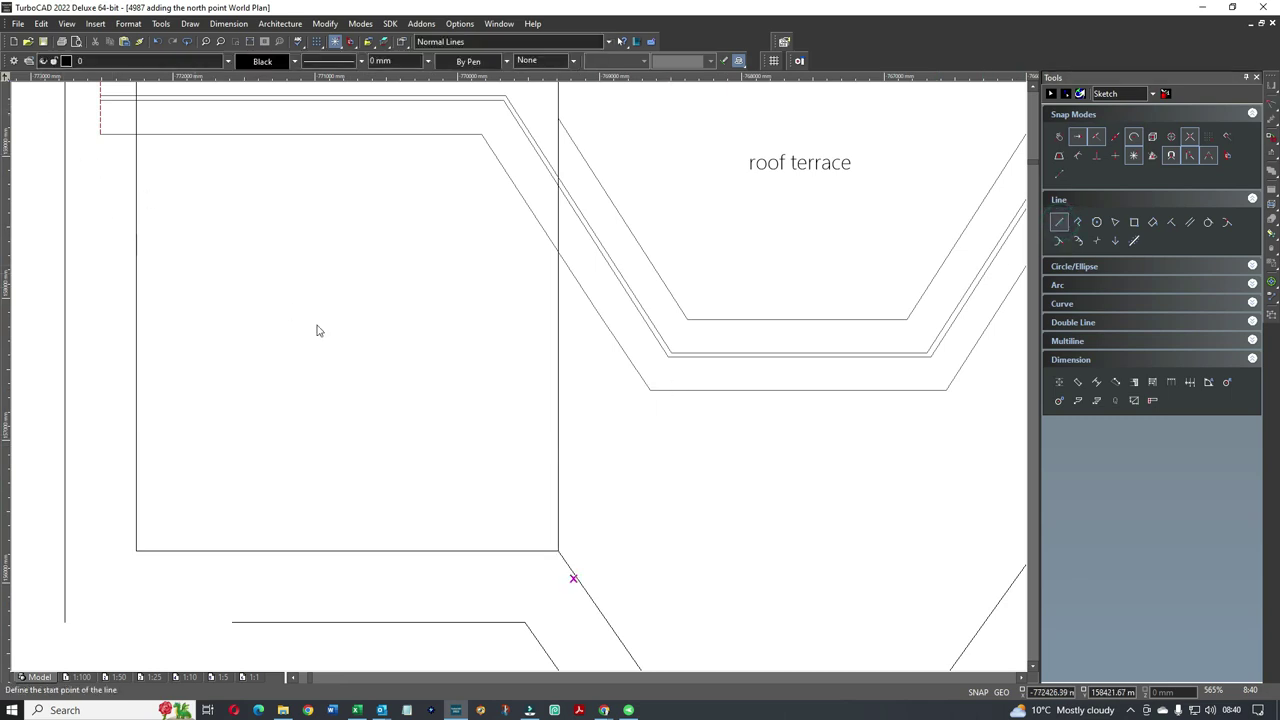
key(Escape)
click(560, 478)
key(Delete)
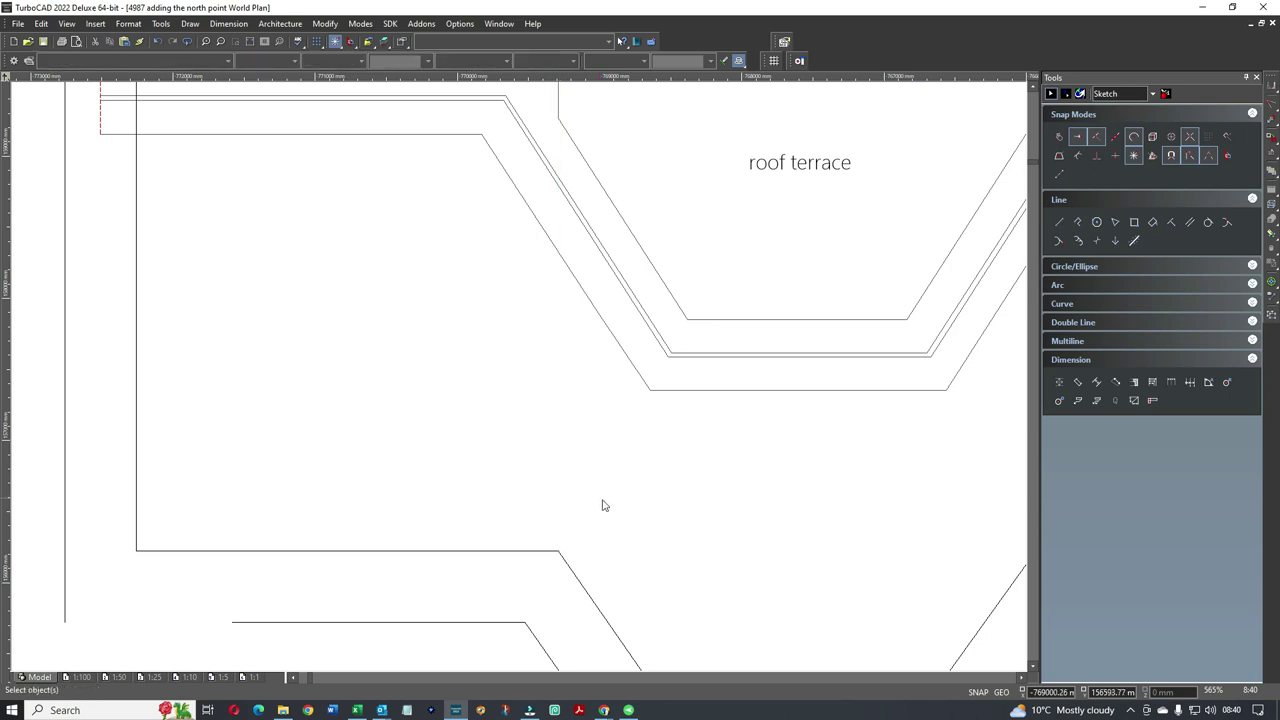
scroll(519, 382, down, 2)
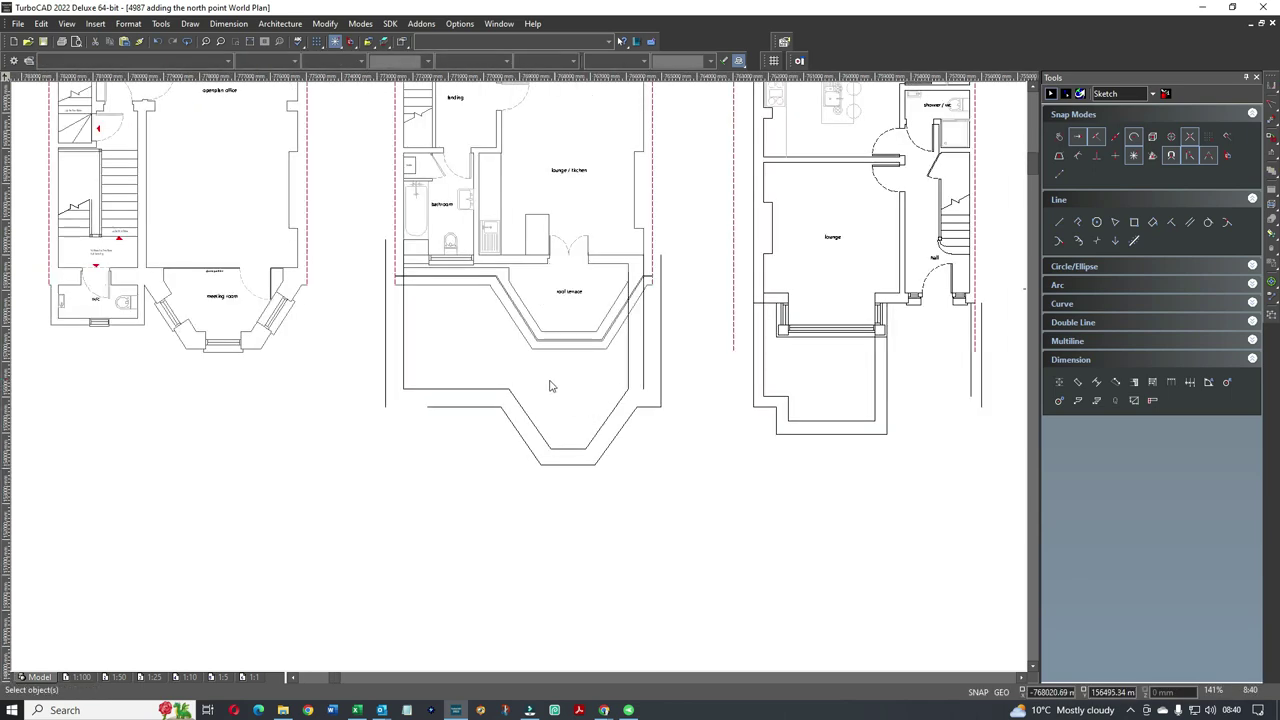
scroll(513, 404, up, 1)
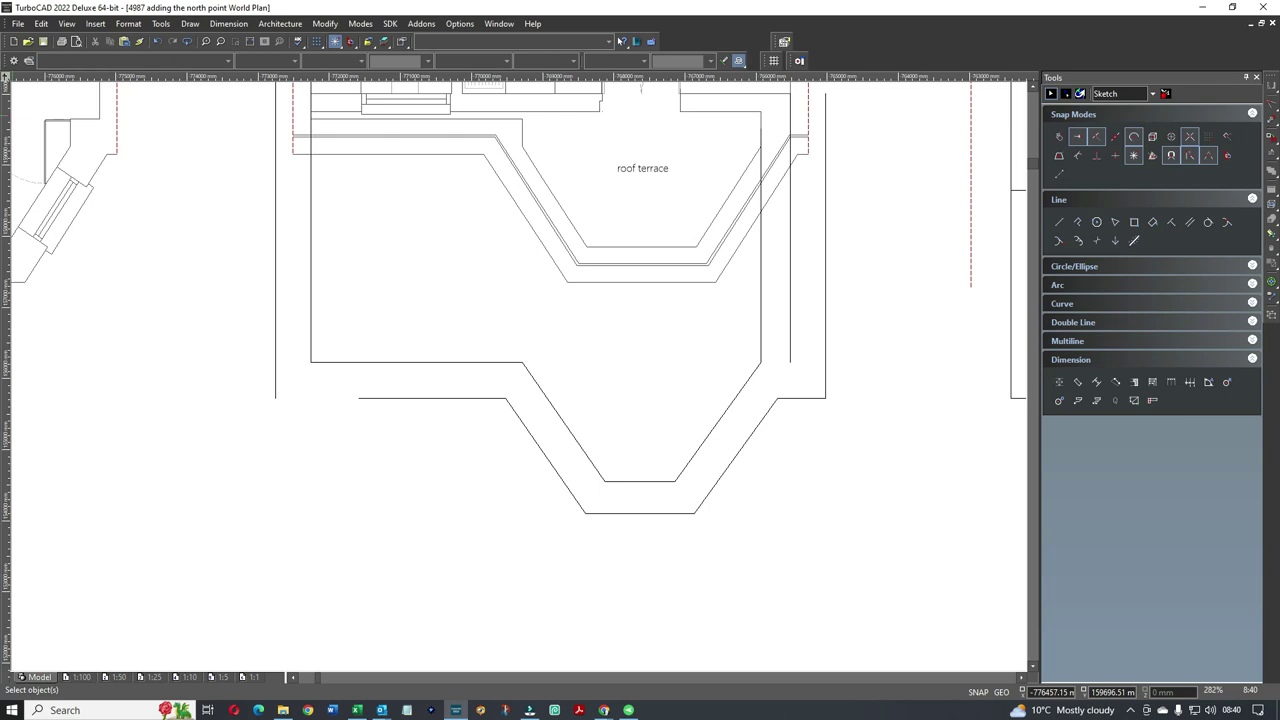
Check the 1:100 and 1:50 paper layouts, then return to Model view
key(ctrl+Page_Down)
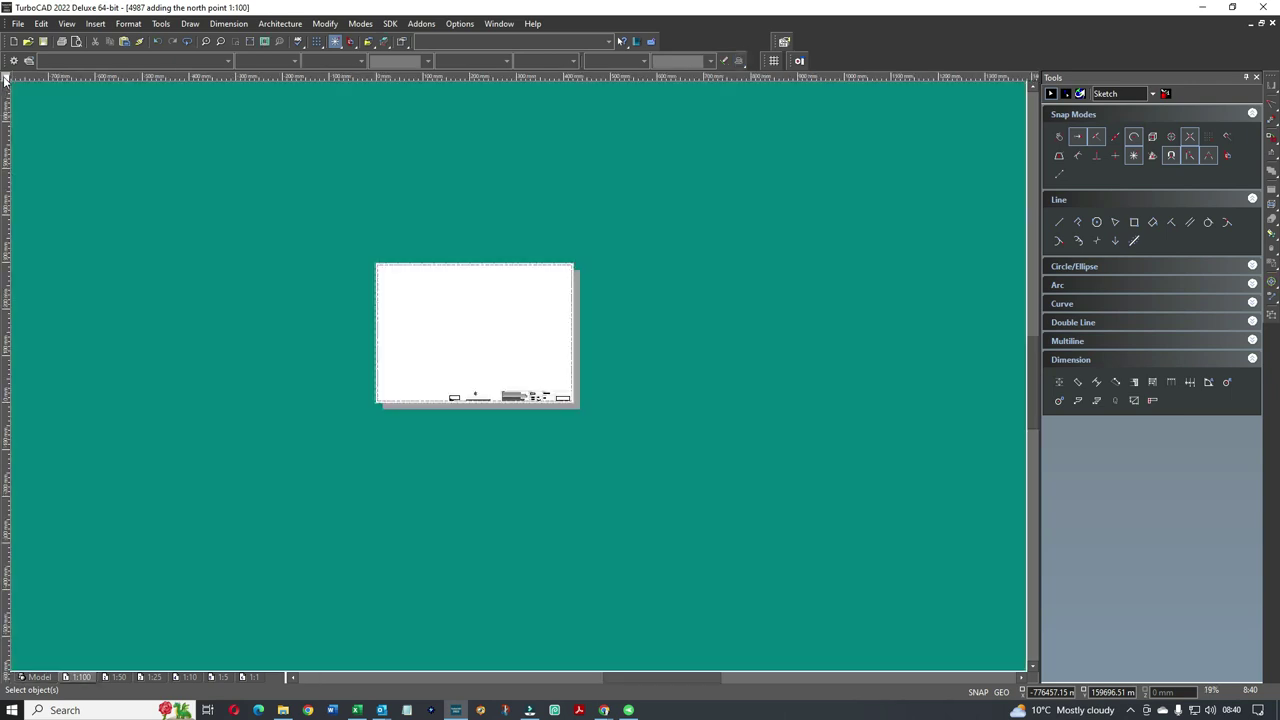
key(ctrl+Page_Down)
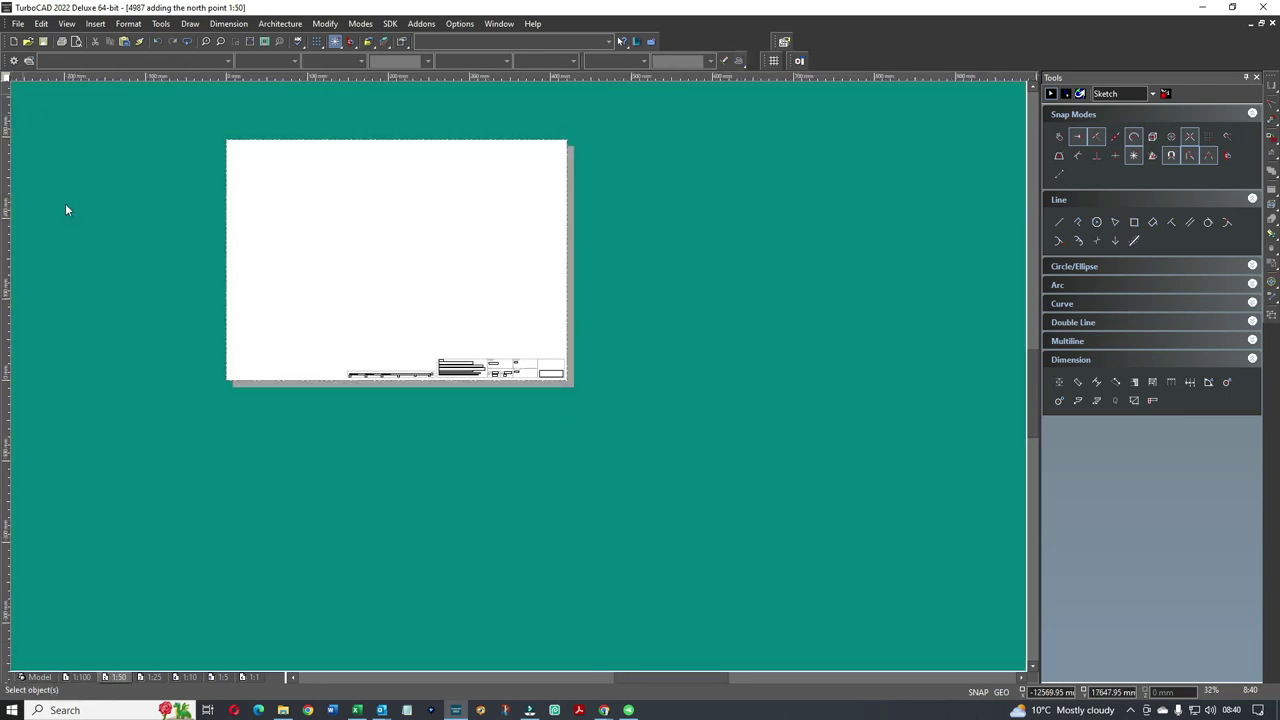
click(36, 677)
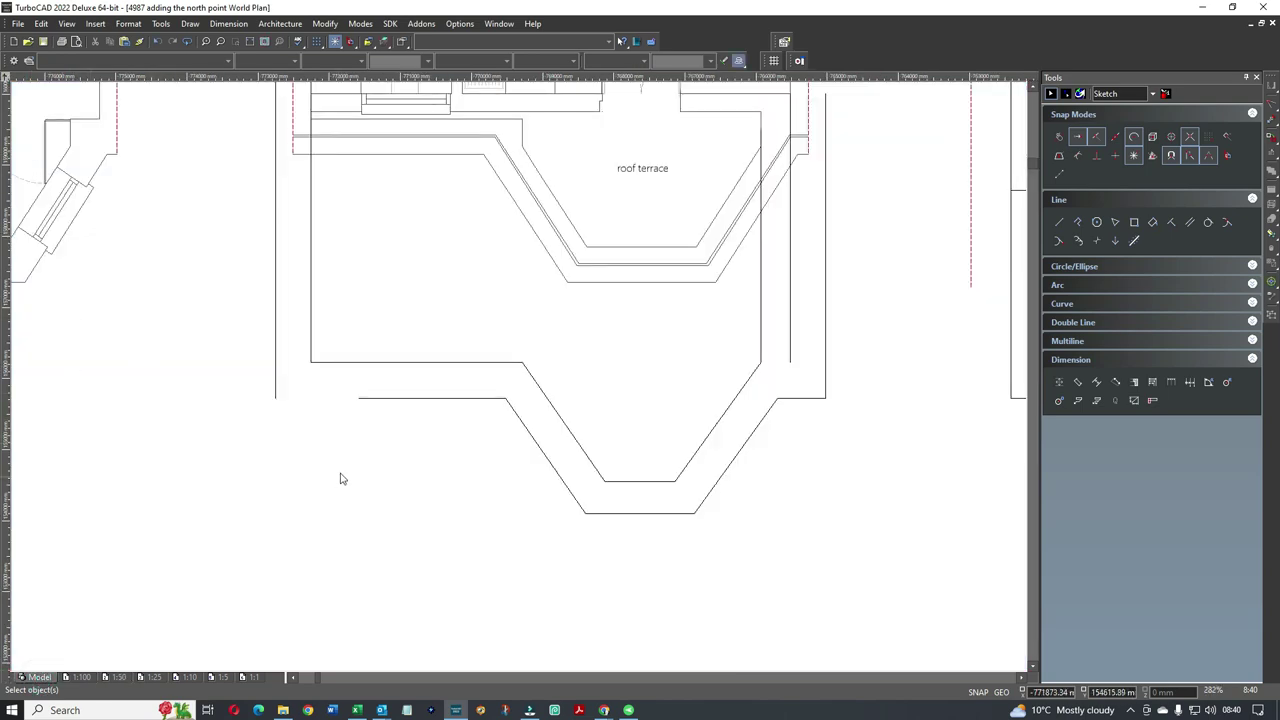
Stretch the outer bay line left and meet it to the left wall line
click(368, 399)
drag(359, 398, 220, 397)
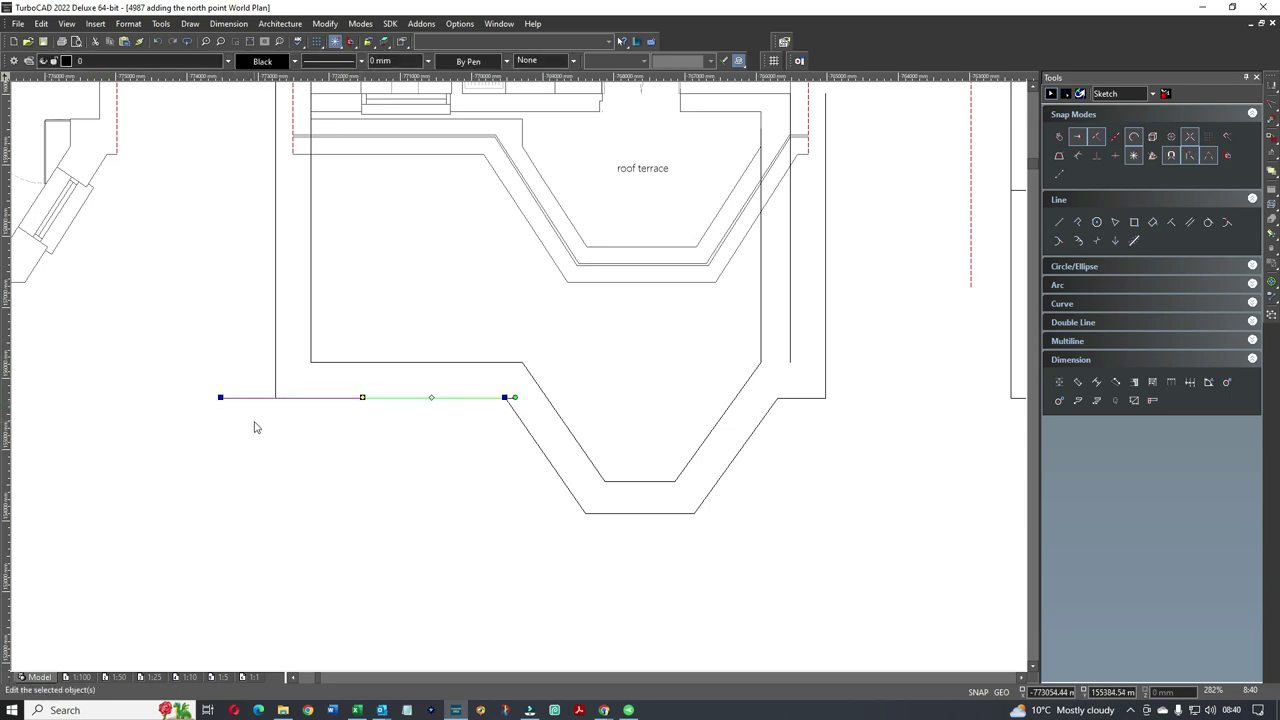
right_click(308, 437)
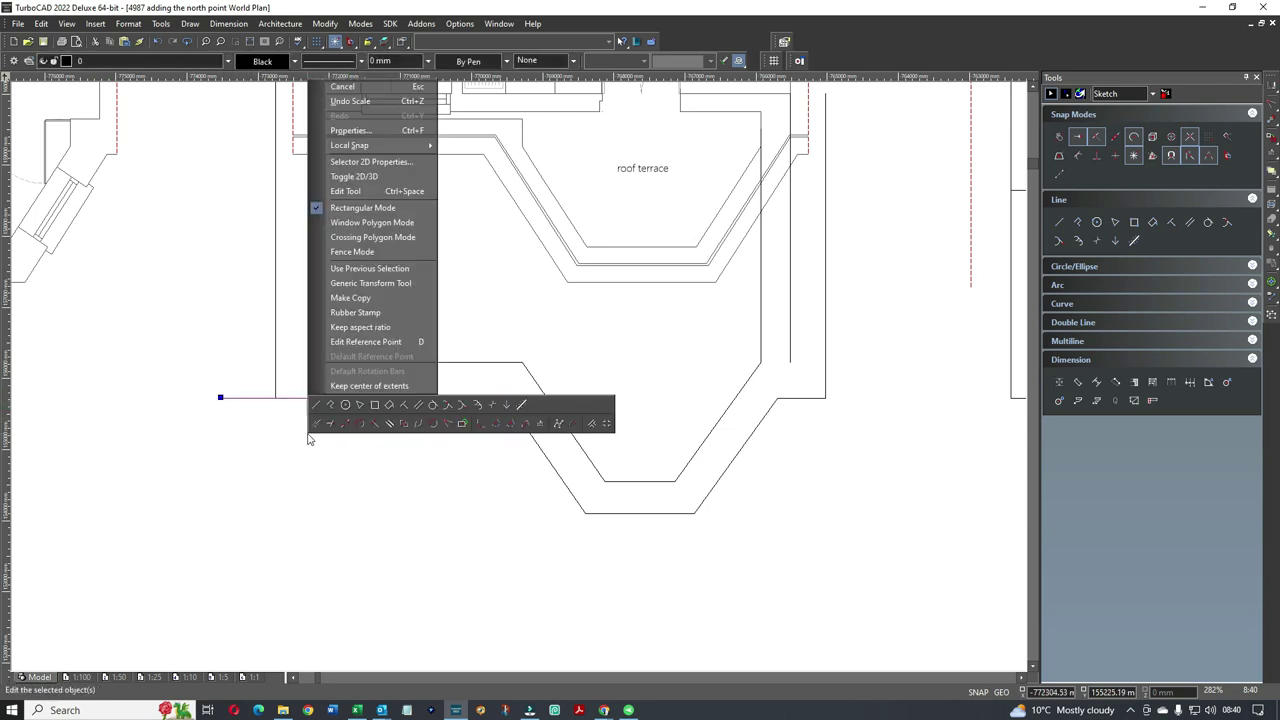
click(449, 425)
click(278, 384)
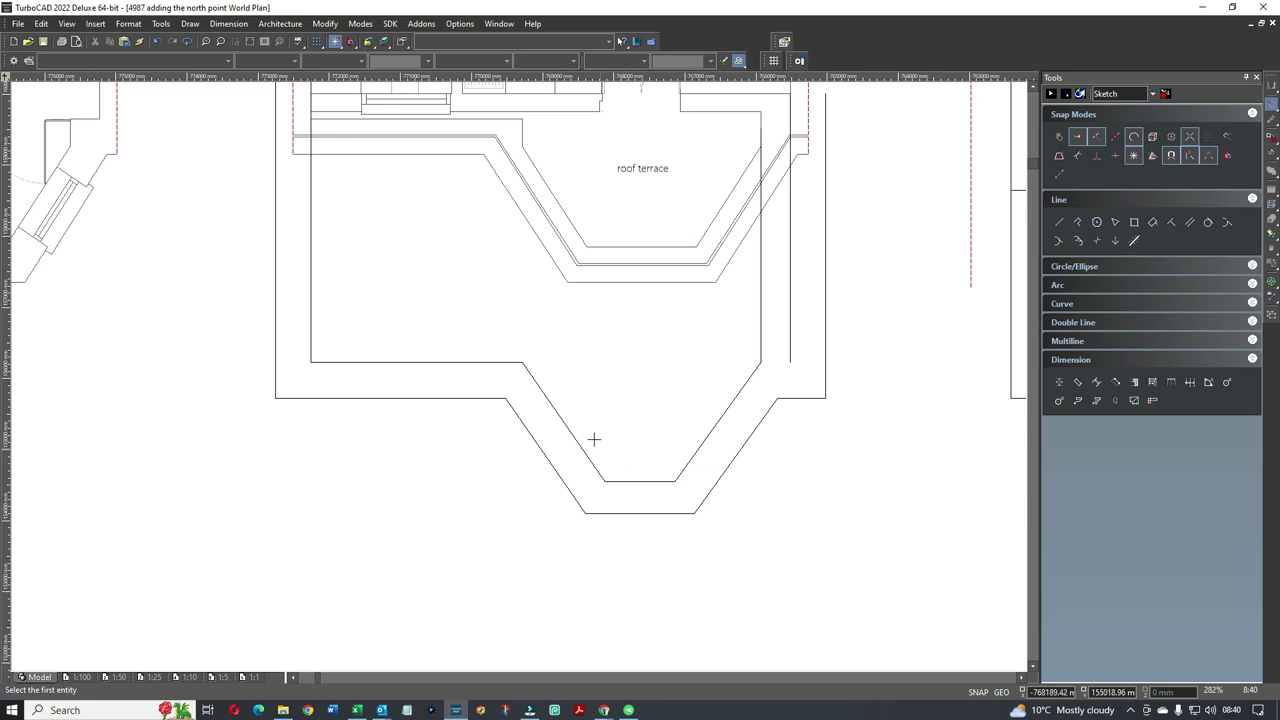
scroll(527, 438, down, 5)
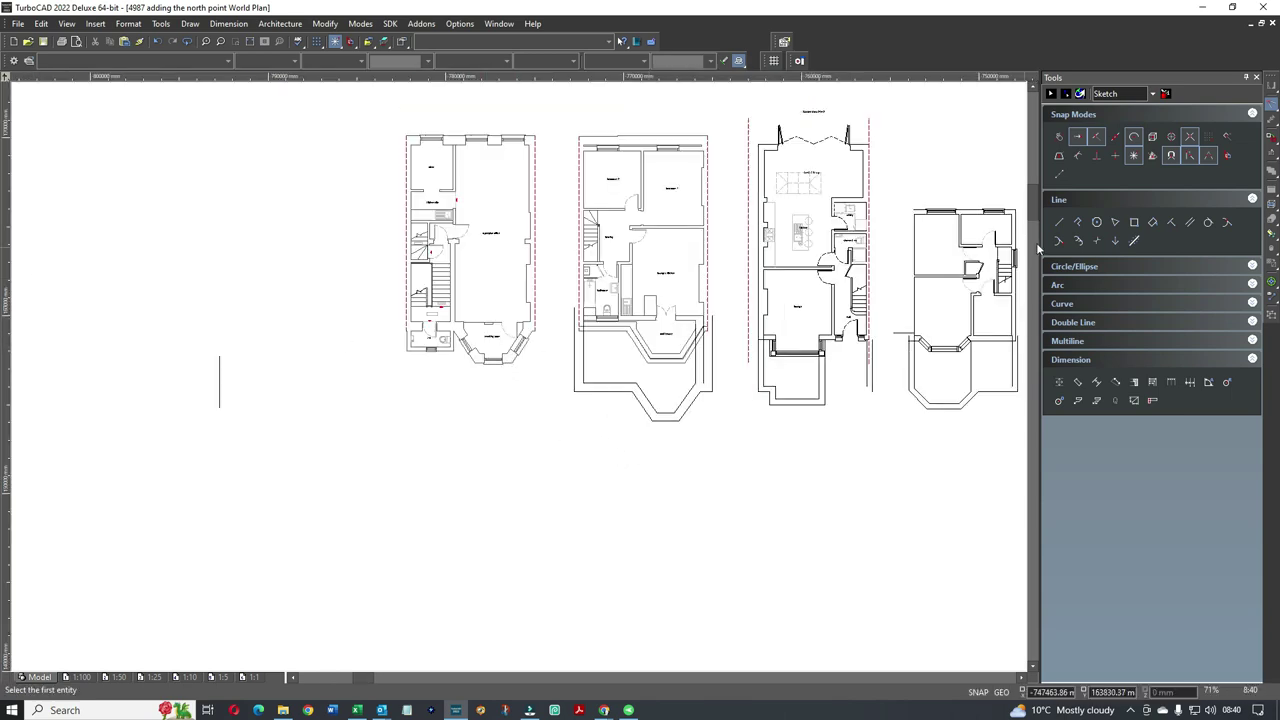
Draw two vertical lines down from the meeting room wall corners
click(1059, 222)
scroll(525, 350, up, 2)
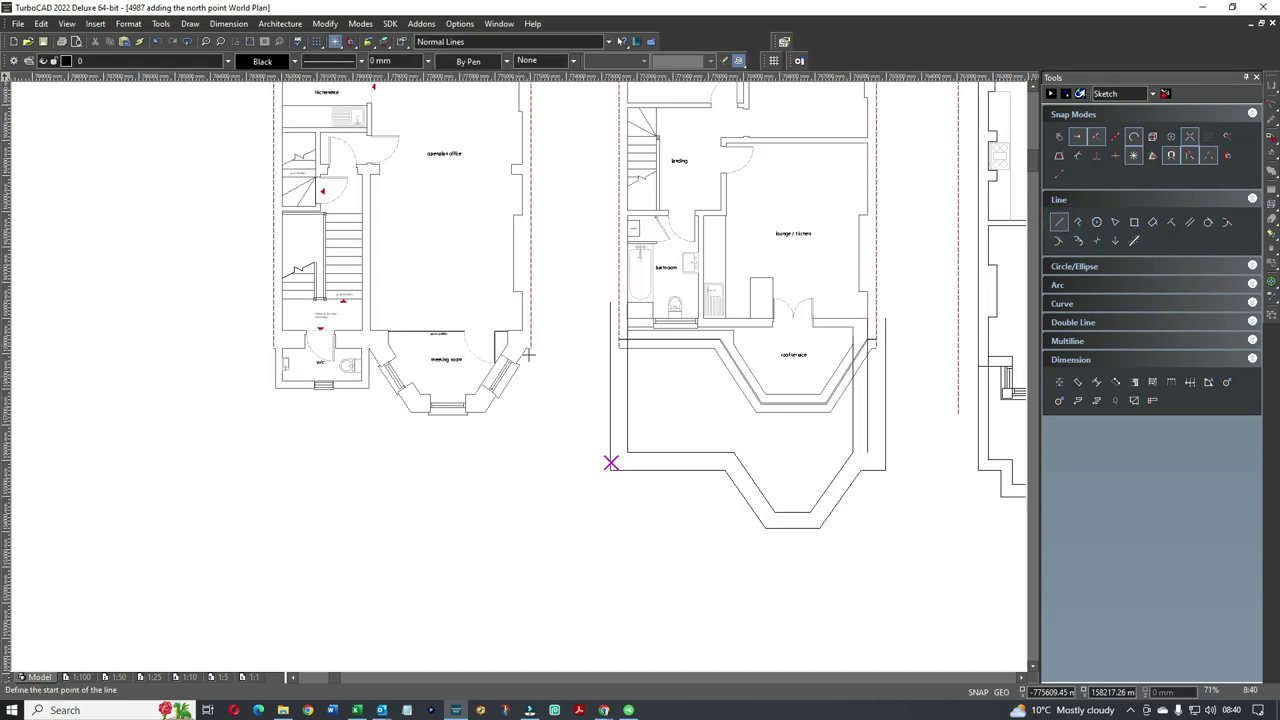
scroll(525, 355, up, 5)
click(516, 357)
scroll(494, 557, down, 3)
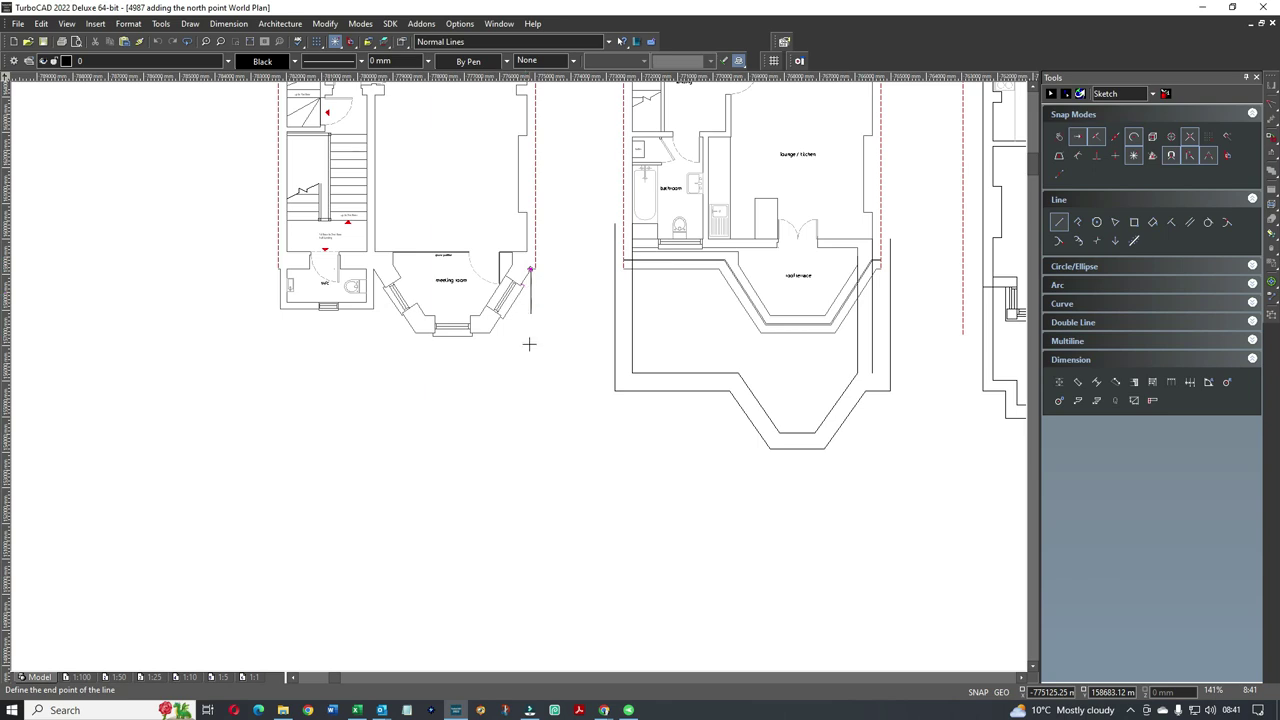
click(521, 439)
scroll(518, 365, up, 9)
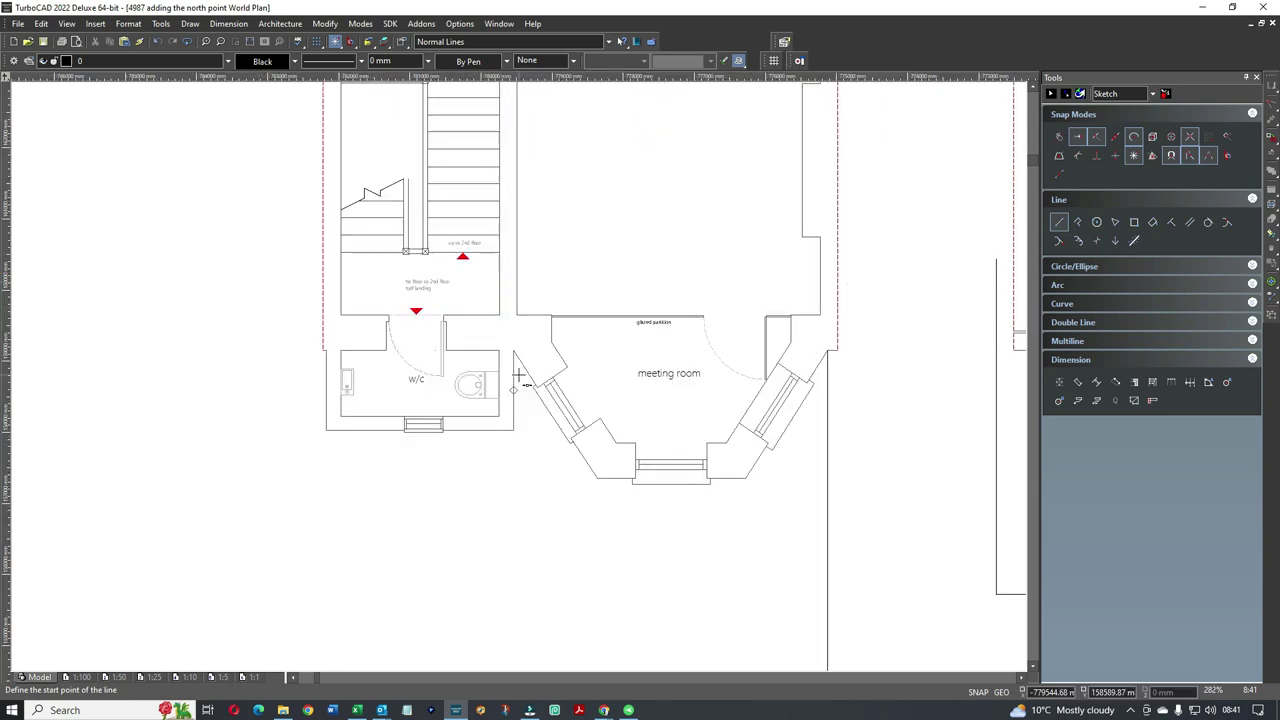
click(497, 302)
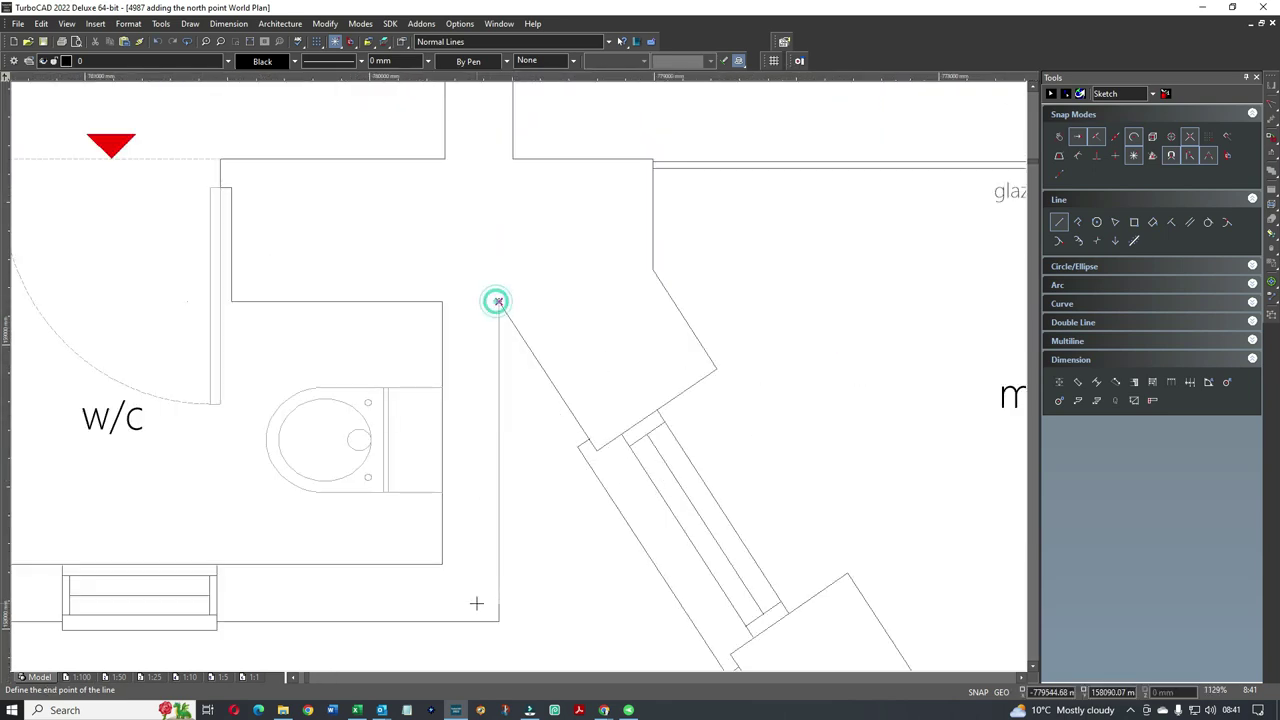
scroll(509, 380, down, 9)
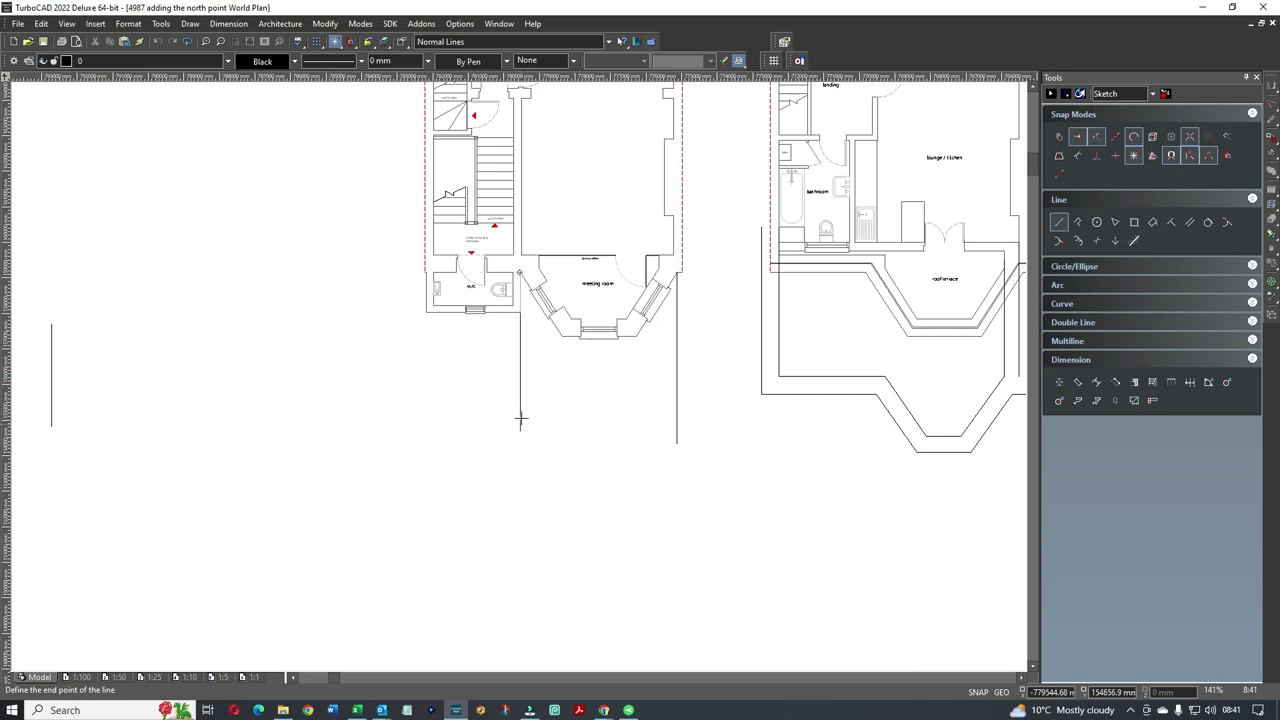
click(520, 409)
Add two horizontal front lines and a crossing vertical on each side
click(489, 397)
click(700, 406)
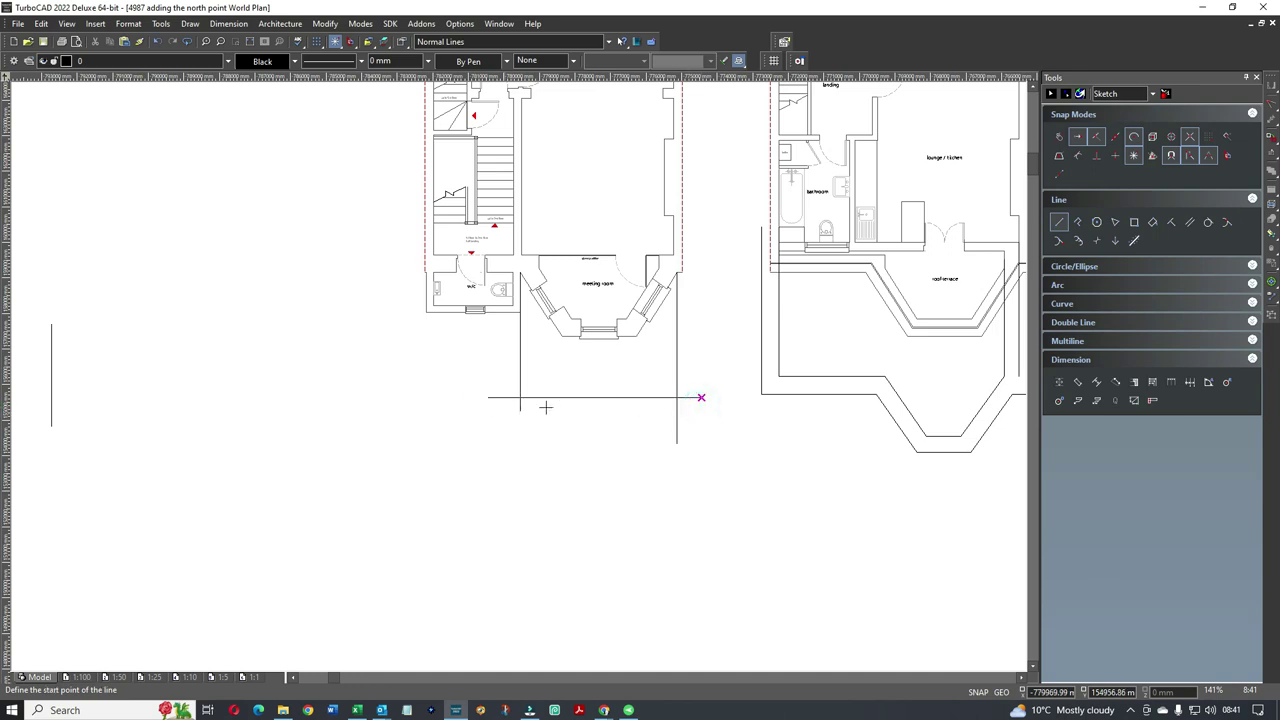
click(500, 417)
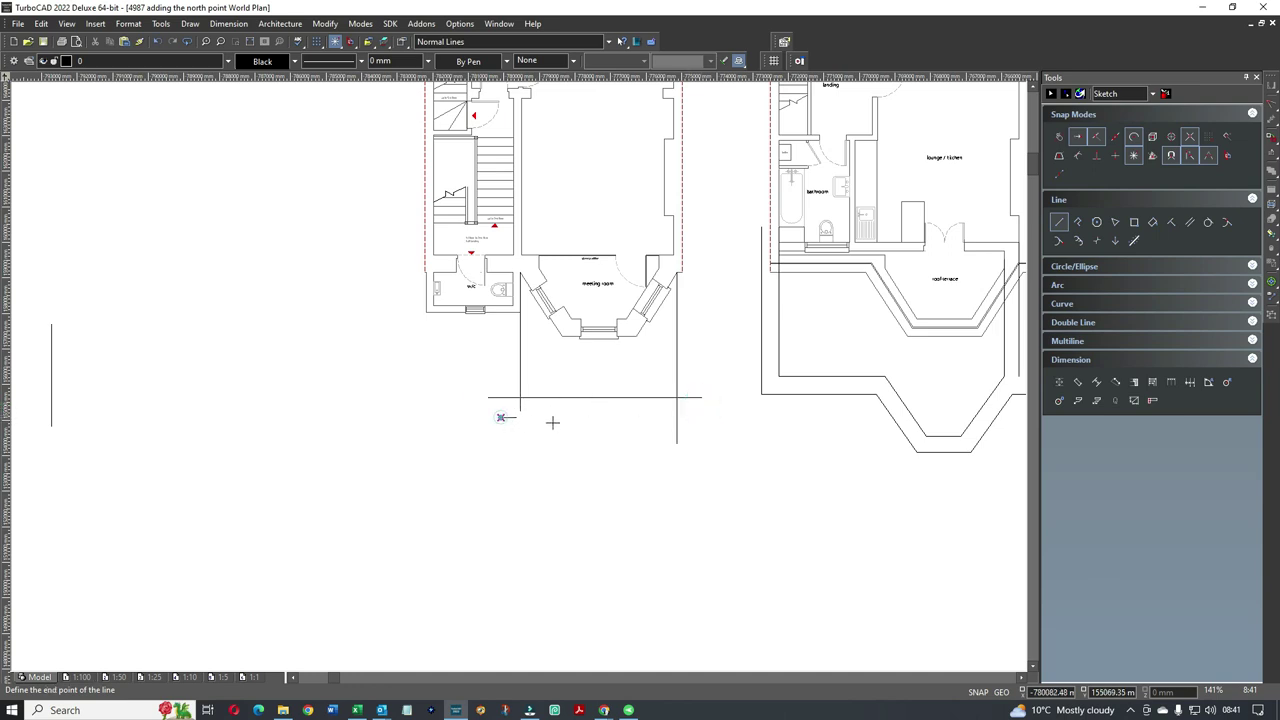
click(702, 417)
click(694, 299)
click(695, 443)
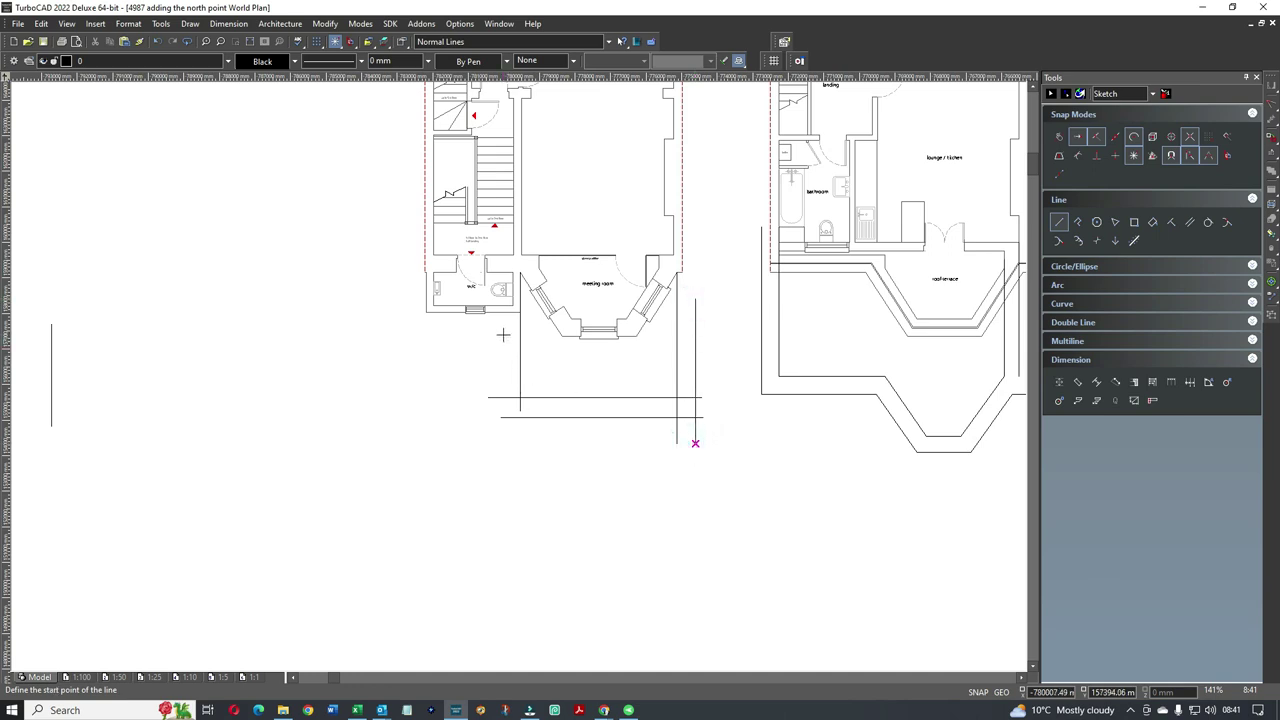
click(500, 333)
click(501, 445)
Trim the crossing outline lines into clean corners with the corner-trim tool
right_click(583, 378)
click(712, 365)
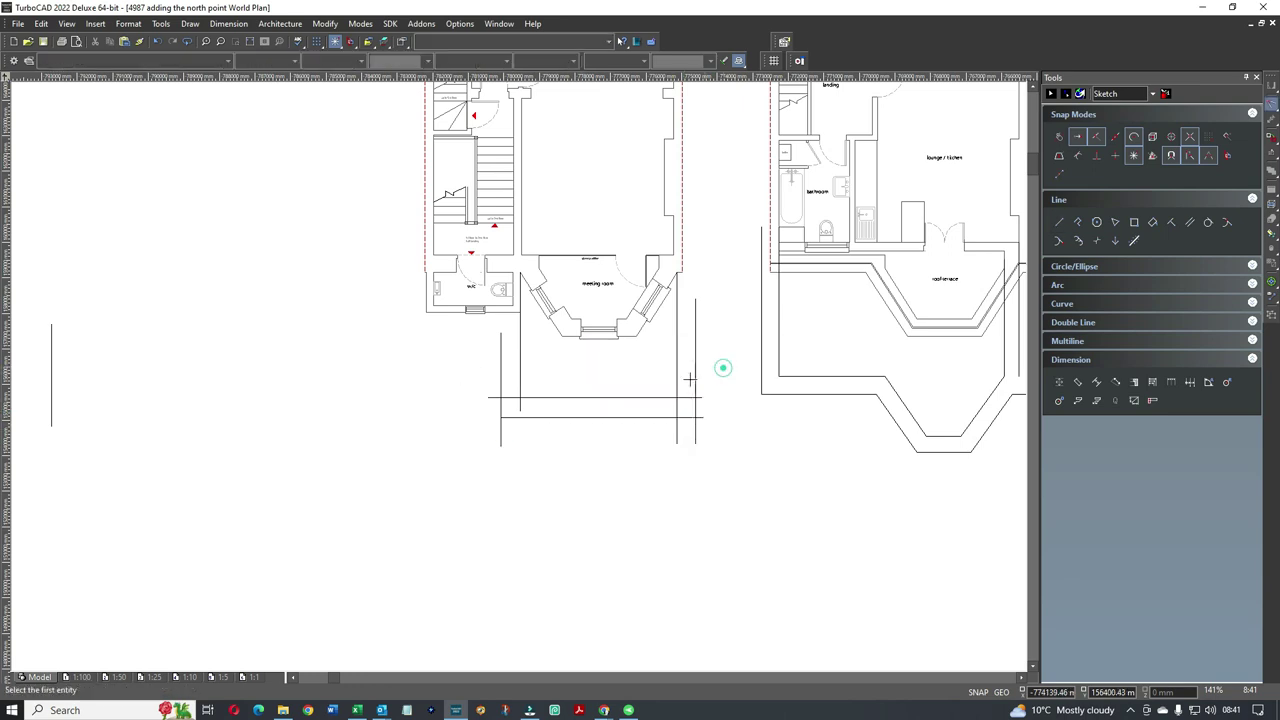
click(676, 380)
click(655, 397)
click(550, 397)
click(520, 372)
click(501, 372)
click(514, 417)
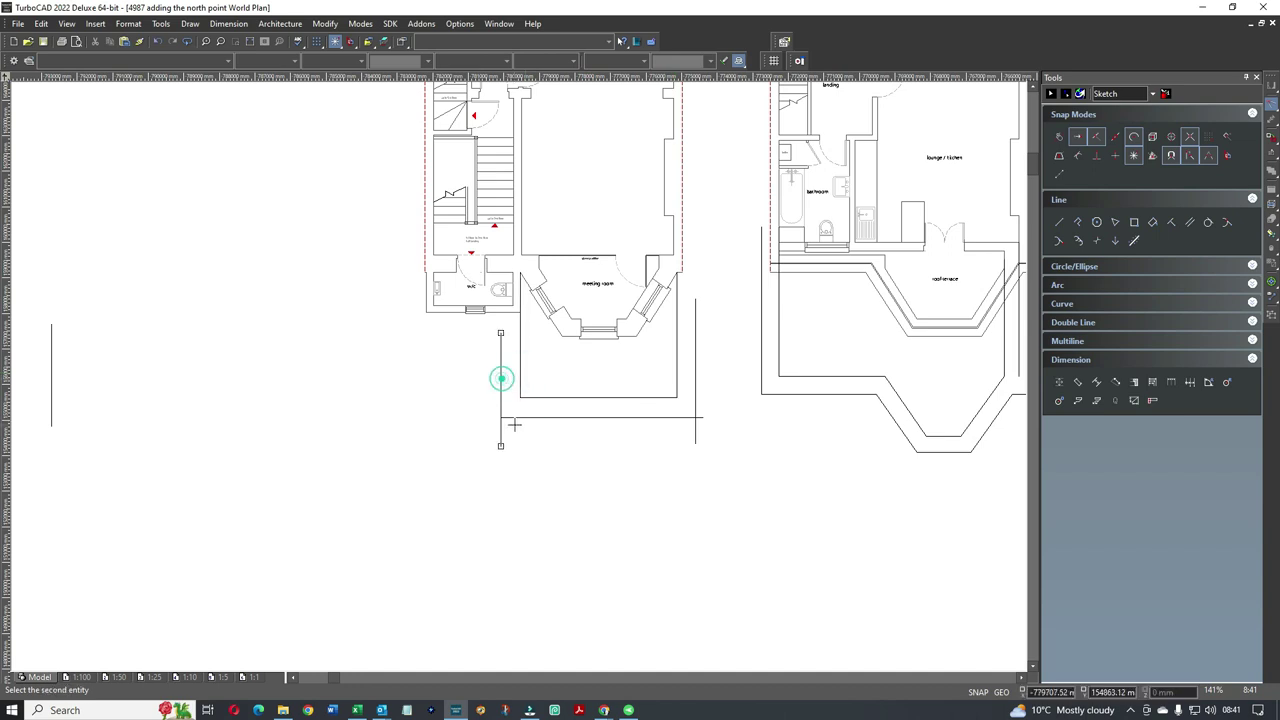
click(695, 390)
click(677, 417)
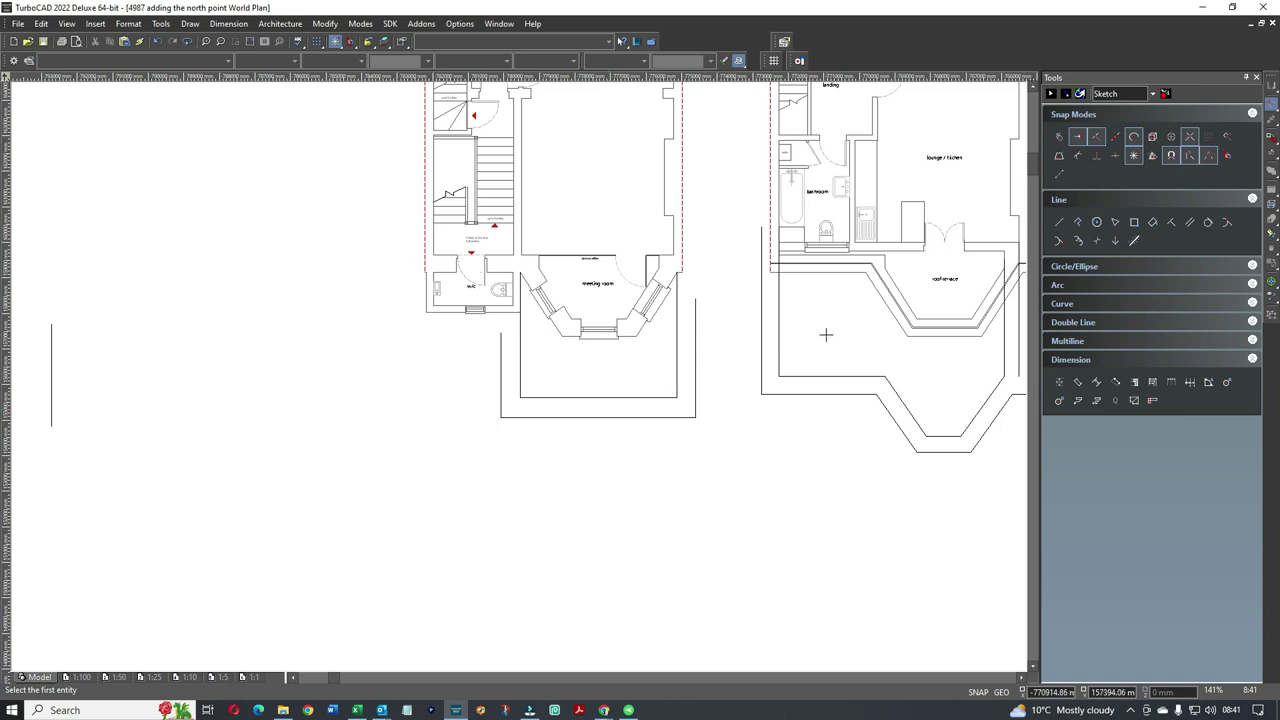
Draw vertical lines from both bay window corners down to the outline front, plus a short horizontal
click(1059, 222)
click(636, 336)
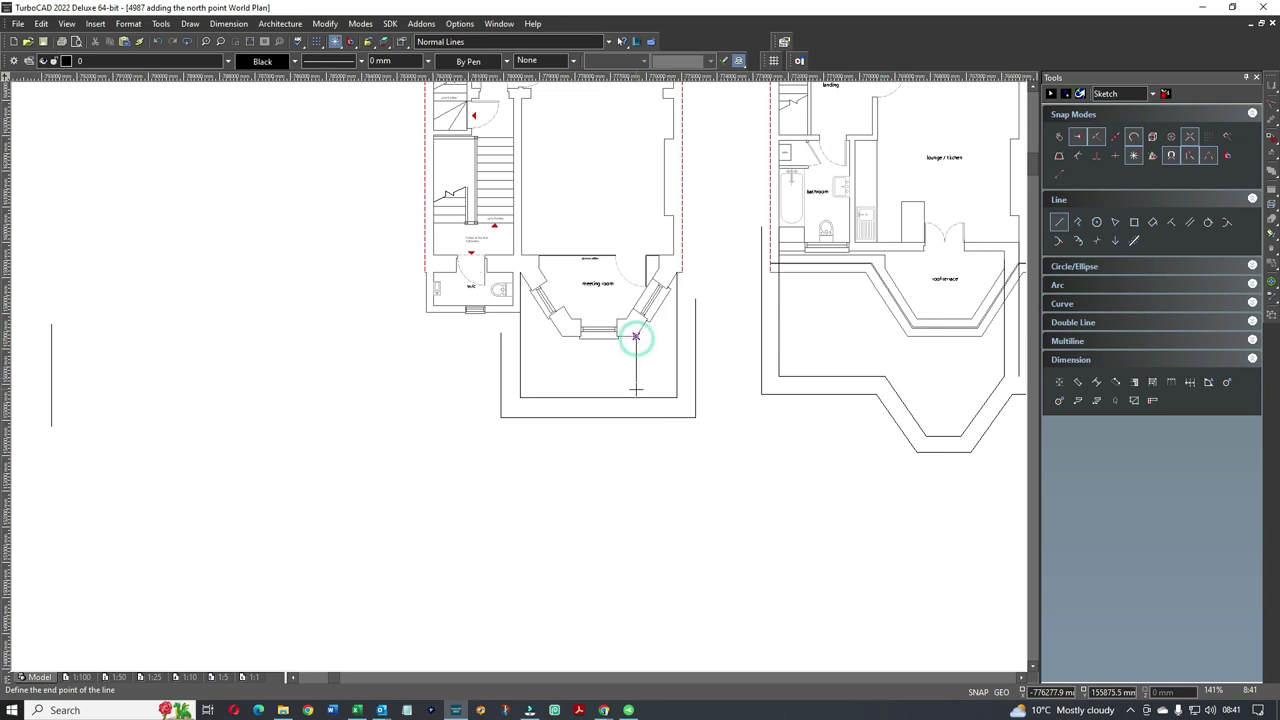
click(636, 417)
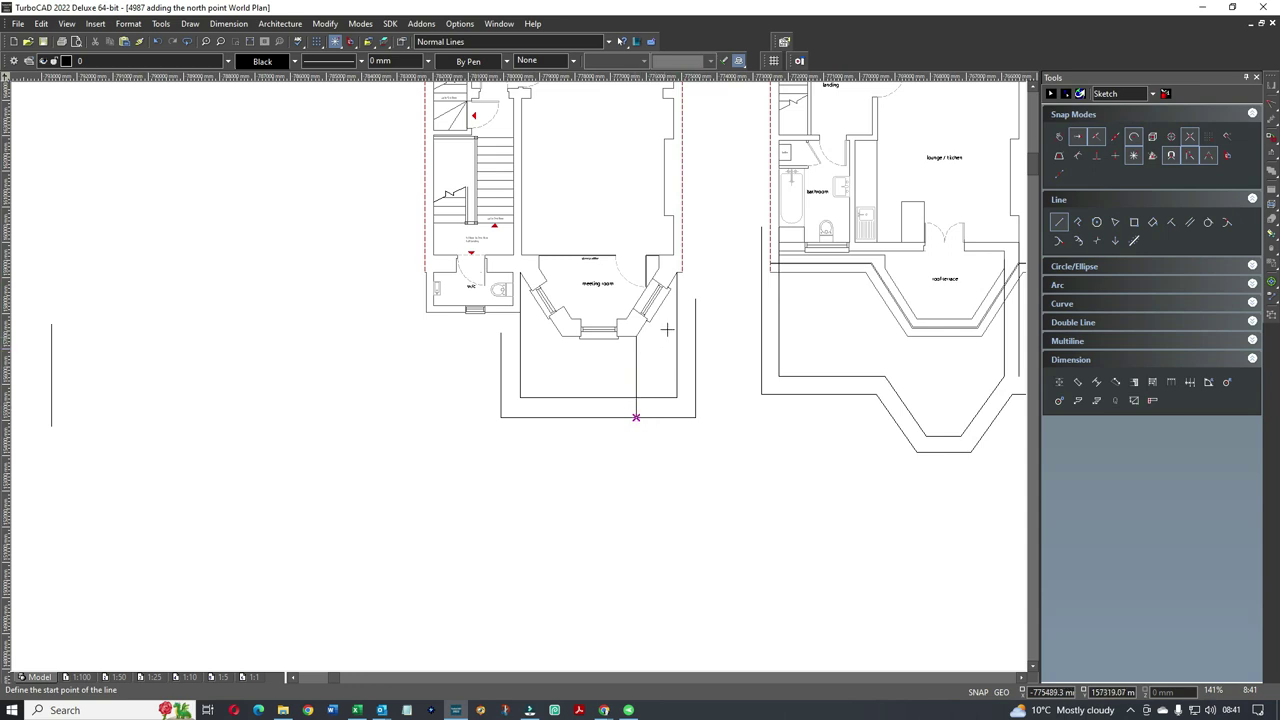
click(679, 271)
click(716, 271)
click(561, 337)
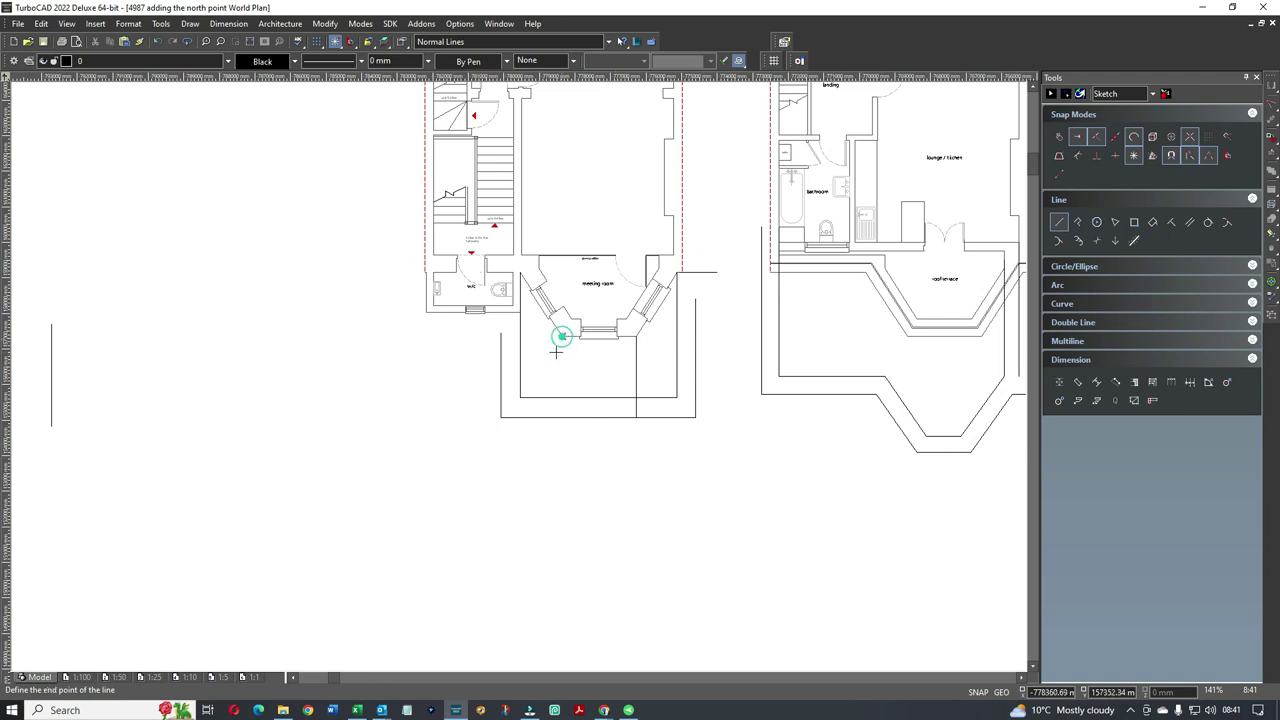
click(555, 417)
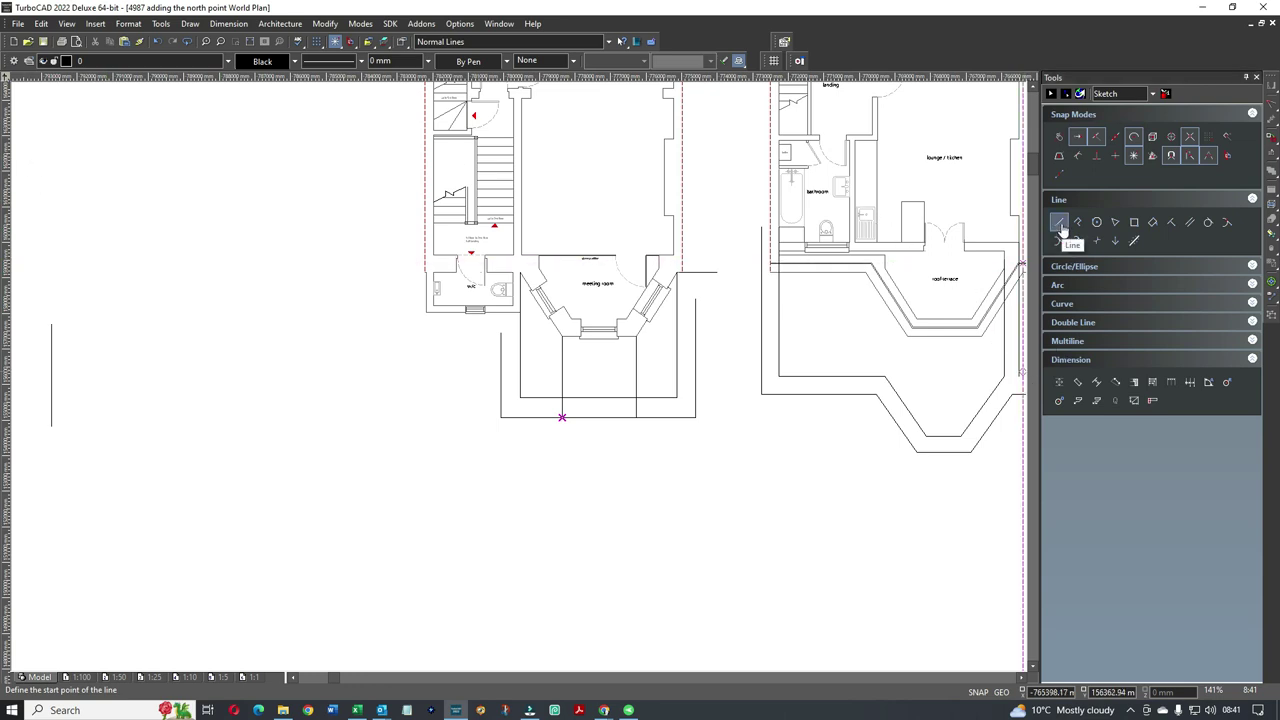
Draw a diagonal from the bay's front base point up to the w/c corner and select it
click(1134, 155)
click(562, 417)
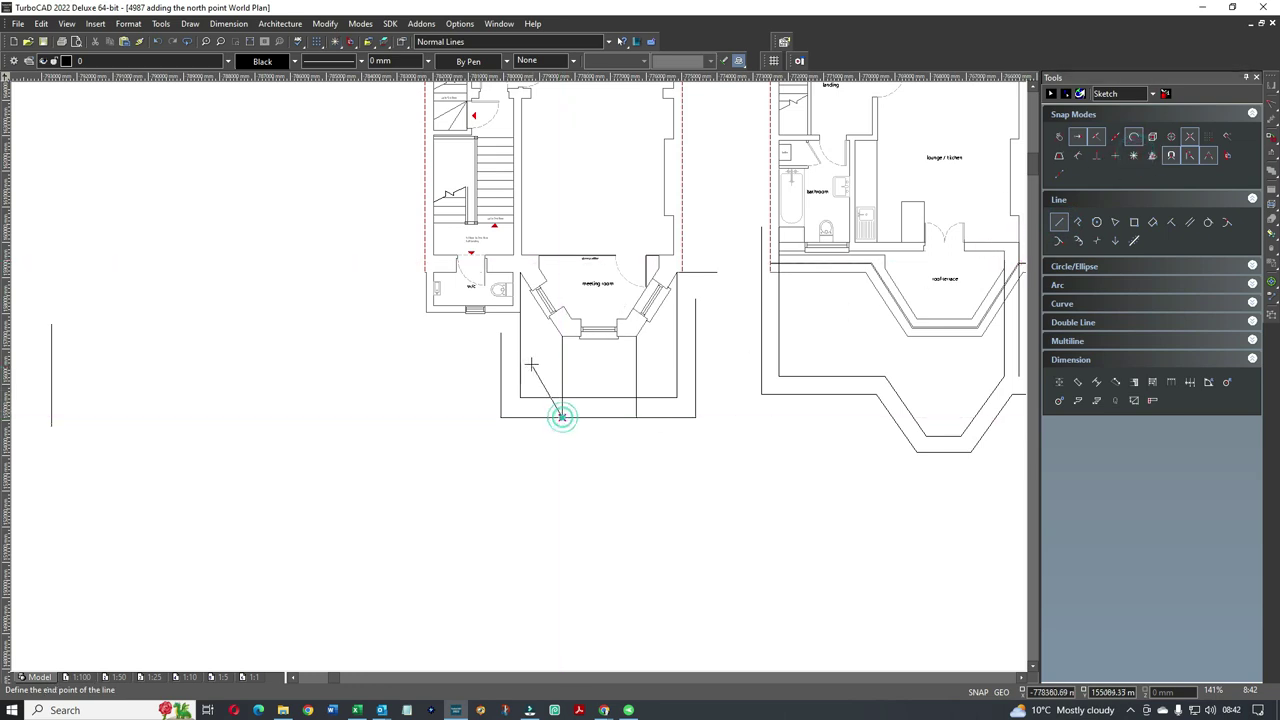
click(501, 312)
click(1171, 155)
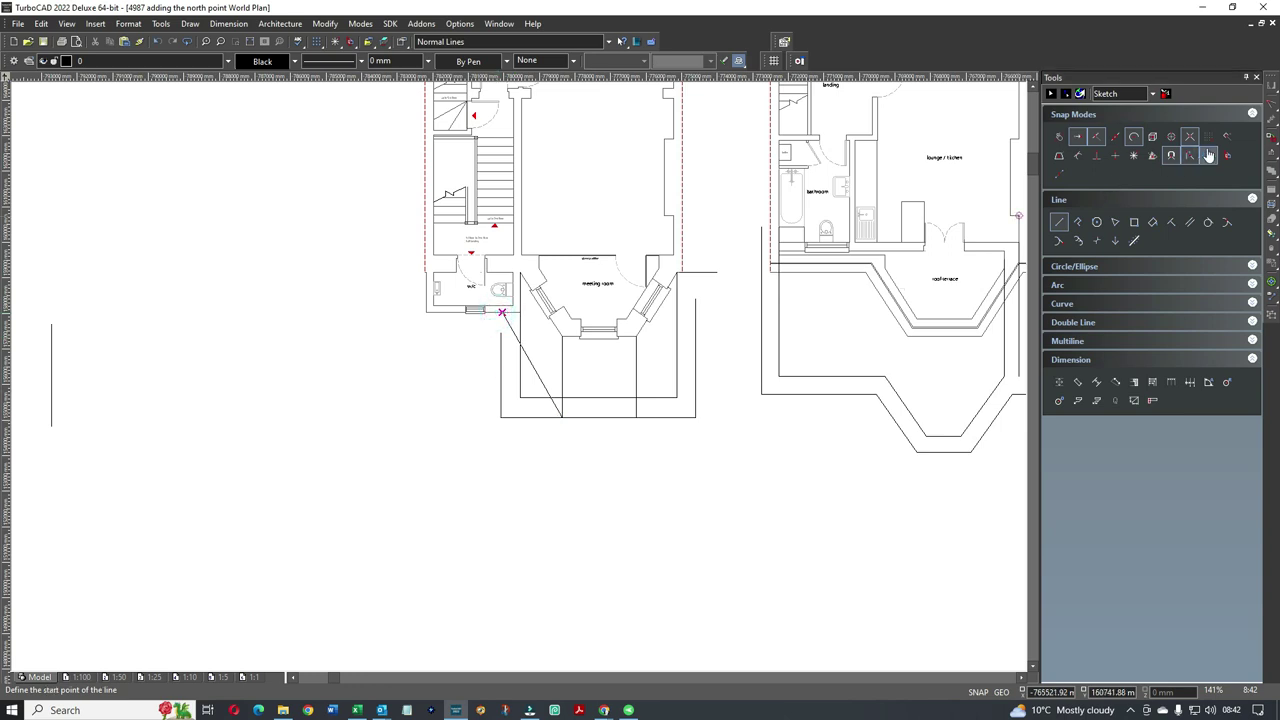
click(1206, 156)
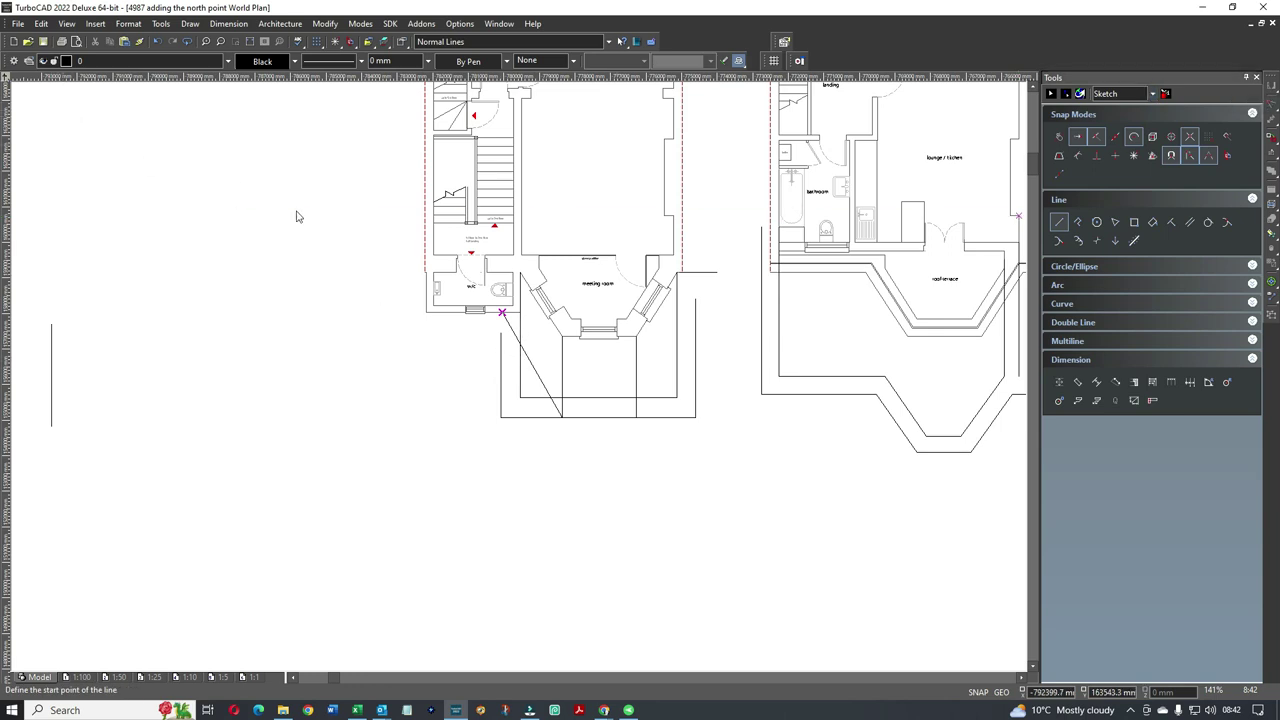
key(Escape)
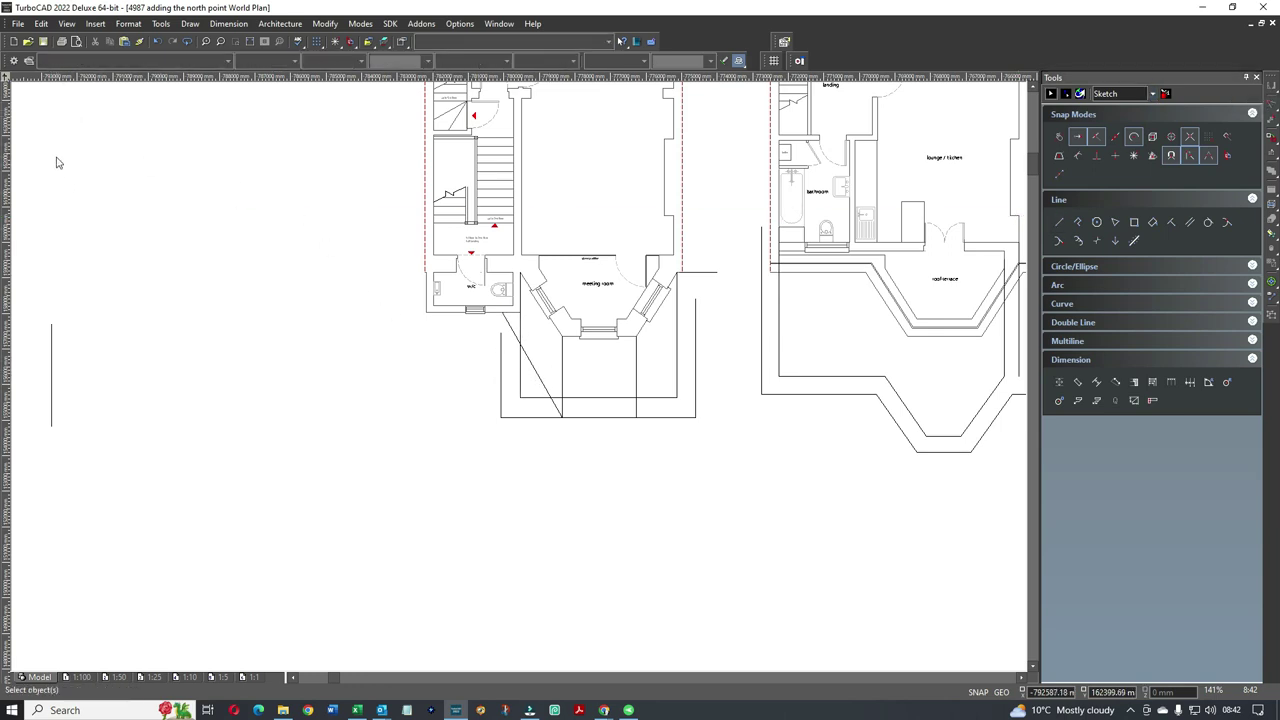
click(531, 364)
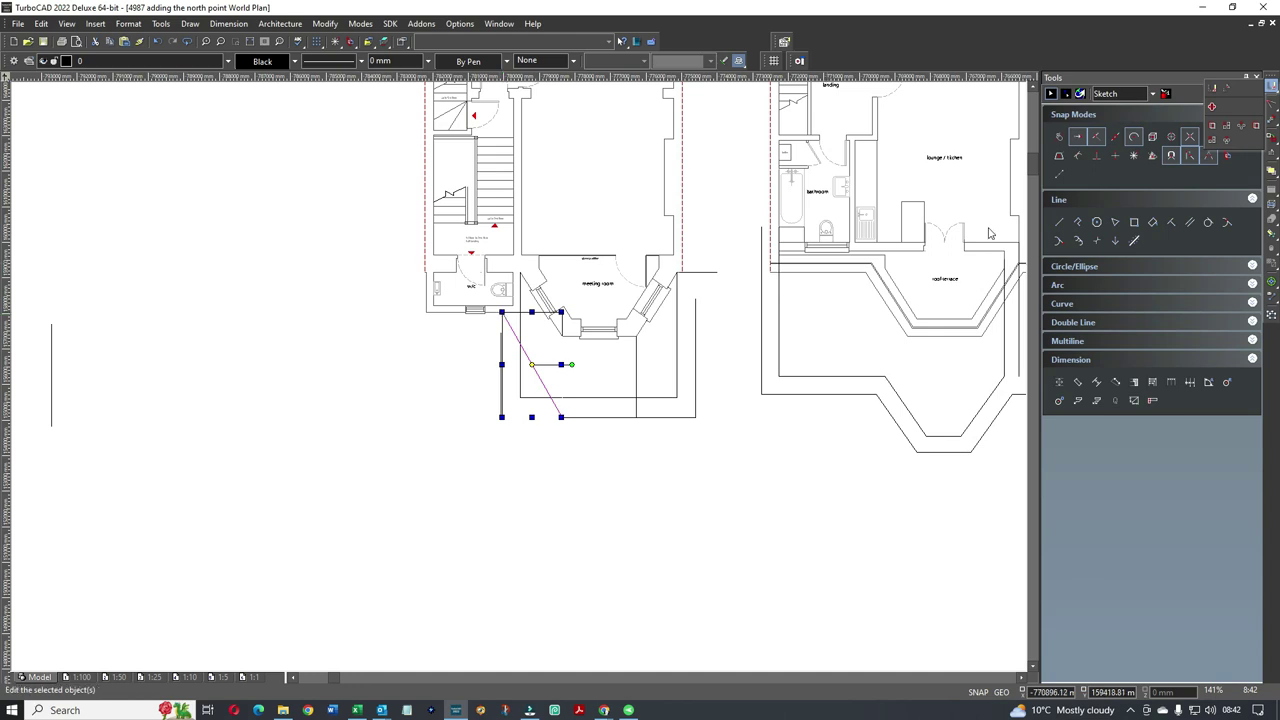
Mirror-copy the diagonal about an axis at its top end
click(1210, 87)
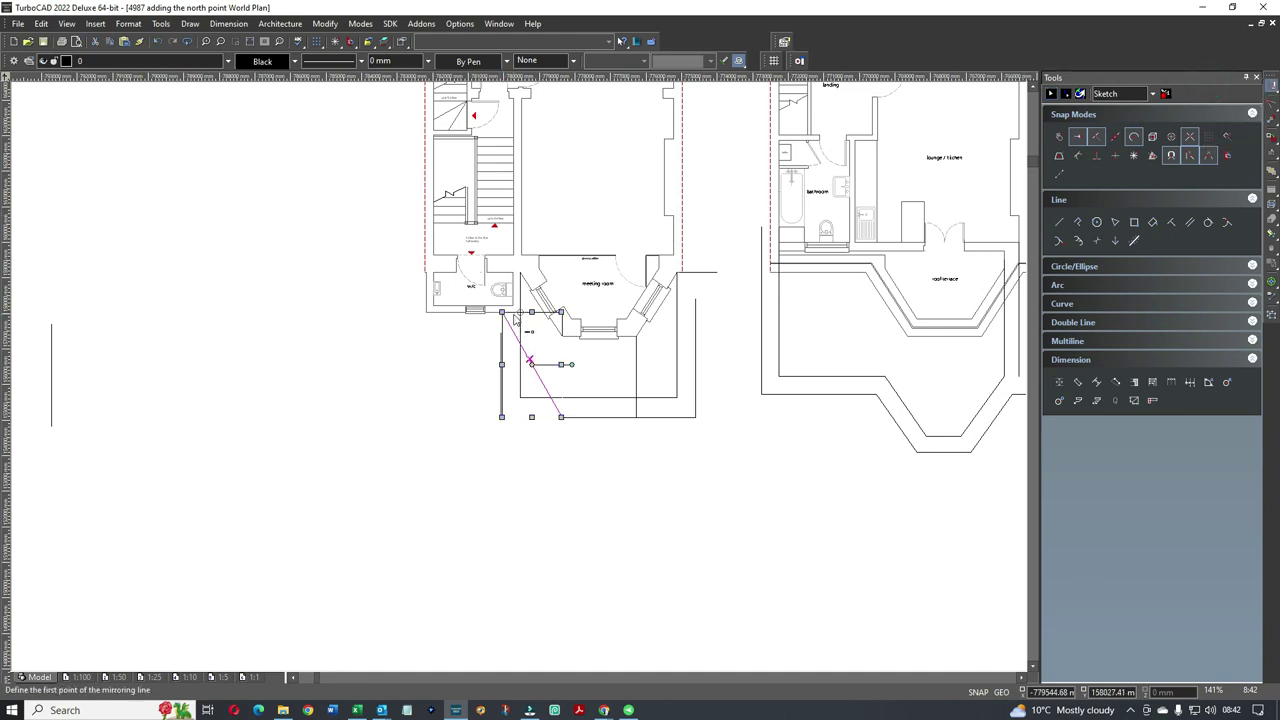
scroll(511, 293, up, 5)
click(475, 370)
scroll(517, 380, down, 2)
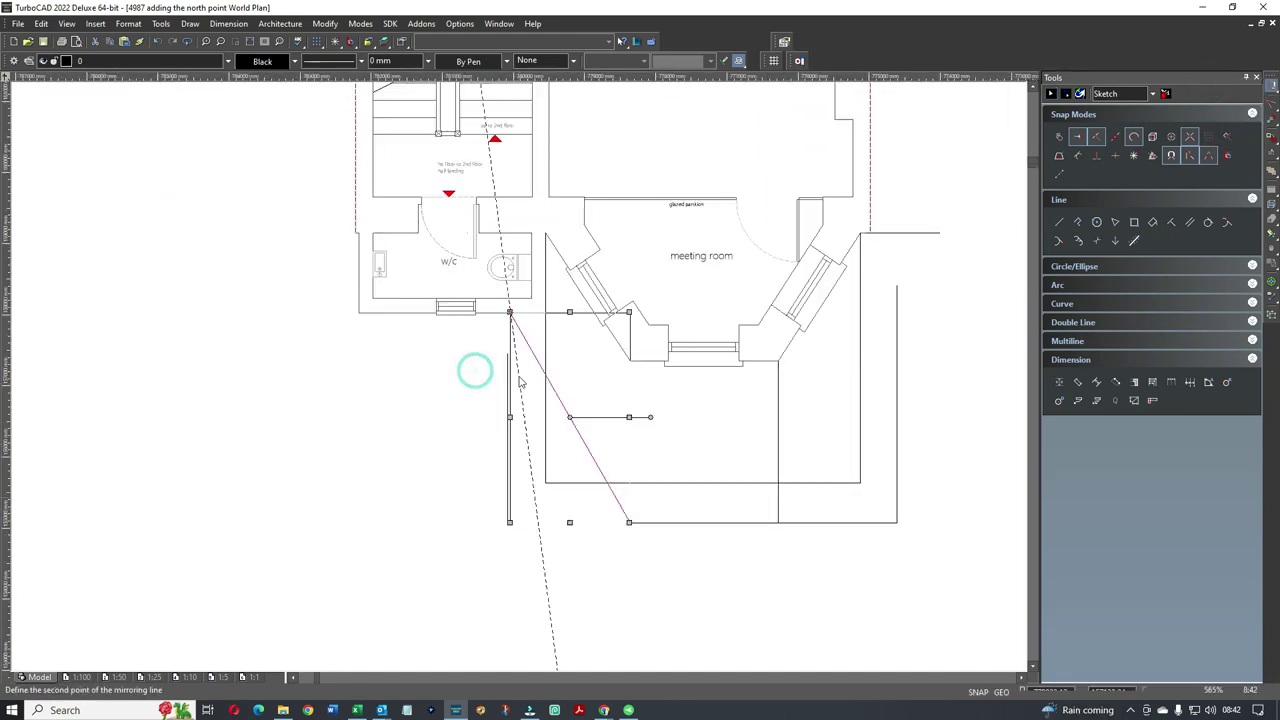
click(509, 522)
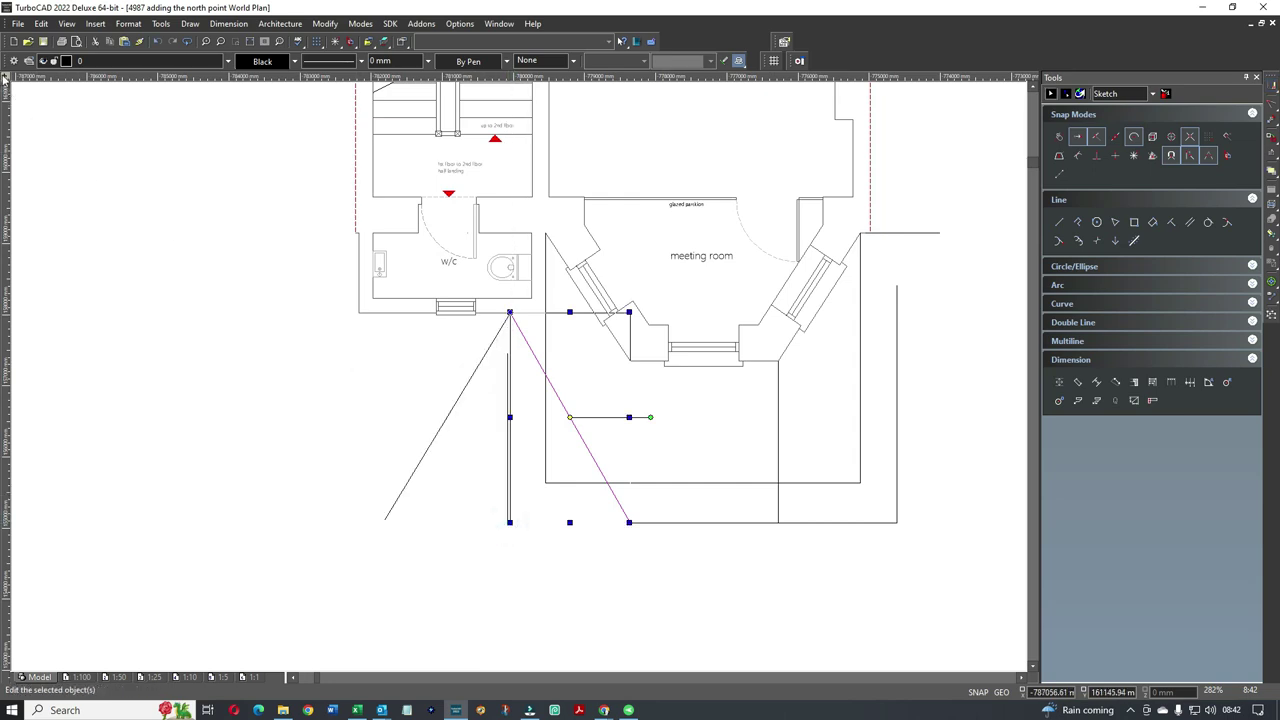
click(463, 428)
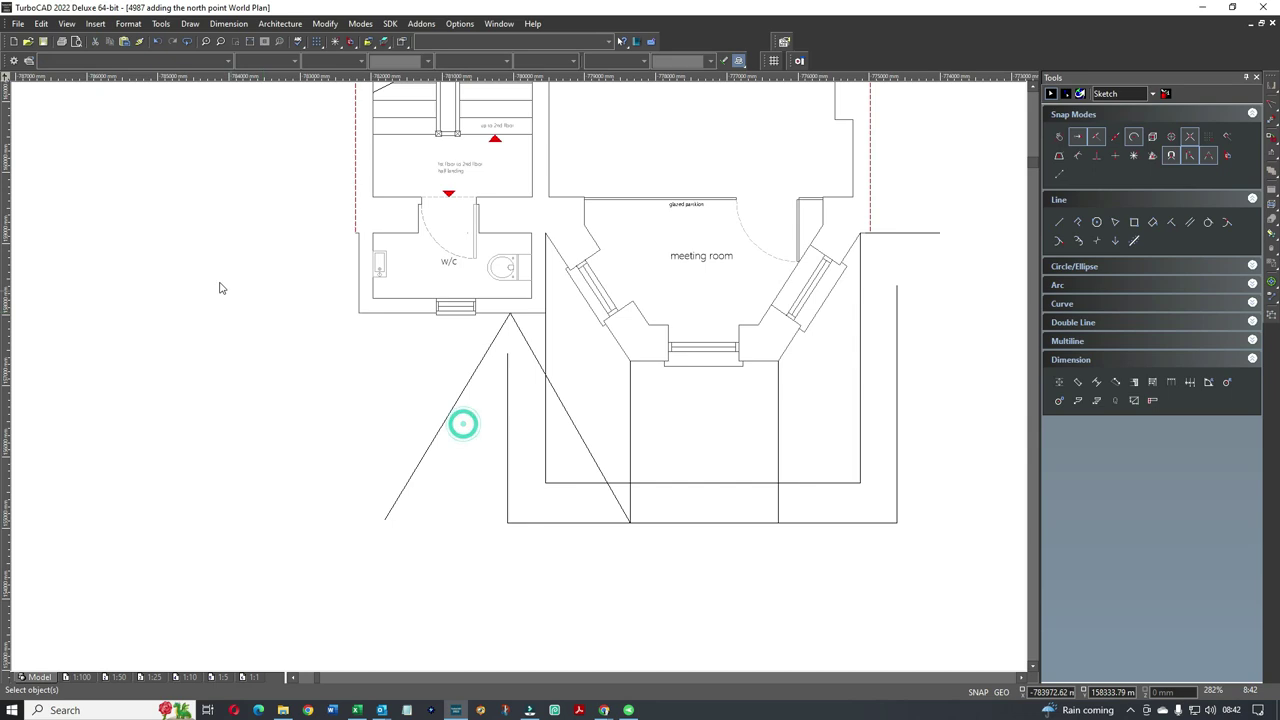
Move the mirrored diagonal to the bay's right side and snap it onto the outline corner
click(446, 420)
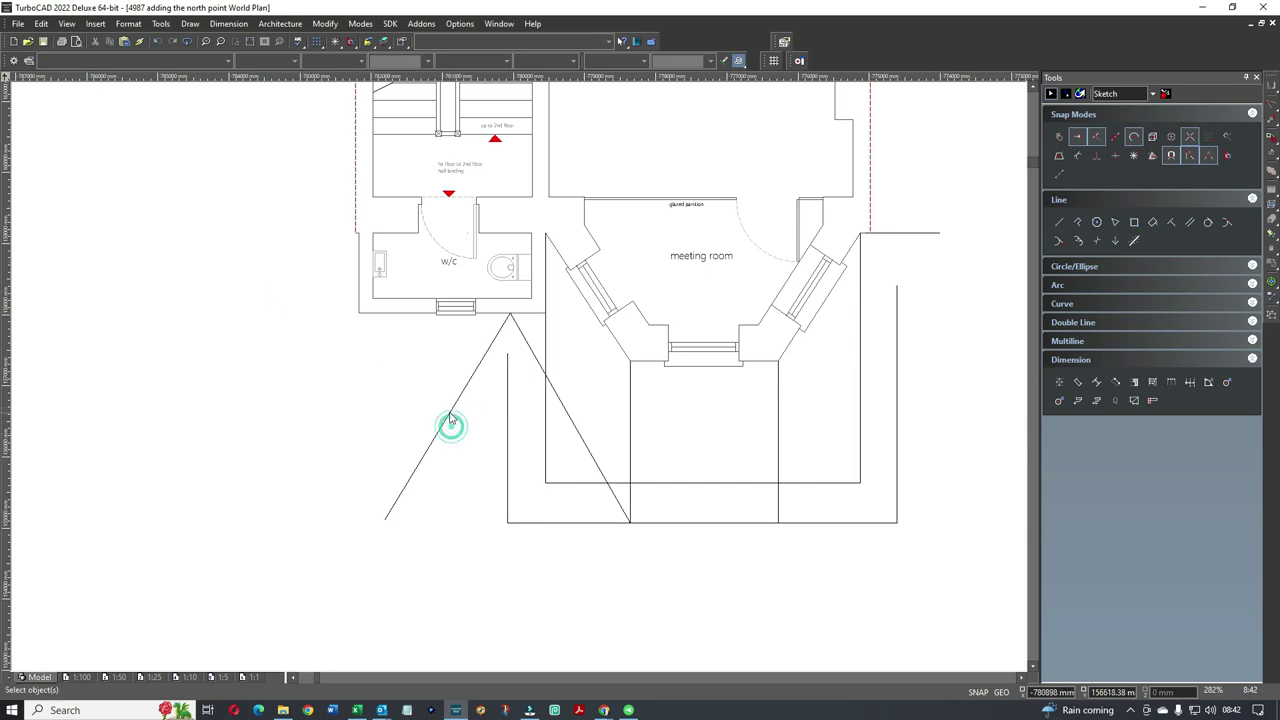
drag(476, 402, 870, 397)
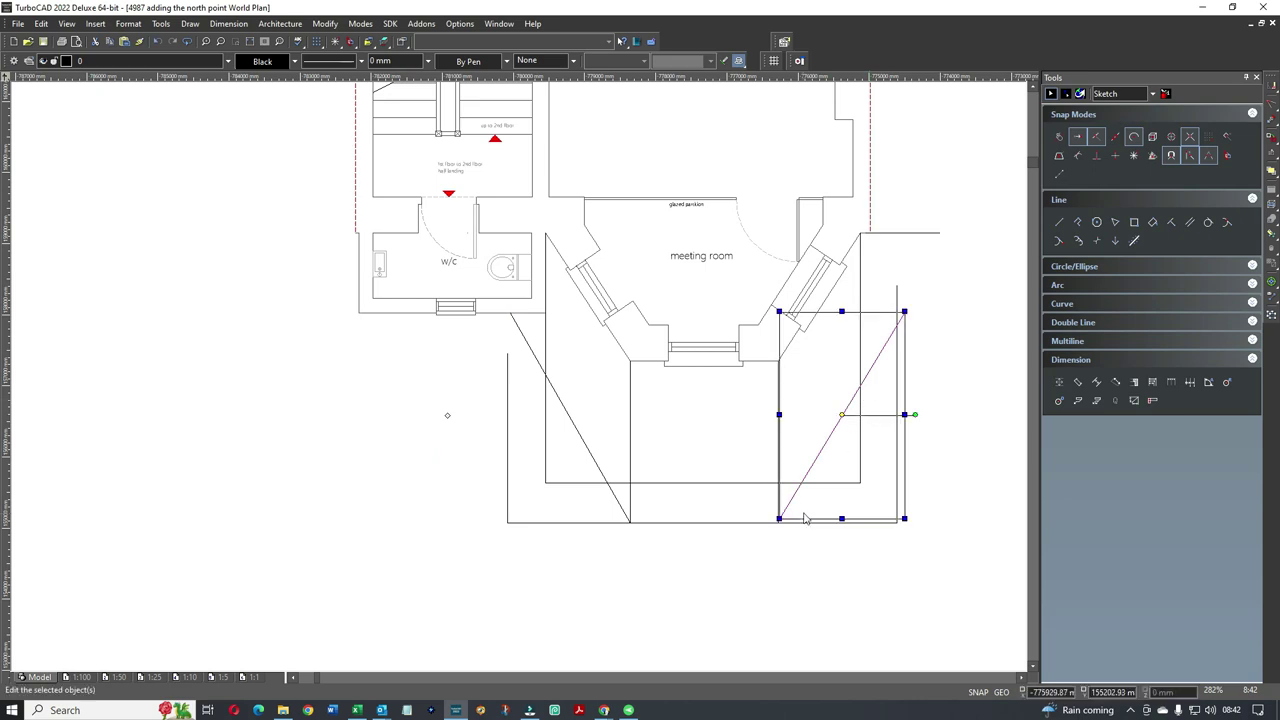
scroll(808, 516, up, 4)
drag(517, 374, 448, 418)
double_click(450, 419)
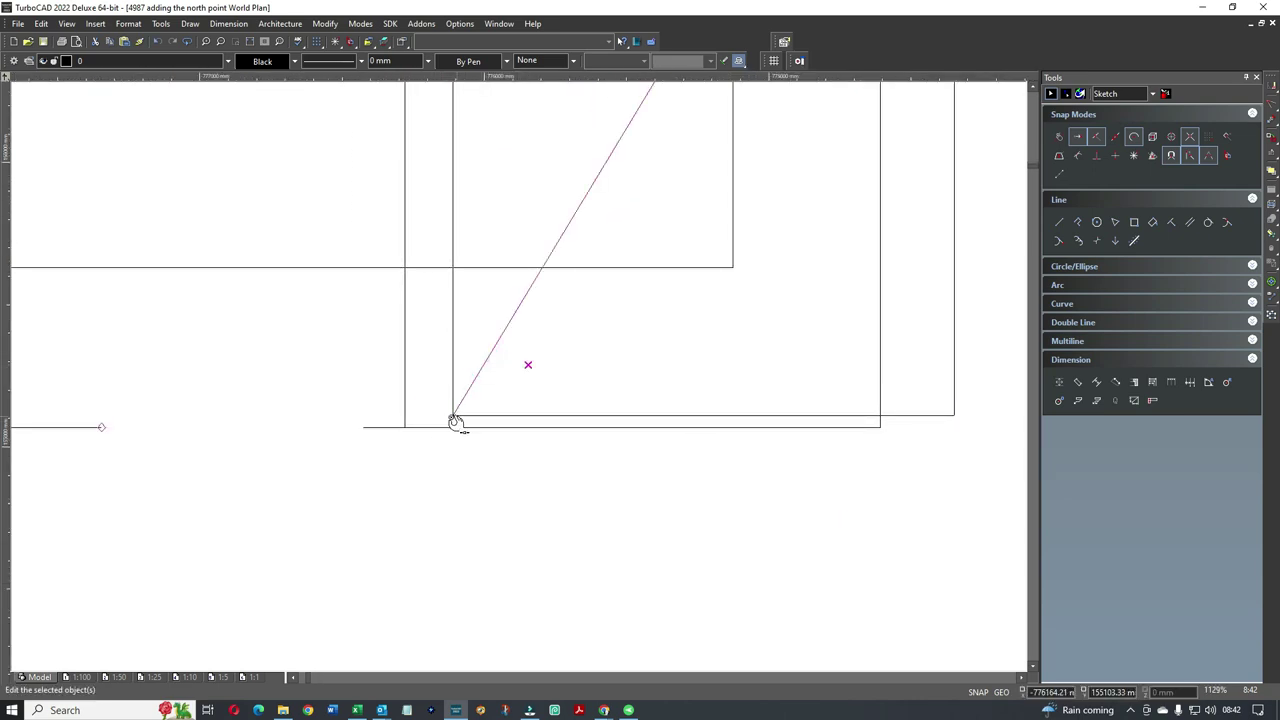
click(457, 422)
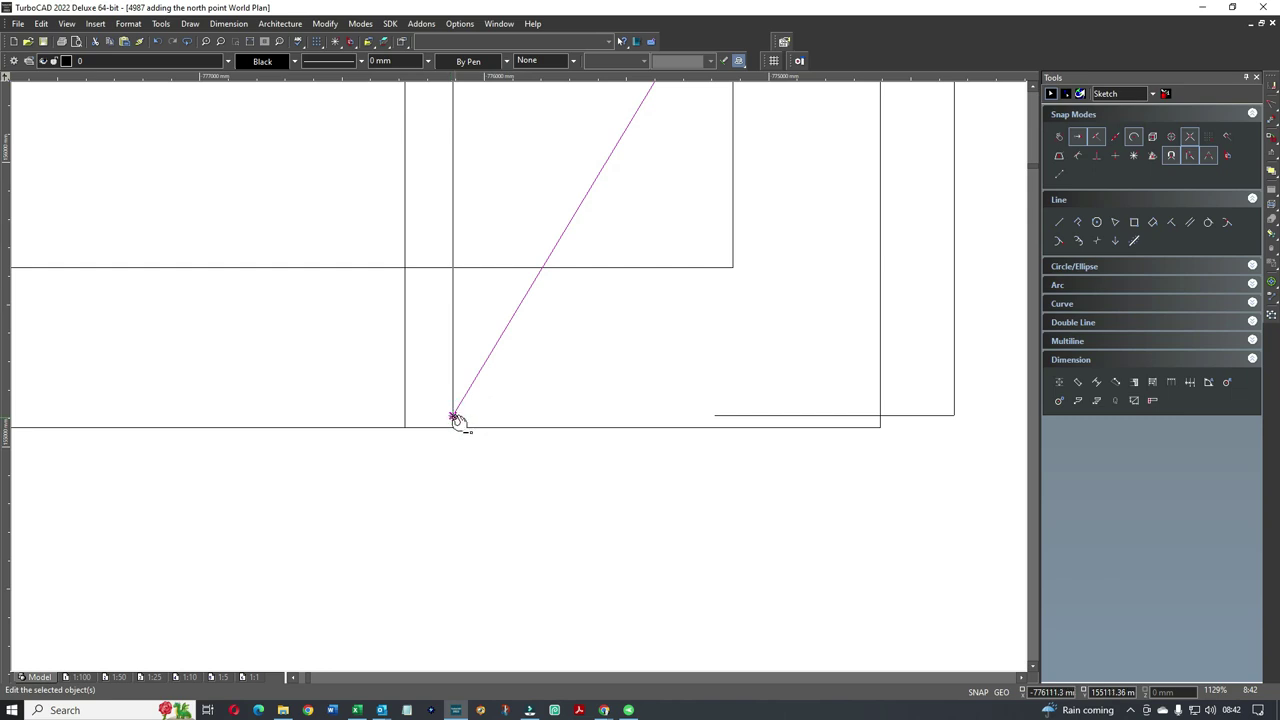
drag(450, 414, 406, 428)
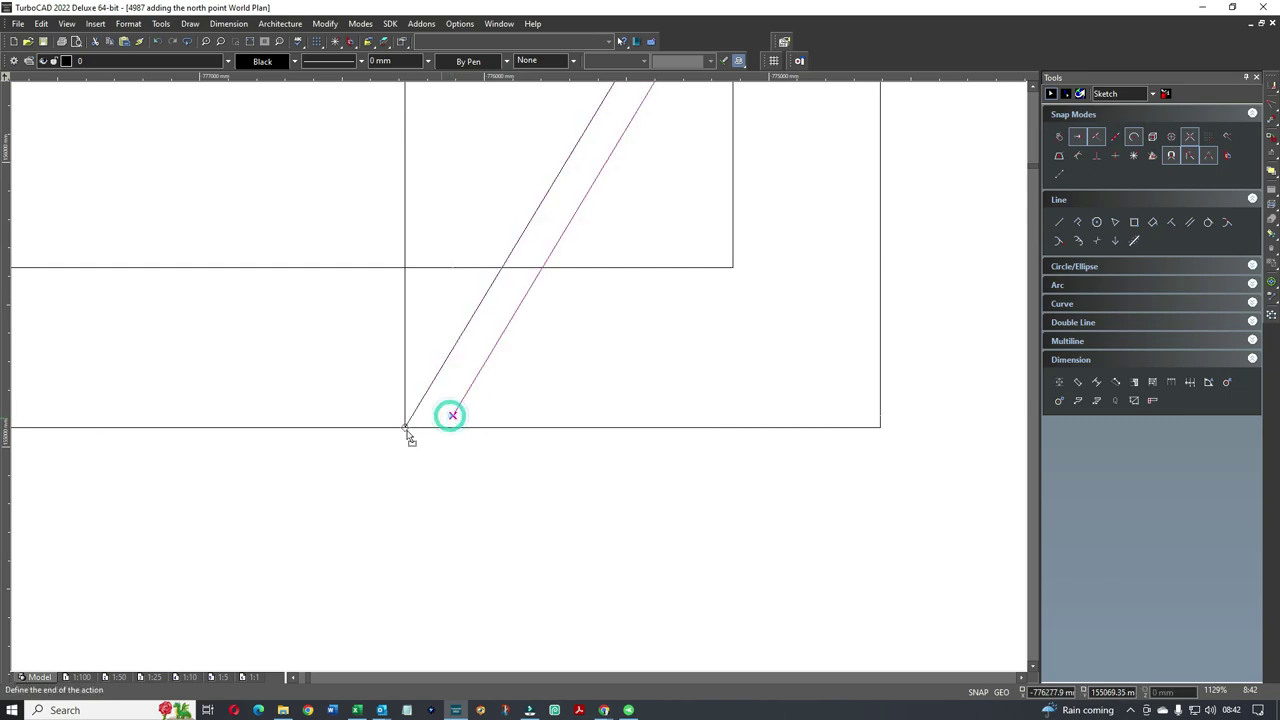
click(446, 490)
scroll(520, 375, down, 5)
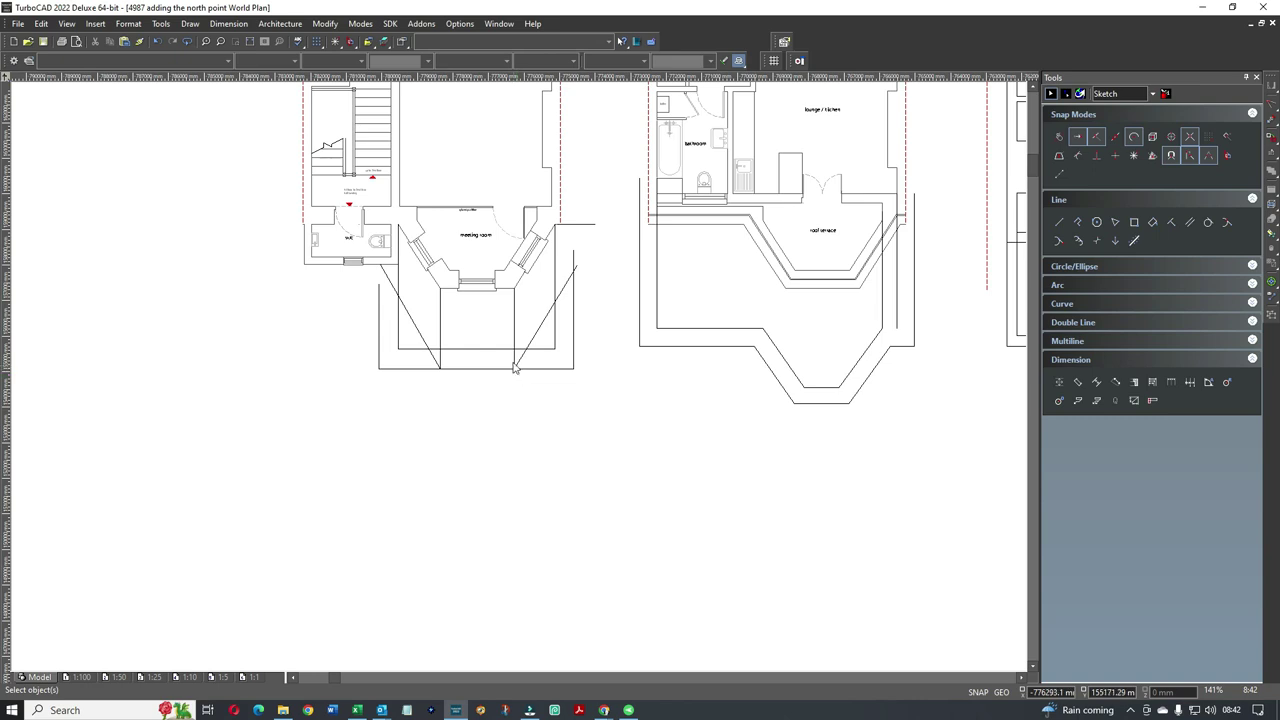
Select and deselect the vertical construction lines
click(437, 311)
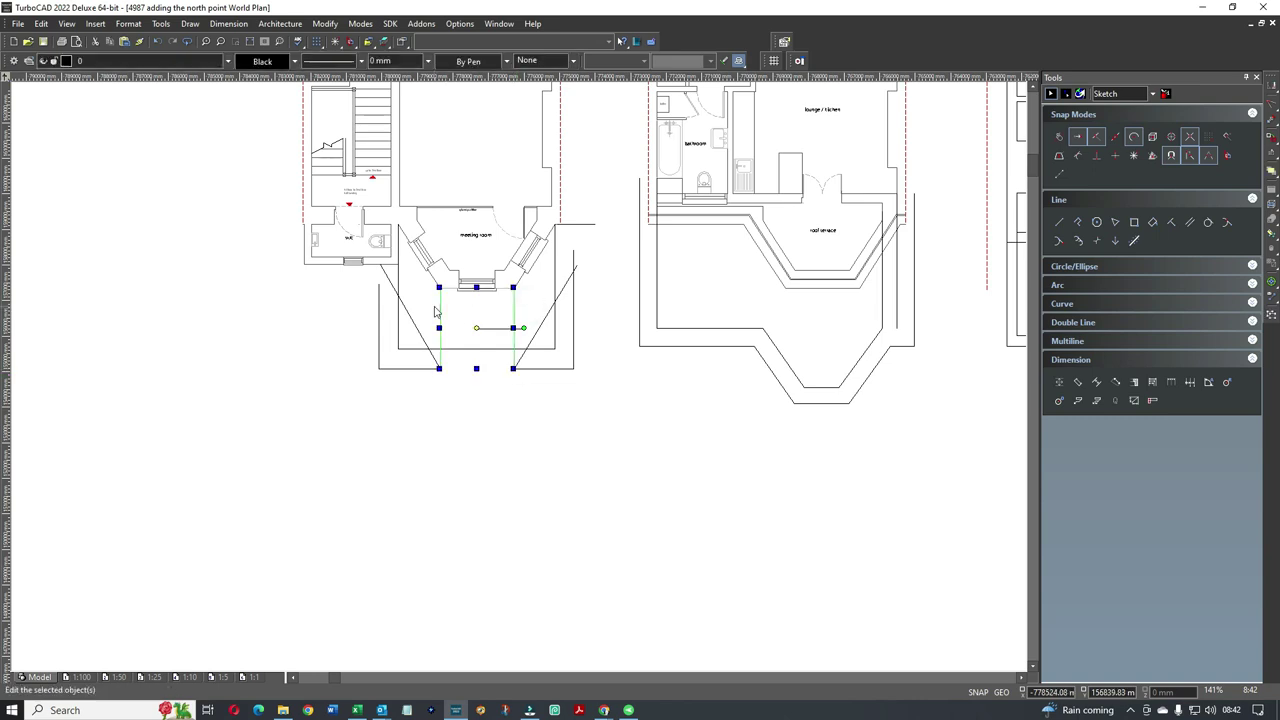
click(452, 355)
click(457, 375)
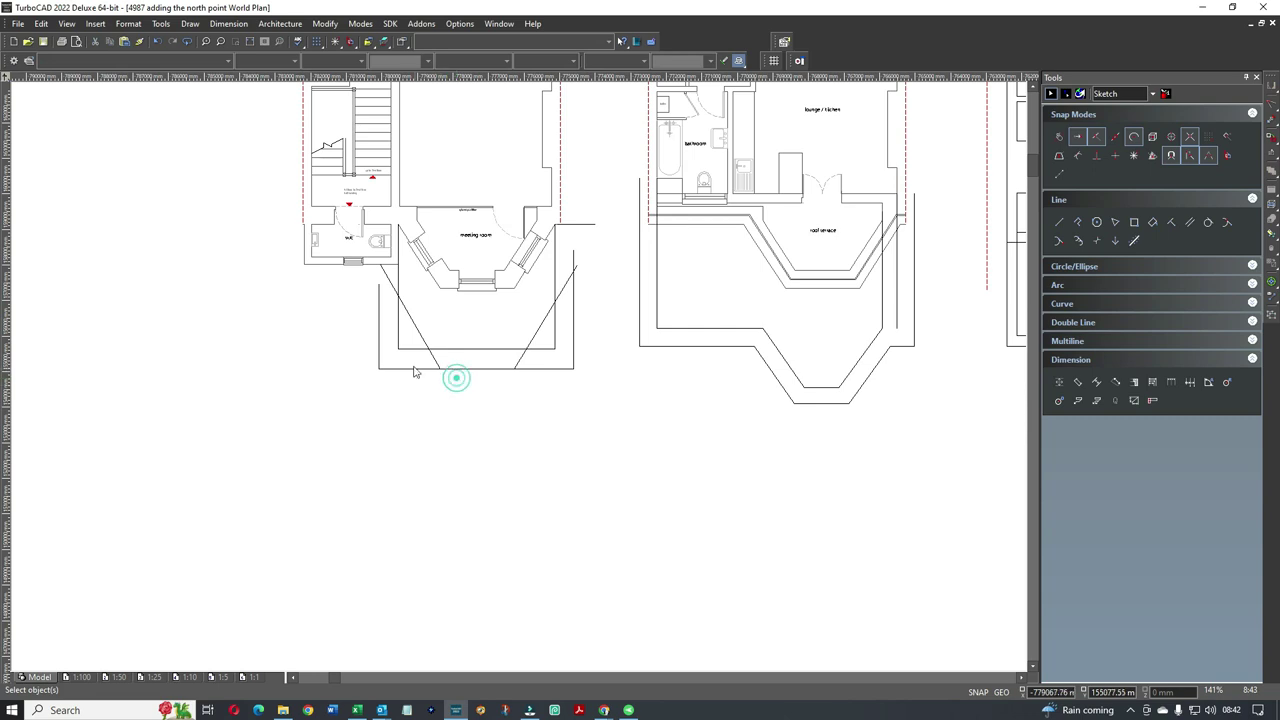
scroll(420, 366, up, 3)
Corner-trim the left and right diagonals to meet the bay's front line
right_click(561, 320)
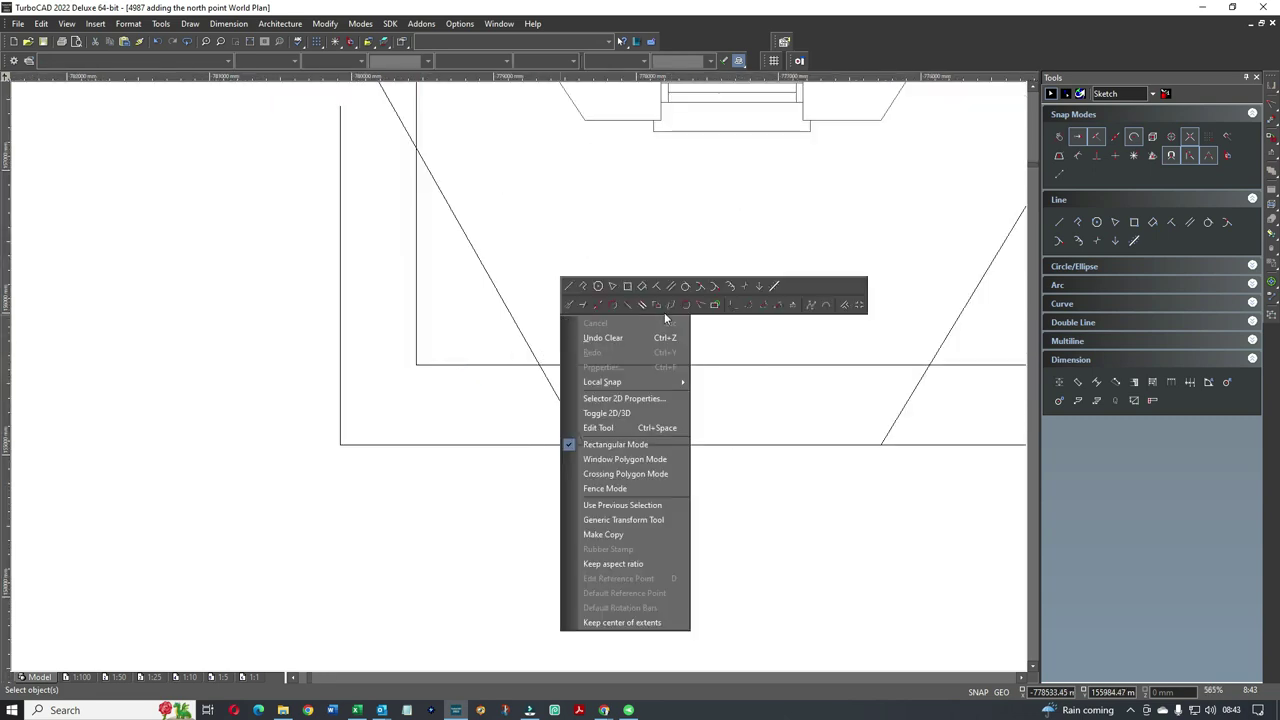
click(700, 304)
click(580, 363)
scroll(575, 365, down, 2)
click(634, 374)
click(690, 349)
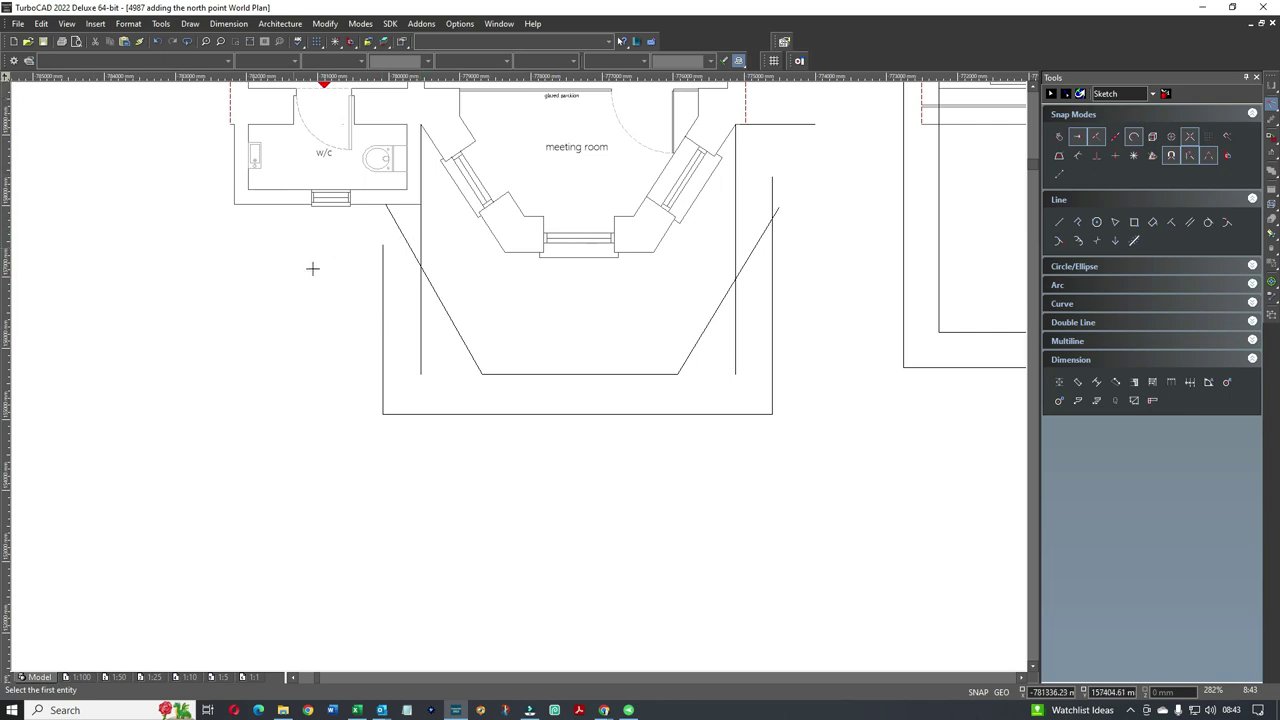
Delete the left and right vertical construction lines below the meeting room
click(421, 320)
key(Delete)
click(735, 334)
key(Delete)
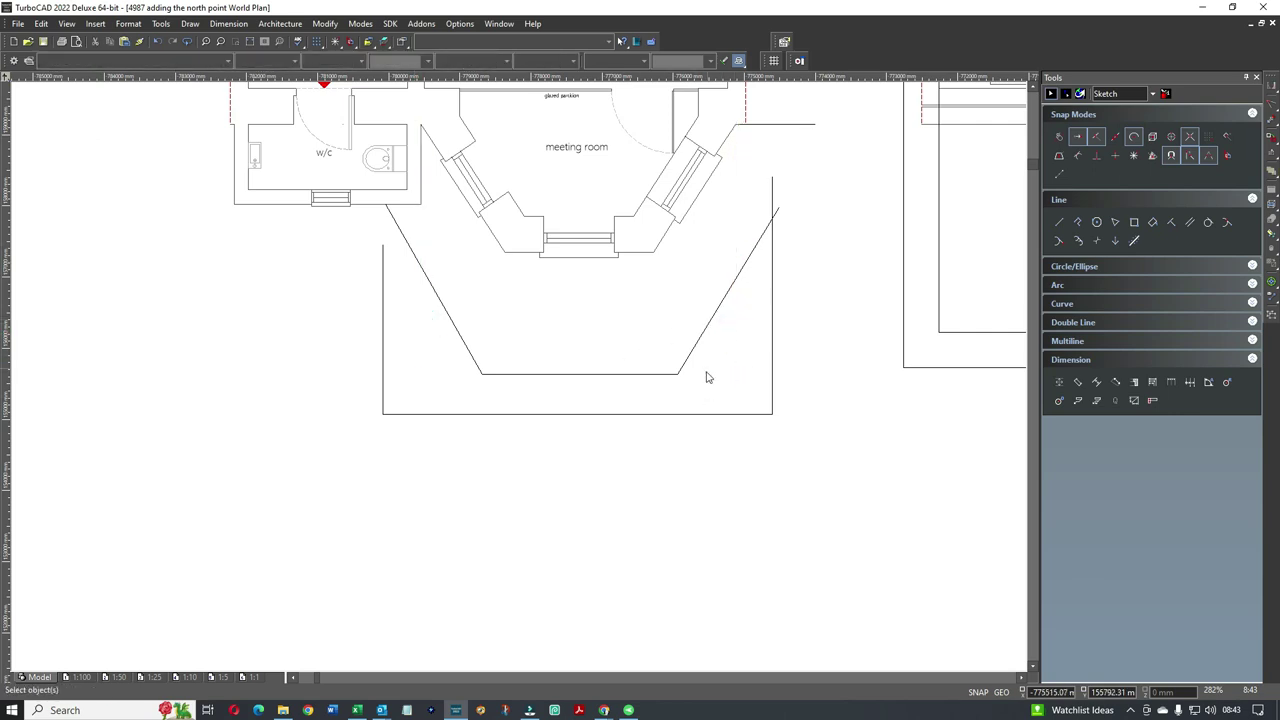
Draw a parallel line offset -400 from the right diagonal
click(1189, 222)
click(719, 309)
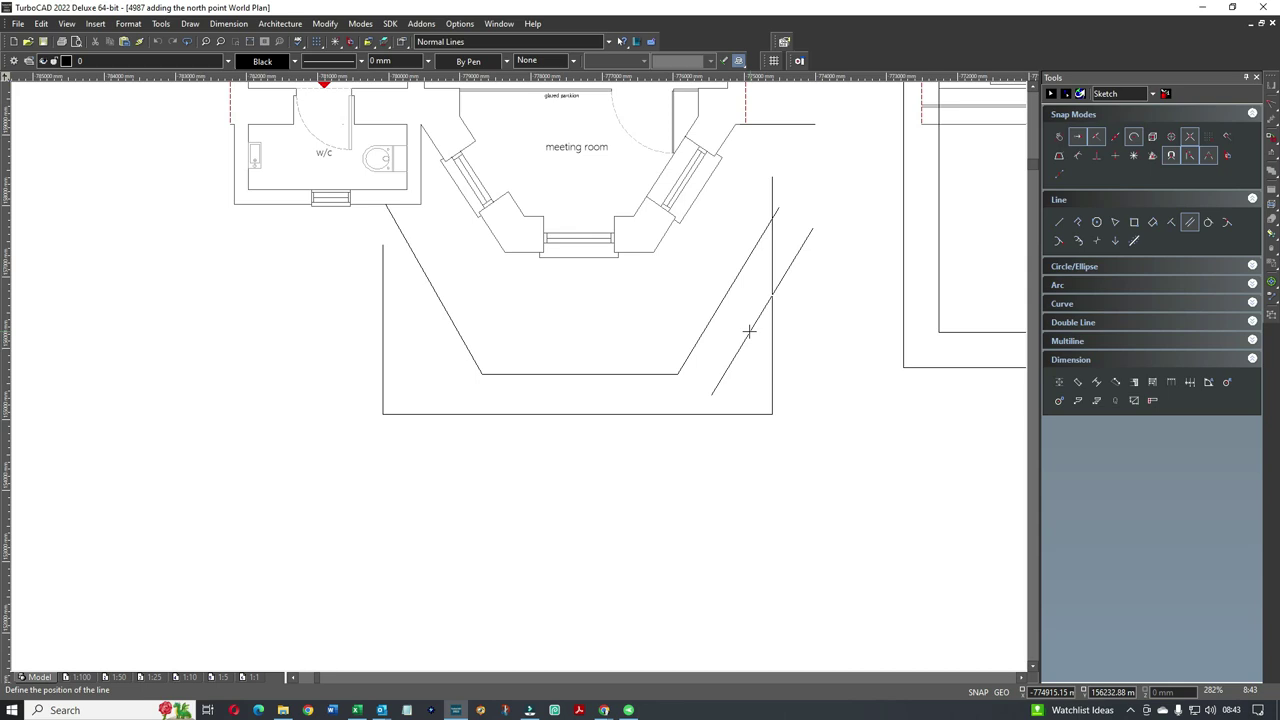
text(-40)
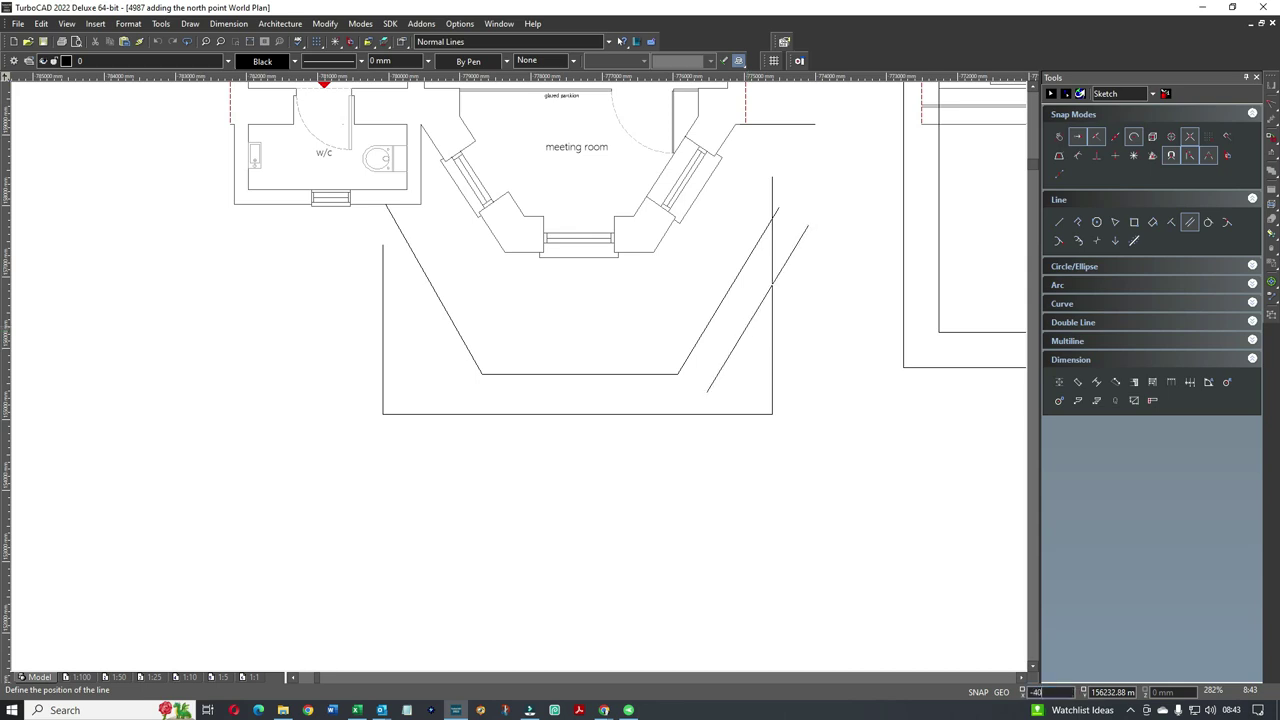
text(0)
key(Return)
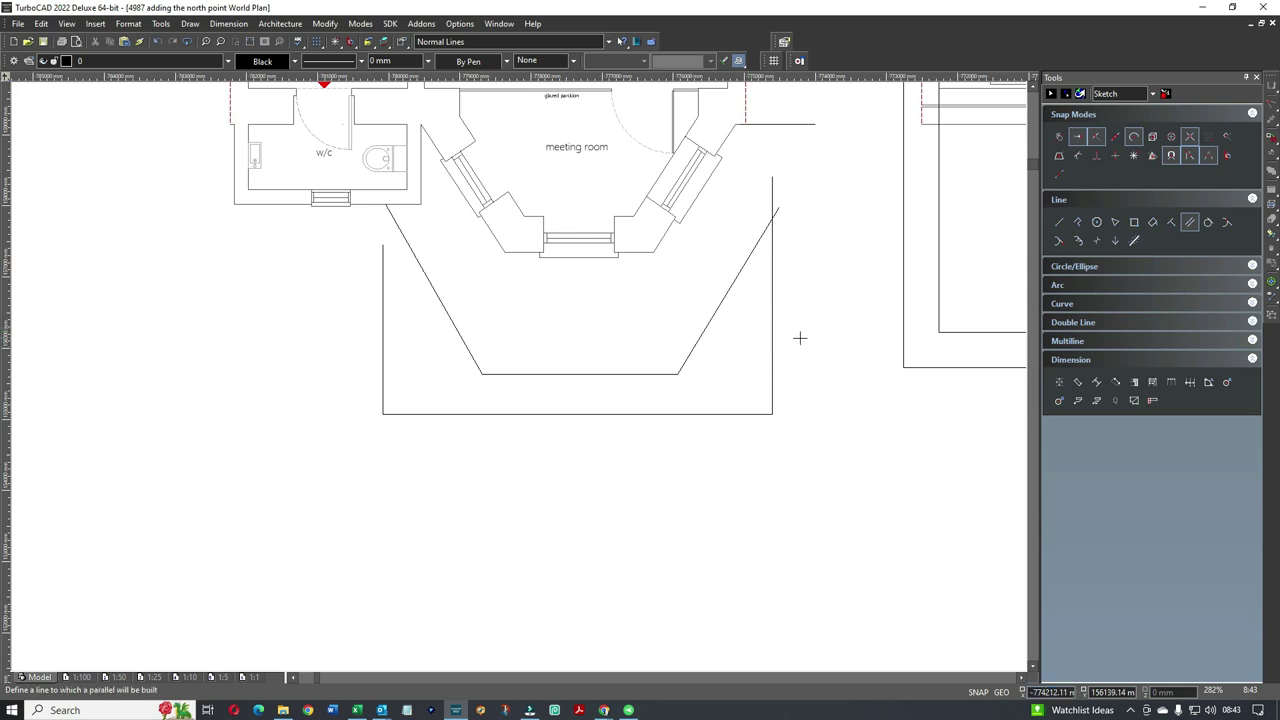
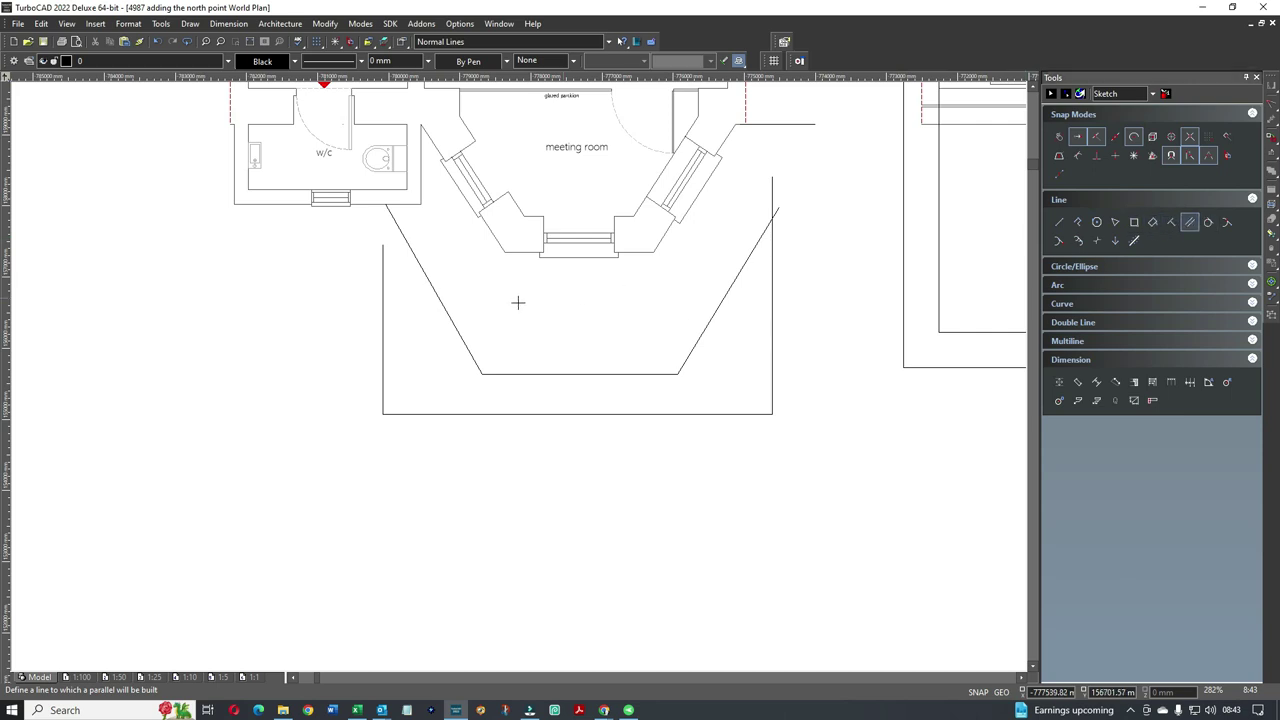
Add parallel offset lines outside the left and right slanted walls of the meeting room bay
click(434, 296)
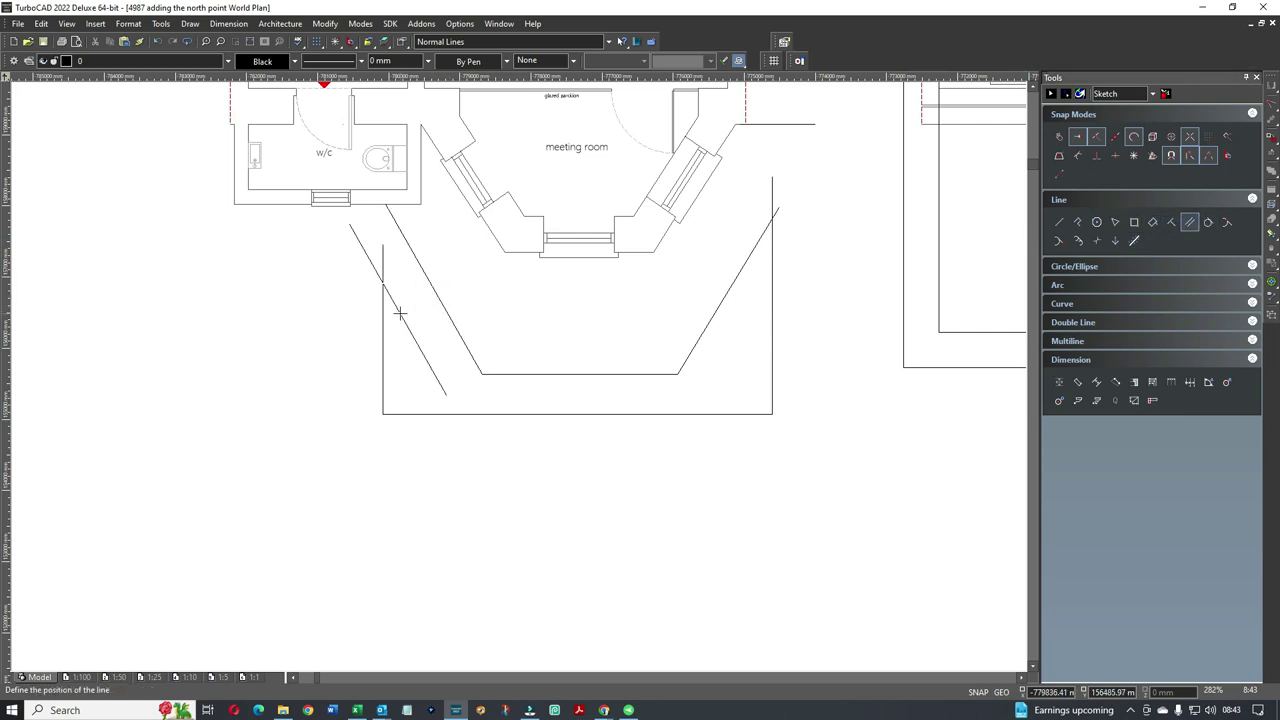
click(400, 311)
click(725, 295)
click(769, 316)
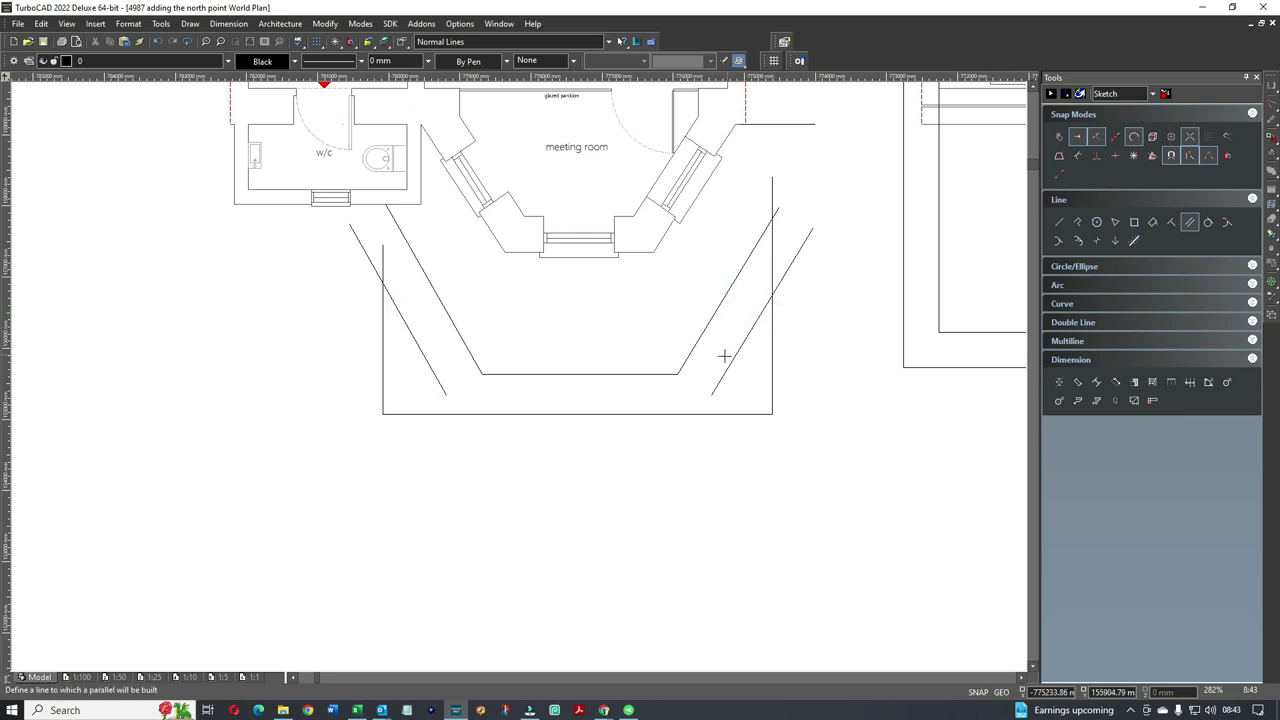
right_click(812, 330)
click(818, 323)
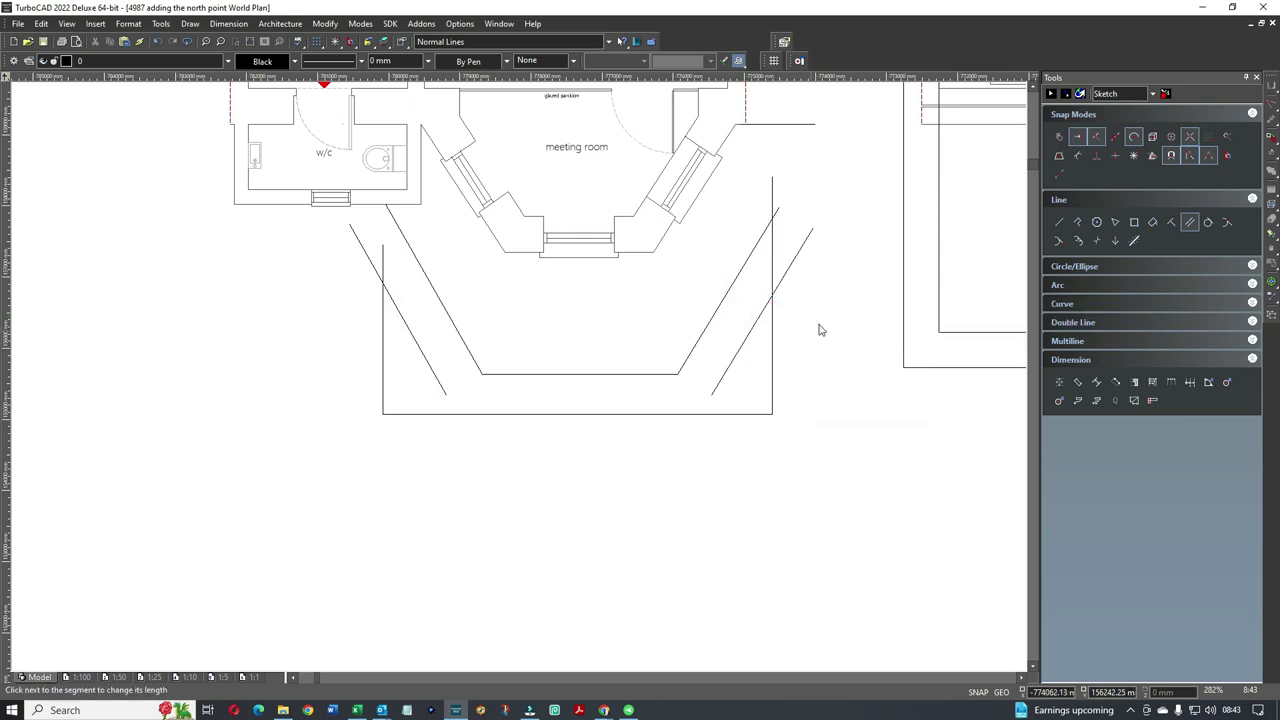
Extend the right and left offset lines past the bottom line
click(723, 374)
click(690, 430)
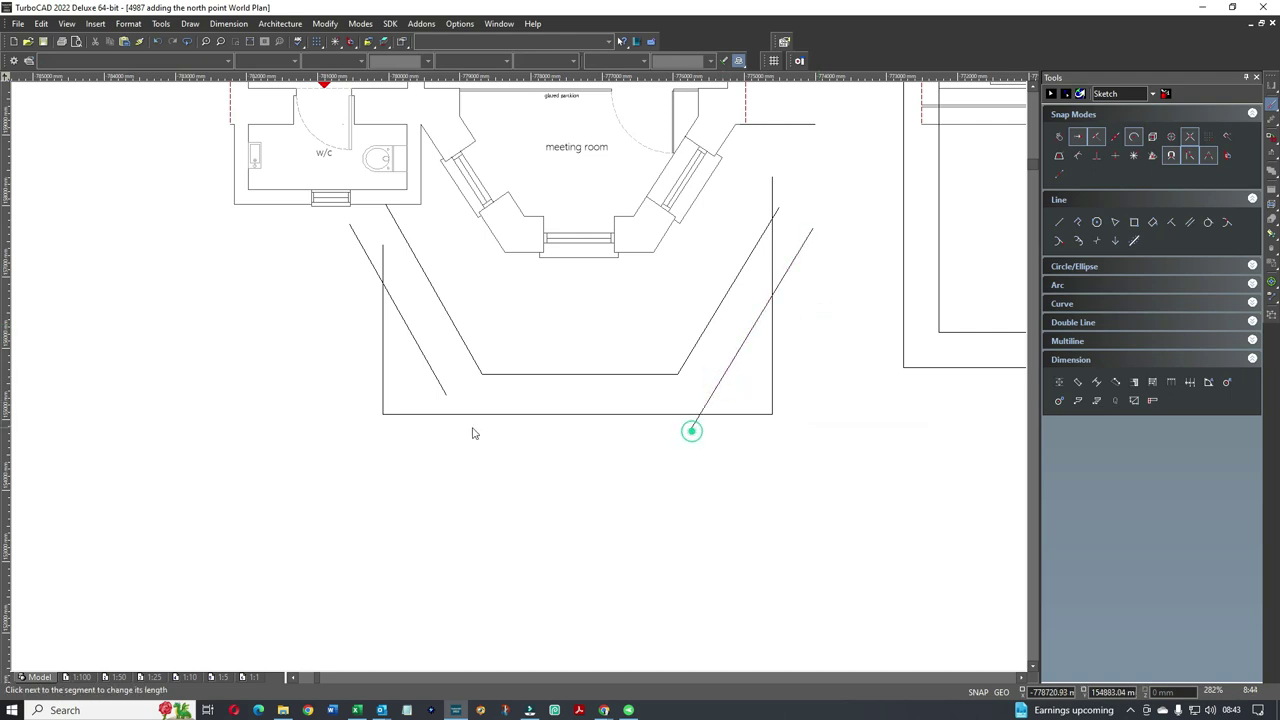
click(441, 385)
click(505, 446)
Trim the bottom line and the left offset overhang so the bottom corners meet cleanly
click(410, 414)
click(452, 414)
click(469, 436)
click(457, 414)
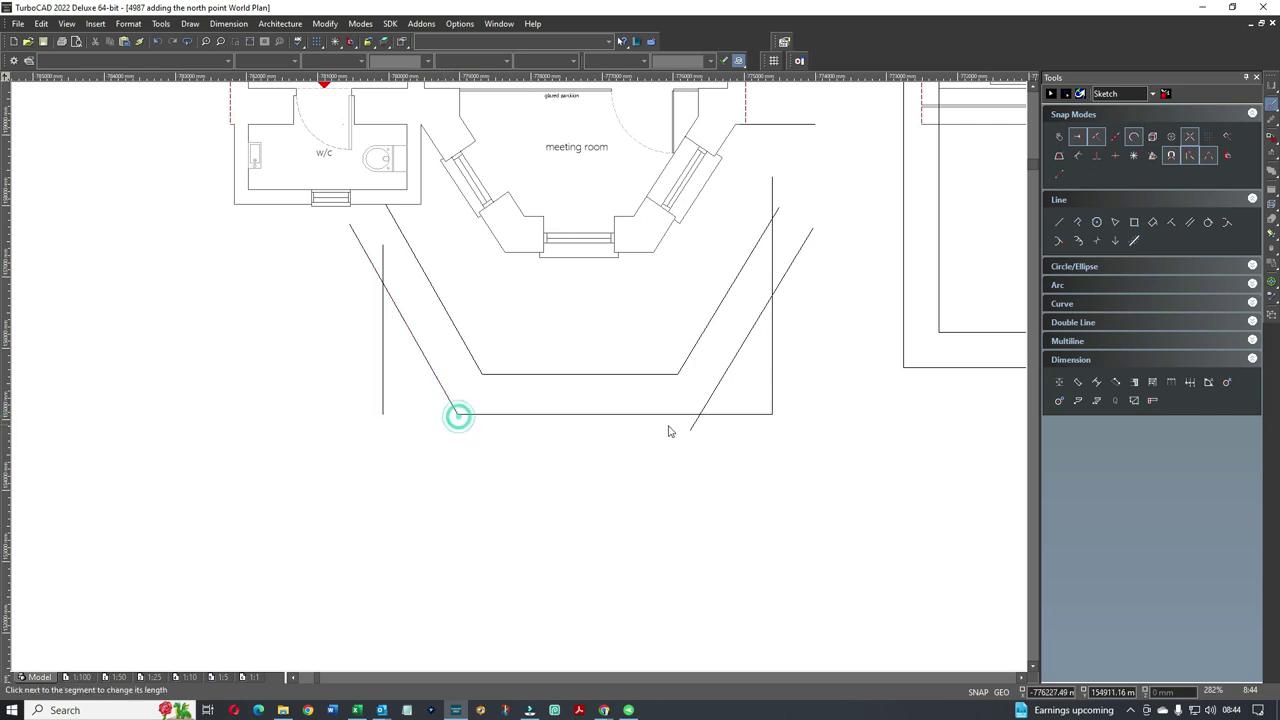
click(698, 430)
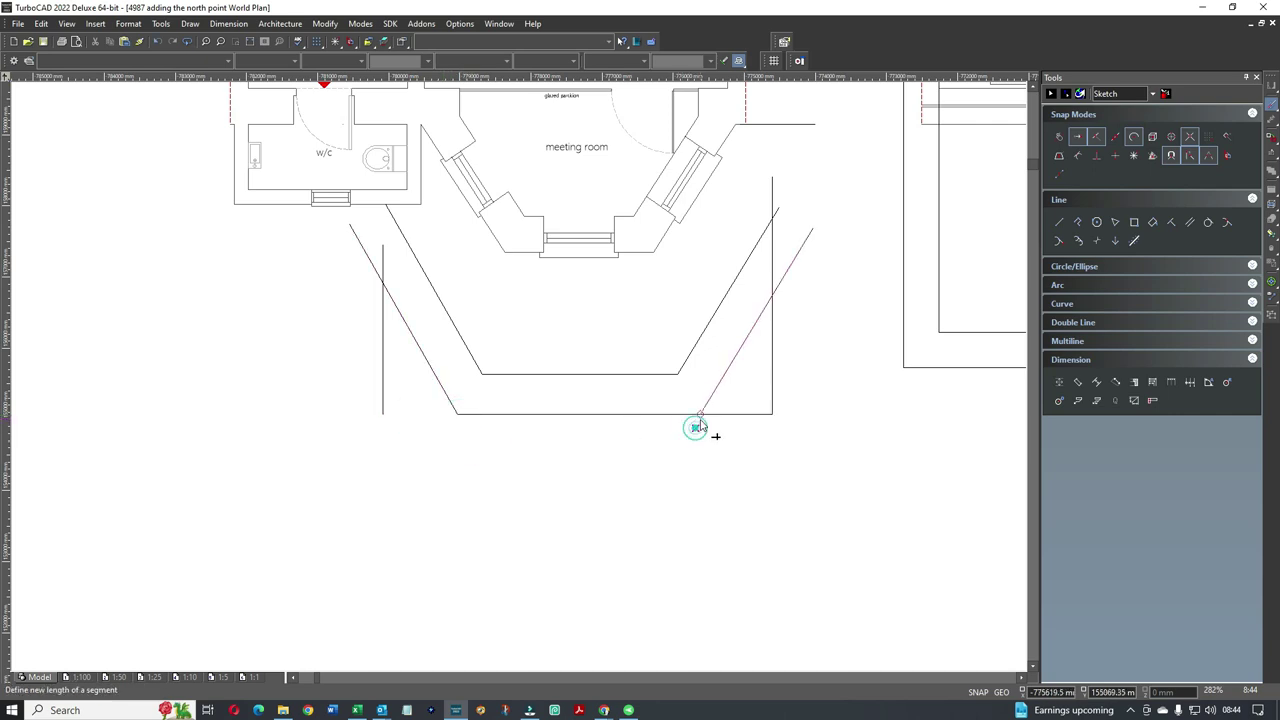
click(752, 413)
Shorten the vertical lines back to where they meet the offset diagonals
click(767, 392)
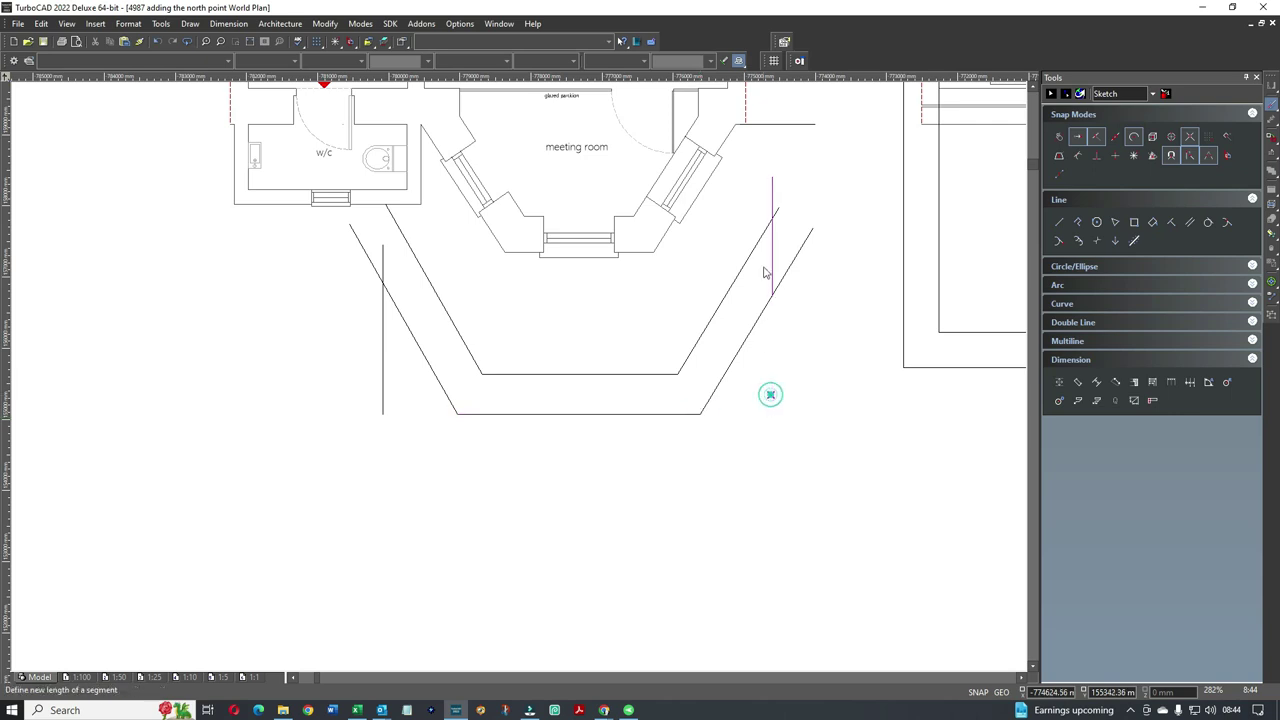
click(772, 215)
scroll(519, 382, up, 2)
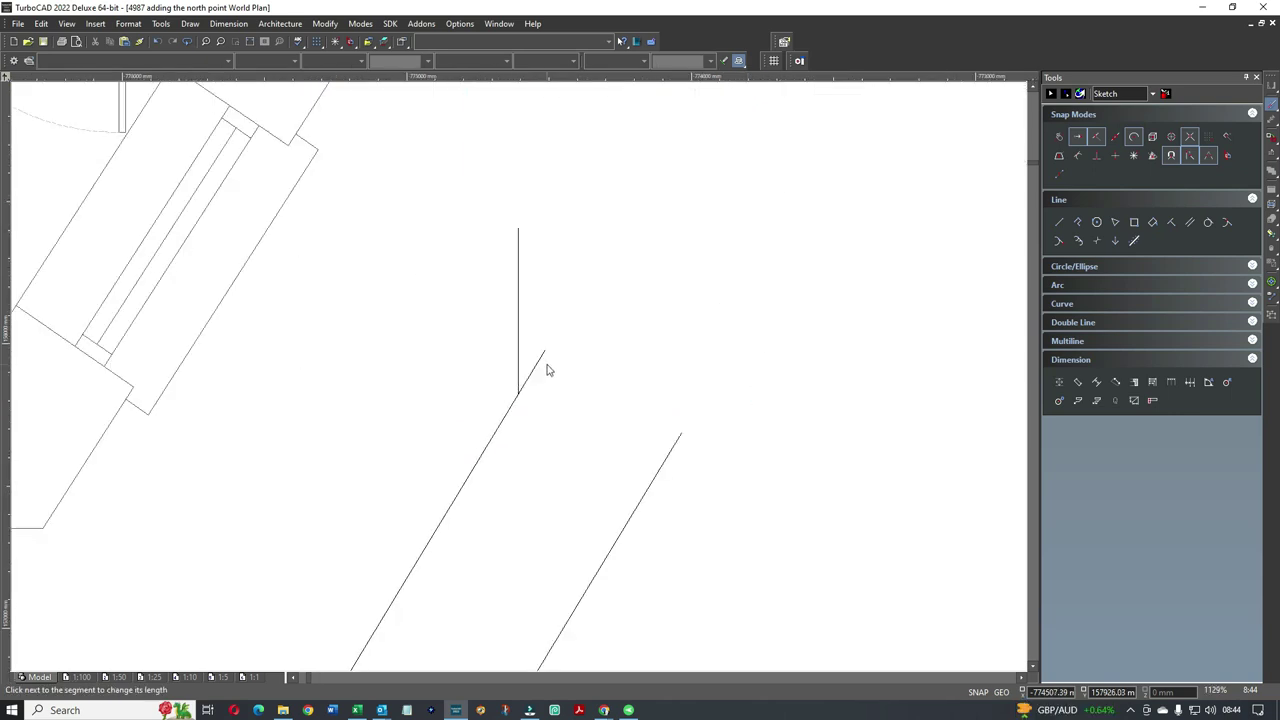
click(543, 359)
click(518, 395)
Stretch the vertical line below the w/c up to the w/c's outer wall
scroll(517, 380, down, 3)
scroll(505, 394, down, 3)
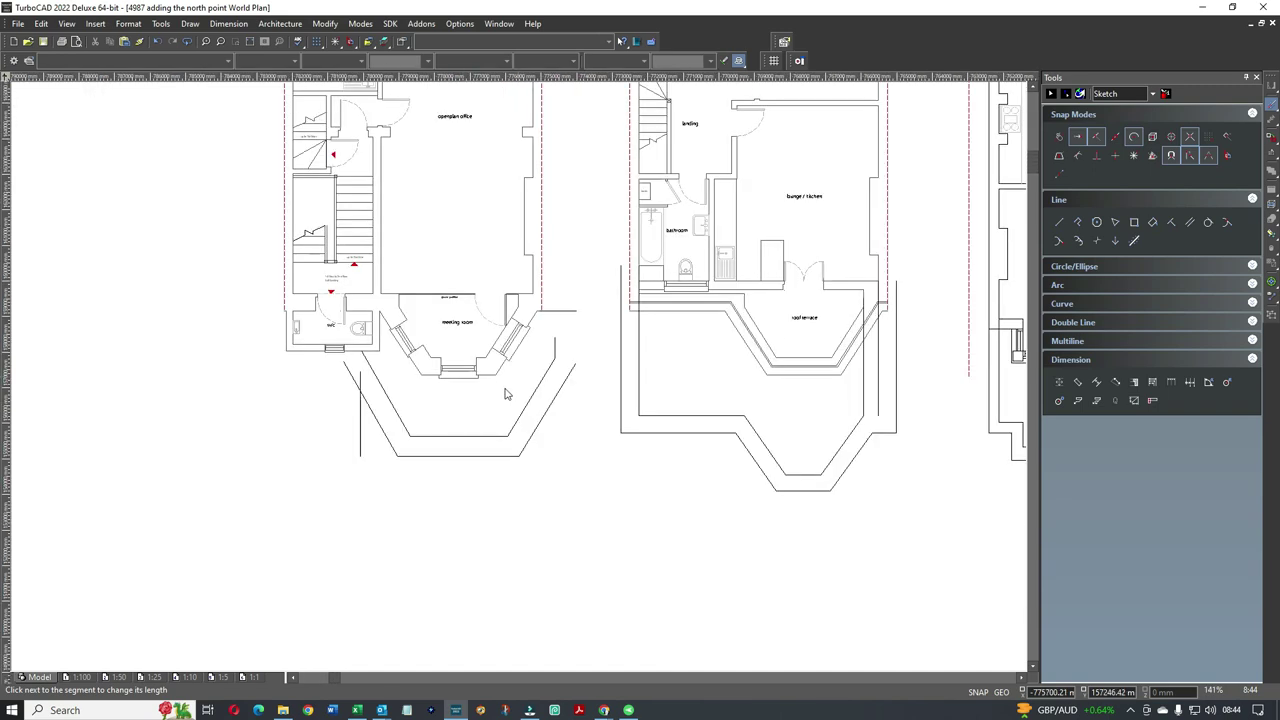
click(359, 423)
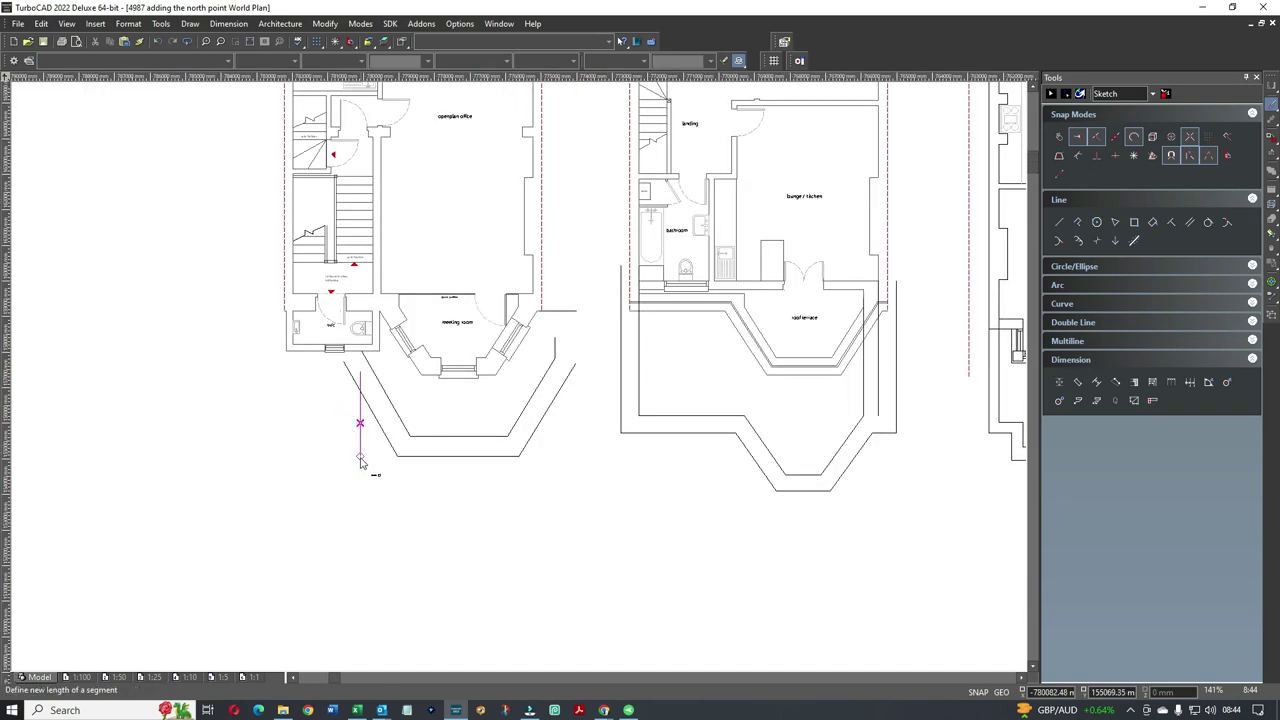
click(360, 456)
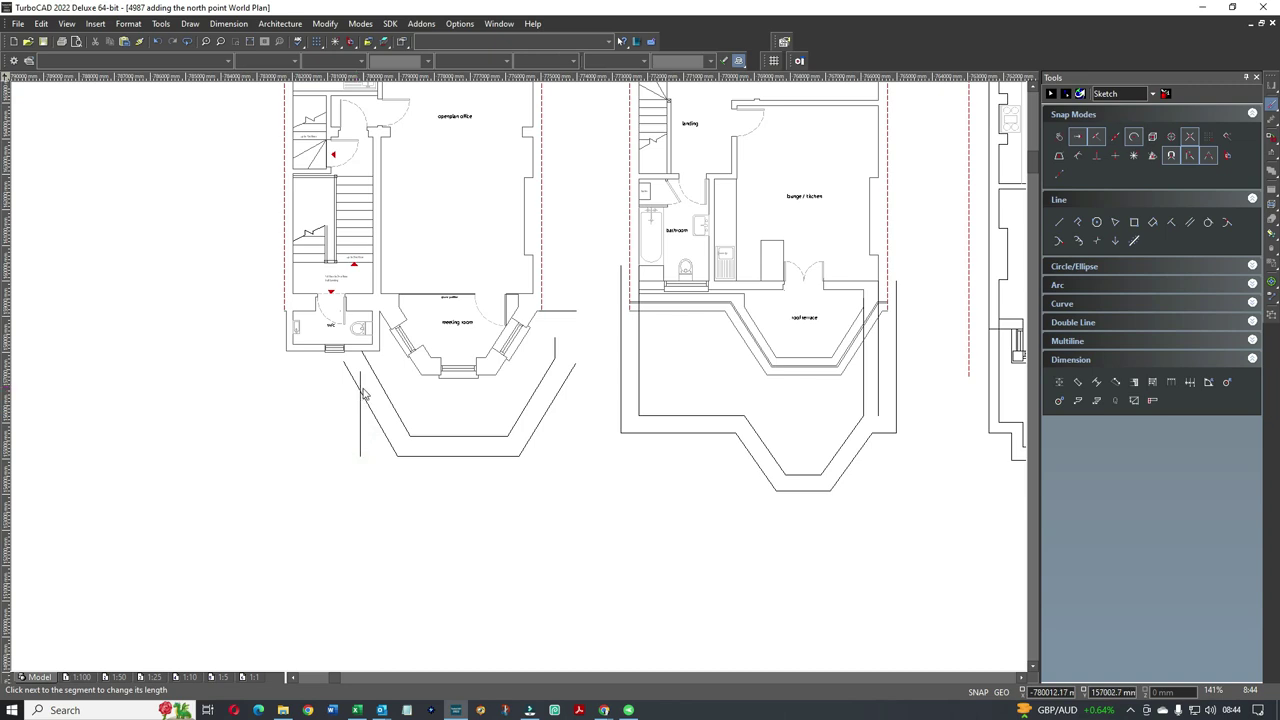
scroll(362, 400, up, 5)
click(530, 349)
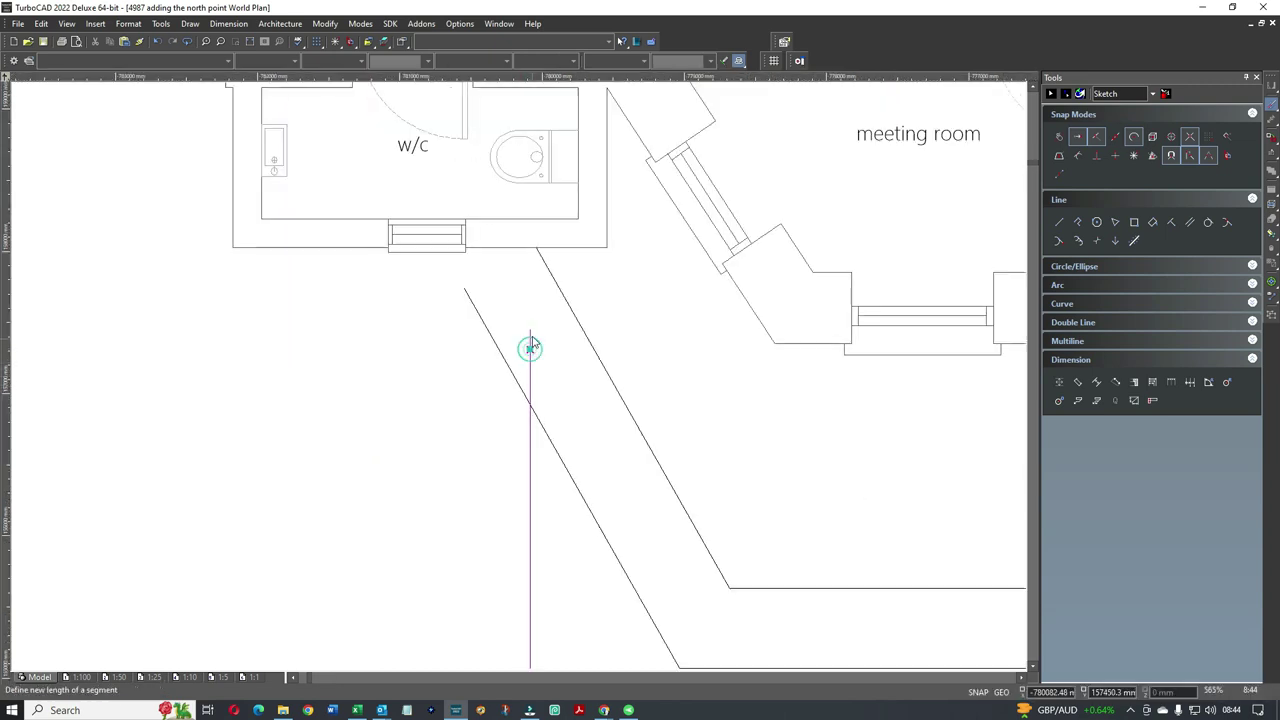
click(531, 249)
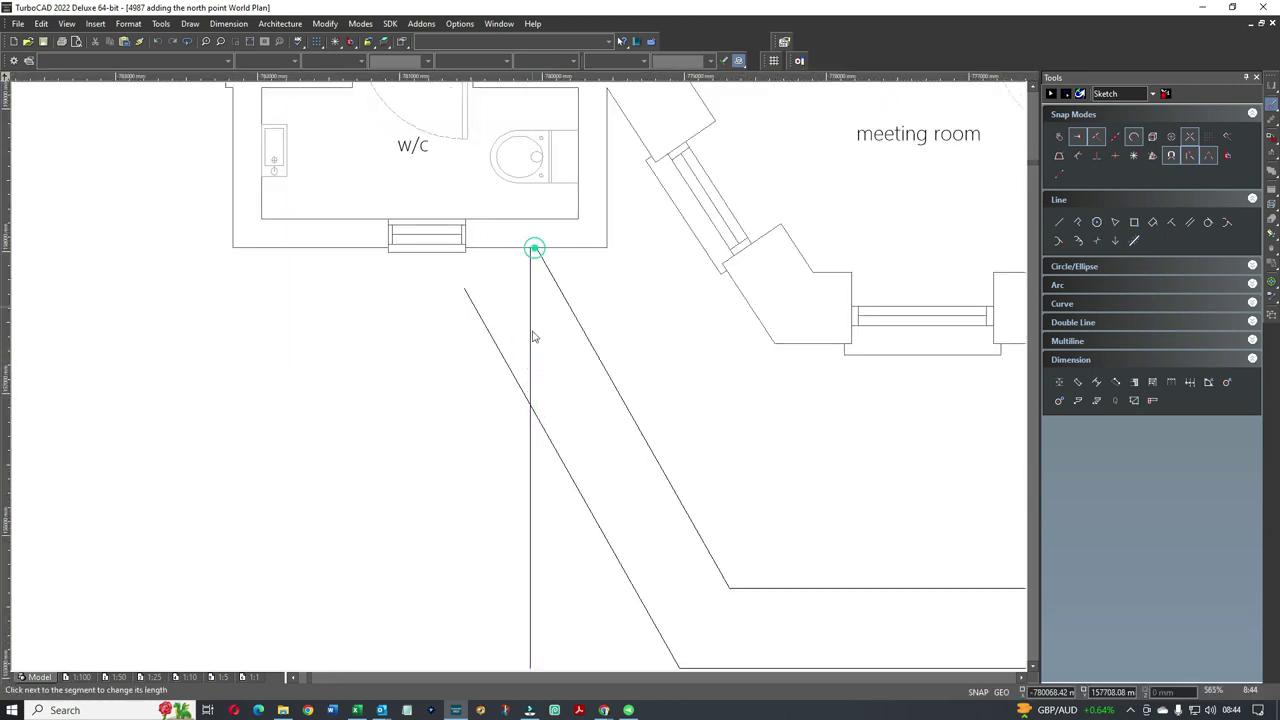
scroll(519, 381, down, 3)
scroll(519, 381, down, 3)
click(518, 432)
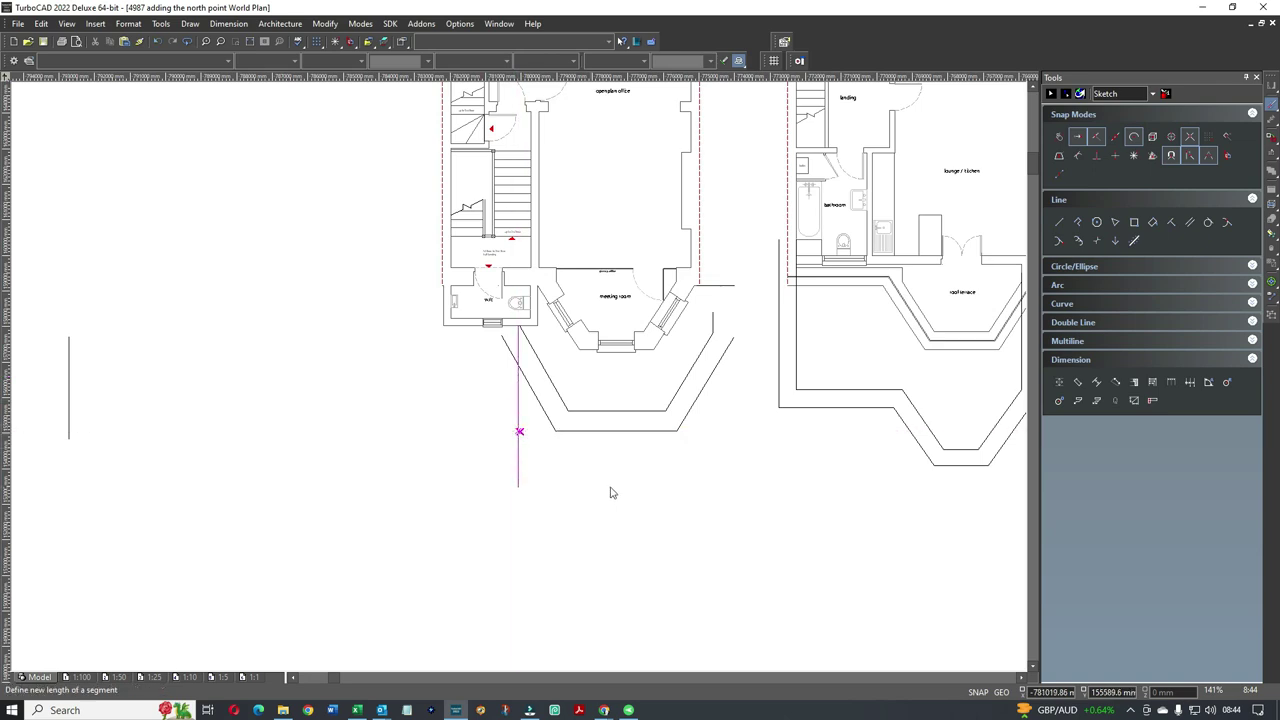
key(Escape)
scroll(520, 390, down, 3)
scroll(520, 382, down, 2)
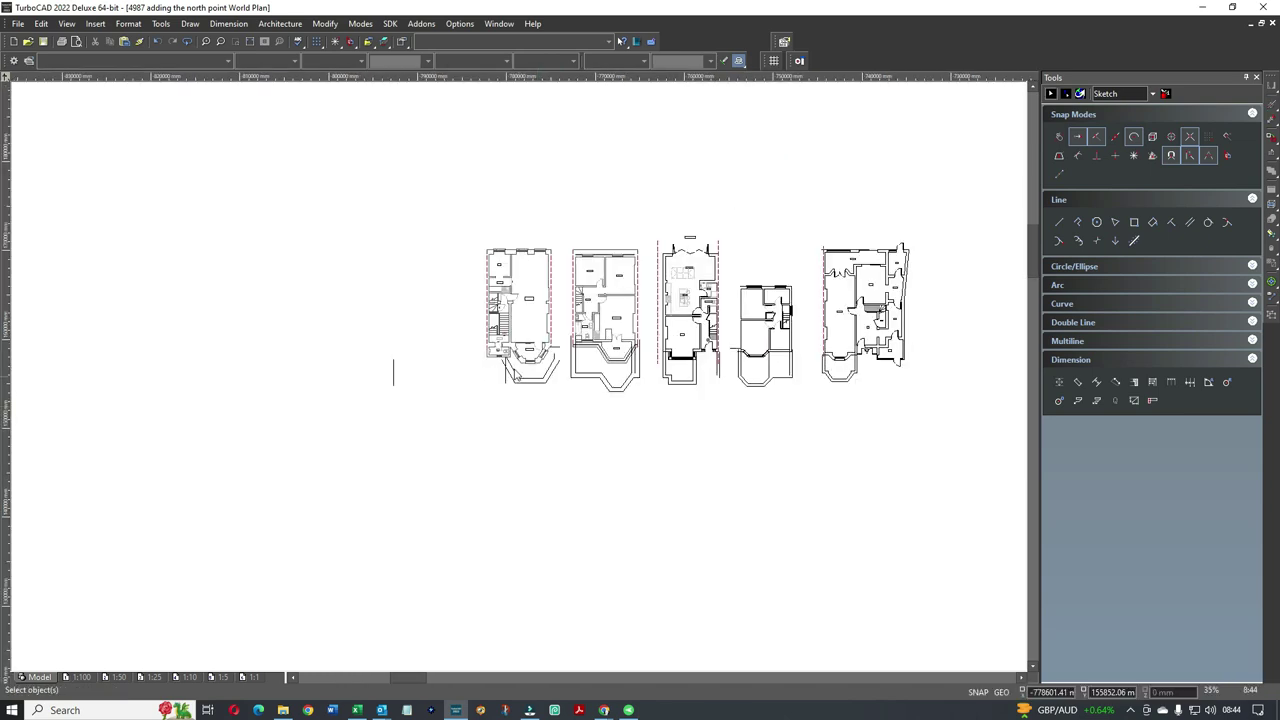
scroll(519, 382, up, 5)
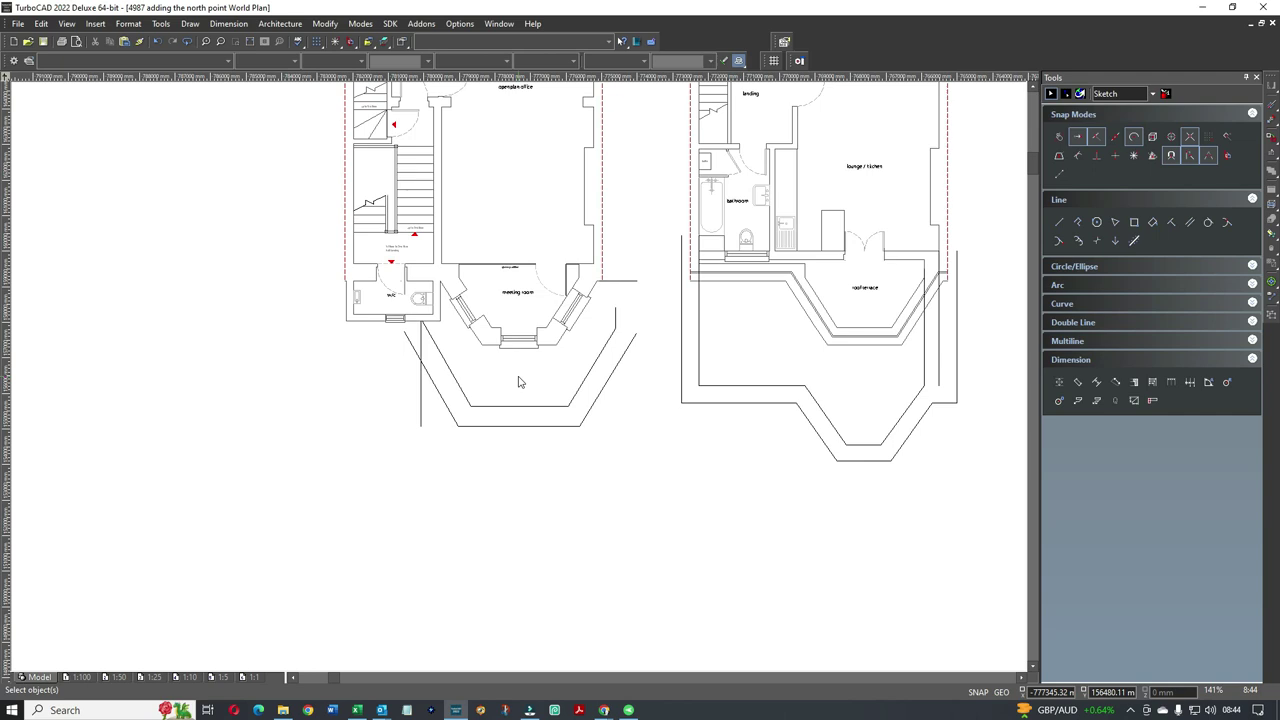
right_click(912, 459)
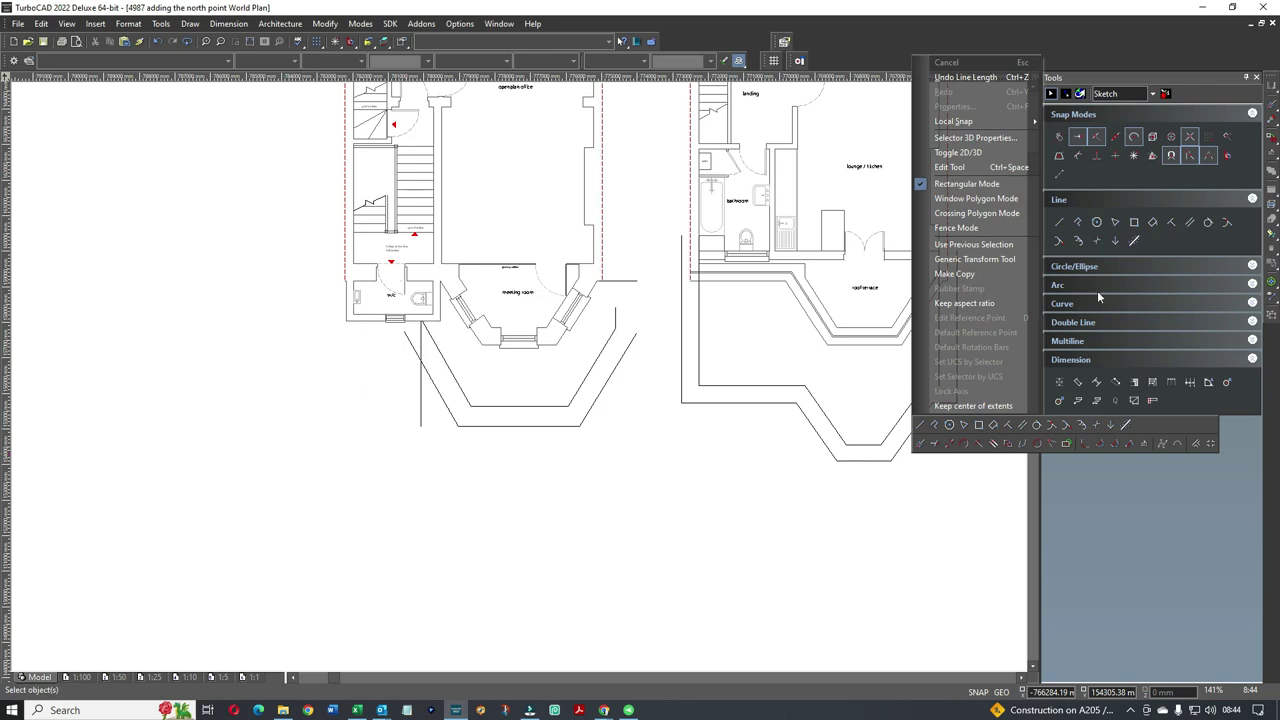
click(806, 467)
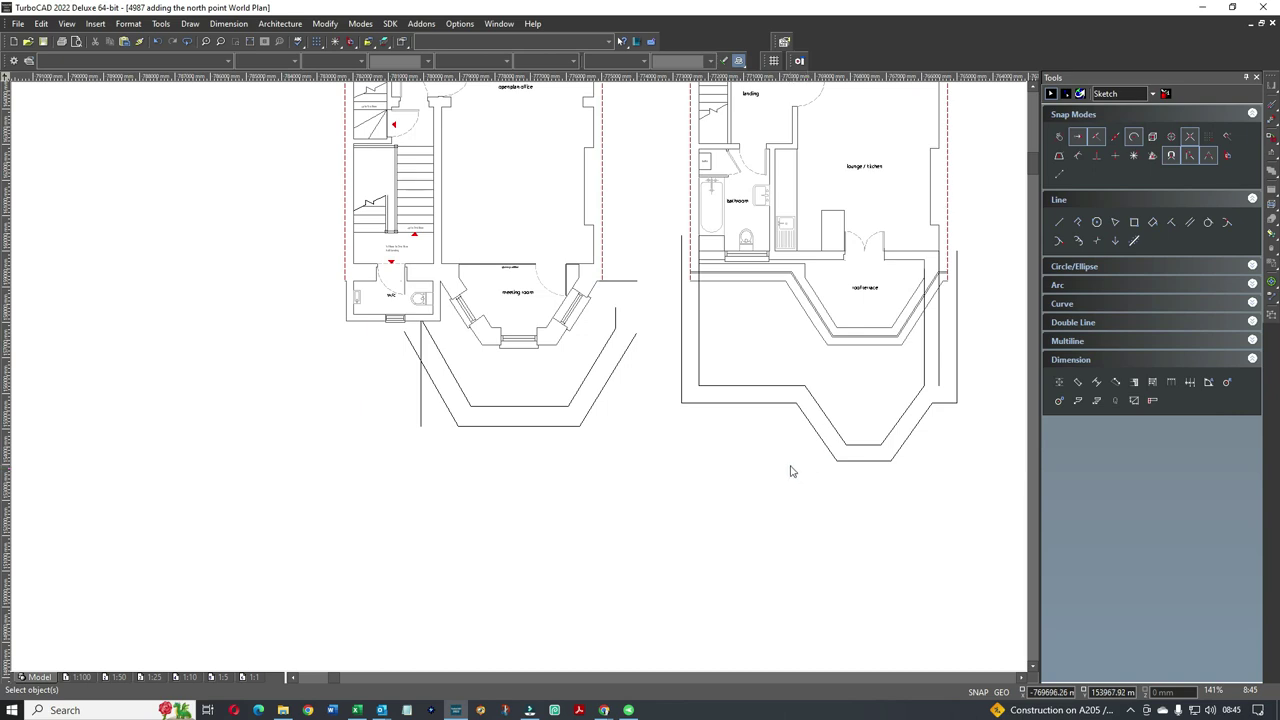
right_click(687, 441)
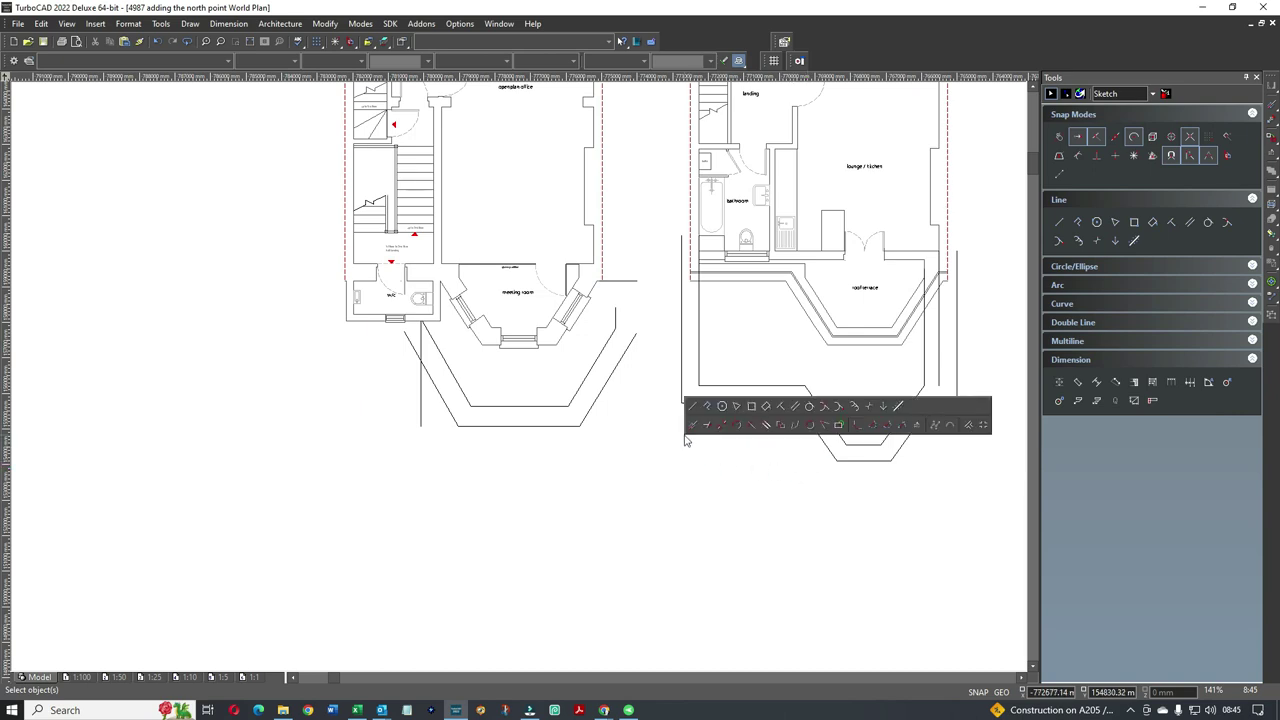
click(771, 491)
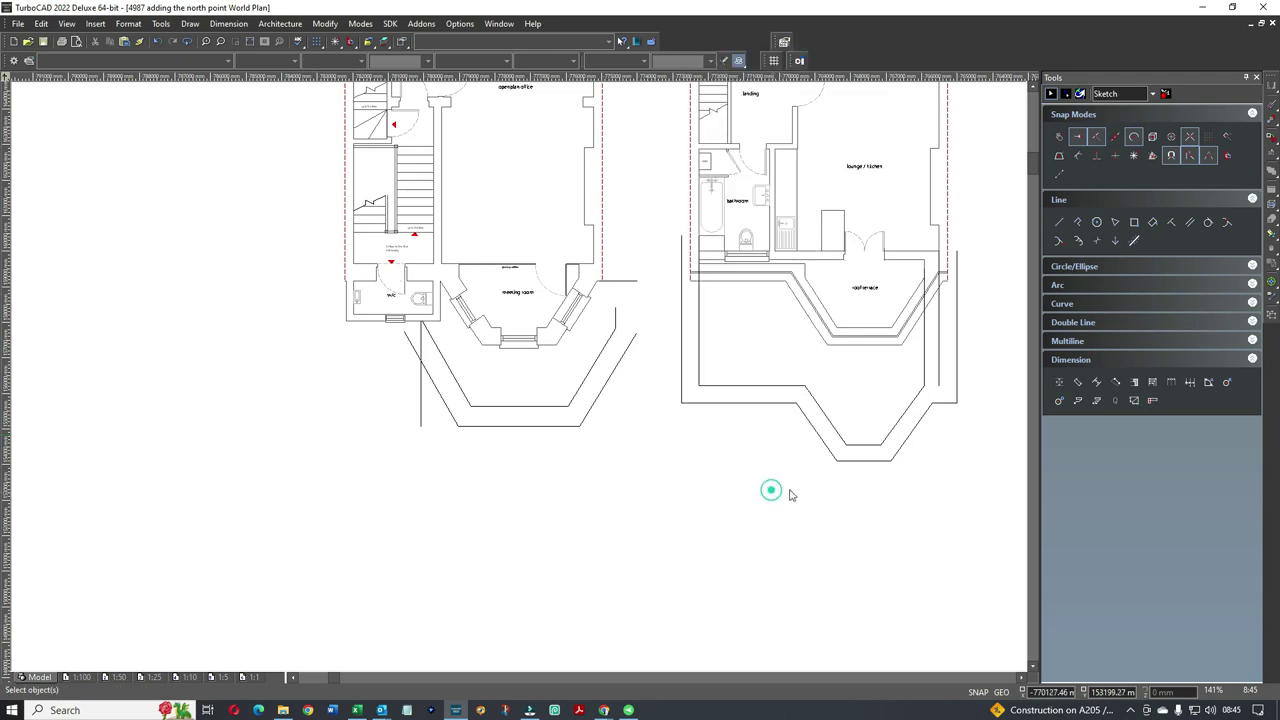
double_click(919, 38)
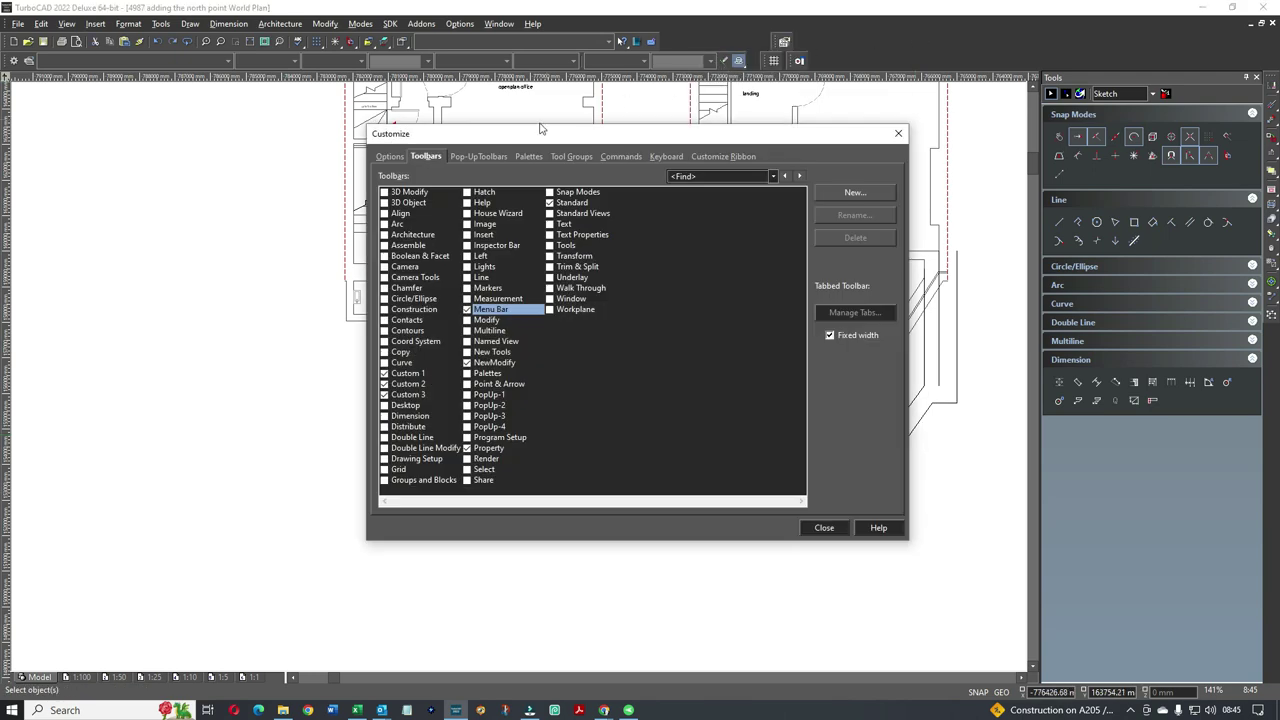
click(477, 158)
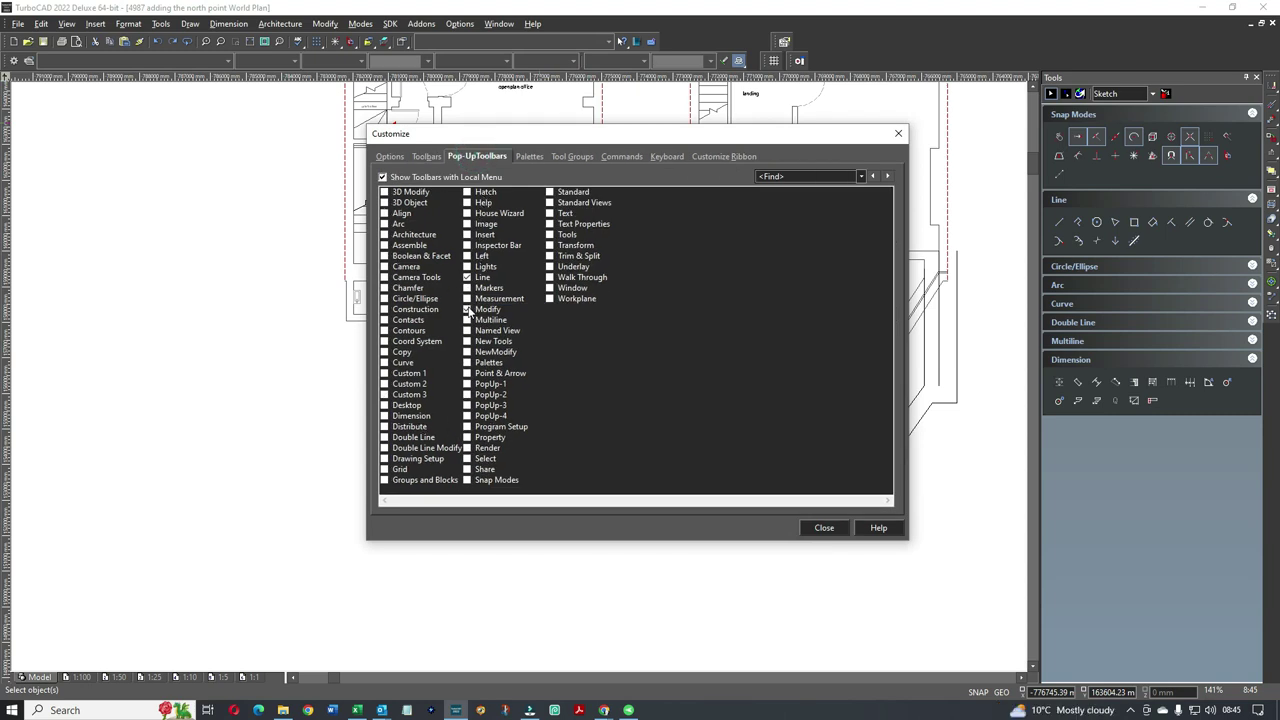
click(820, 527)
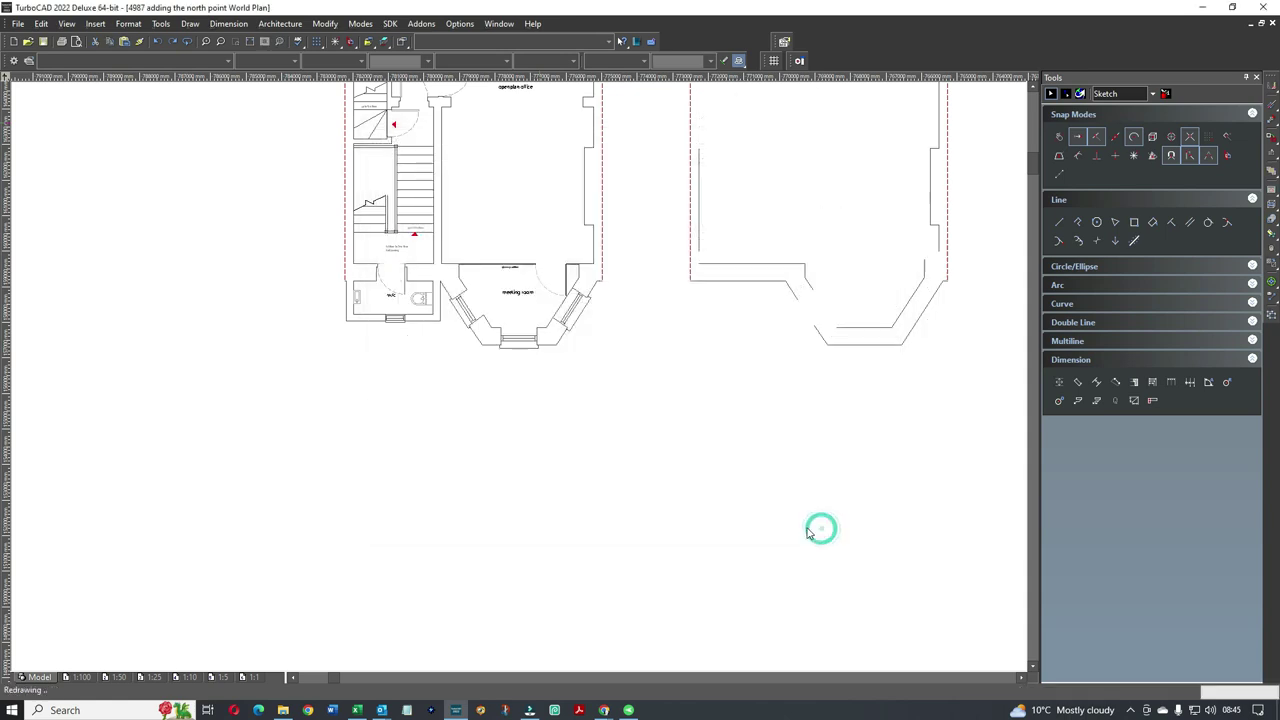
right_click(754, 487)
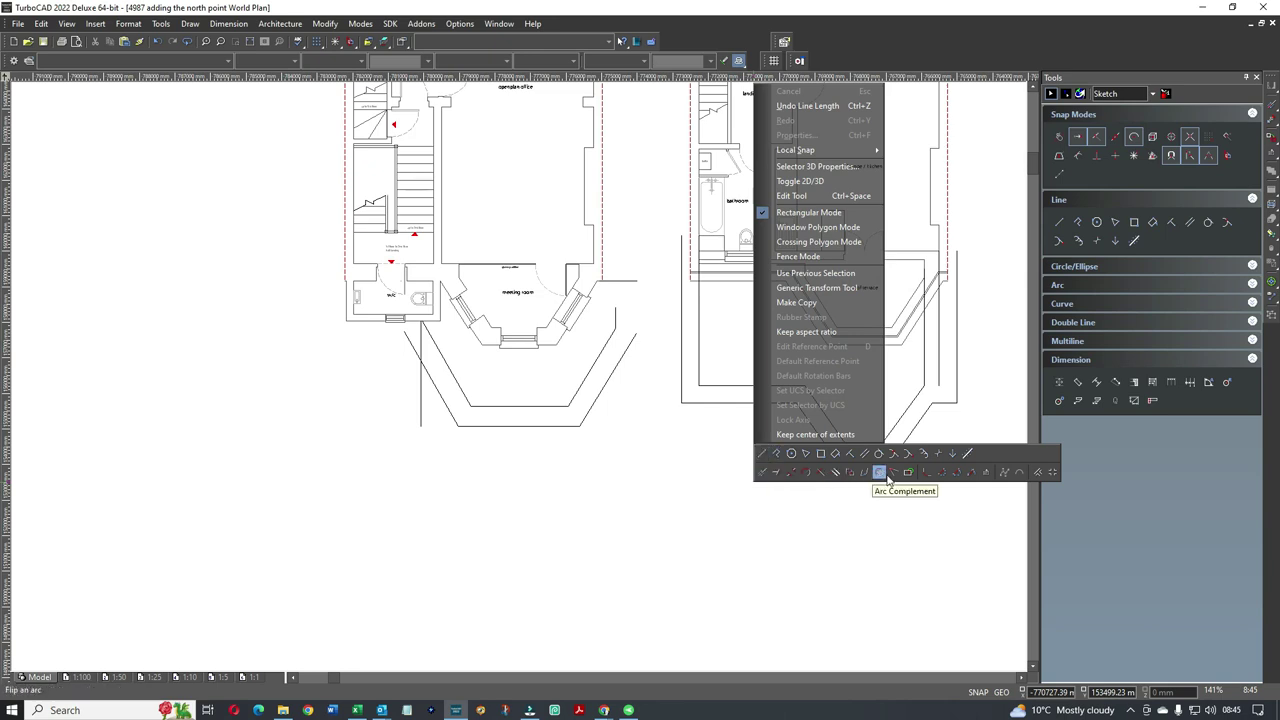
click(811, 528)
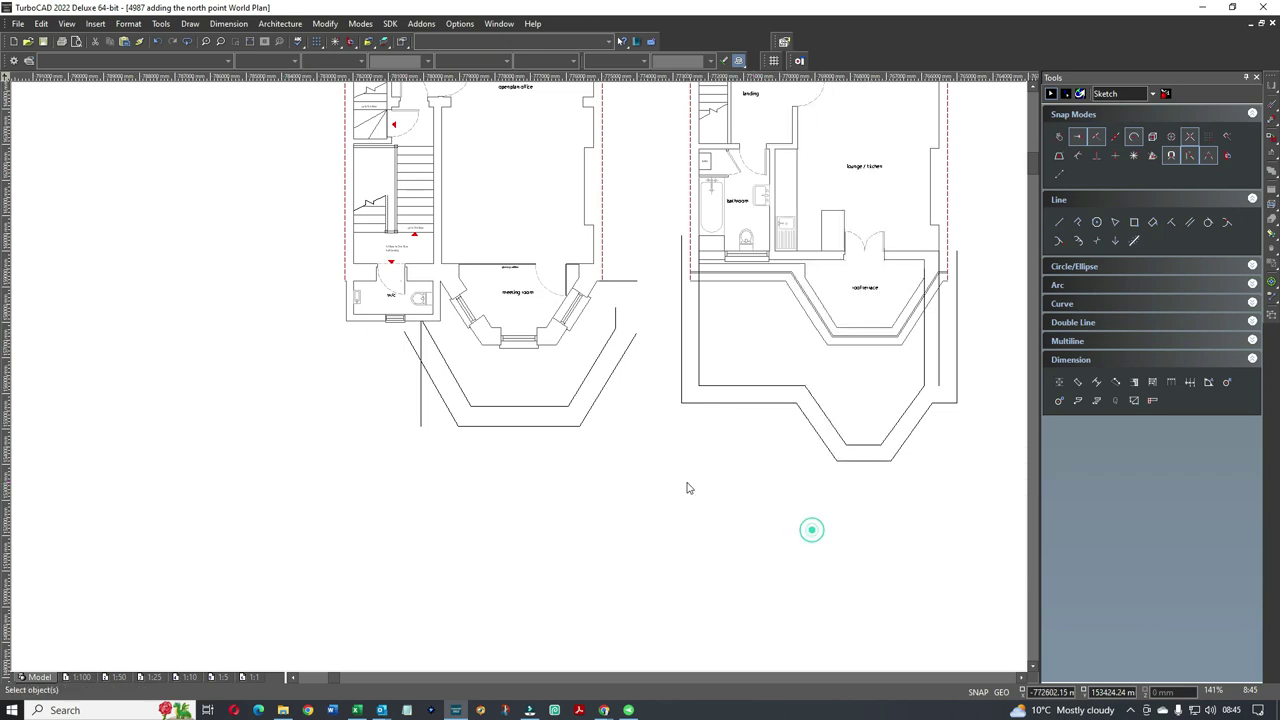
scroll(686, 486, down, 5)
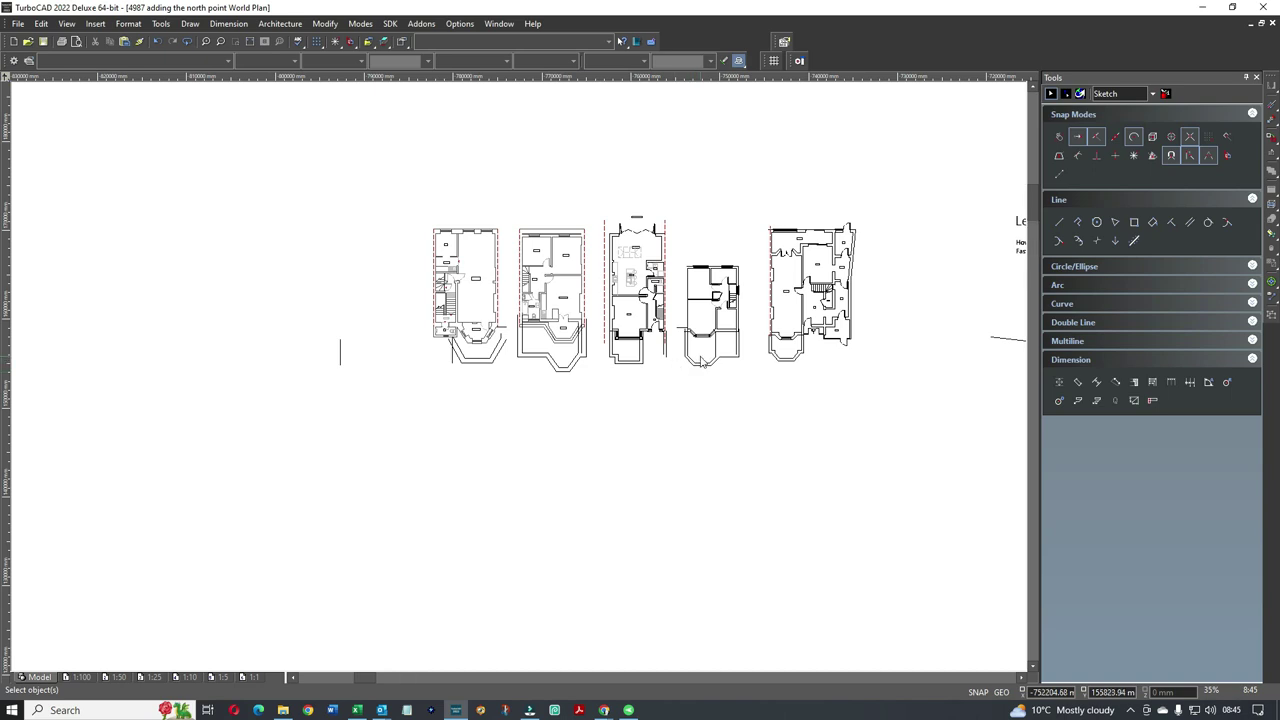
scroll(700, 368, up, 2)
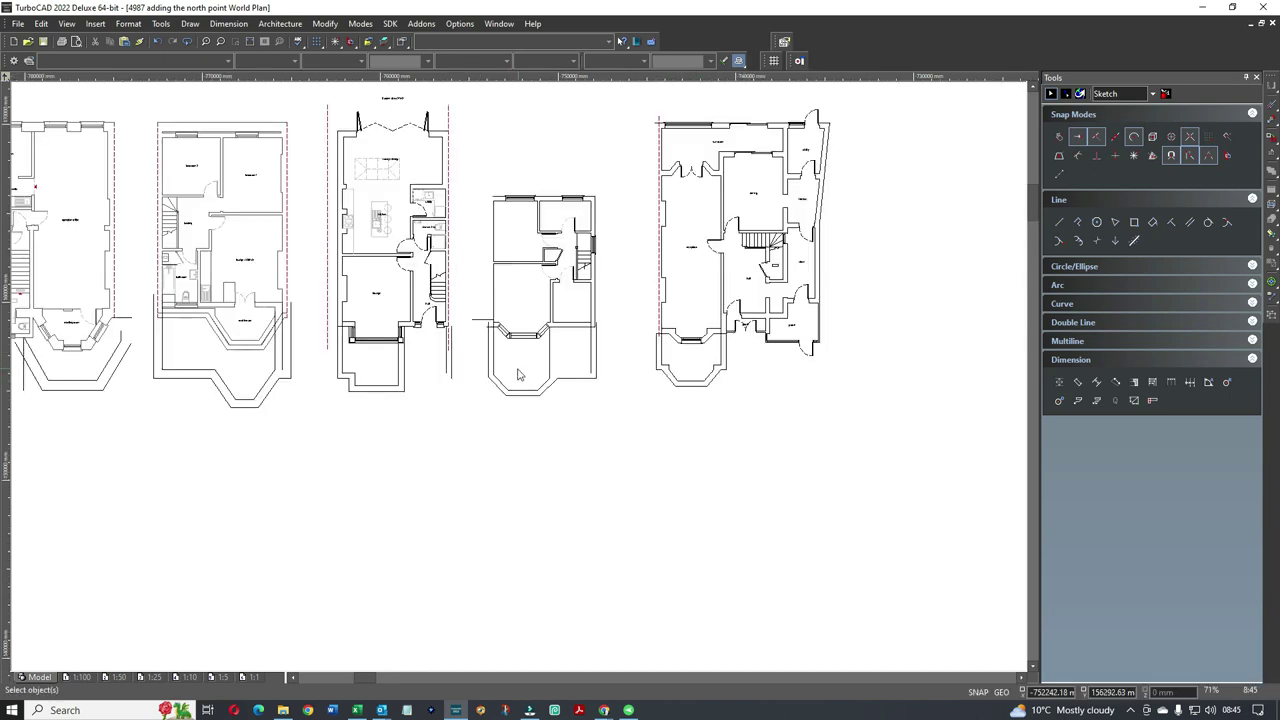
scroll(503, 378, down, 2)
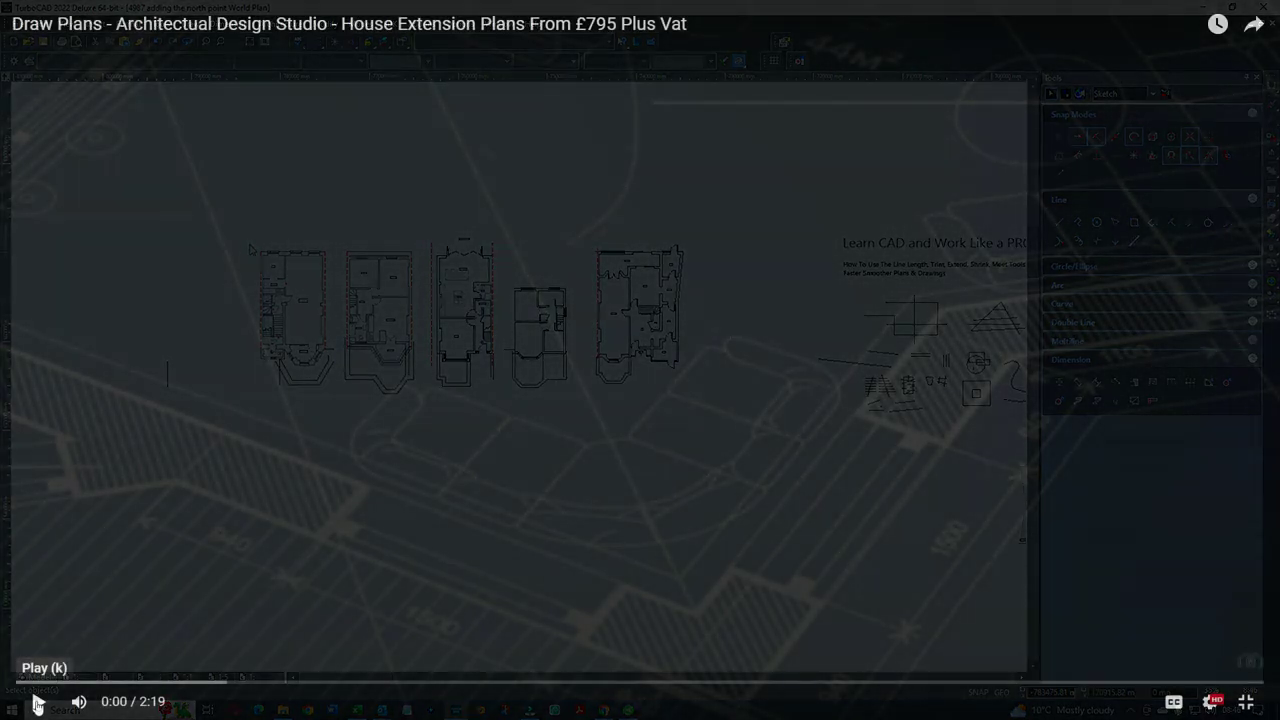
Play the Draw Plans Architectural Design Studio outro video
click(33, 703)
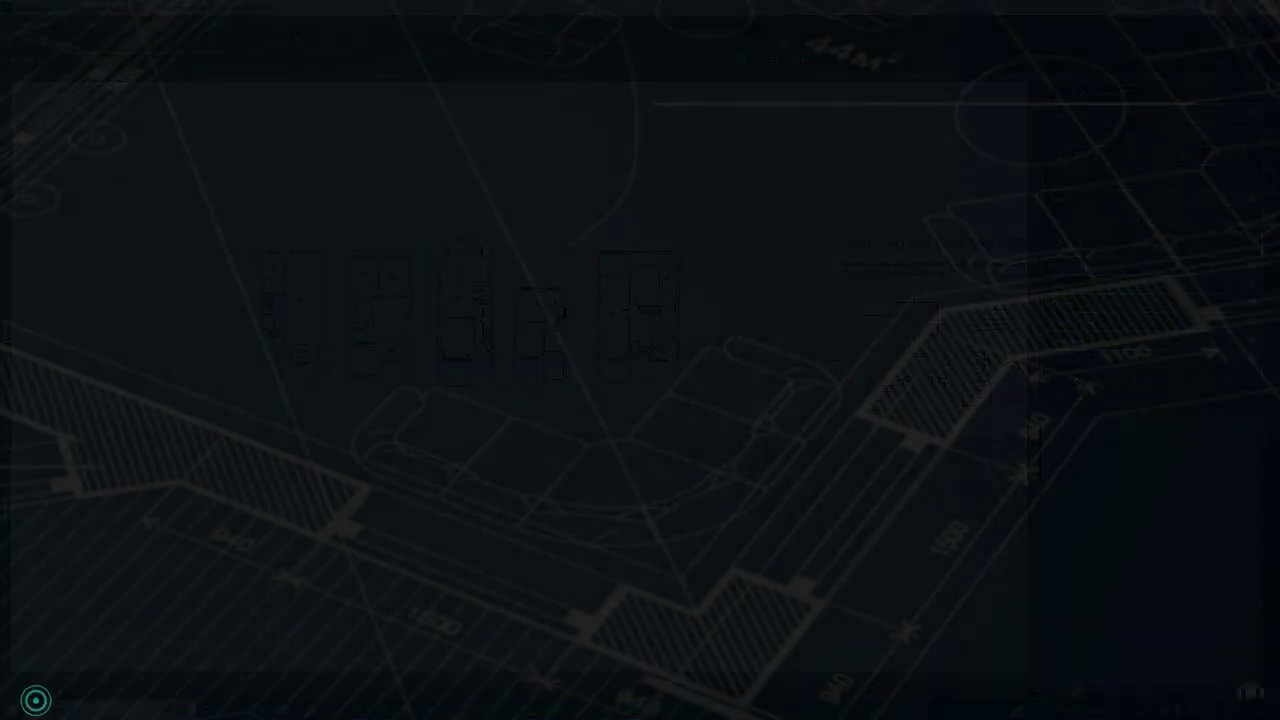